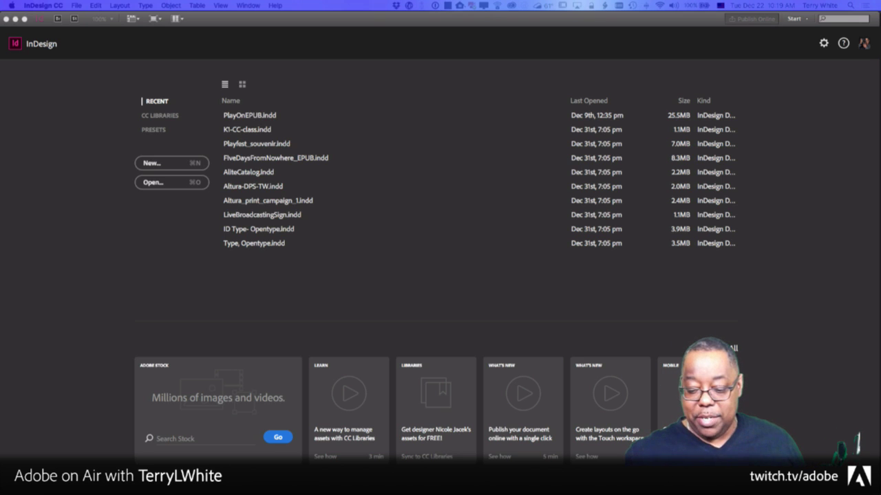
Step: Arrange the QuickTime Movie Recording window on the desktop so the whole mirrored iPad screen is visible
mouse_move(110, 486)
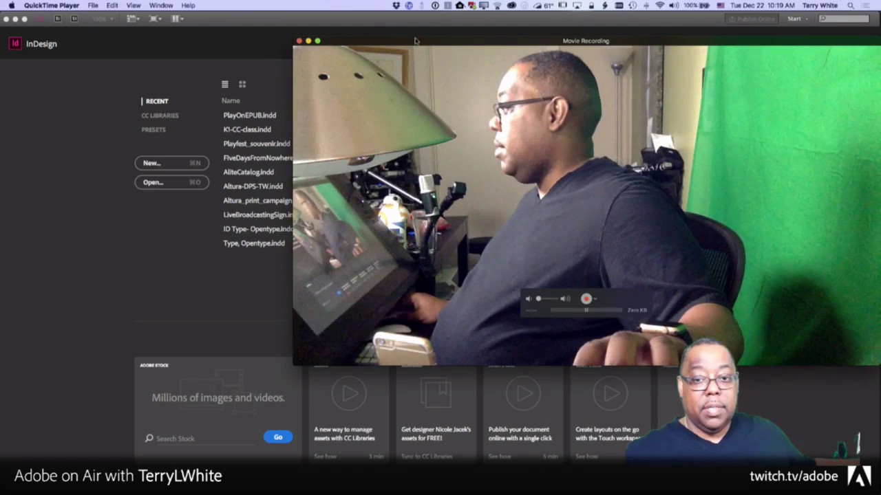
drag(417, 41, 0, 14)
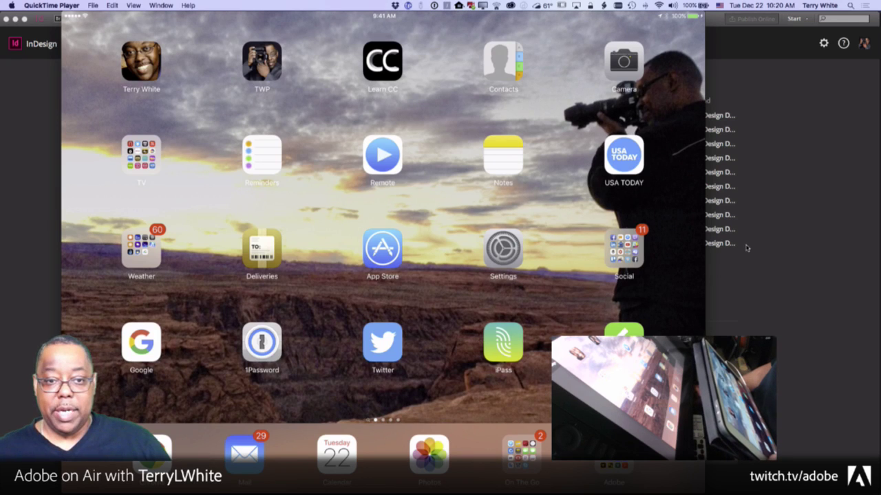
mouse_move(601, 21)
drag(600, 20, 487, 7)
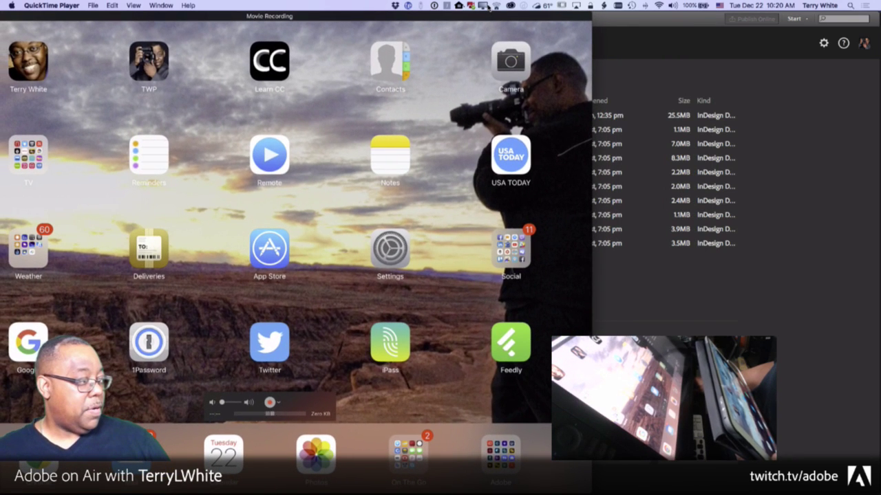
drag(590, 14, 526, 61)
double_click(503, 67)
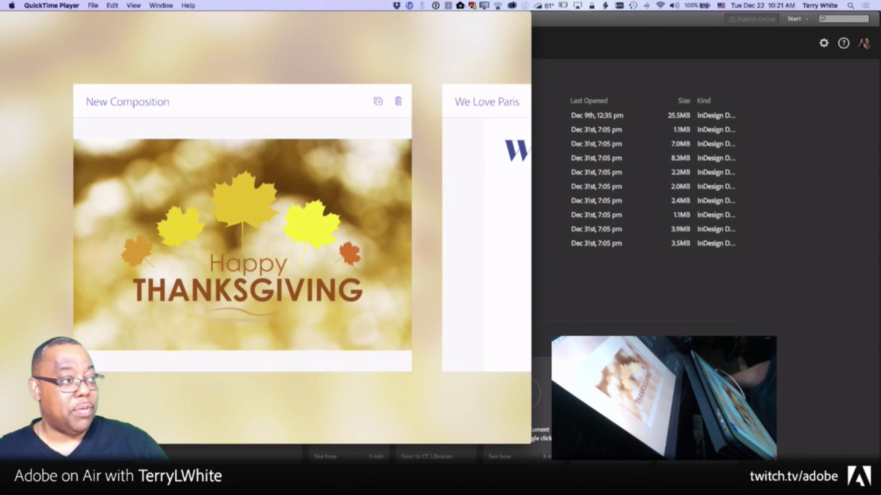
drag(198, 16, 244, 13)
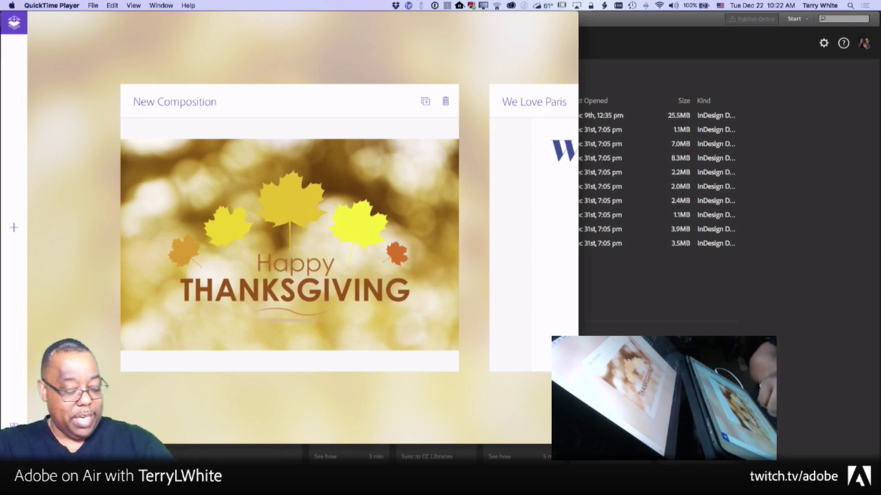
Step: Start a new composition and browse the available document formats
click(14, 227)
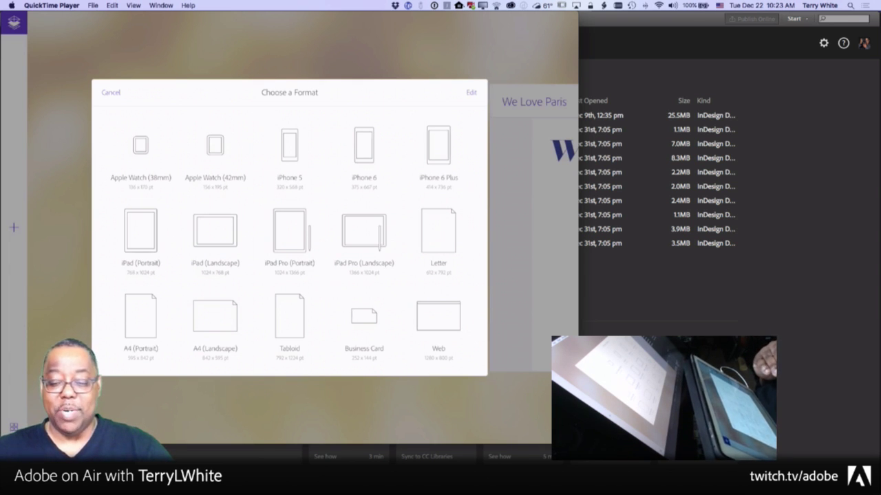
mouse_move(406, 282)
mouse_down()
mouse_move(412, 187)
mouse_move(401, 266)
mouse_move(403, 182)
mouse_up()
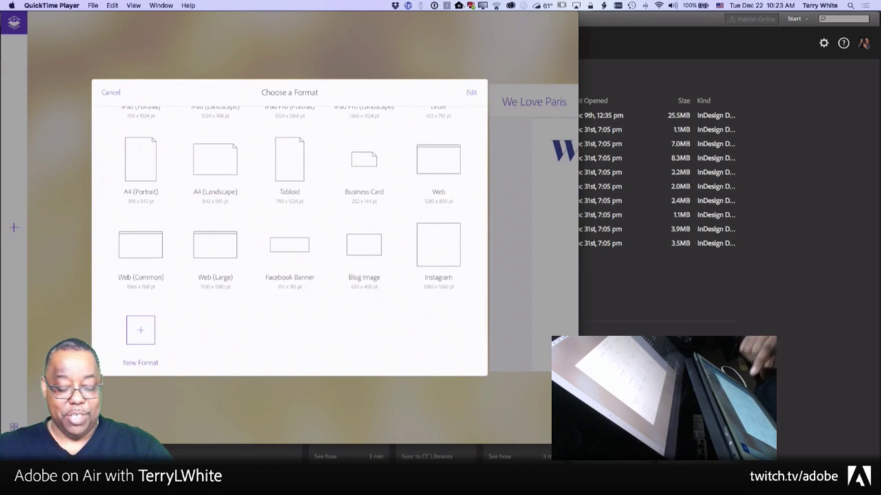
mouse_move(395, 149)
mouse_down()
mouse_move(403, 267)
mouse_move(403, 208)
mouse_move(404, 228)
mouse_up()
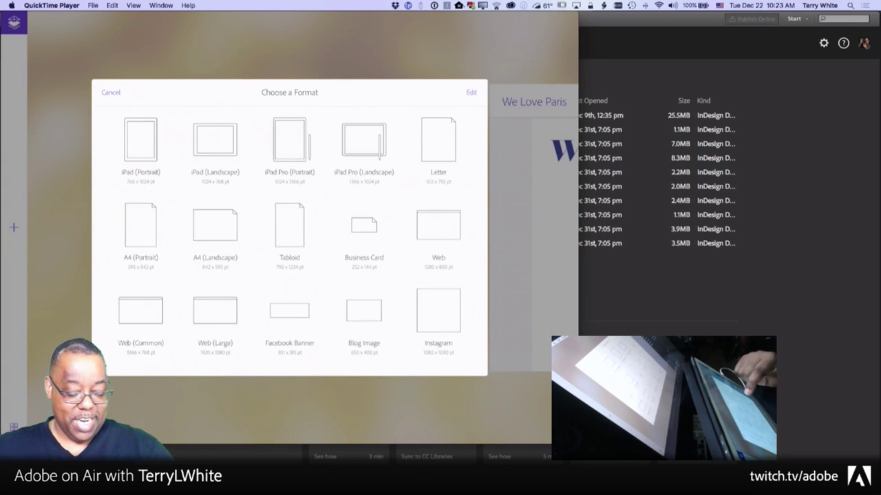
scroll(289, 234, down, 3)
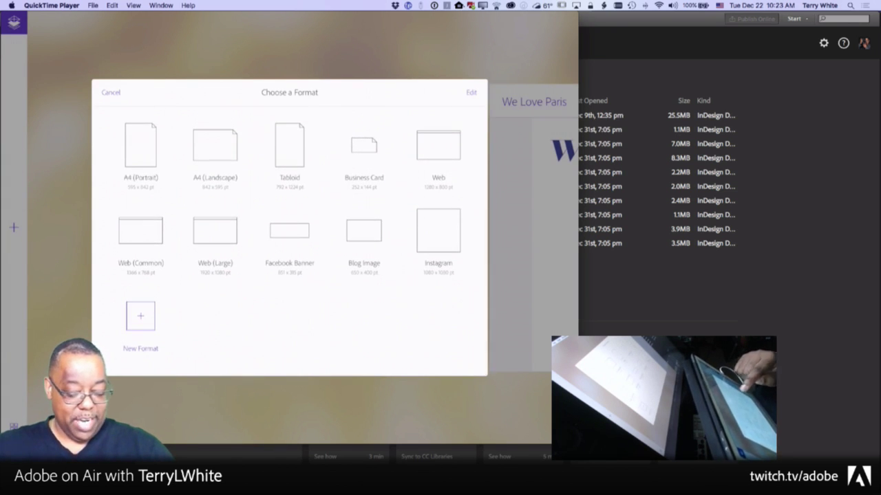
scroll(399, 296, up, 5)
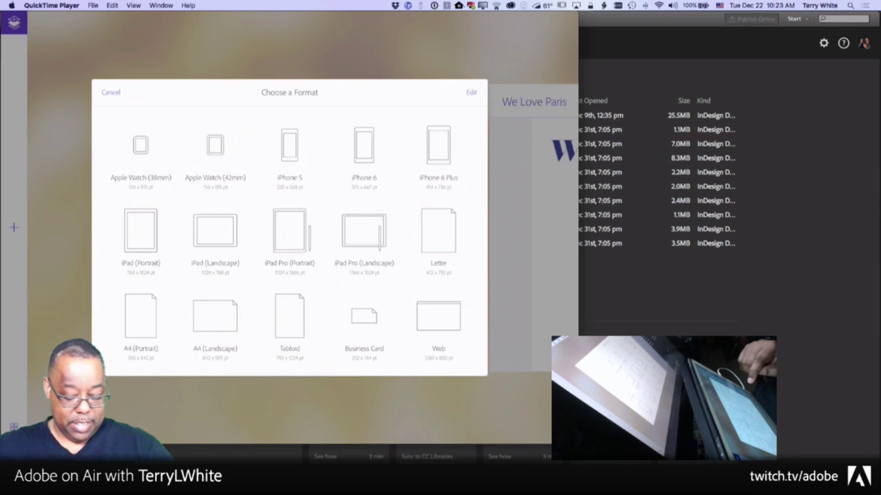
drag(399, 291, 404, 249)
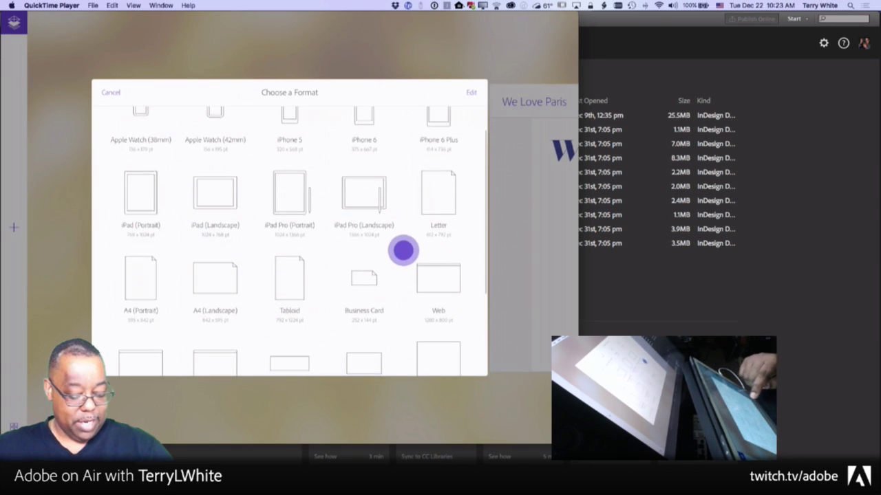
drag(398, 308, 400, 270)
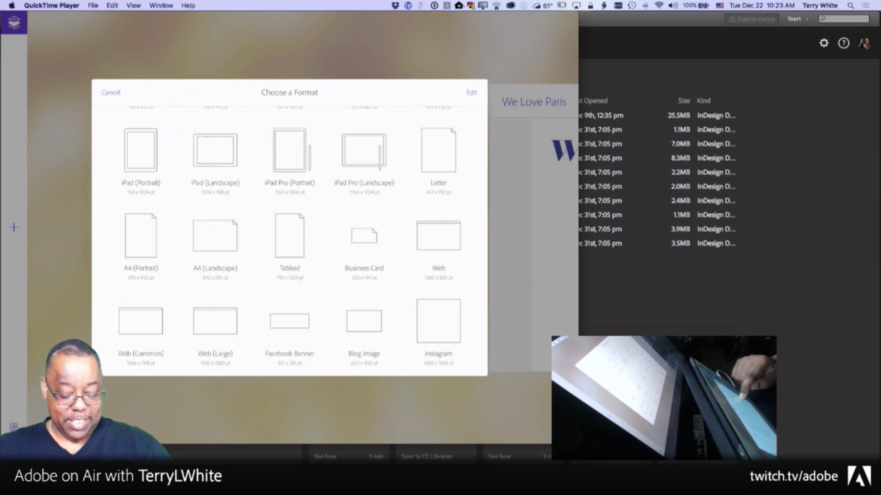
Step: Add a new custom format and name it Letter Landscape
scroll(469, 213, down, 3)
click(140, 316)
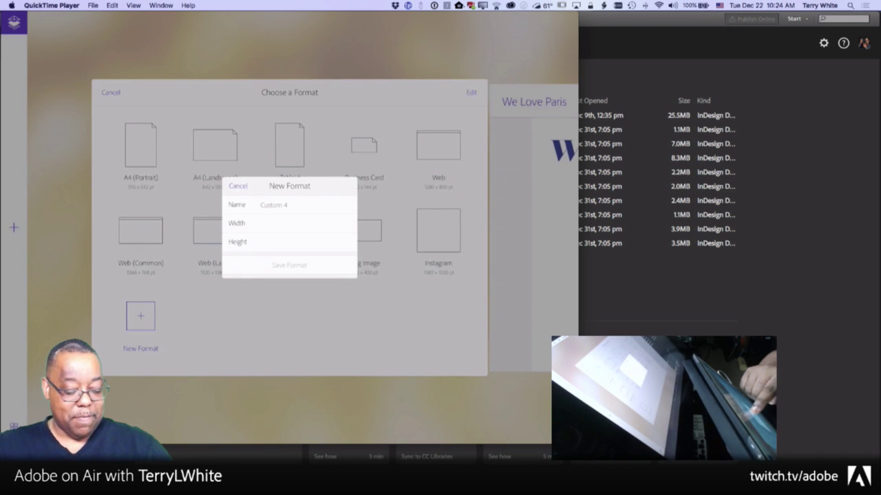
click(275, 205)
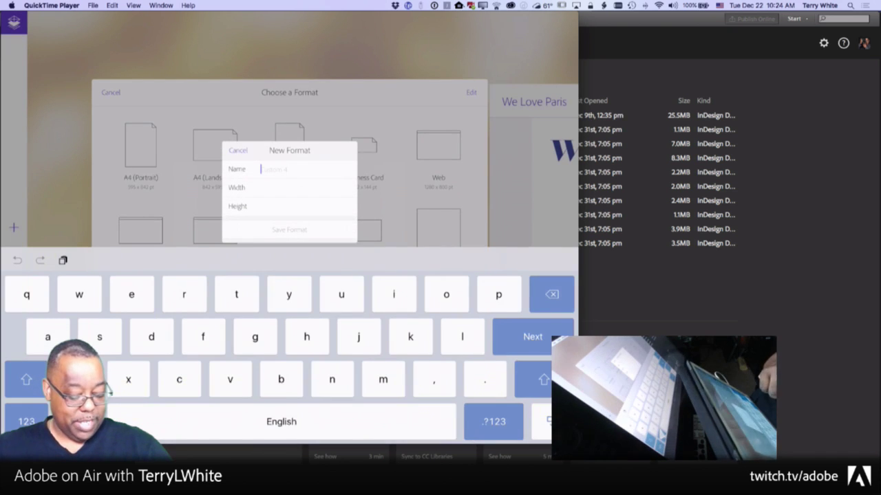
click(78, 421)
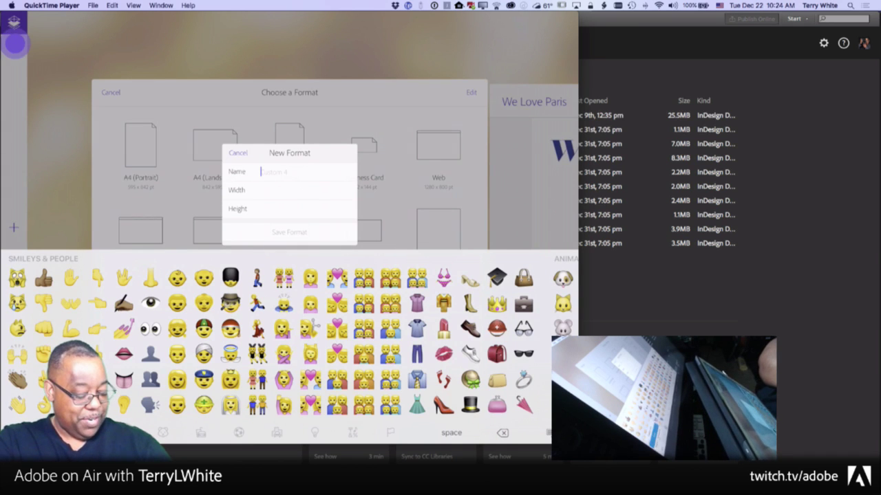
click(21, 432)
click(41, 367)
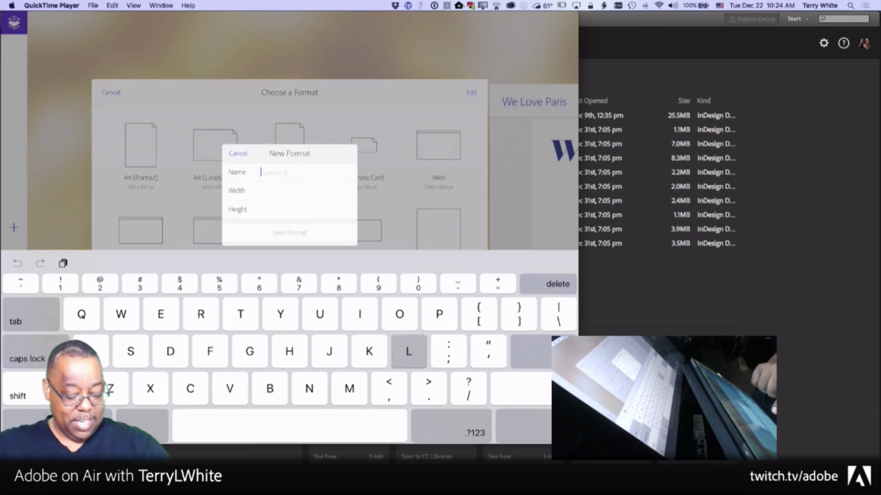
text(I)
text(e)
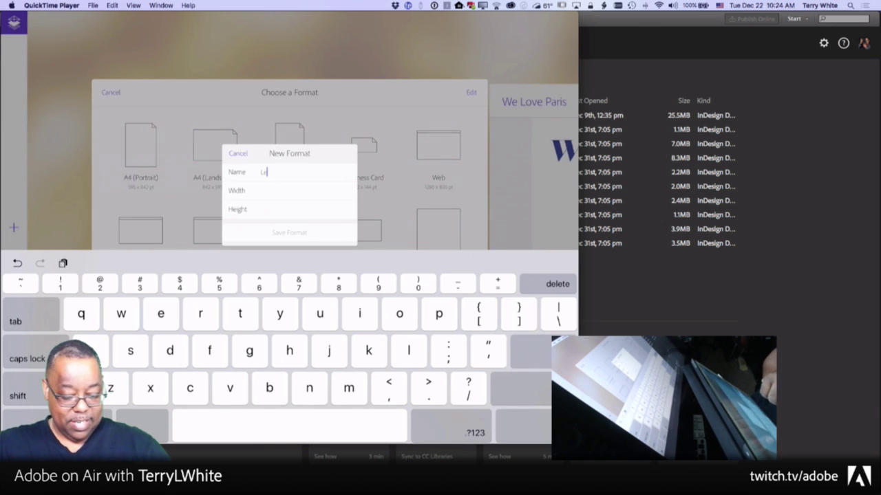
text(tter)
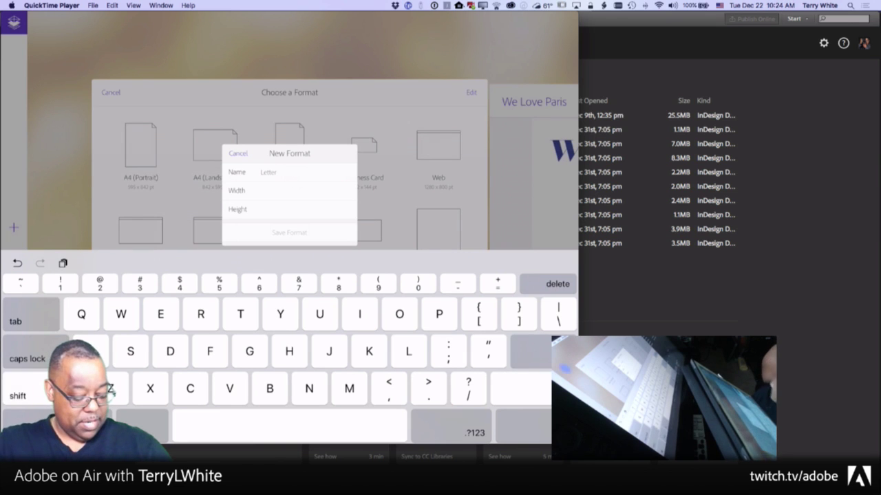
text( Le)
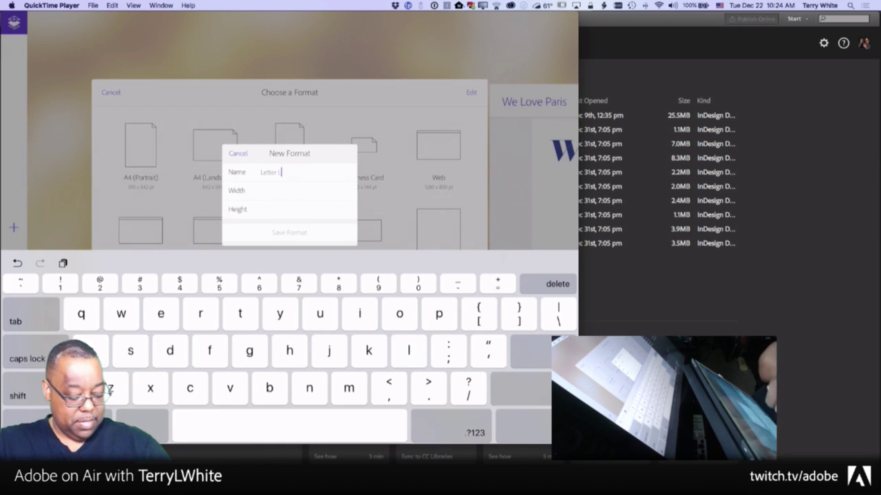
text(nd)
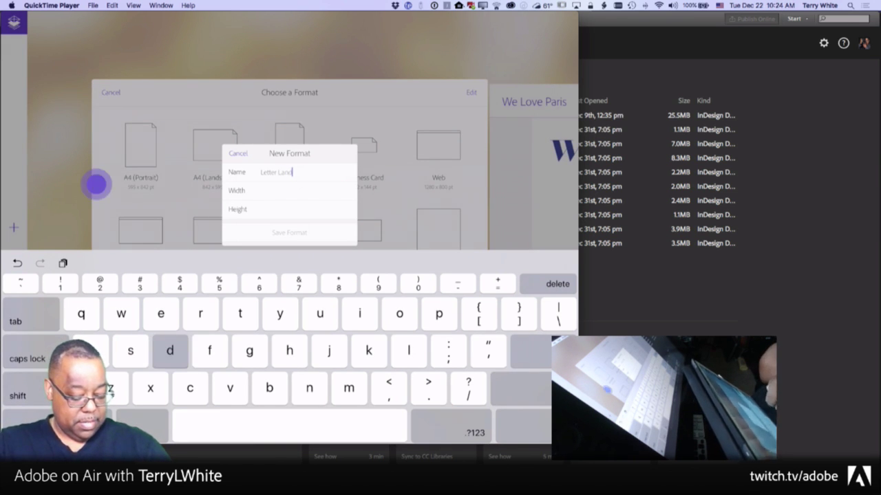
text(sca)
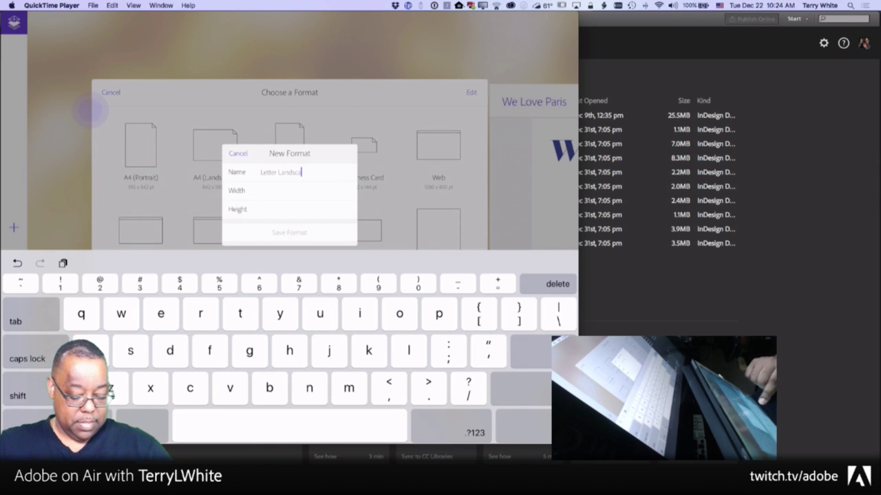
text(pe)
Step: Set the new format's width to 792 pt and height to 612 pt, and save the format
click(307, 191)
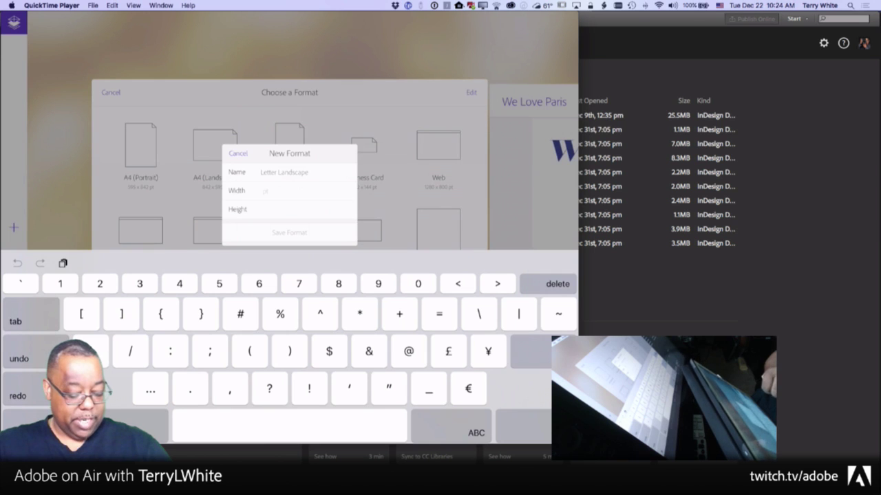
text(7)
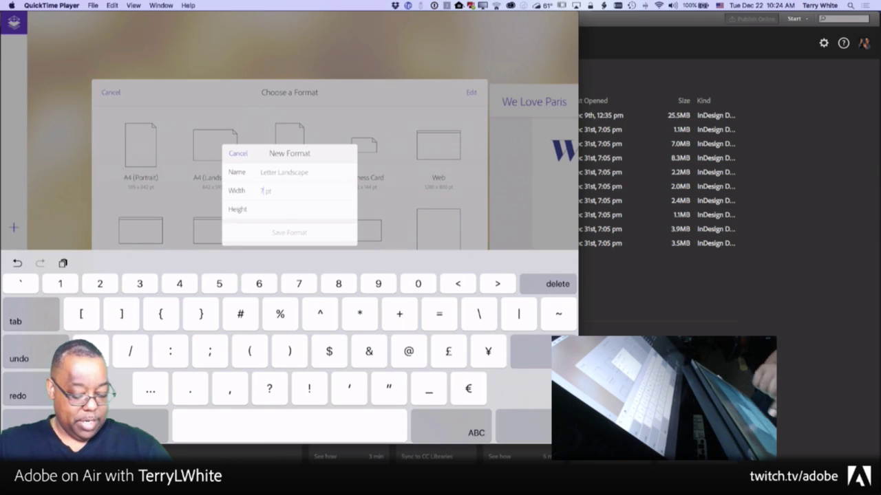
text(92)
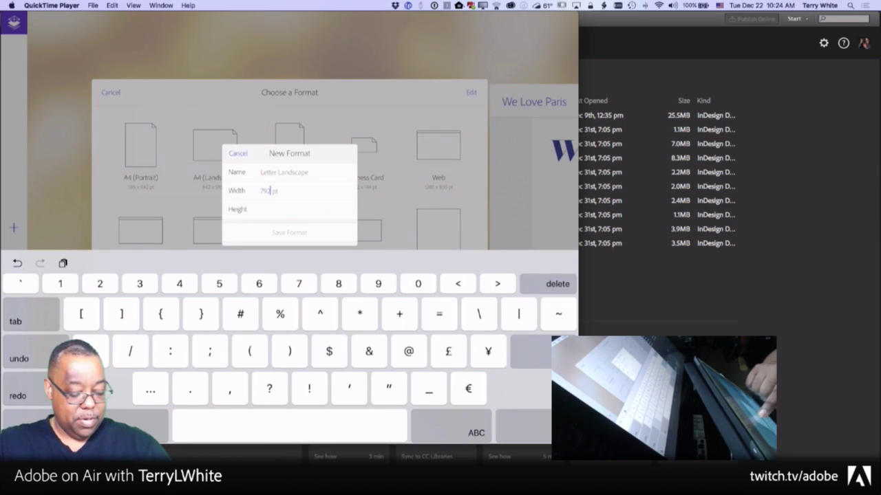
click(289, 215)
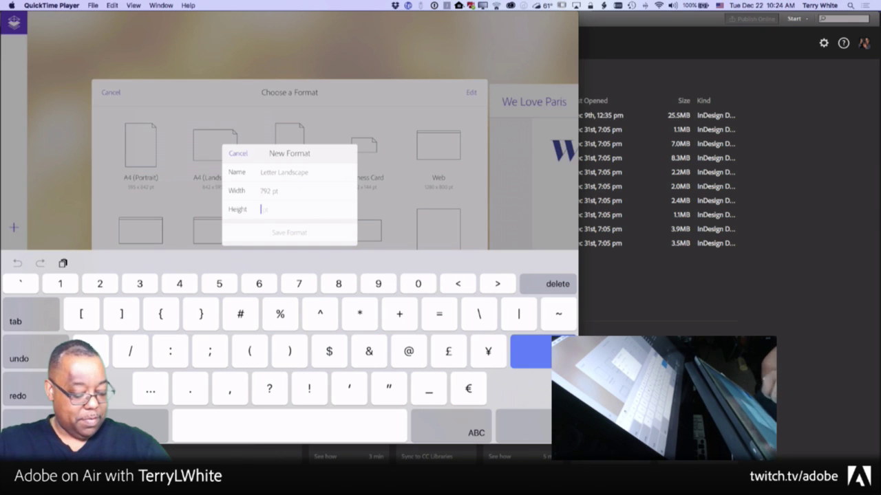
text(612)
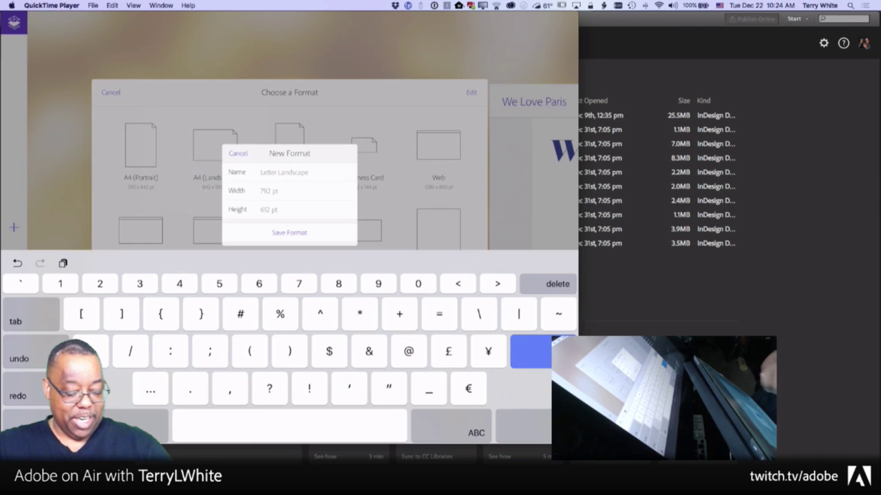
key(Return)
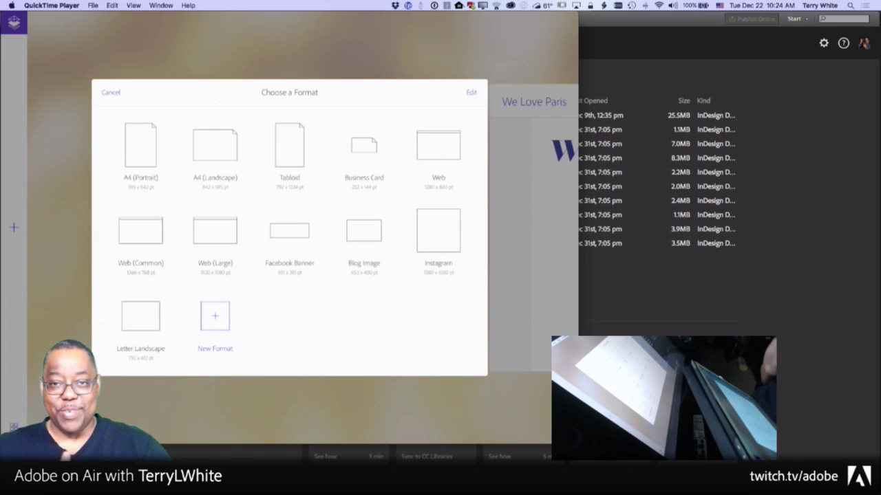
Step: Create the composition using the custom Letter Landscape format
drag(379, 264, 379, 342)
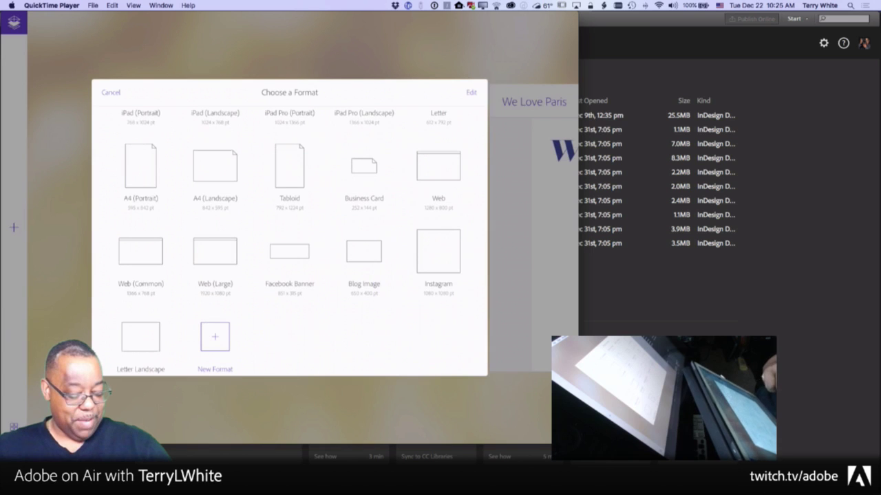
drag(359, 337, 359, 318)
drag(434, 325, 434, 347)
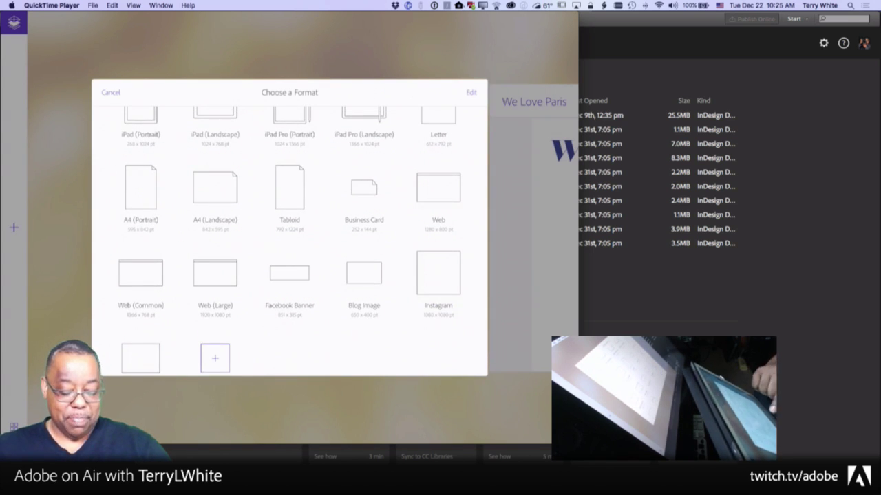
mouse_move(399, 302)
mouse_down()
mouse_move(399, 330)
mouse_move(399, 306)
mouse_up()
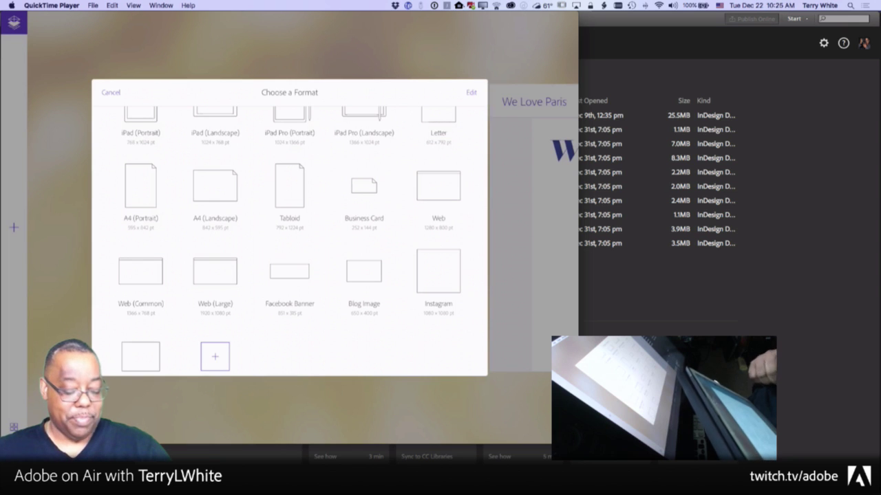
scroll(289, 241, down, 2)
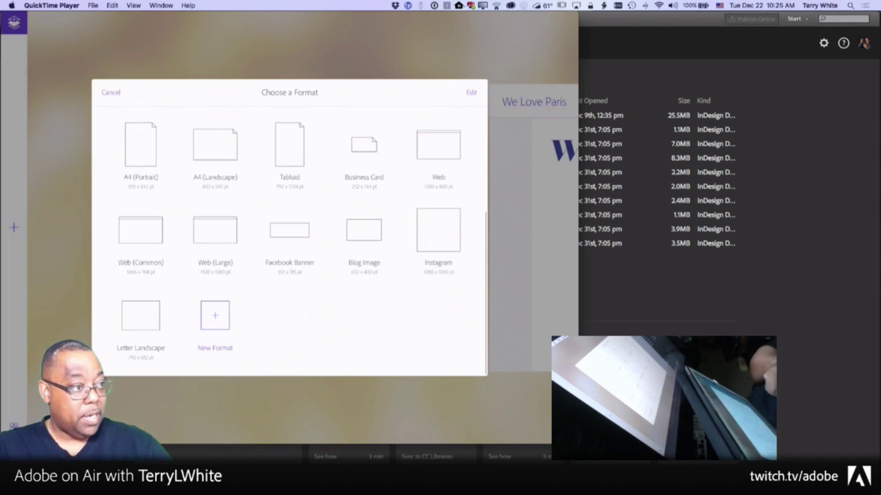
click(141, 316)
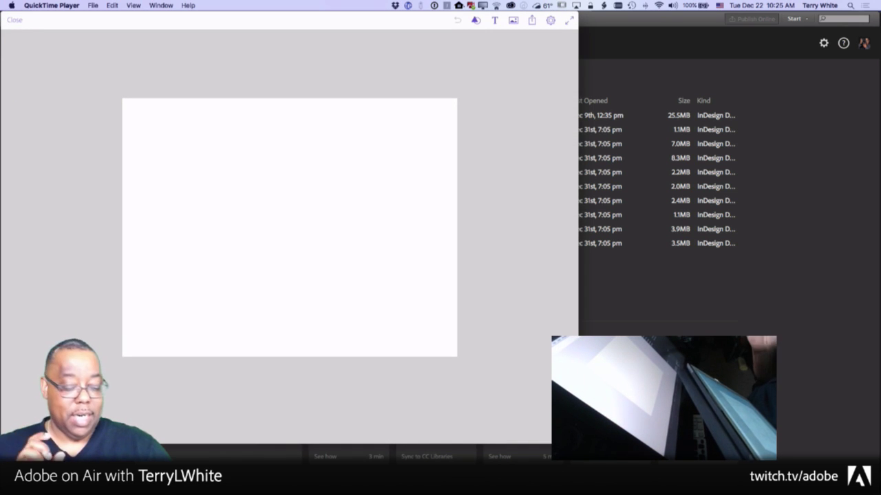
scroll(302, 255, up, 2)
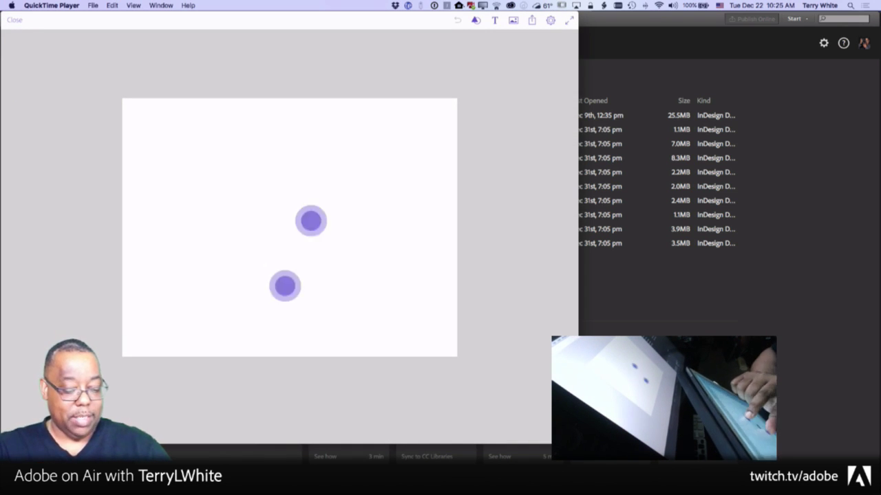
scroll(307, 263, up, 2)
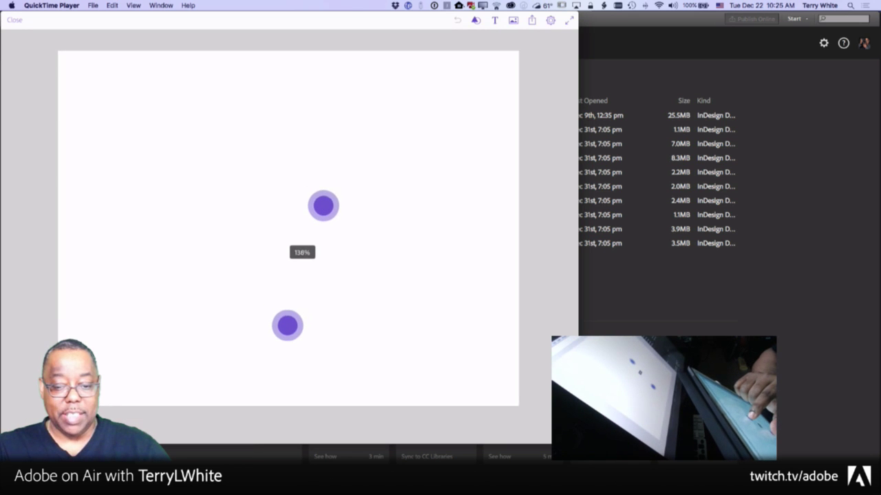
scroll(306, 262, down, 2)
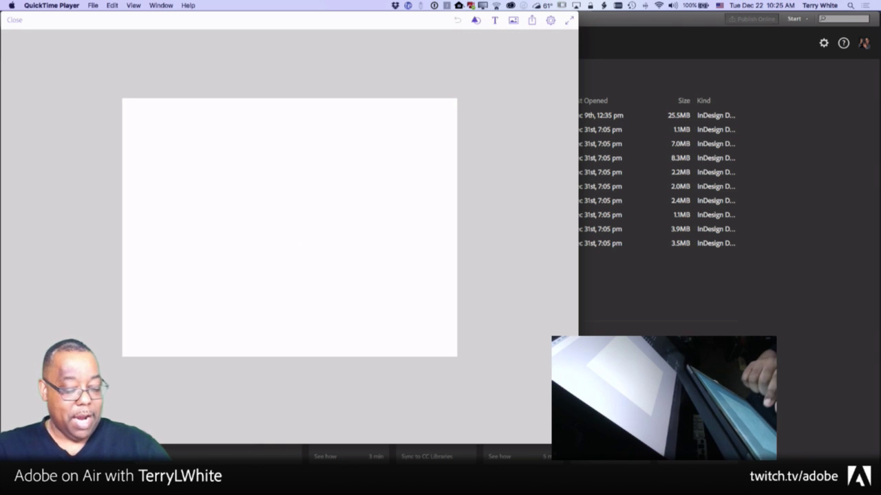
Step: Draw a circle shape on the right half of the page with a drawing gesture and scribble it away, twice
scroll(294, 247, up, 2)
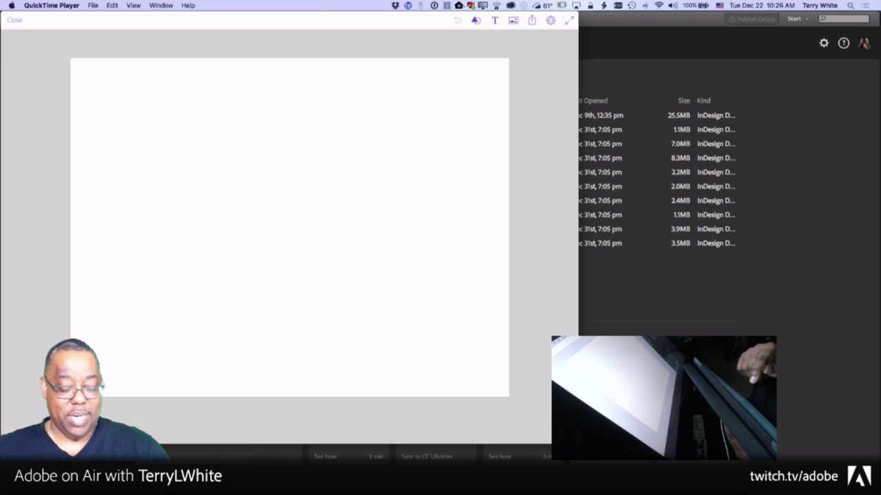
mouse_move(451, 153)
mouse_down()
mouse_move(352, 186)
mouse_move(431, 216)
mouse_move(445, 150)
mouse_up()
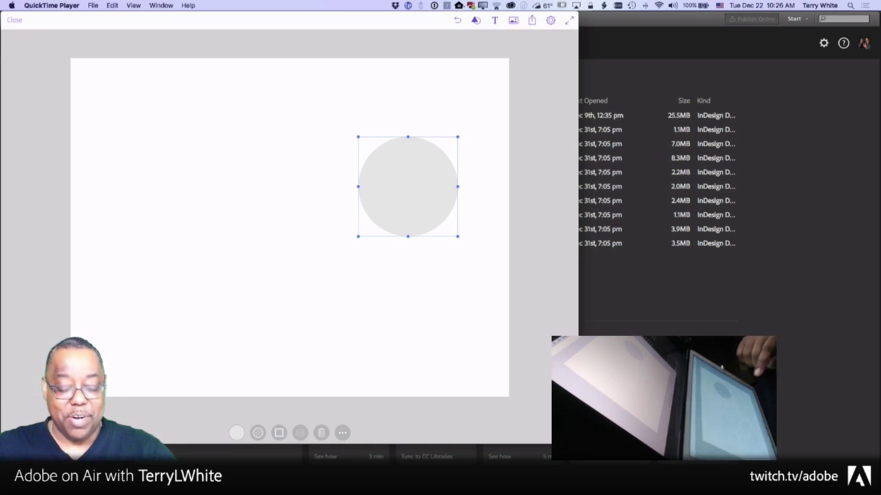
drag(378, 289, 428, 206)
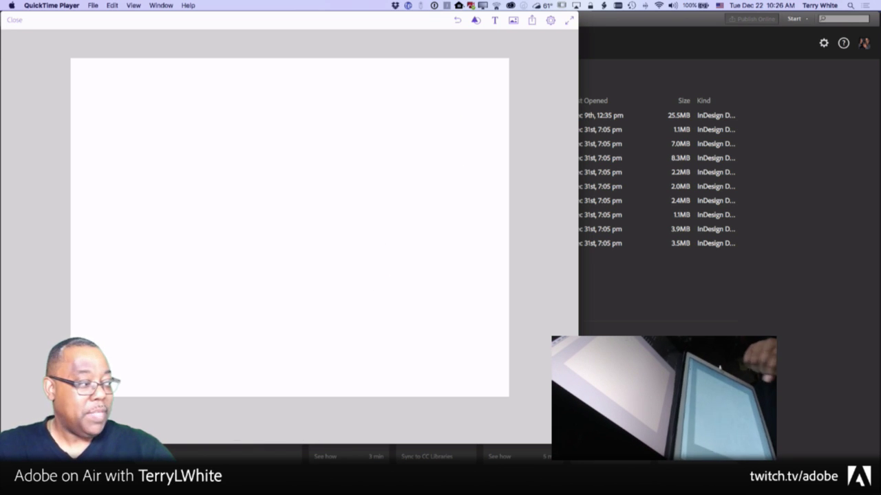
mouse_move(447, 141)
mouse_down()
mouse_move(434, 220)
mouse_move(433, 134)
mouse_up()
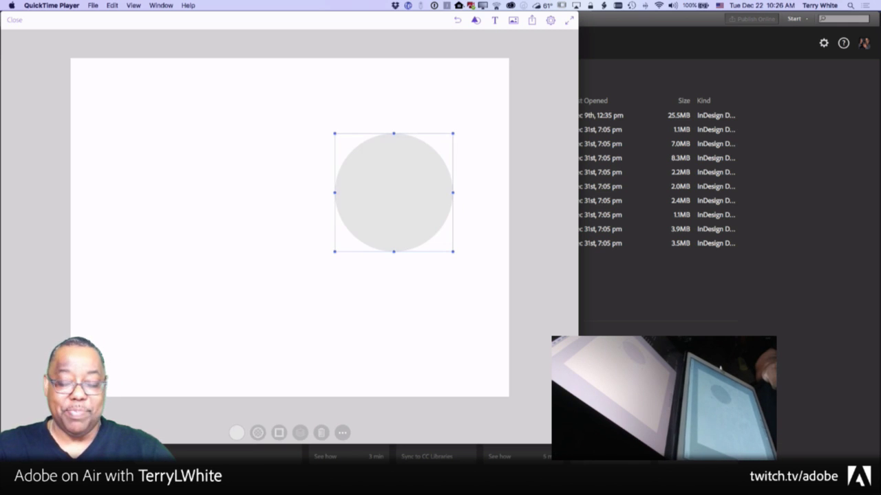
mouse_move(344, 292)
mouse_down()
mouse_move(425, 142)
mouse_move(430, 215)
mouse_up()
mouse_move(339, 292)
mouse_down()
mouse_move(396, 135)
mouse_move(435, 247)
mouse_up()
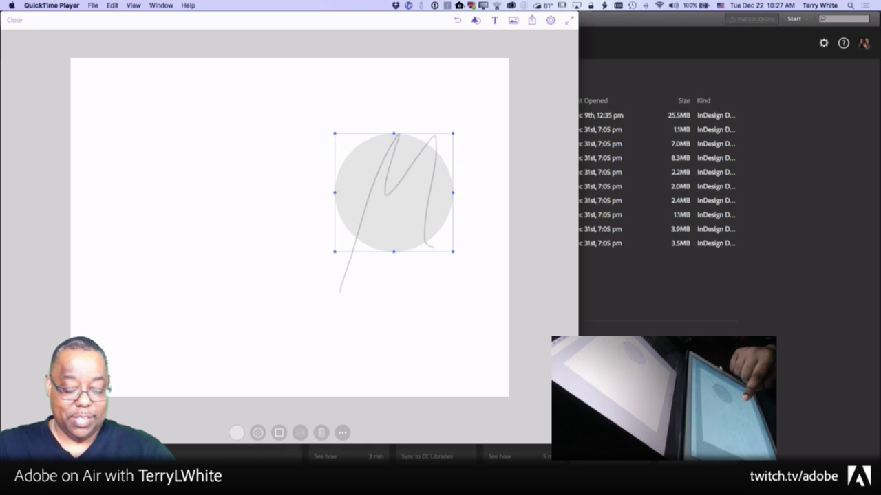
mouse_move(350, 289)
mouse_down()
mouse_move(399, 216)
mouse_move(412, 254)
mouse_up()
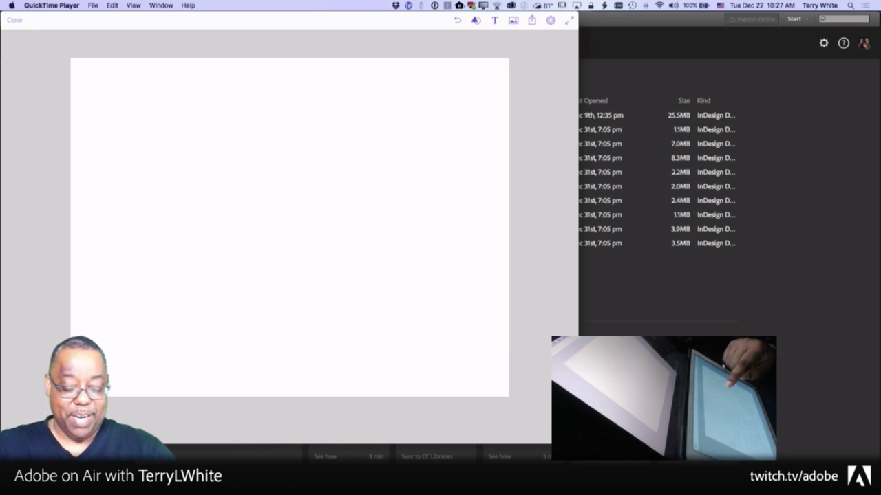
Step: Draw a square and a triangle in turn on the right half of the page, scribbling each one away
mouse_move(372, 142)
mouse_down()
mouse_move(365, 220)
mouse_move(413, 244)
mouse_move(476, 138)
mouse_move(373, 142)
mouse_up()
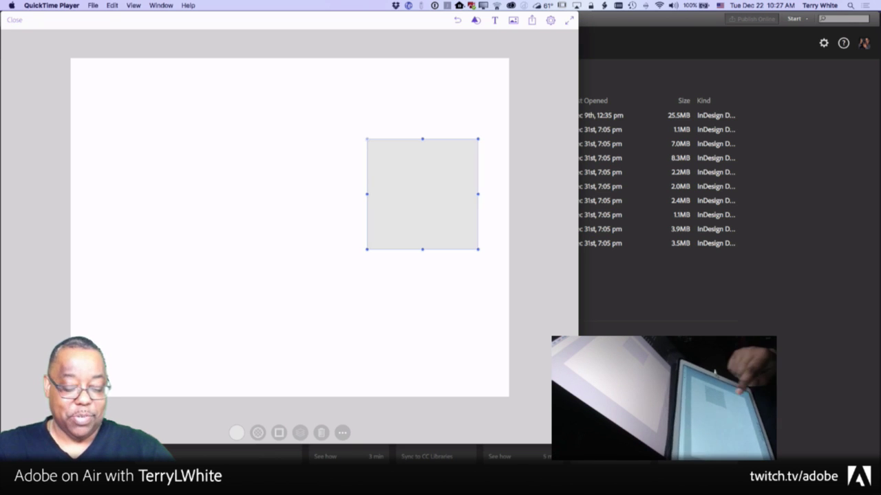
mouse_move(382, 289)
mouse_down()
mouse_move(430, 176)
mouse_move(452, 264)
mouse_up()
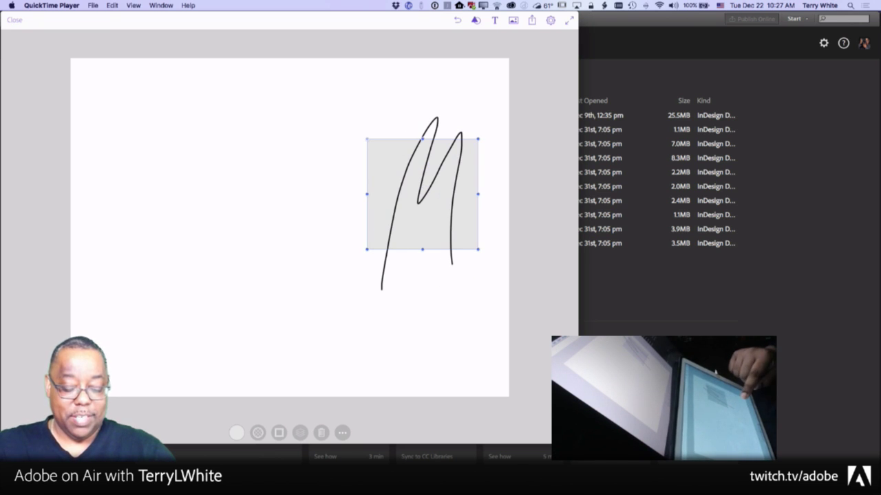
mouse_move(376, 279)
mouse_down()
mouse_move(436, 101)
mouse_move(506, 130)
mouse_up()
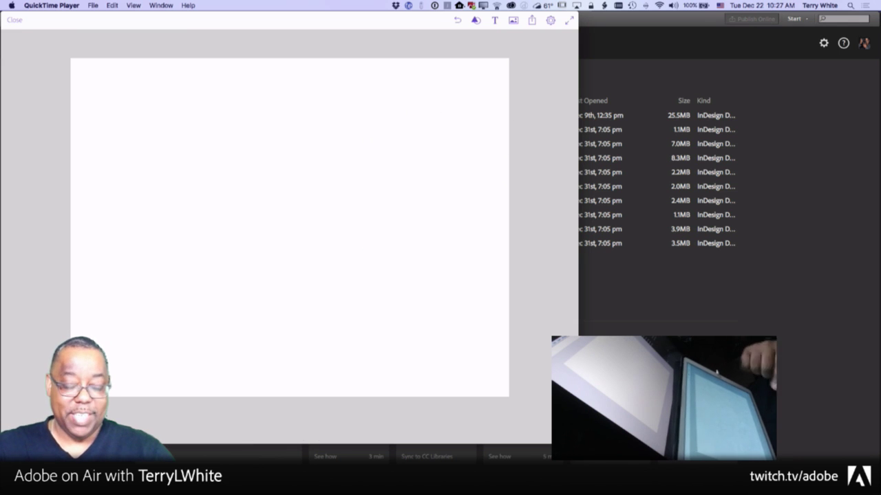
mouse_move(355, 219)
mouse_down()
mouse_move(427, 91)
mouse_move(472, 240)
mouse_move(348, 234)
mouse_up()
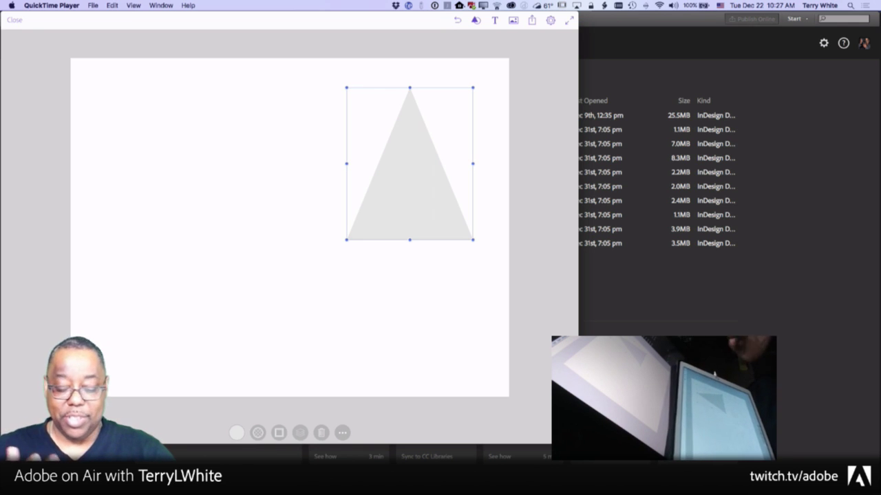
mouse_move(335, 277)
mouse_down()
mouse_move(409, 103)
mouse_move(511, 89)
mouse_up()
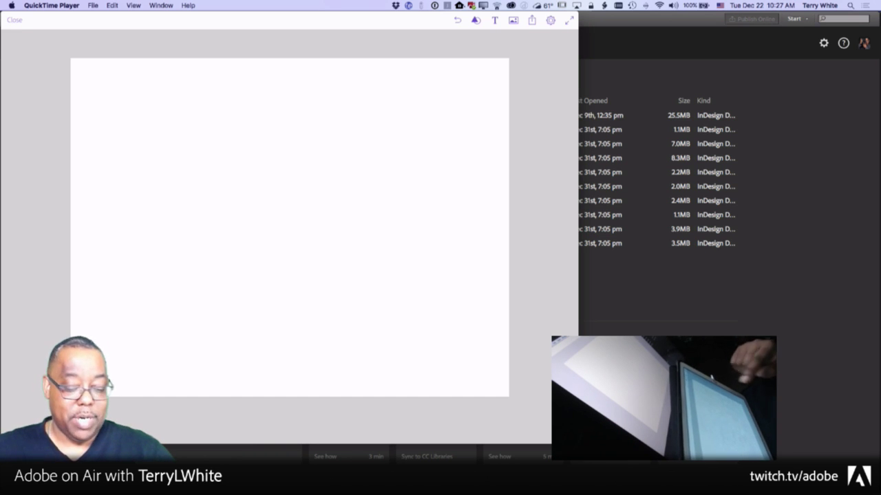
Step: Draw an image placeholder with a crossed-lines gesture, make it square and position it in the page's upper-right corner
drag(403, 98, 487, 198)
drag(484, 101, 392, 213)
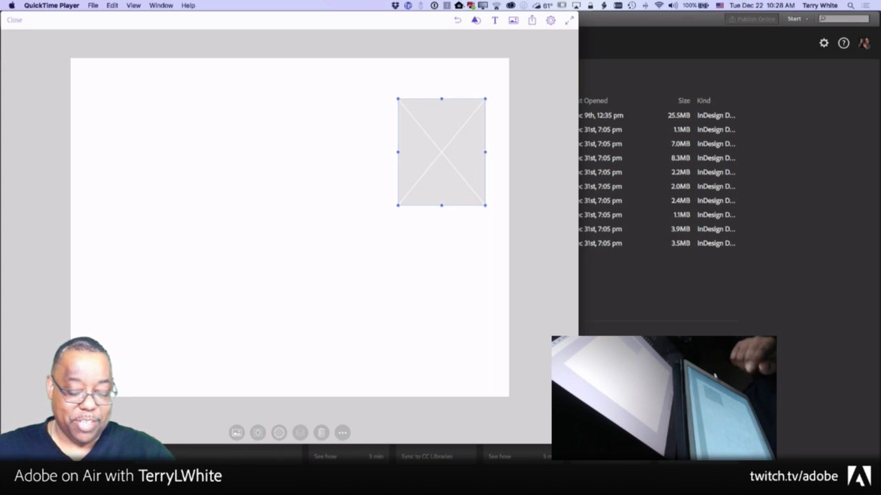
drag(452, 171, 451, 147)
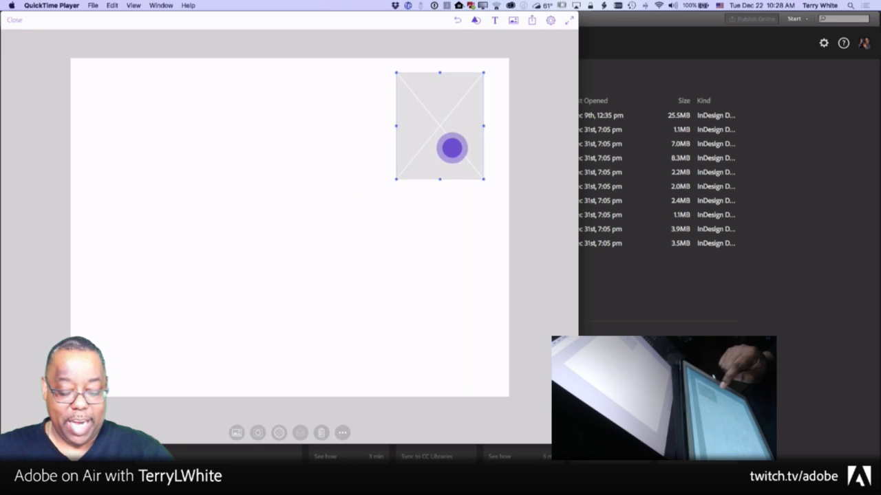
mouse_move(482, 178)
mouse_down()
mouse_move(503, 186)
mouse_move(480, 206)
mouse_move(493, 157)
mouse_move(497, 185)
mouse_up()
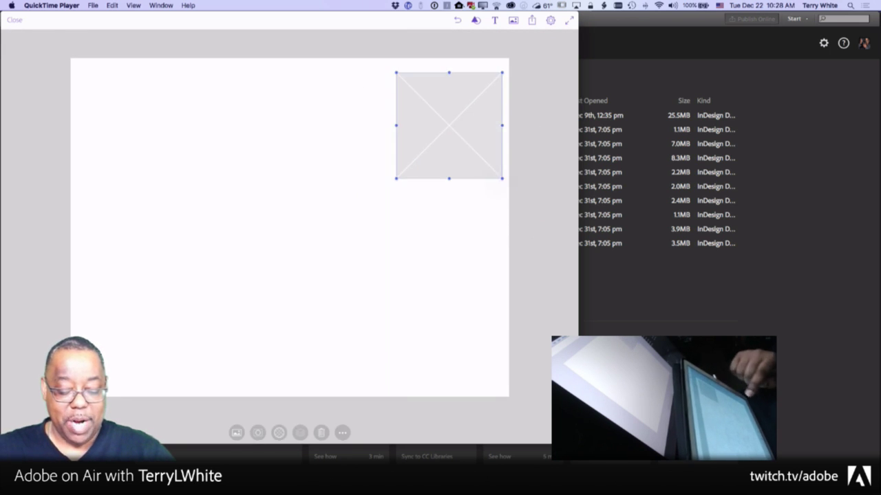
drag(460, 151, 455, 149)
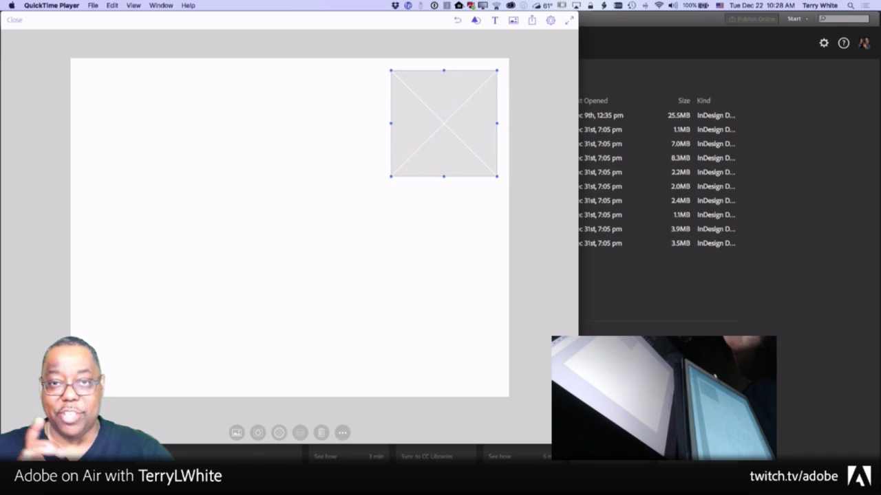
Step: Move the image placeholder to the page's lower-left corner and shrink it to a small square
drag(428, 170, 142, 359)
drag(190, 279, 144, 325)
drag(122, 369, 128, 375)
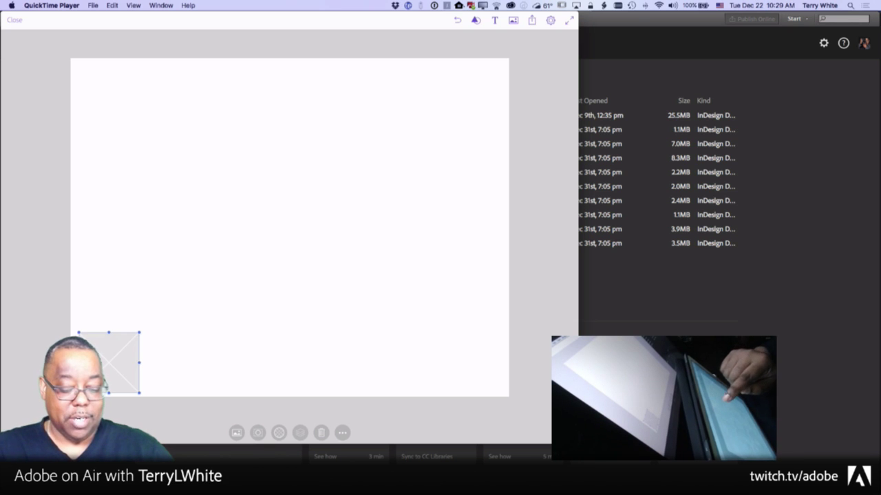
Step: Draw a one-line headline placeholder near the page's upper right, reduce its text size and widen it to fit "Lorem ipsum dolor sit amet,"
drag(337, 133, 486, 141)
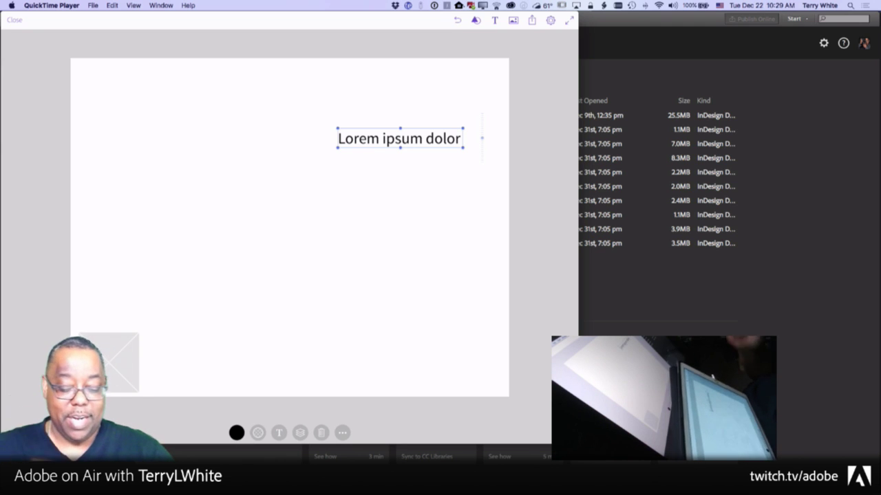
drag(481, 137, 454, 110)
drag(356, 122, 309, 129)
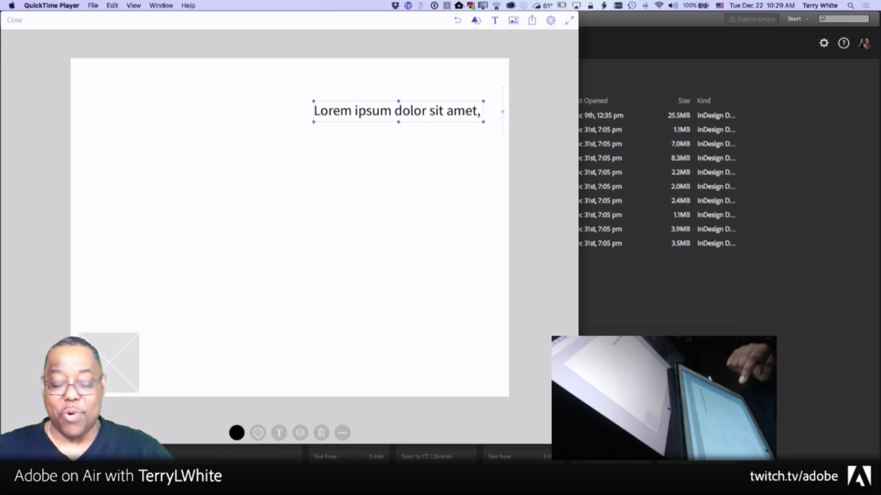
Step: Draw a paragraph text placeholder, reduce its text size to fit six lines and align its left edge under the headline
drag(342, 182, 478, 181)
drag(344, 209, 482, 204)
drag(345, 242, 490, 238)
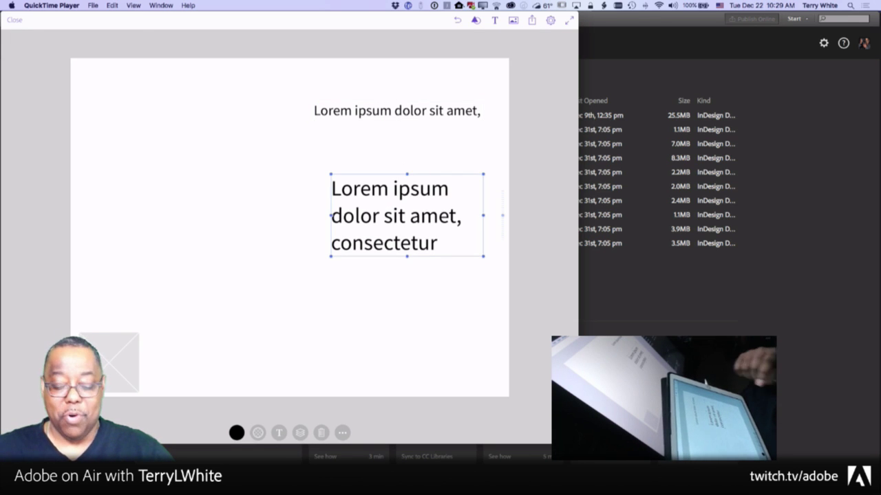
drag(503, 210, 503, 254)
drag(442, 233, 426, 194)
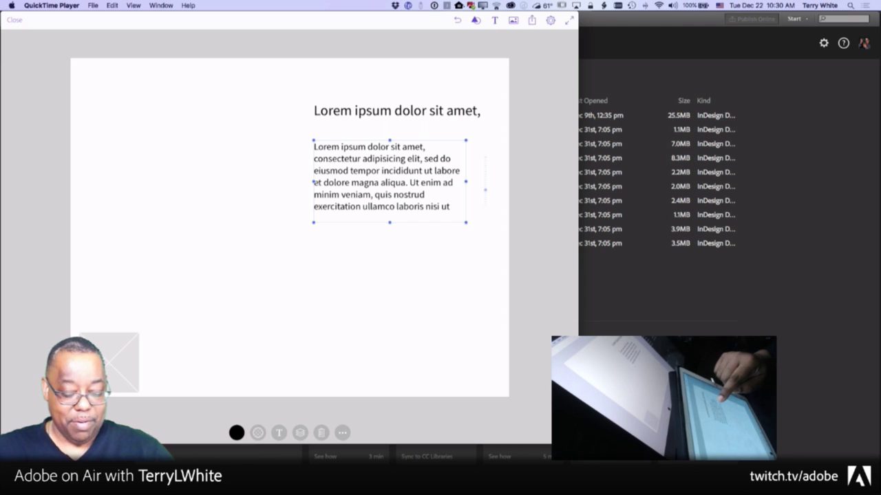
Step: Move the paragraph to the lower part of the page and add an image placeholder matching the headline's width between the two texts
drag(424, 174, 427, 336)
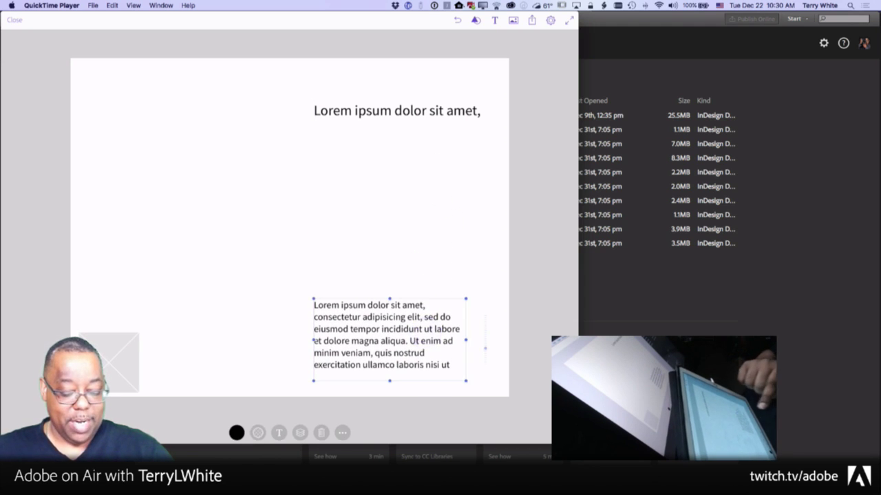
drag(337, 163, 458, 278)
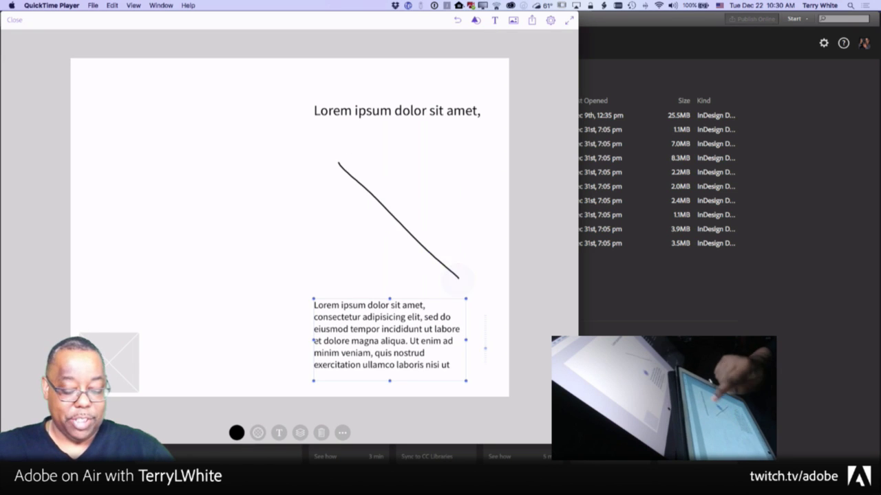
drag(333, 274, 463, 162)
drag(416, 248, 398, 221)
drag(449, 251, 483, 270)
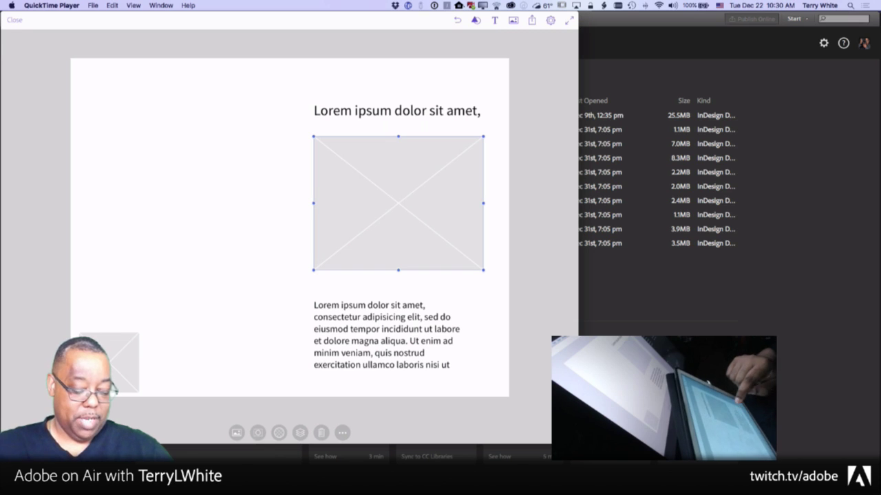
Step: Narrow the paragraph, image placeholder and headline from their left sides into one aligned column at the page's right
click(388, 342)
drag(313, 340, 348, 340)
drag(435, 350, 460, 356)
click(396, 227)
drag(315, 203, 378, 204)
click(405, 110)
drag(313, 128, 364, 133)
drag(457, 112, 464, 106)
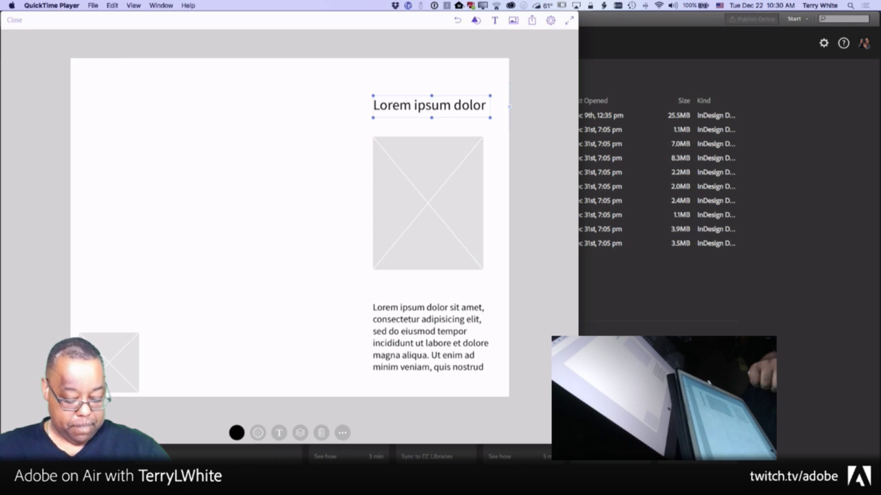
click(342, 433)
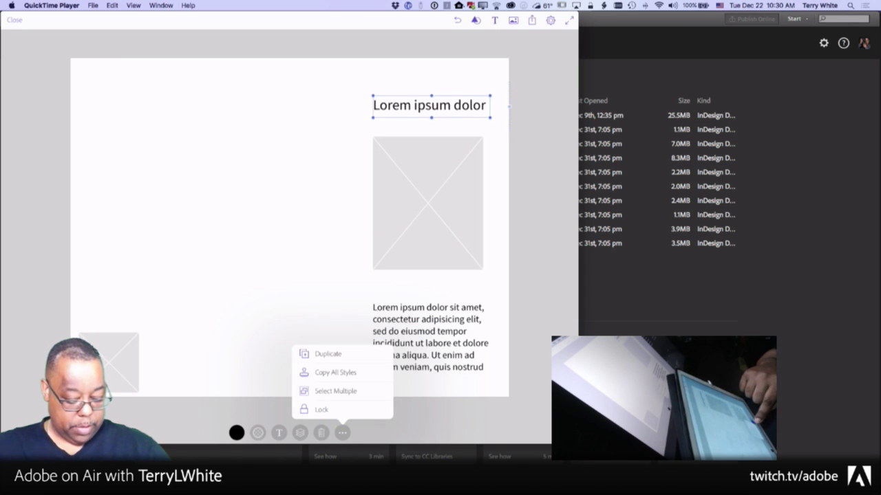
click(342, 432)
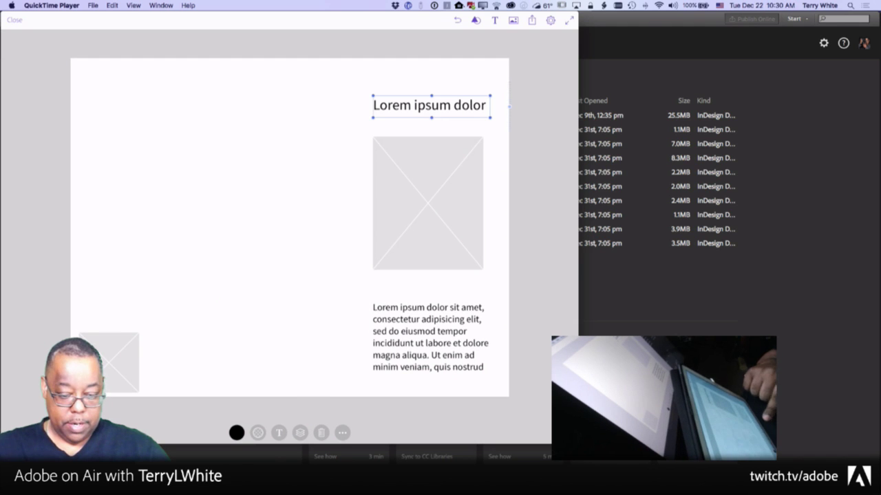
Step: Open the composition's Grid & Guides editing and add a vertical guide
click(551, 20)
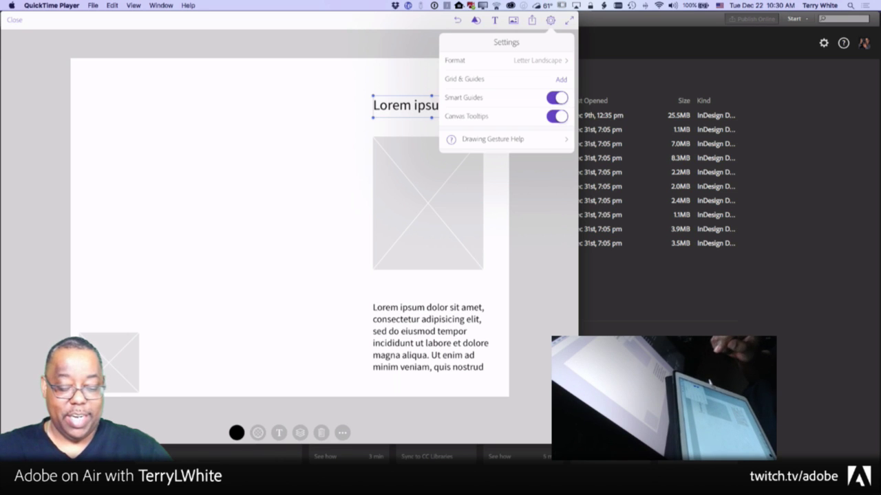
click(559, 79)
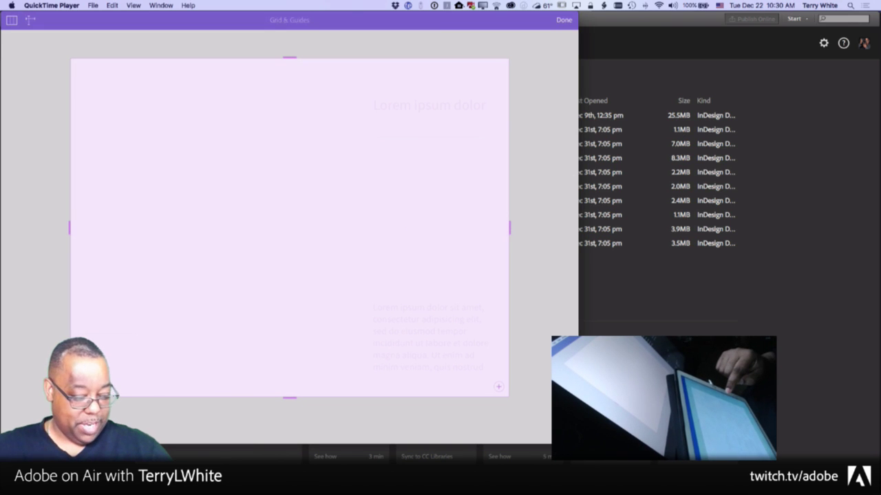
mouse_move(509, 227)
mouse_down()
mouse_move(436, 240)
mouse_move(511, 241)
mouse_up()
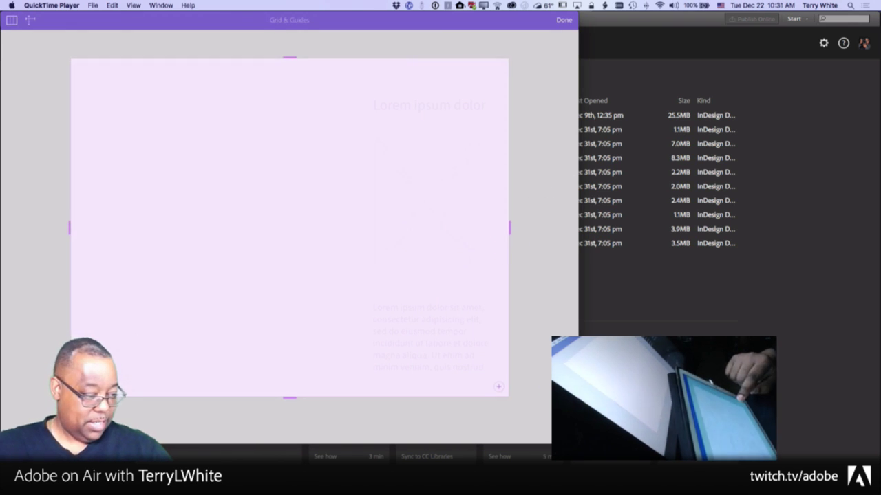
click(30, 20)
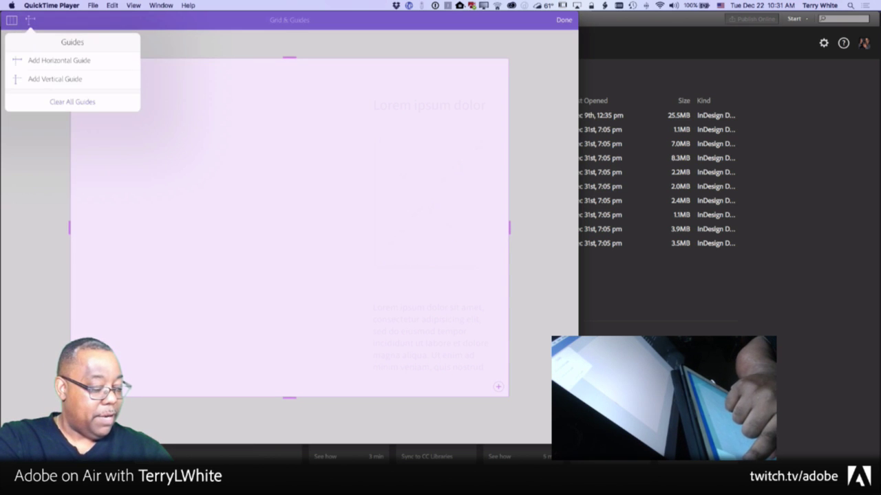
click(79, 81)
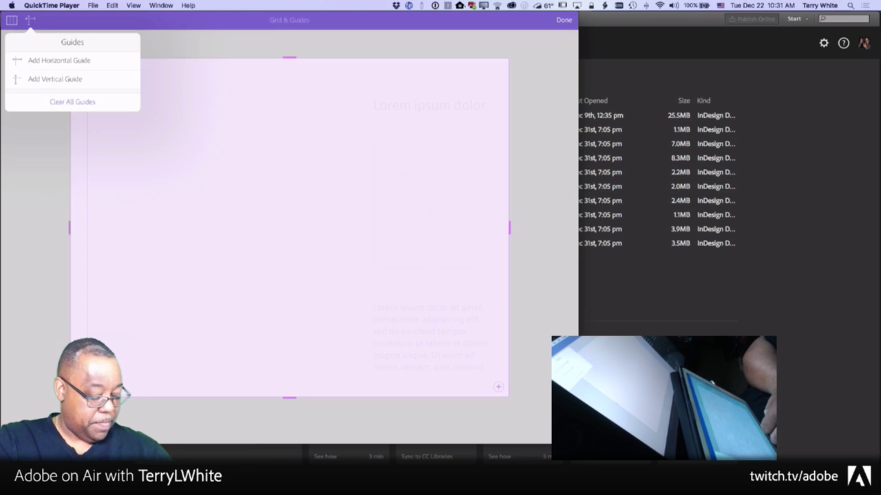
Step: Move the vertical guide to about one third of the page width from the left edge
drag(289, 227, 339, 248)
drag(154, 430, 165, 427)
drag(148, 301, 118, 301)
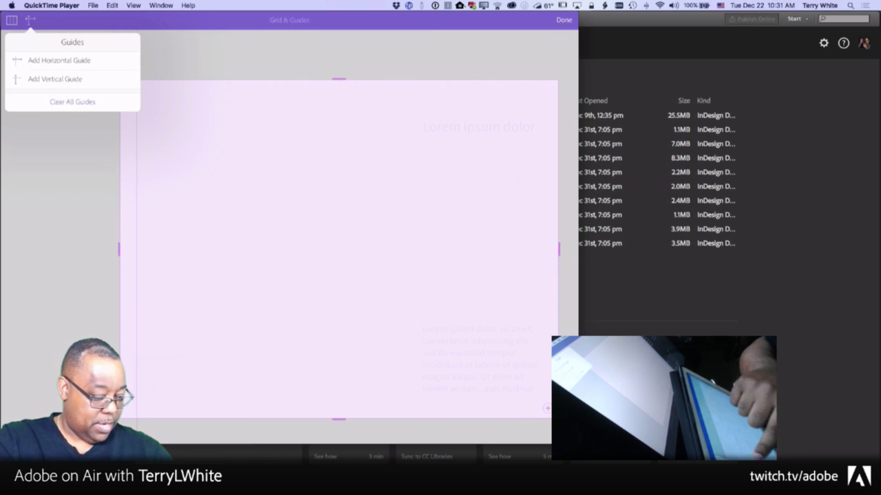
click(145, 250)
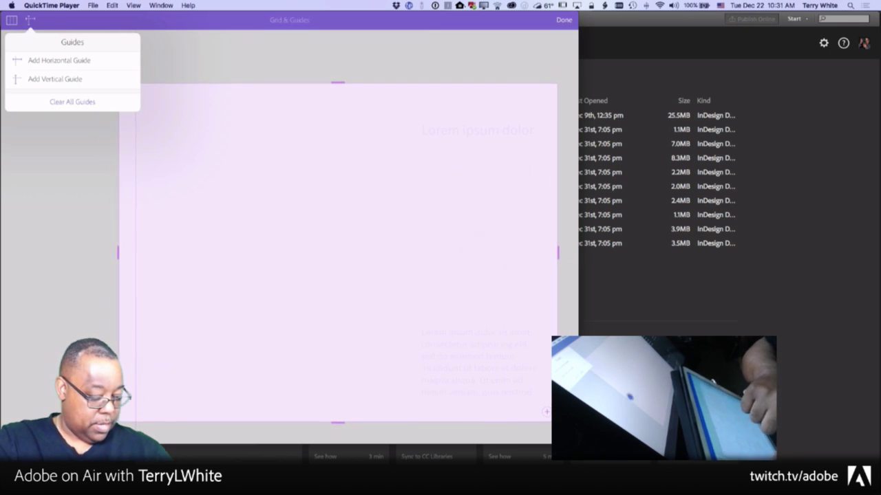
drag(87, 269, 218, 291)
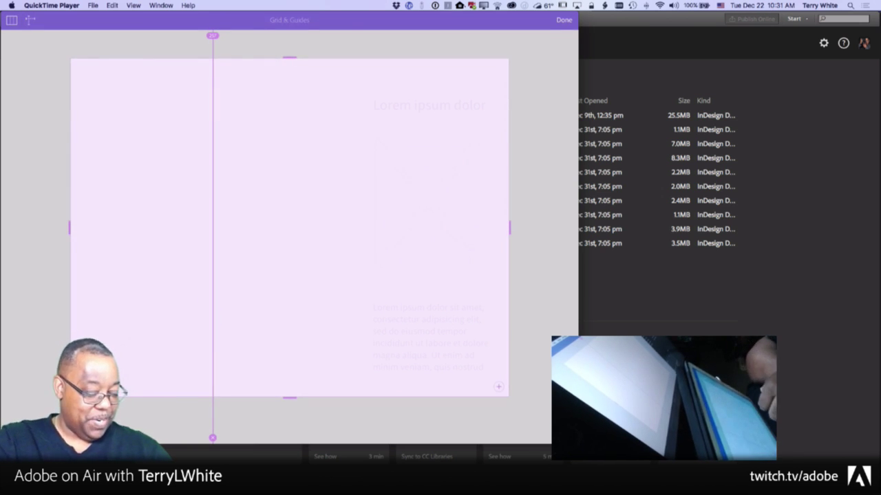
click(173, 292)
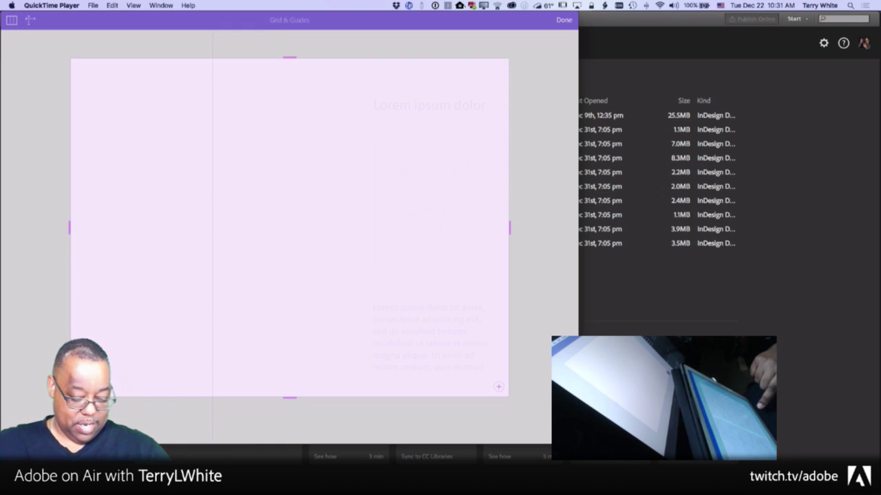
Step: Divide the page into three columns and shift the vertical guide to the middle of the first gutter
drag(321, 227, 290, 227)
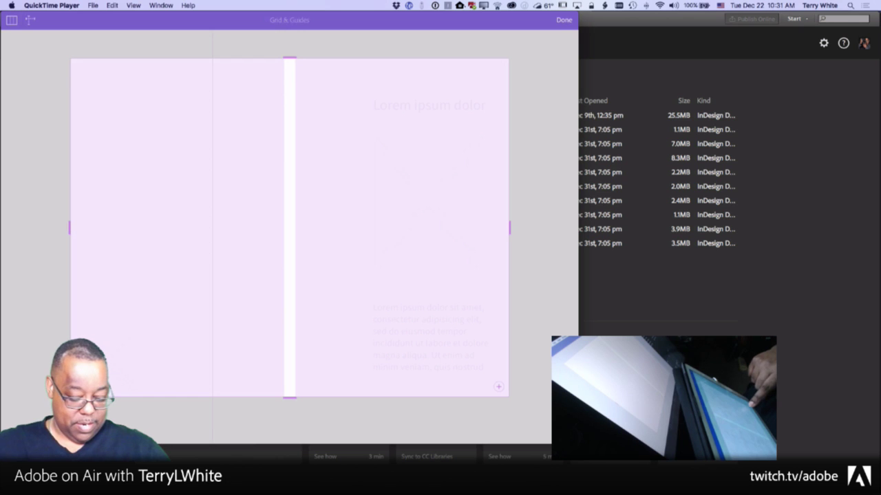
click(498, 387)
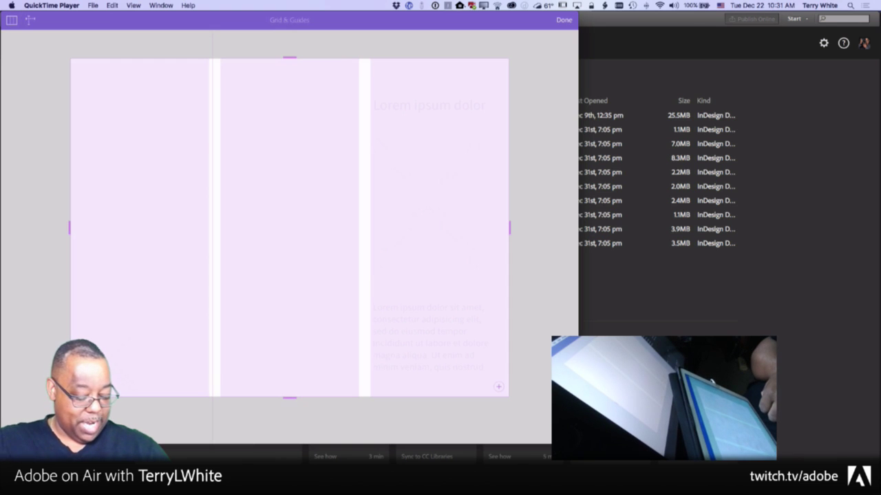
drag(215, 429, 215, 432)
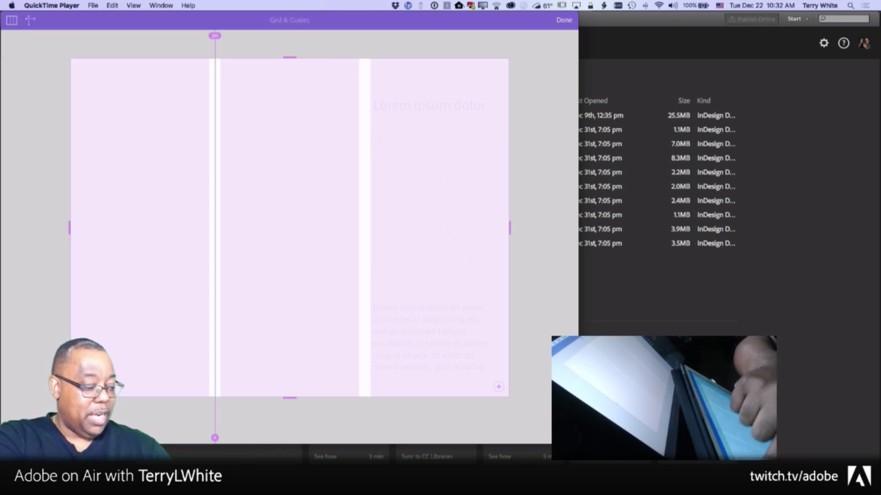
Step: Add a horizontal guide about one third down from the page's upper edge and finish editing the grid and guides
click(30, 20)
click(59, 60)
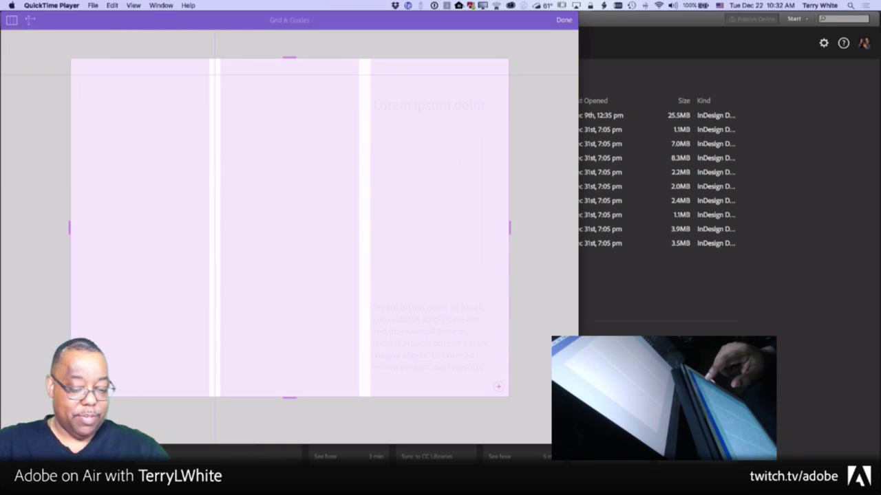
drag(480, 75, 478, 184)
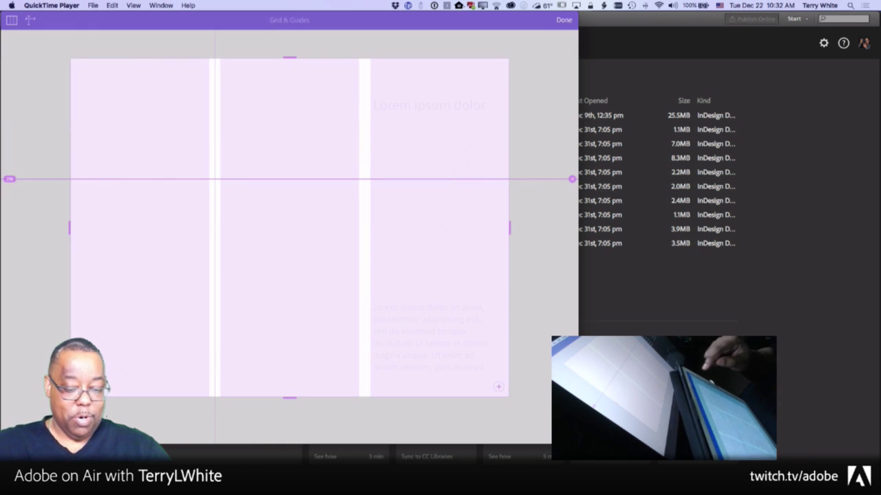
click(564, 19)
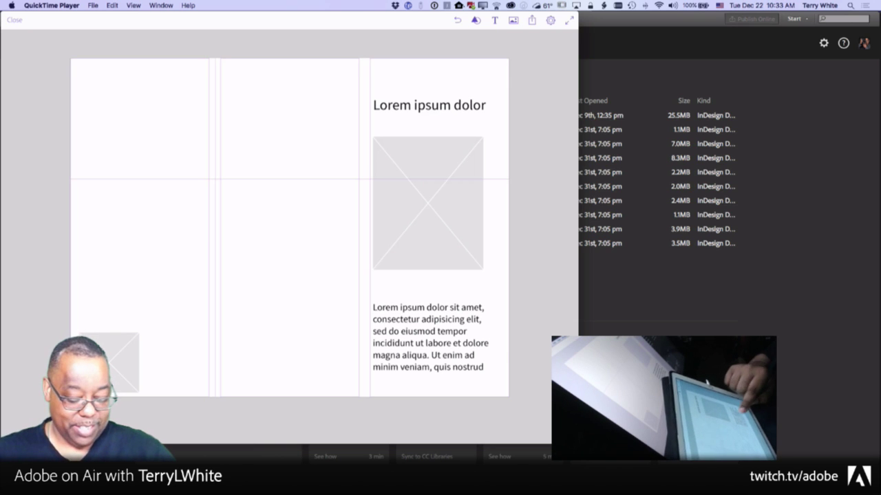
Step: Adjust the third column by shifting the paragraph slightly right, widening the image placeholder to the paragraph's right edge and lowering the headline directly onto it
click(445, 338)
drag(431, 352, 436, 356)
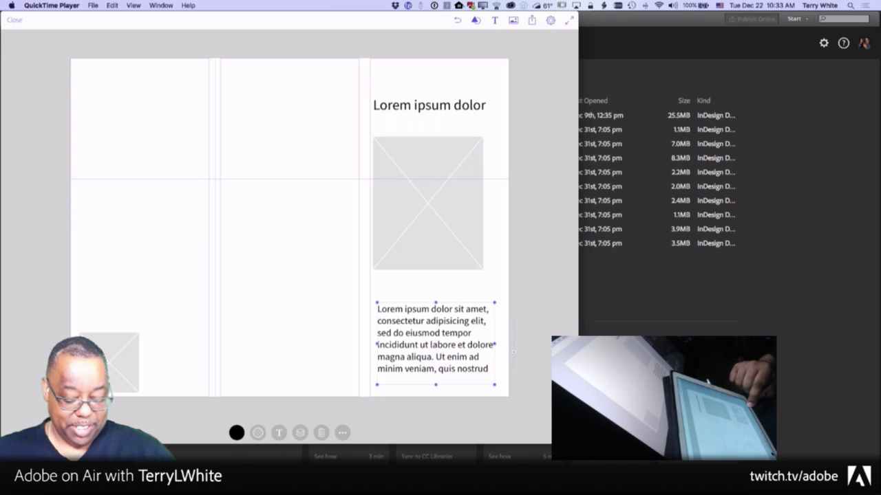
click(427, 203)
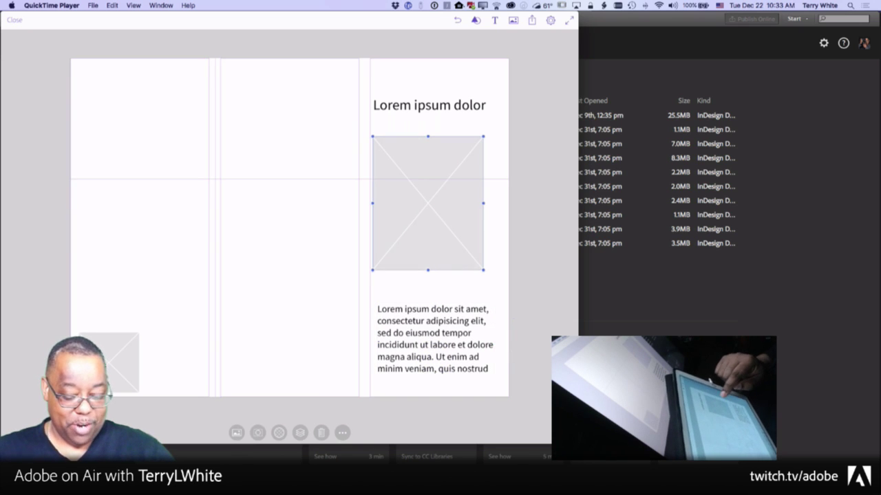
drag(483, 203, 494, 202)
click(464, 108)
mouse_move(457, 107)
mouse_down()
mouse_move(456, 93)
mouse_move(457, 124)
mouse_up()
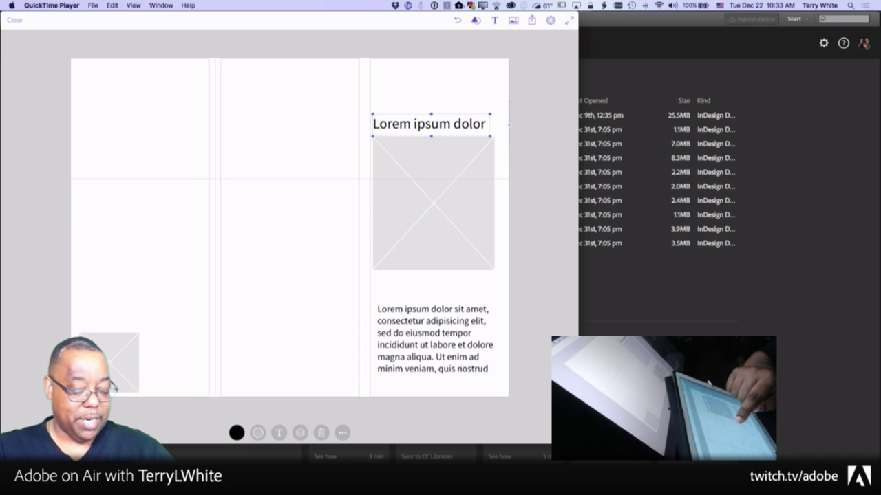
Step: Draw a round image placeholder in the middle column, shrink it and position it with its upper edge on the horizontal guide
mouse_move(300, 131)
mouse_down()
mouse_move(251, 159)
mouse_move(252, 254)
mouse_move(344, 177)
mouse_move(329, 135)
mouse_up()
click(270, 169)
drag(270, 169, 336, 247)
drag(332, 160, 247, 236)
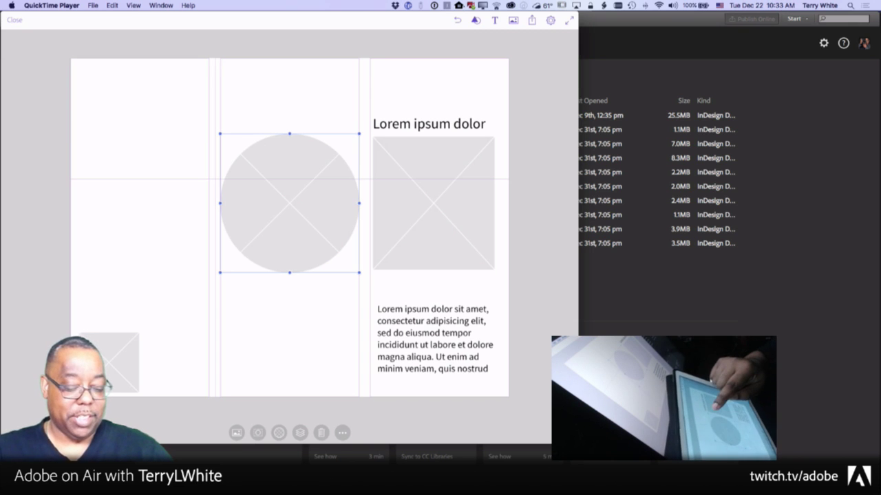
drag(360, 133, 320, 173)
drag(288, 239, 312, 250)
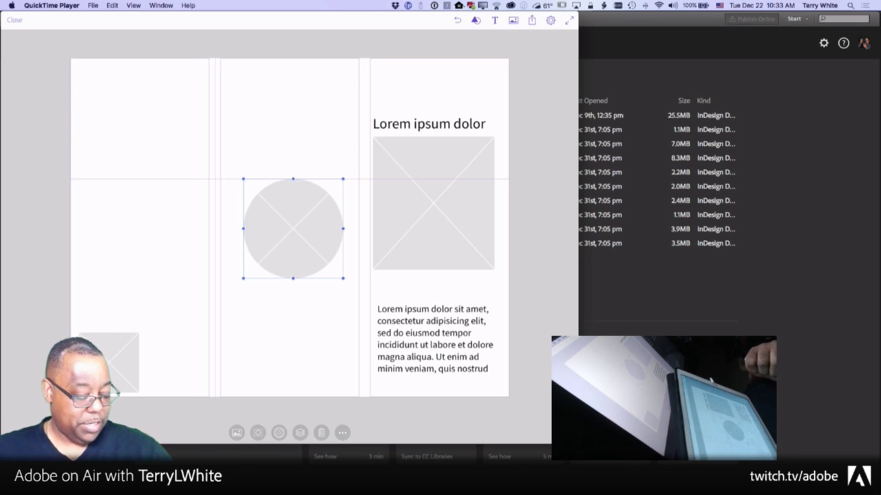
Step: Move the small image placeholder inward in the first column and add a headline placeholder across that column above the horizontal guide
click(127, 348)
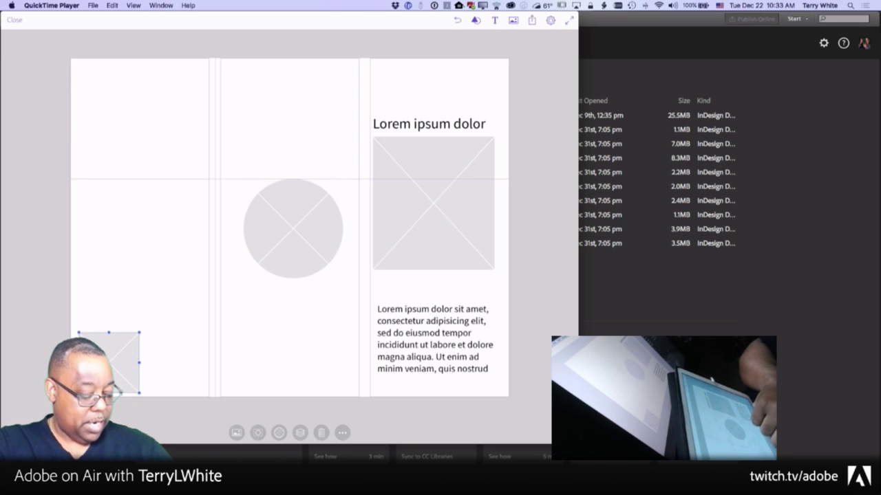
drag(114, 369, 141, 359)
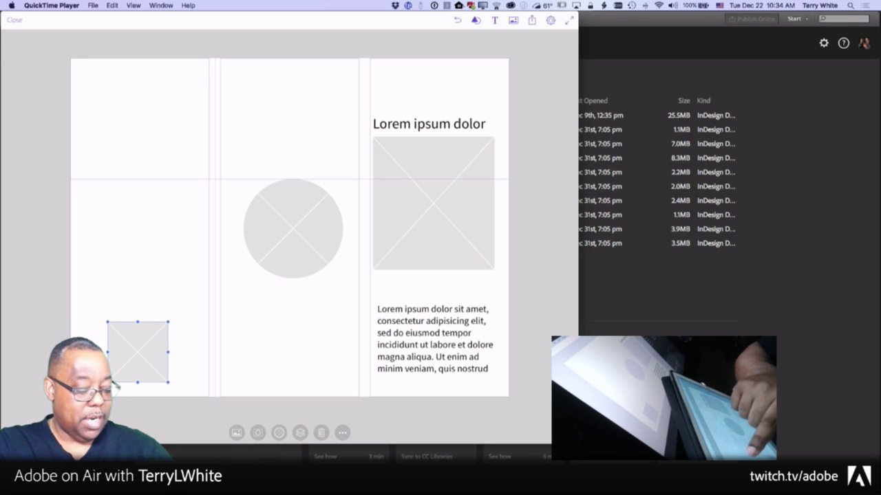
drag(85, 144, 171, 156)
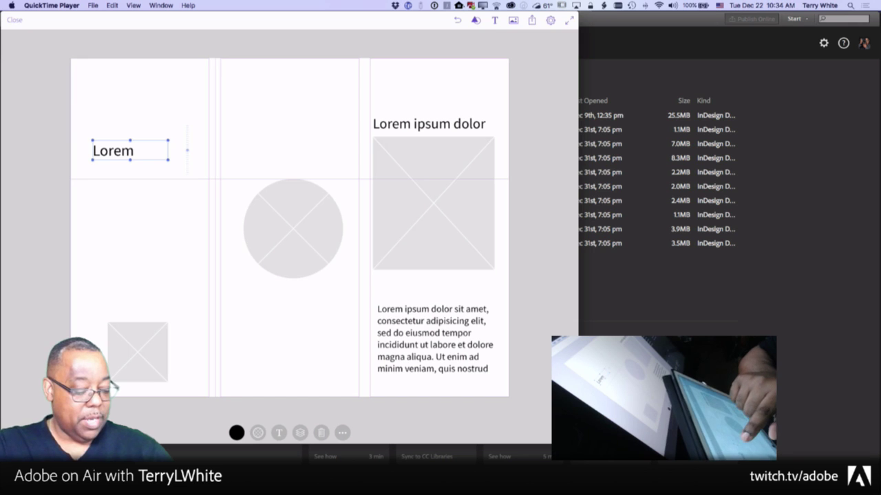
drag(172, 165, 199, 167)
drag(93, 165, 81, 161)
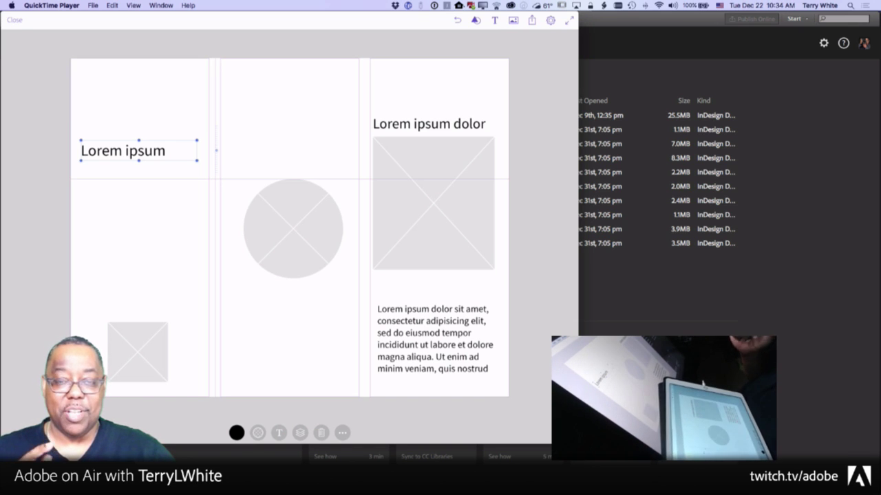
Step: Draw a horizontal line across the middle column above the circle and a vertical line in the first column below its headline
drag(238, 103, 329, 103)
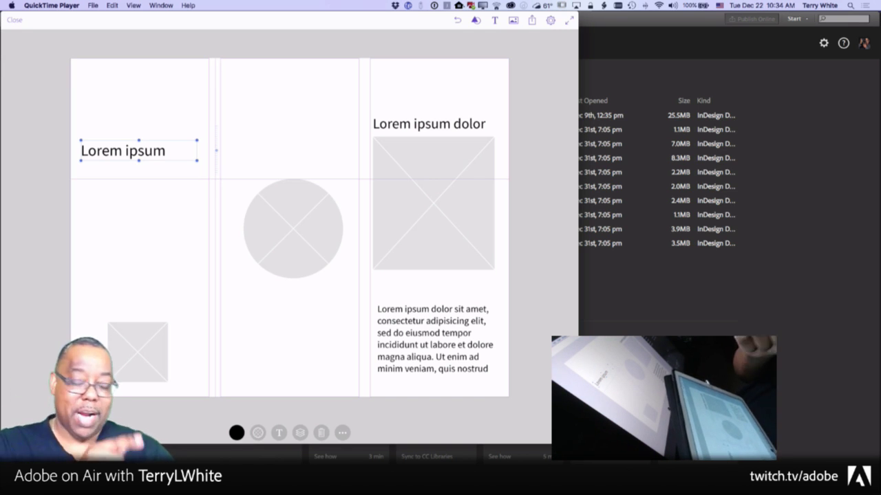
mouse_move(240, 123)
mouse_down()
mouse_move(320, 126)
mouse_move(251, 142)
mouse_move(275, 124)
mouse_move(292, 137)
mouse_up()
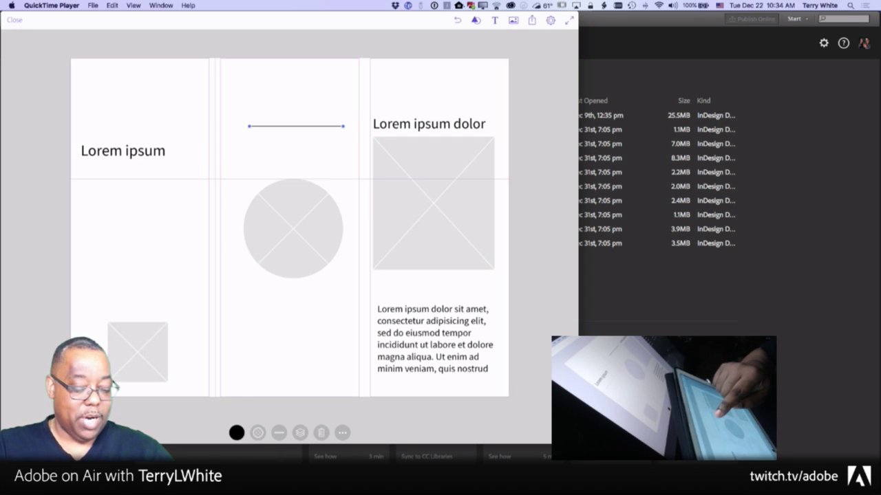
drag(302, 126, 346, 107)
mouse_move(182, 205)
mouse_down()
mouse_move(177, 299)
mouse_move(196, 259)
mouse_move(186, 355)
mouse_move(199, 287)
mouse_move(188, 263)
mouse_move(137, 271)
mouse_up()
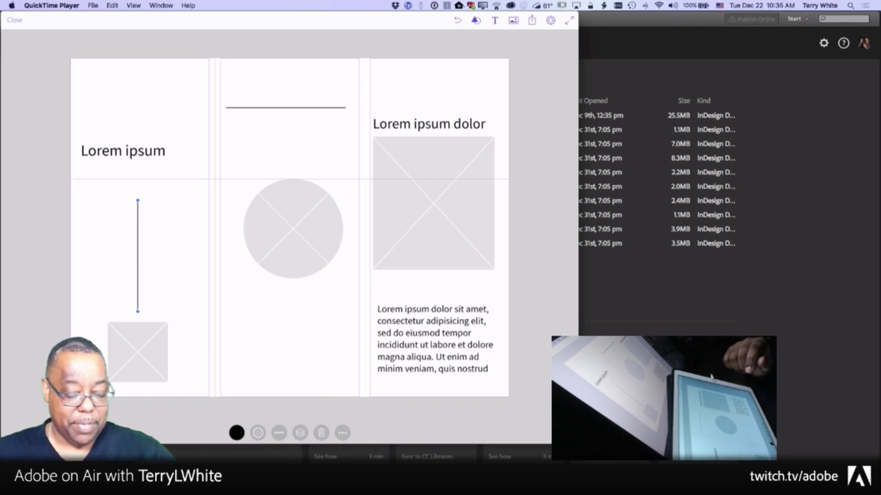
Step: Move the horizontal line below the circle in the middle column and delete the vertical line from the first column
drag(320, 109, 333, 337)
click(138, 256)
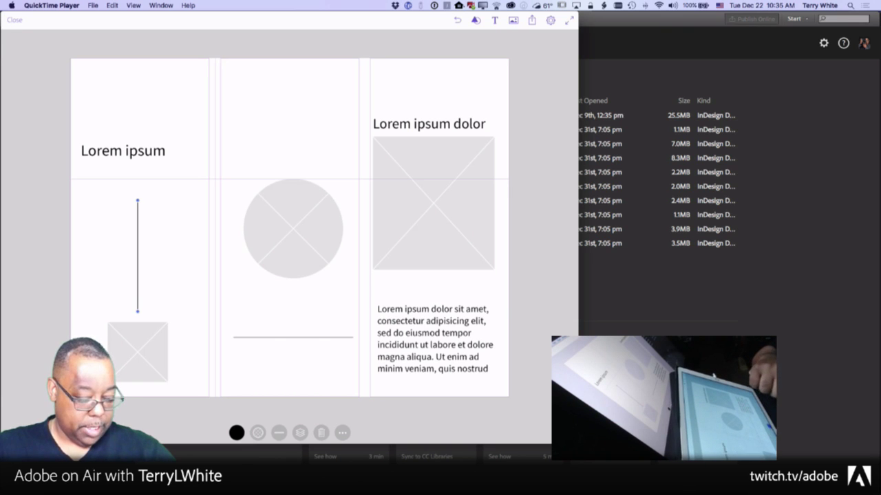
click(321, 432)
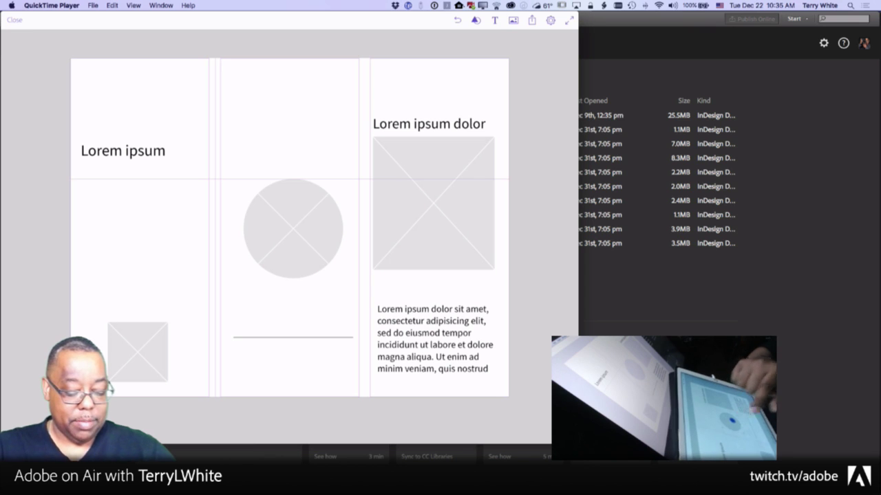
Step: Search Adobe Stock for "camera" to find an image for the round placeholder
click(304, 244)
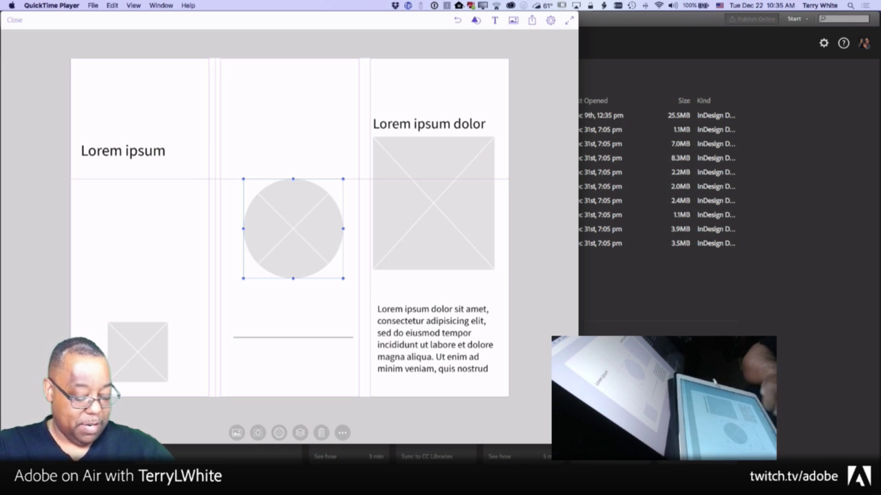
click(236, 432)
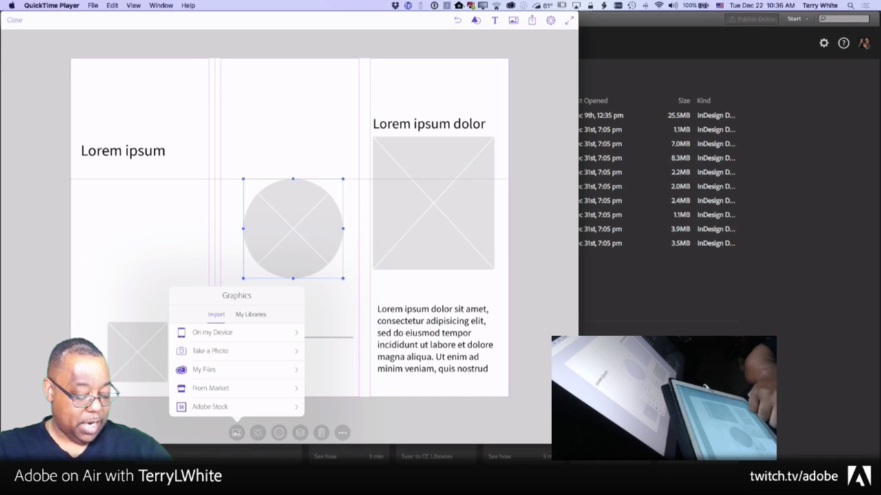
click(237, 406)
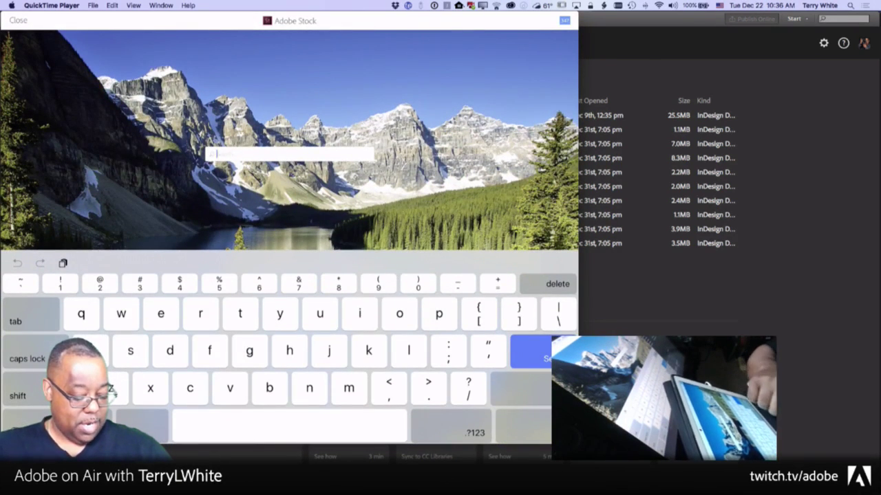
text(can)
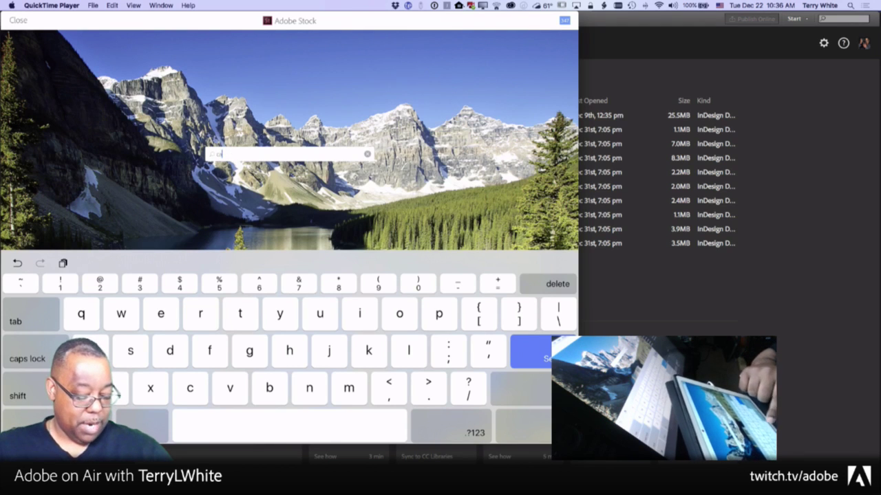
text(era)
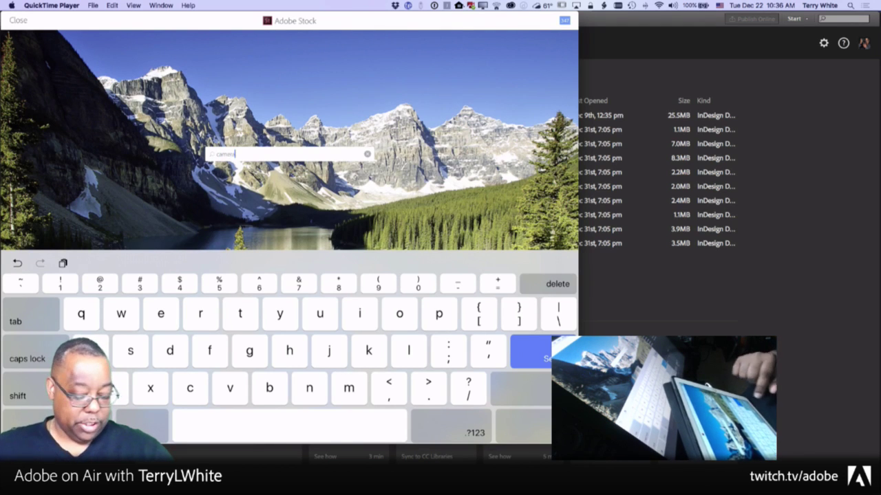
key(Return)
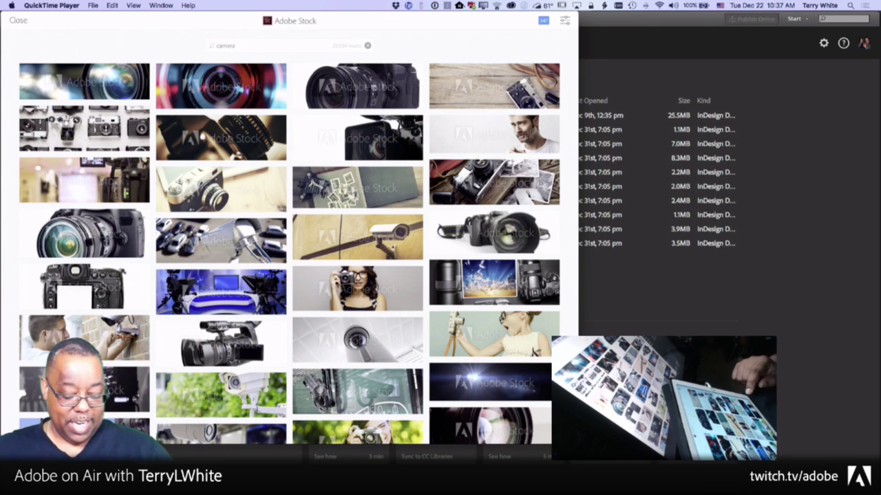
Step: Fill the circle with the "child holding a instant camera" image by saving its preview to a Creative Cloud library
click(494, 334)
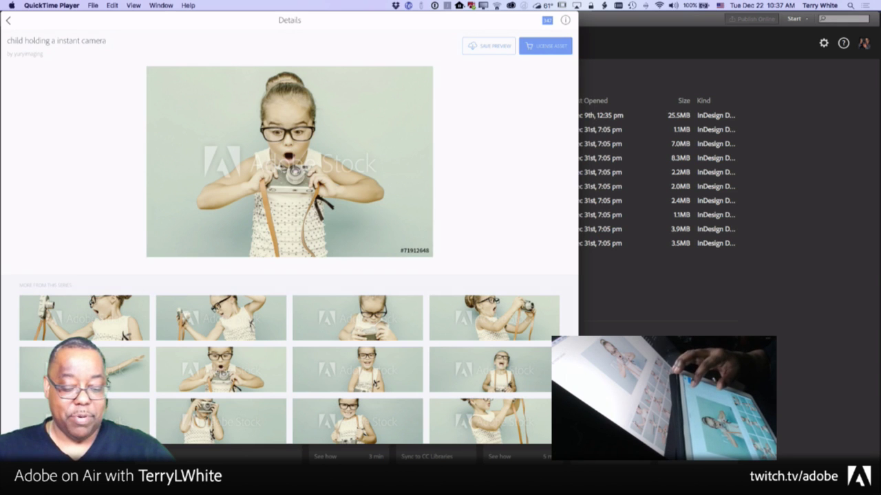
click(490, 45)
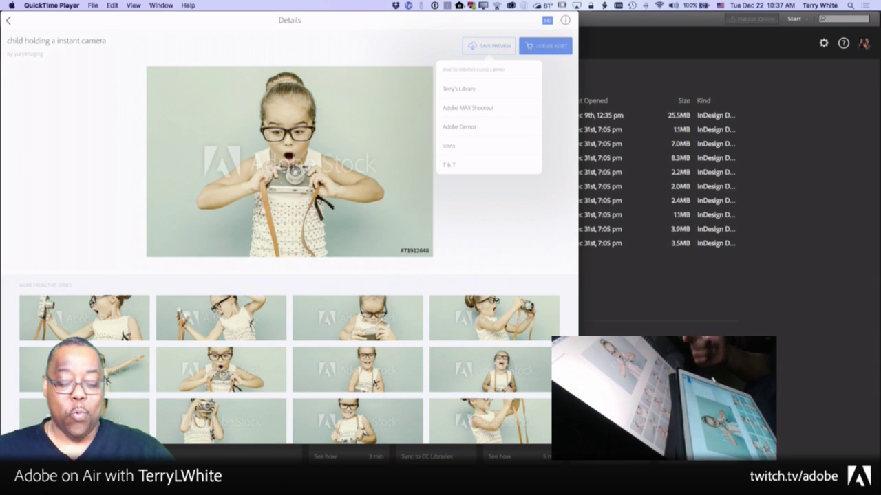
scroll(500, 110, down, 2)
scroll(508, 136, down, 2)
scroll(507, 104, down, 3)
click(500, 145)
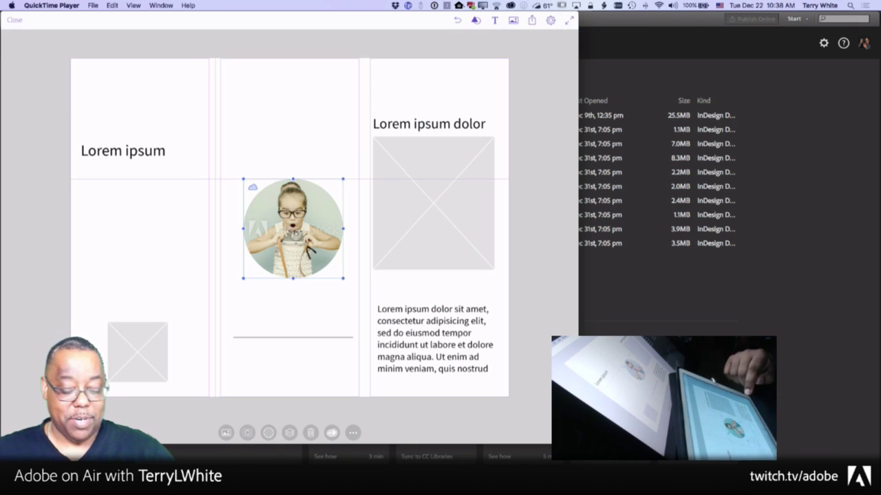
Step: Fill the square placeholder in the third column with IMG_8480.JPG from the Europe 2015 collection in Creative Cloud Photos
click(458, 241)
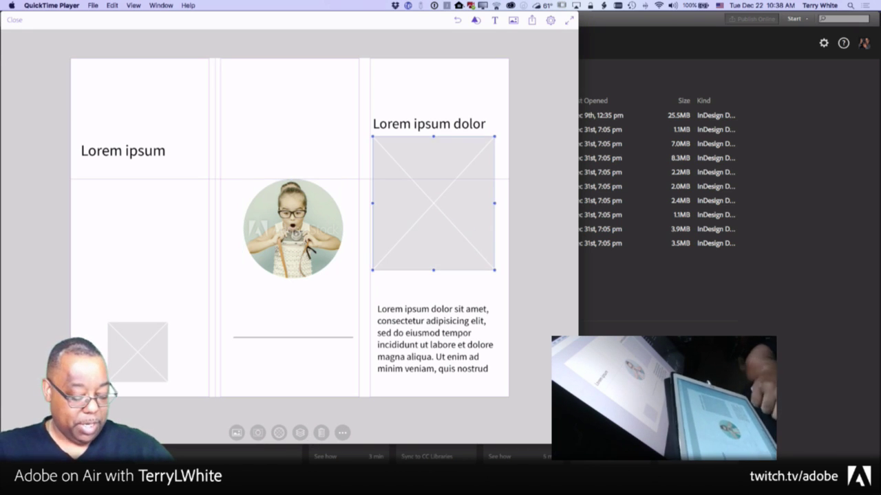
click(236, 433)
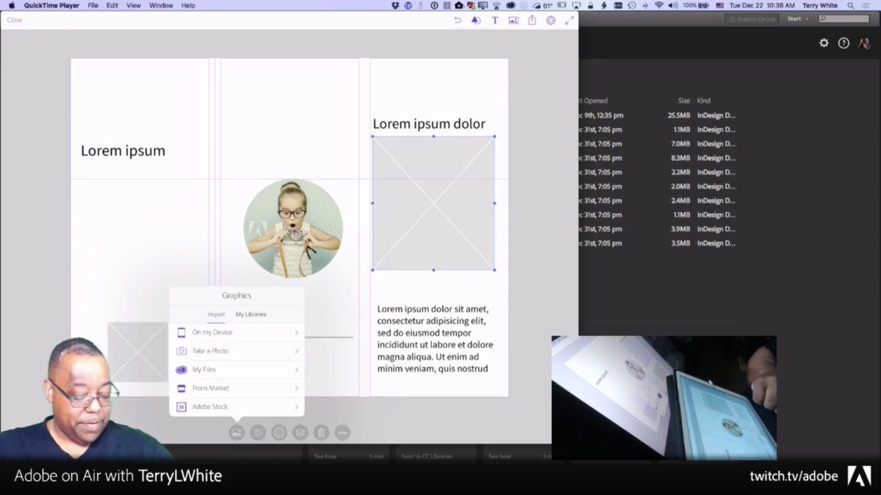
click(204, 370)
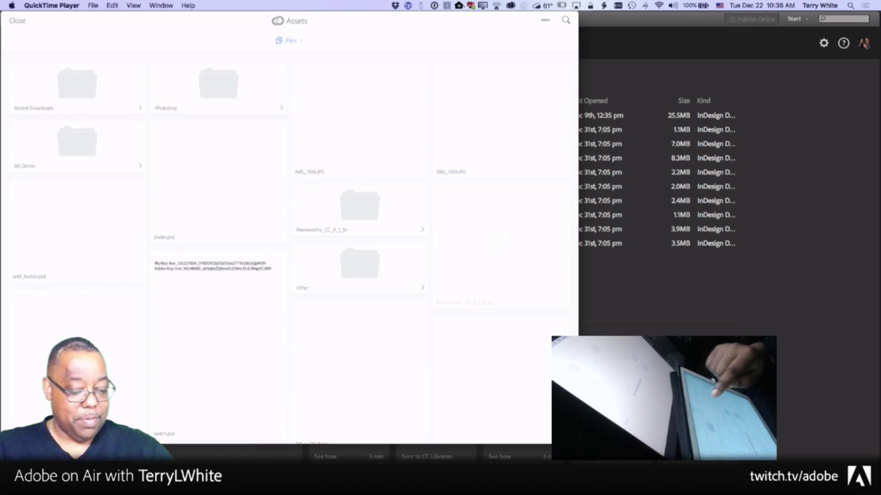
click(295, 39)
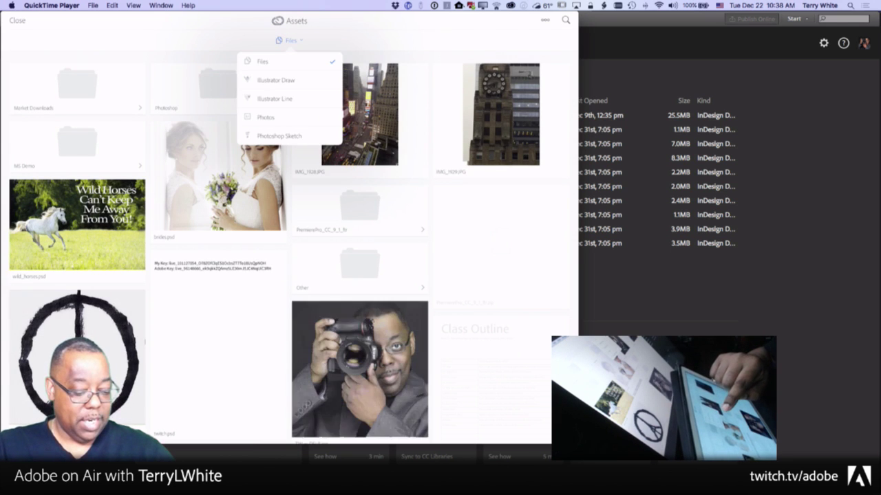
click(317, 117)
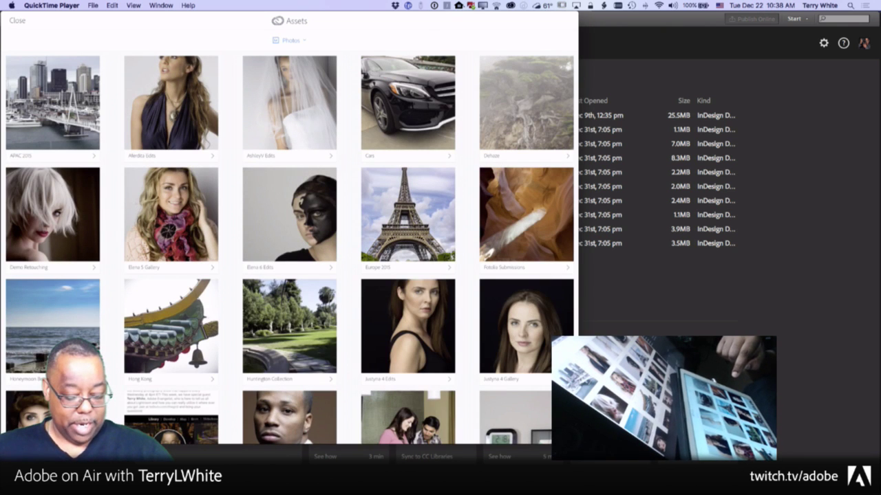
click(418, 229)
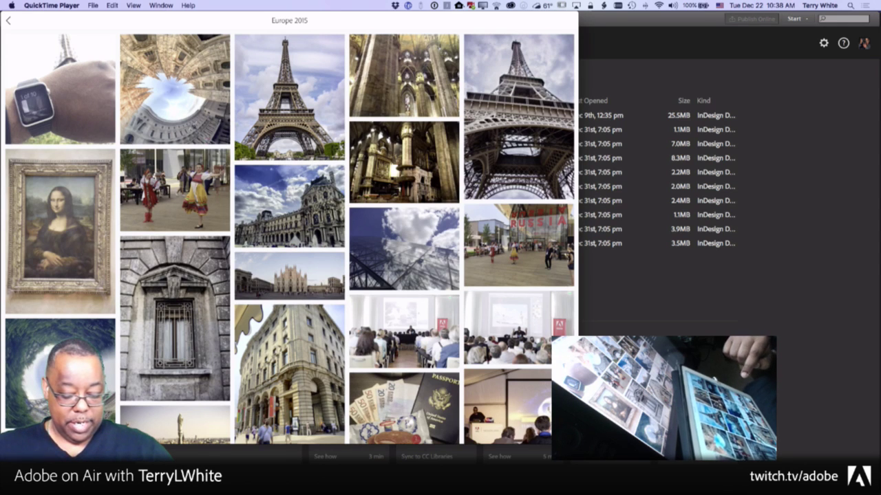
click(416, 254)
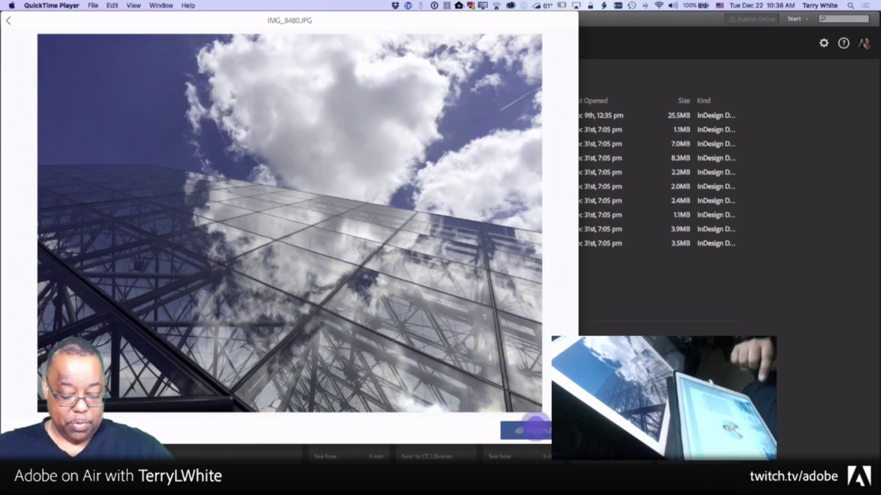
click(531, 429)
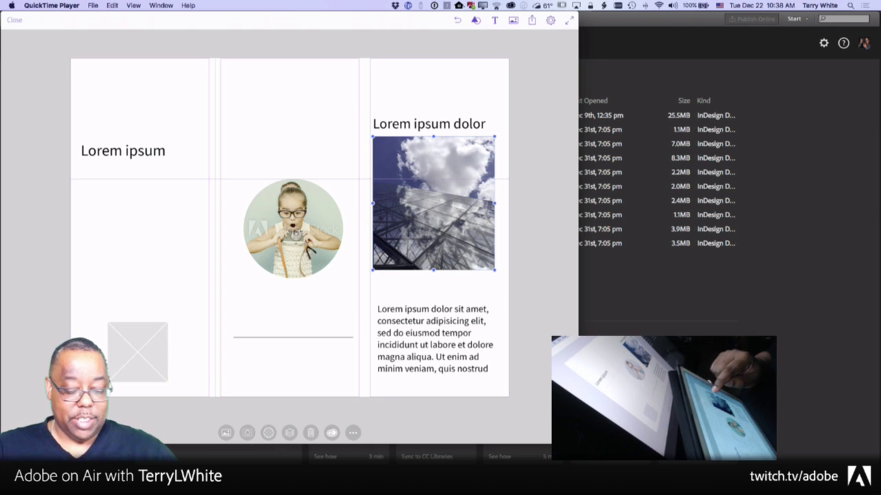
Step: Replace the third column's placeholder headline with "Travel Brochure"
double_click(448, 122)
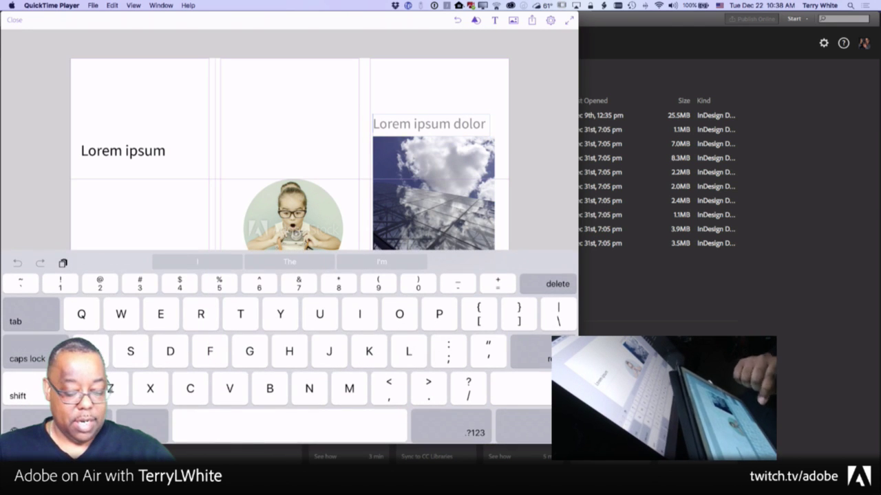
text(T)
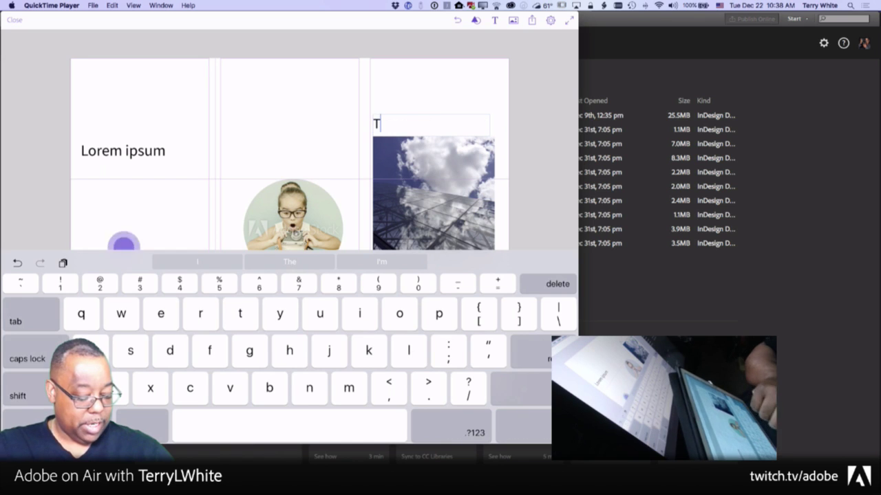
text(ravel)
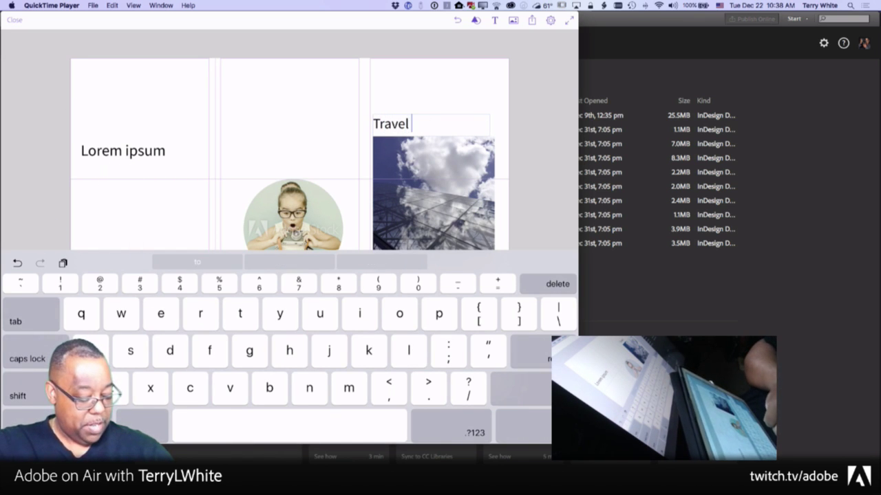
key(shift)
text(B)
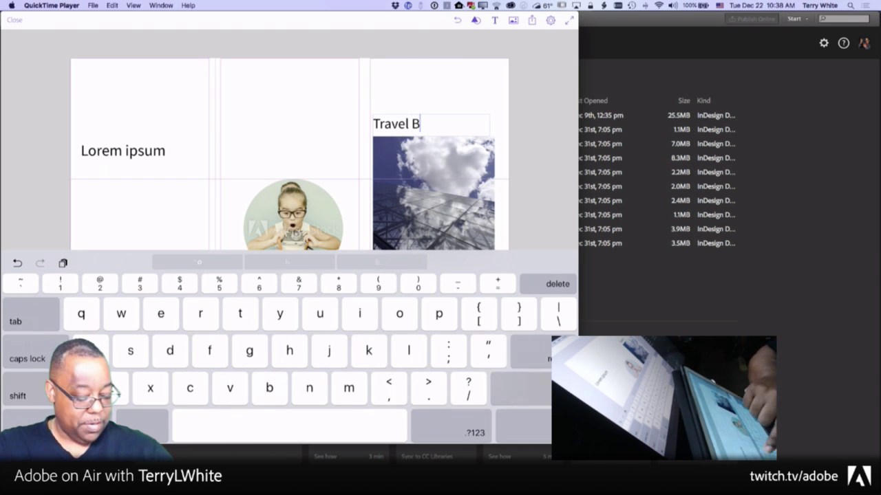
text(rochure)
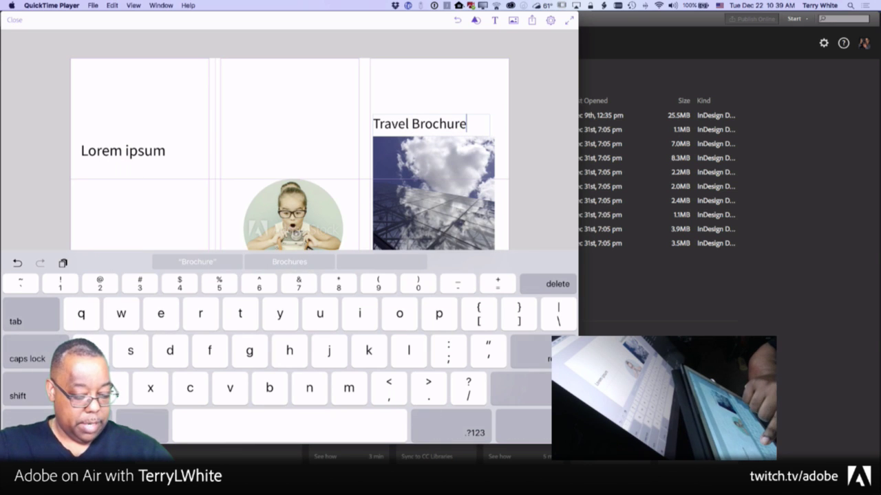
click(197, 262)
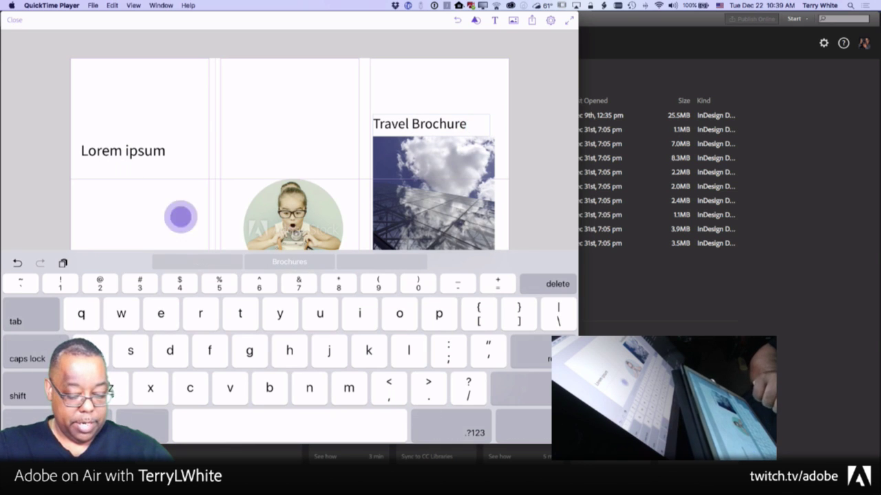
key(BackSpace)
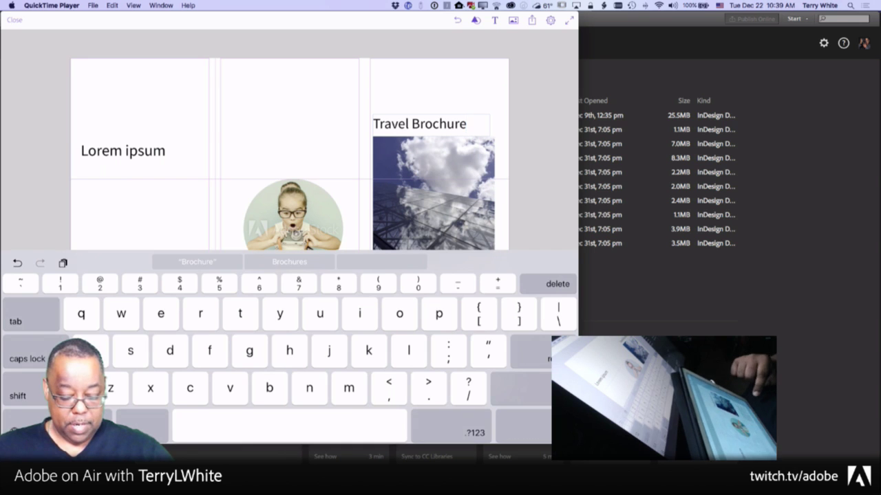
click(536, 426)
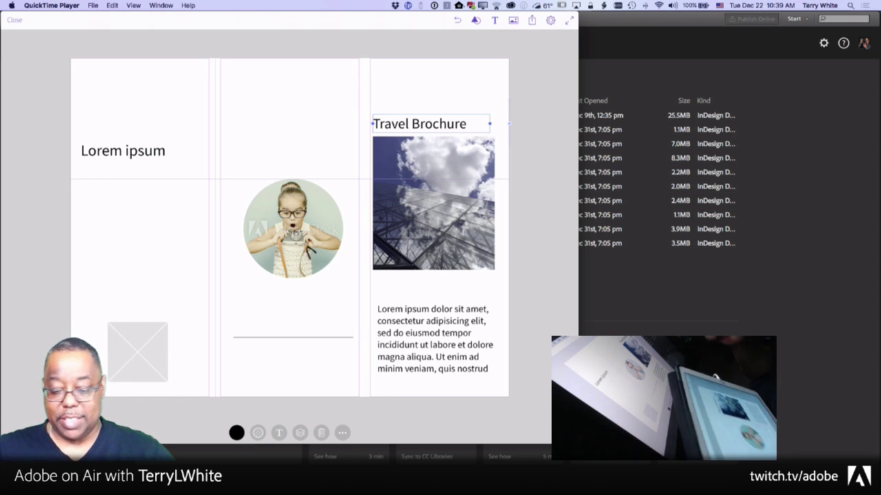
Step: Download the Trajan Pro 3 font and try its Regular style on the "Travel Brochure" headline
click(279, 433)
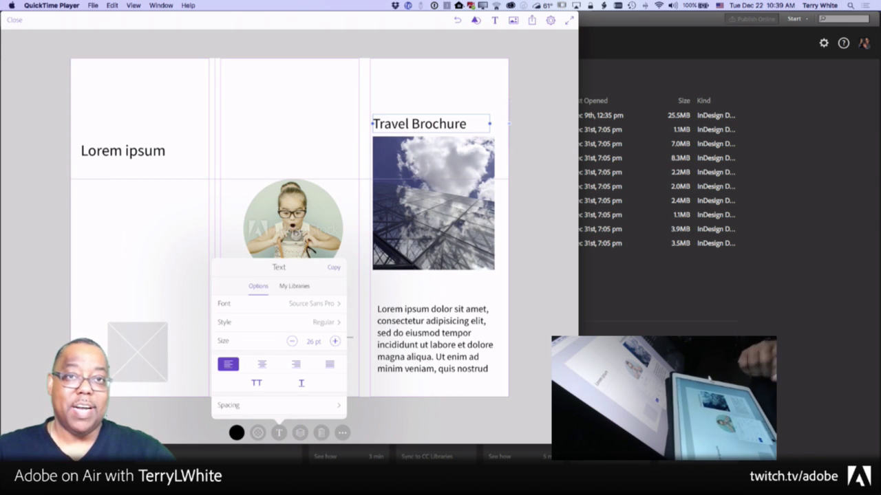
click(313, 303)
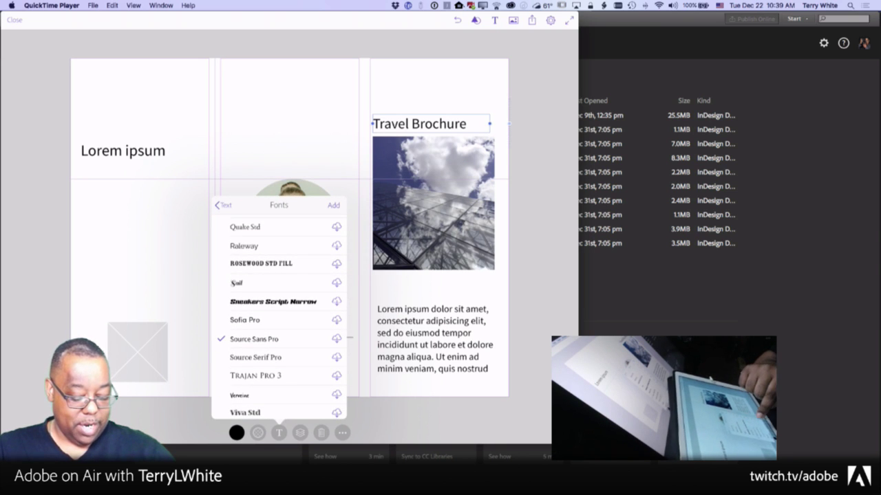
click(336, 375)
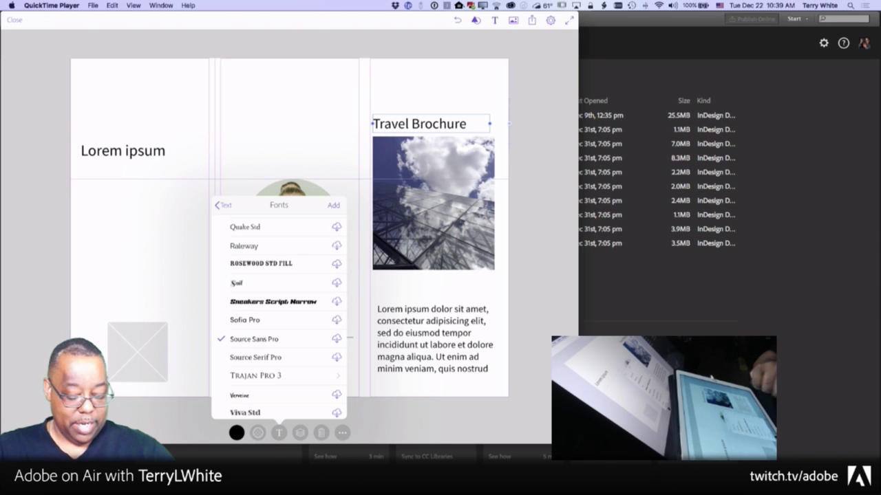
click(311, 375)
click(273, 223)
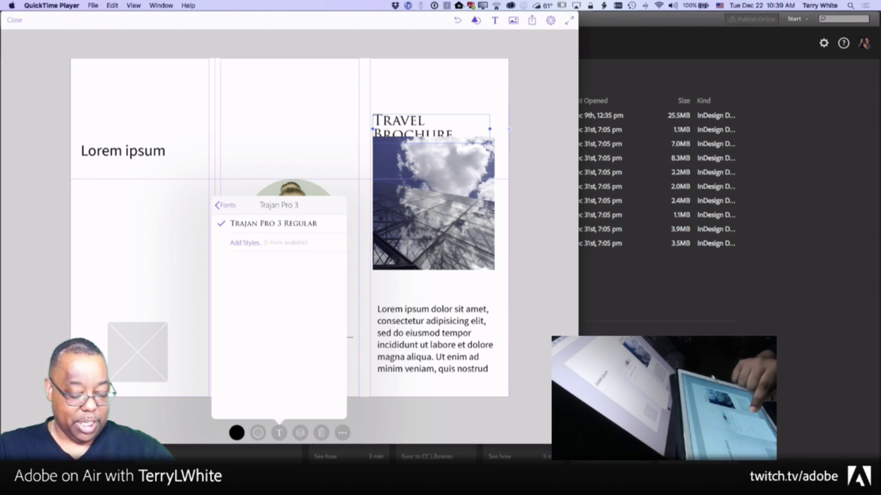
Step: Download Lust Didone, apply its Regular style to the "Travel Brochure" headline, and widen the text frame to fit on one line
click(226, 205)
scroll(289, 367, up, 10)
scroll(301, 350, up, 2)
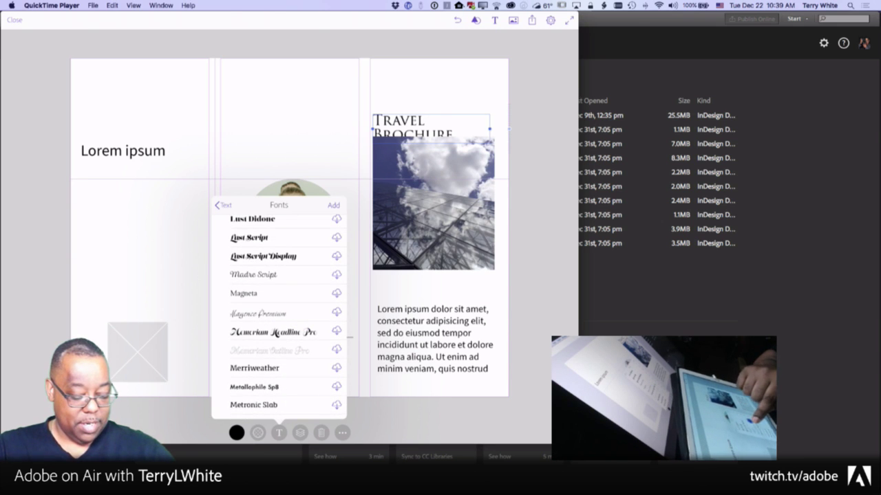
scroll(305, 350, up, 3)
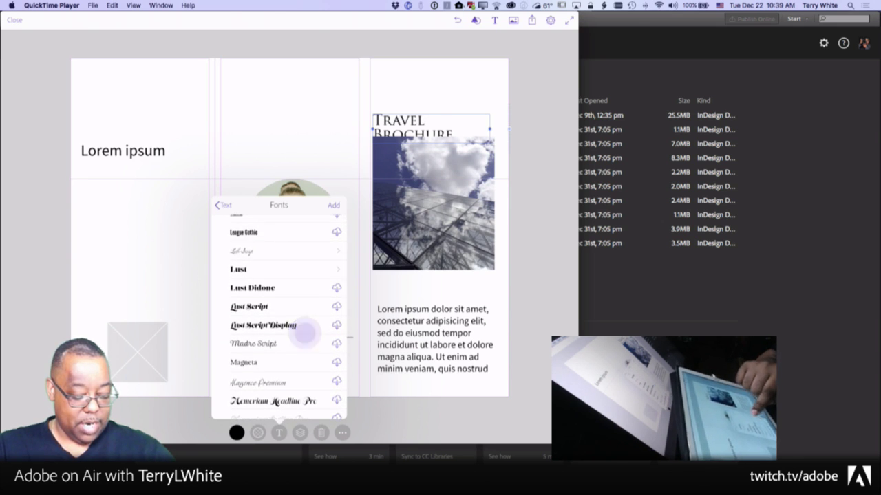
click(336, 288)
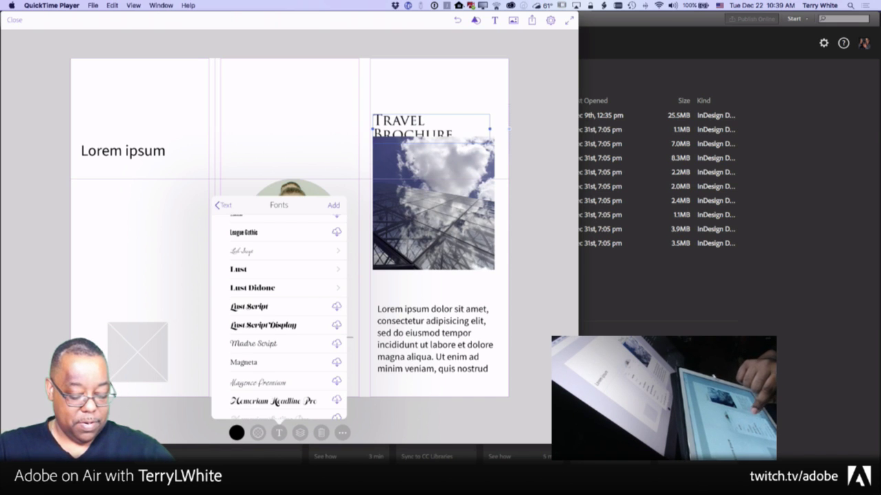
click(252, 288)
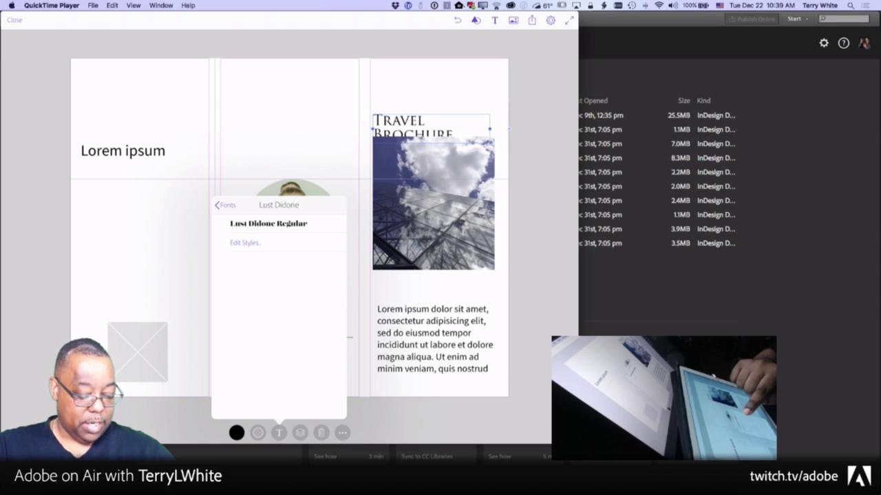
click(293, 222)
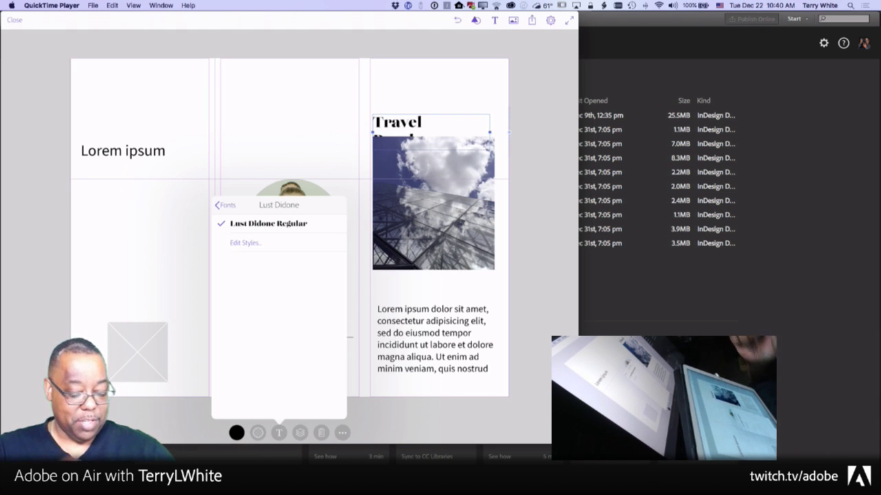
click(224, 206)
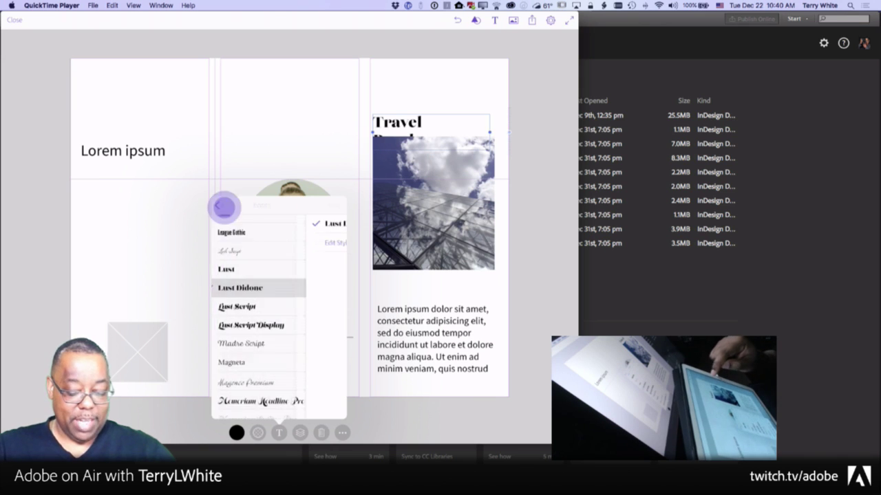
click(469, 124)
drag(490, 132, 498, 128)
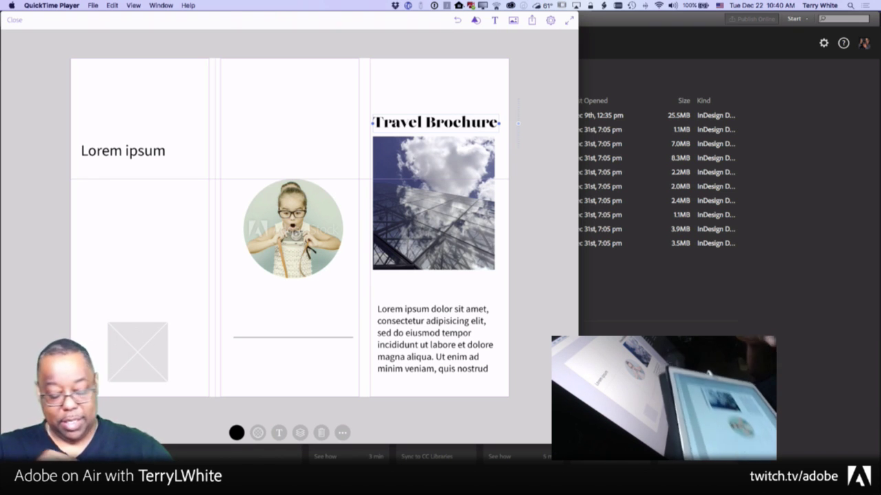
Step: Color the "Travel Brochure" headline with the burgundy swatch from the third theme in the Adobe Demos library
click(237, 433)
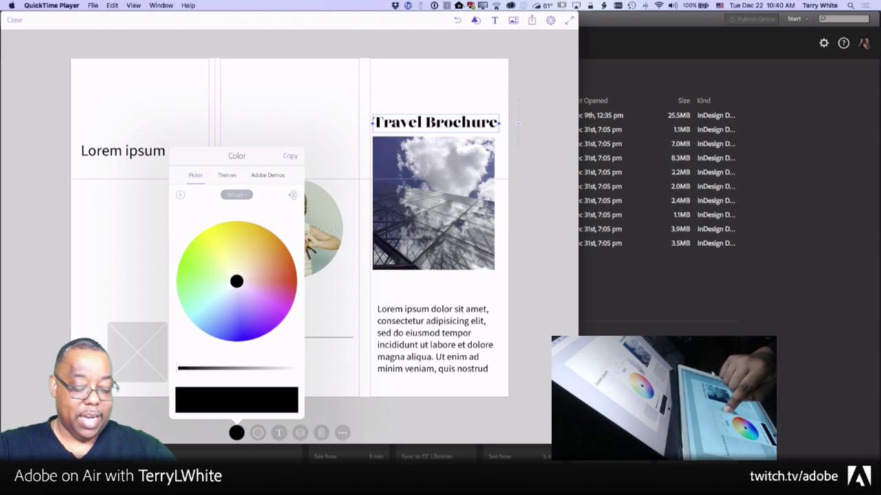
click(267, 175)
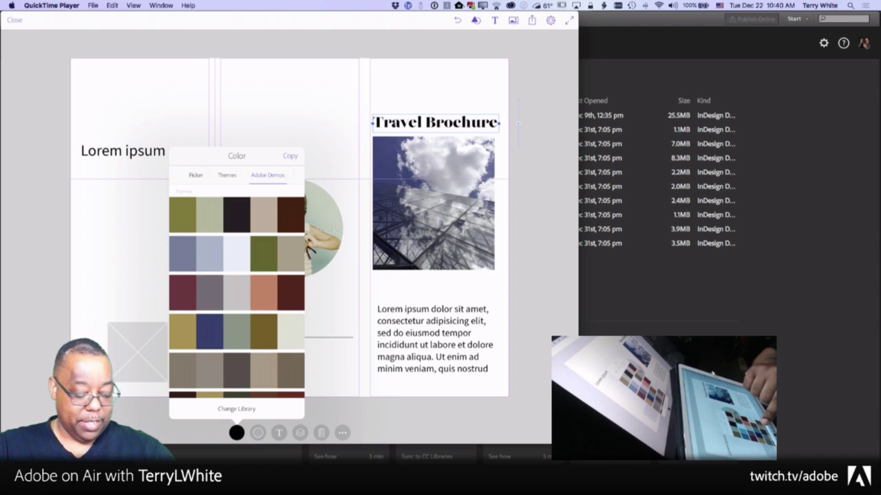
click(182, 294)
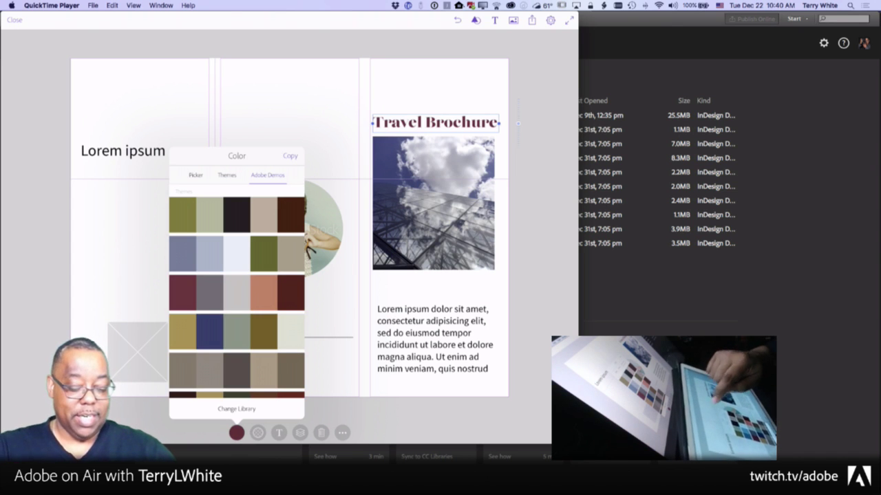
click(319, 119)
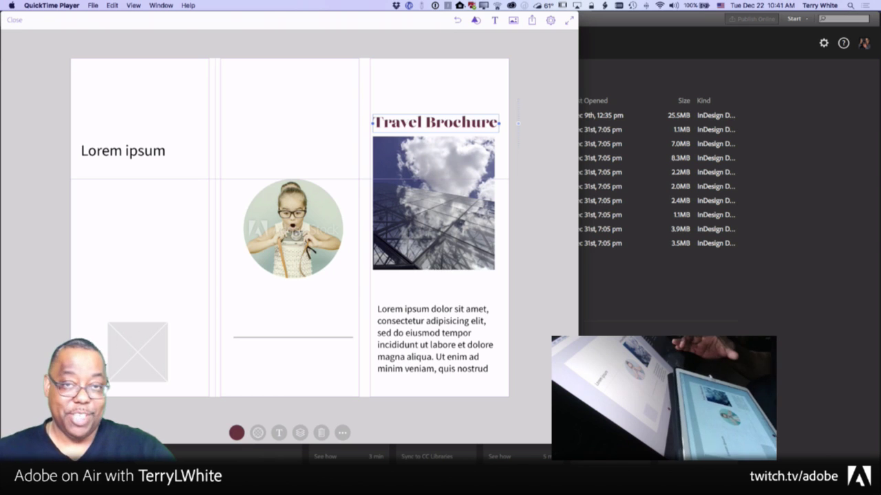
Step: Send the finished composition to InDesign CC
click(532, 19)
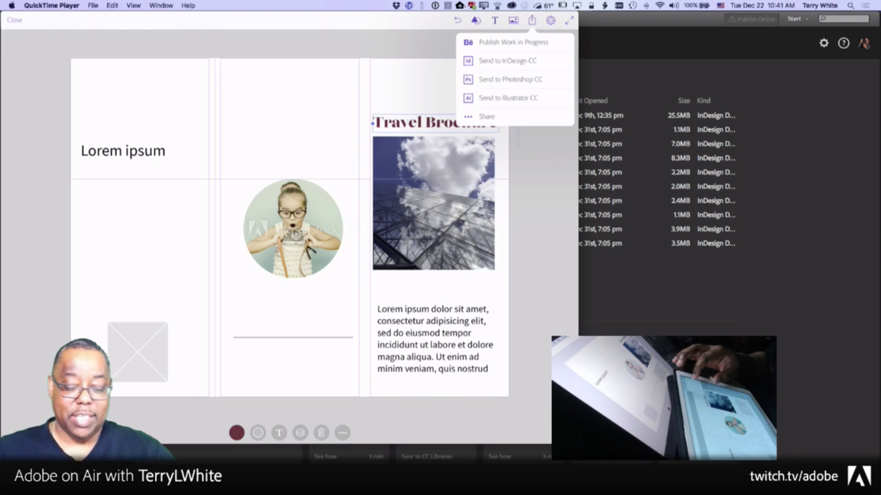
click(506, 60)
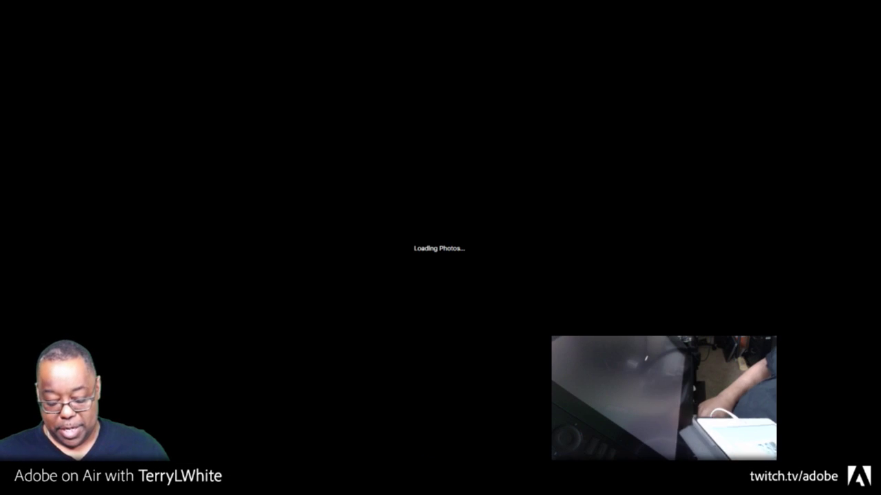
Step: Wake the Mac and unlock it by entering the account password
key(shift)
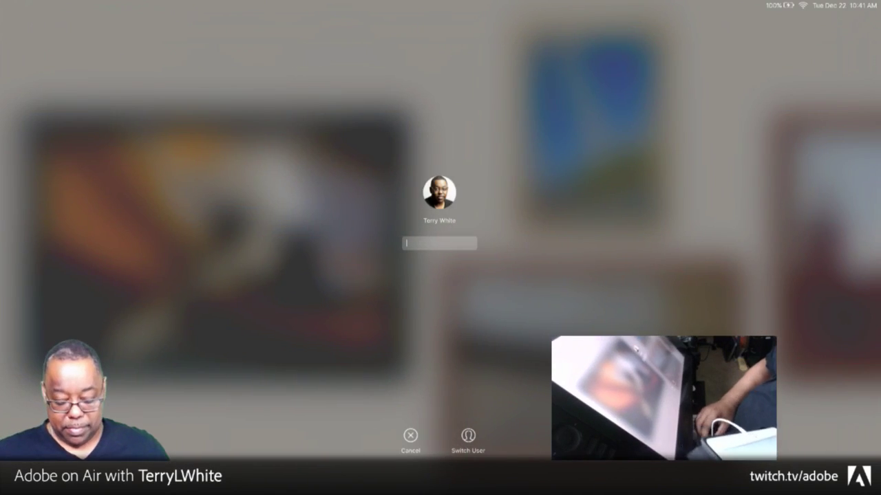
text(•••)
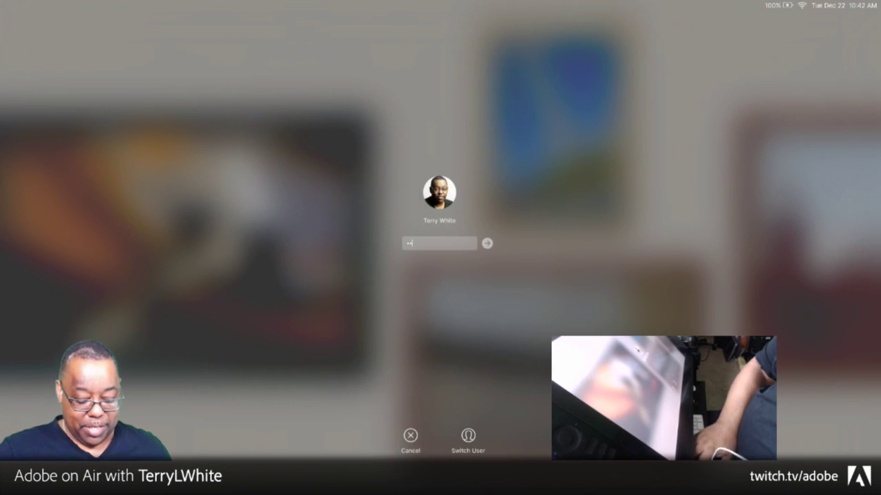
text(••••)
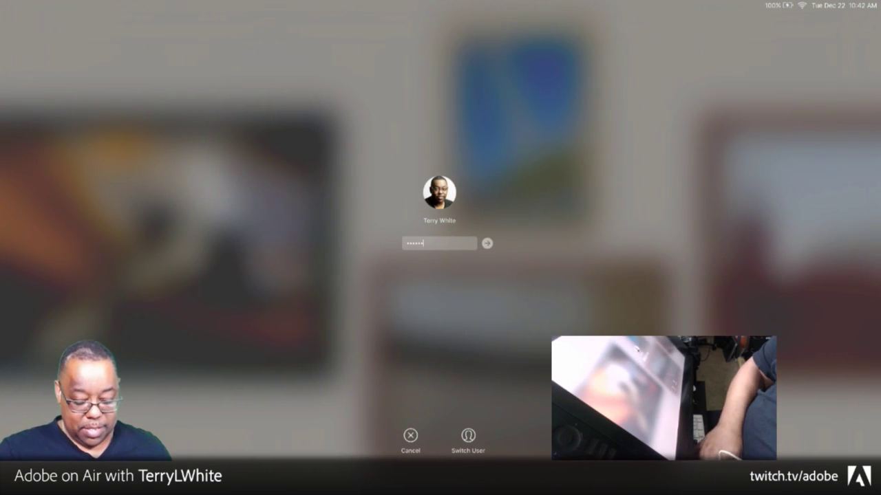
key(Return)
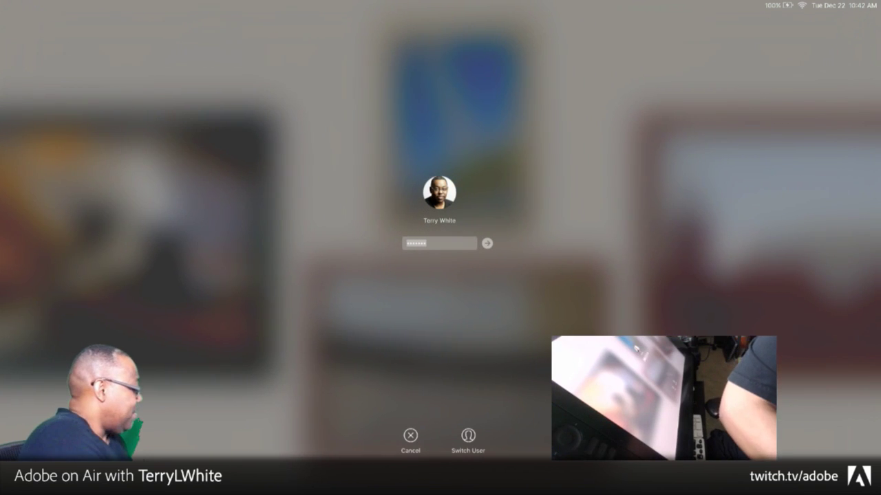
text(••••)
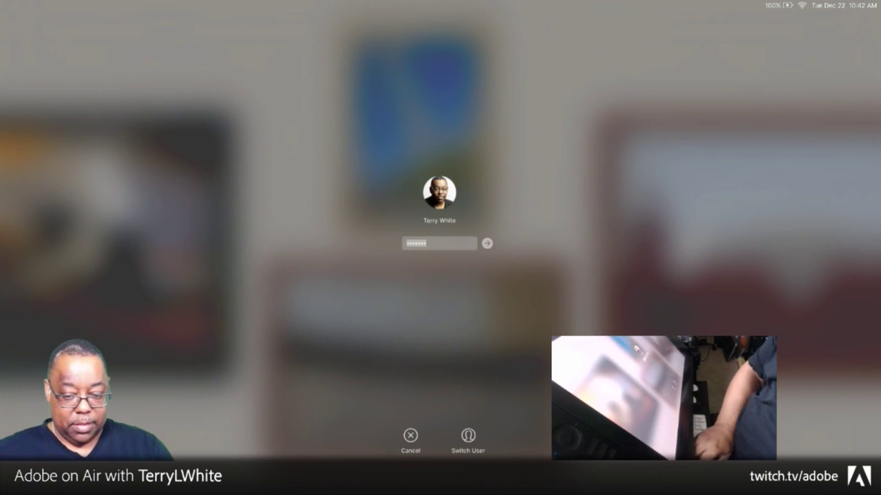
text(•••)
key(Return)
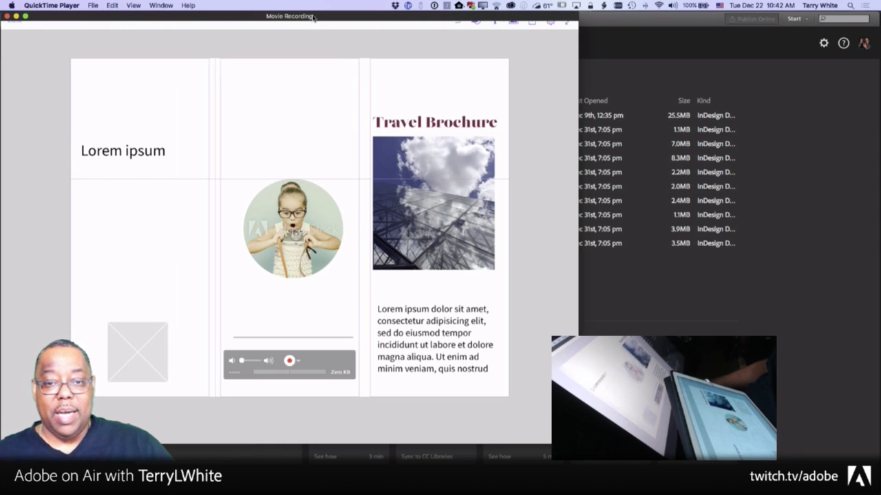
Step: Close the movie recording window that mirrors the iPad and bring InDesign CC to the front
key(super+w)
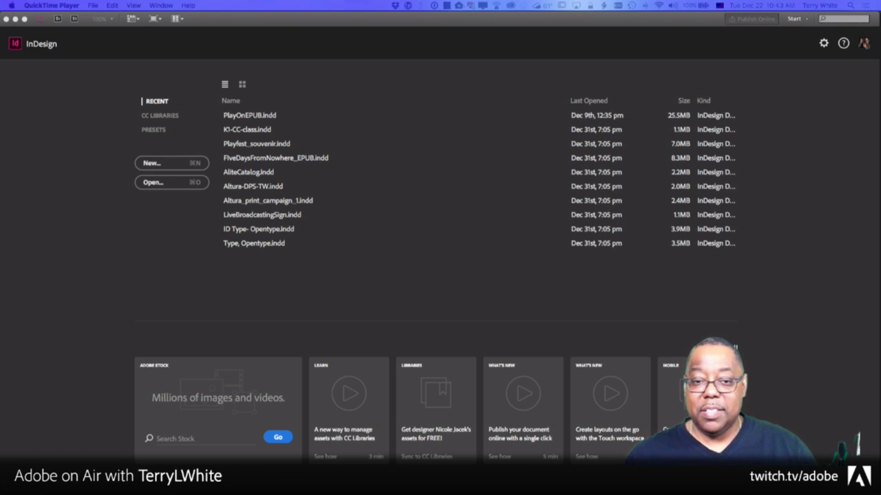
click(399, 21)
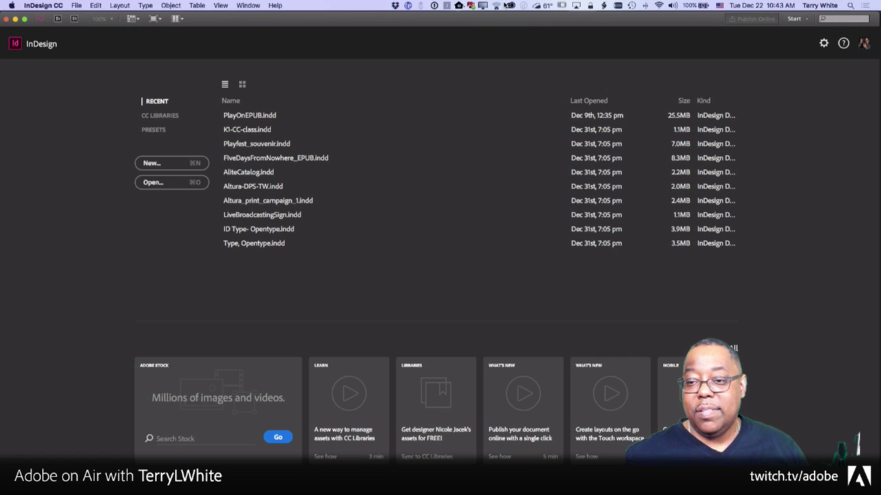
Step: Clear the Market search for "background" in the Creative Cloud desktop app and check the sync status of its files
click(509, 5)
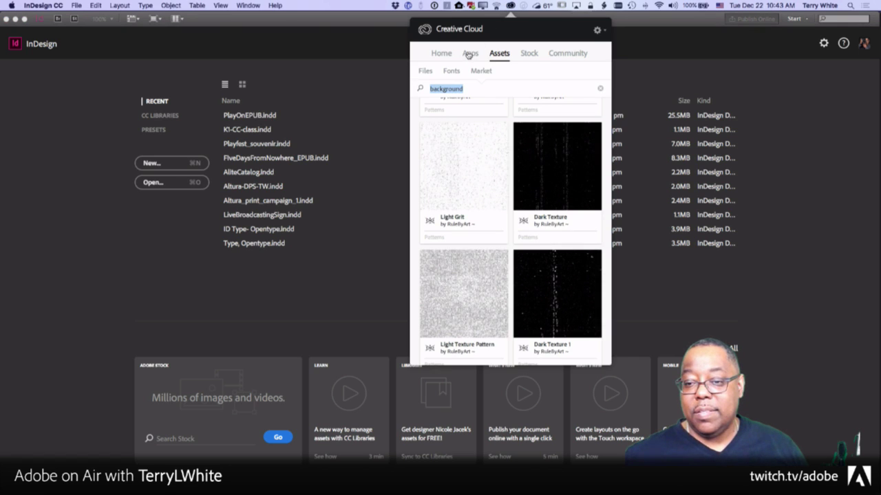
click(495, 55)
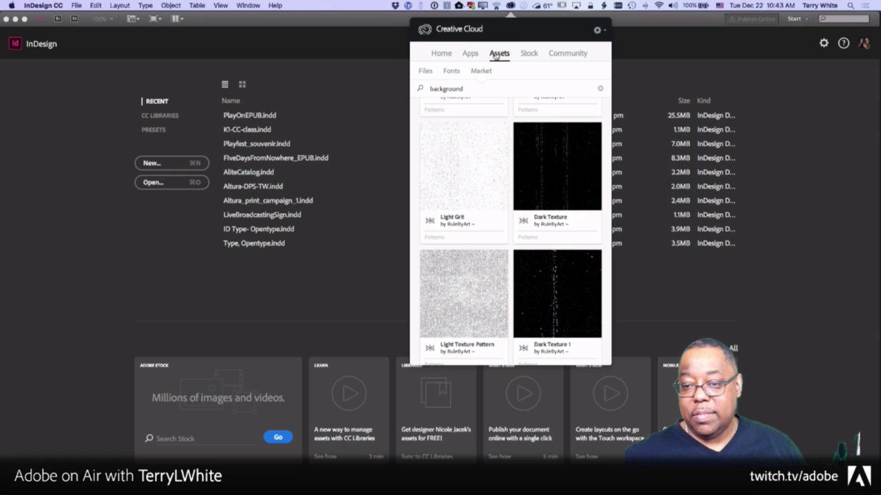
click(600, 88)
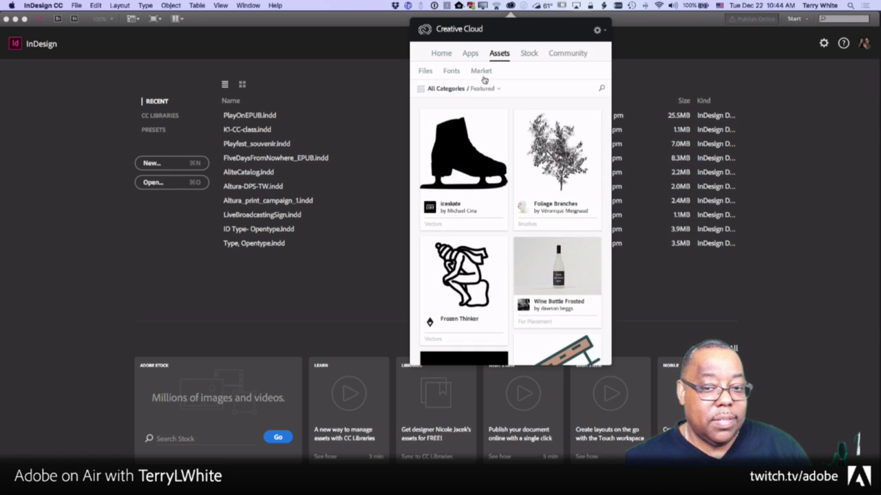
click(429, 73)
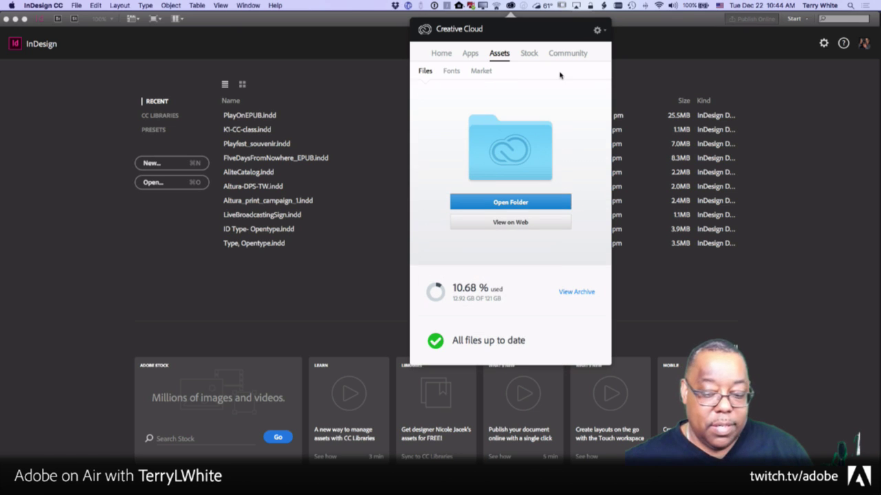
click(369, 24)
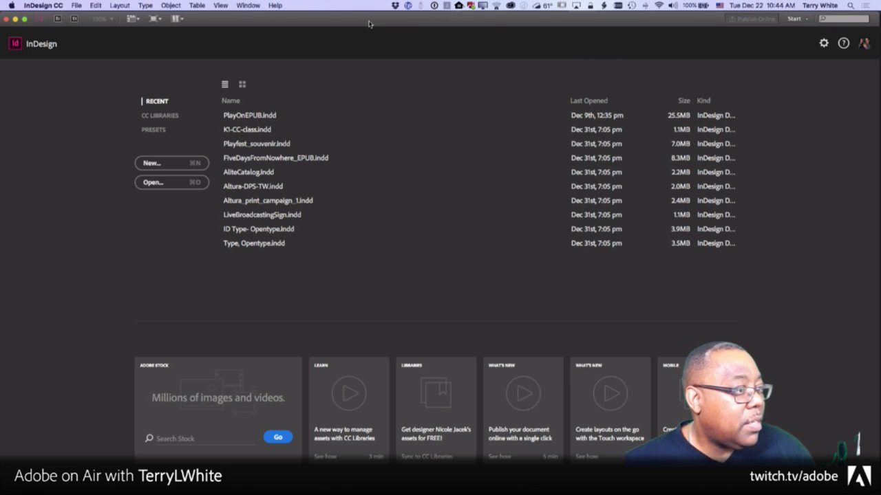
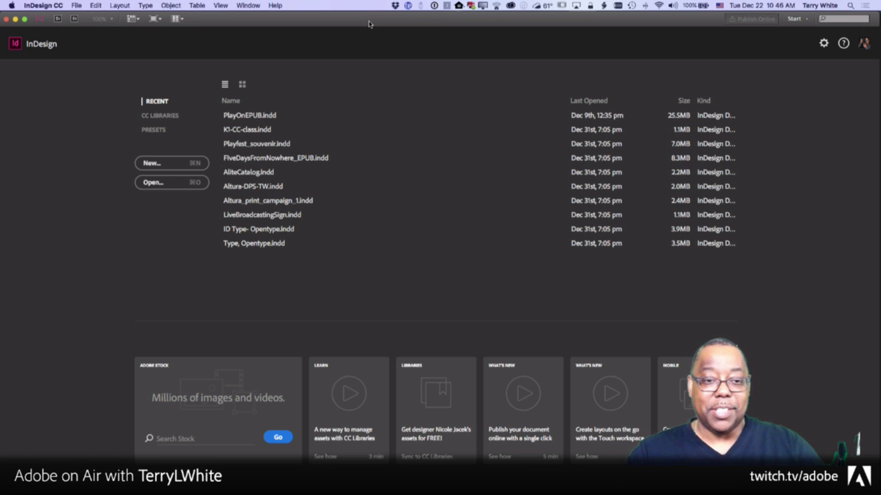
Step: Switch to Chrome, search Google for "photography price list", and open a photography pricing list example from the image results
key(super+Tab)
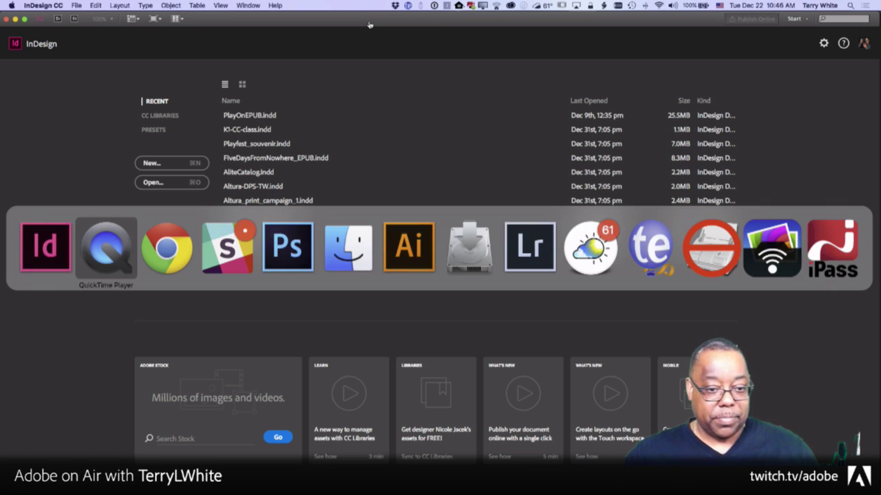
key(super+Tab)
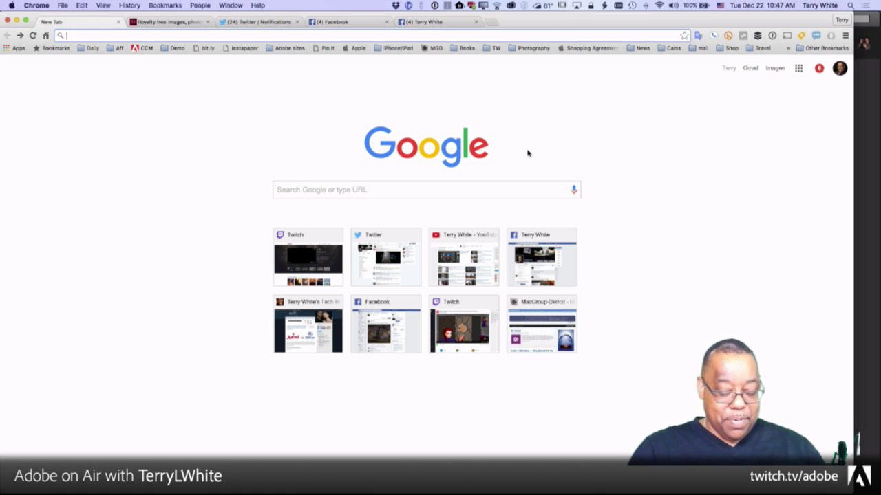
text(photog)
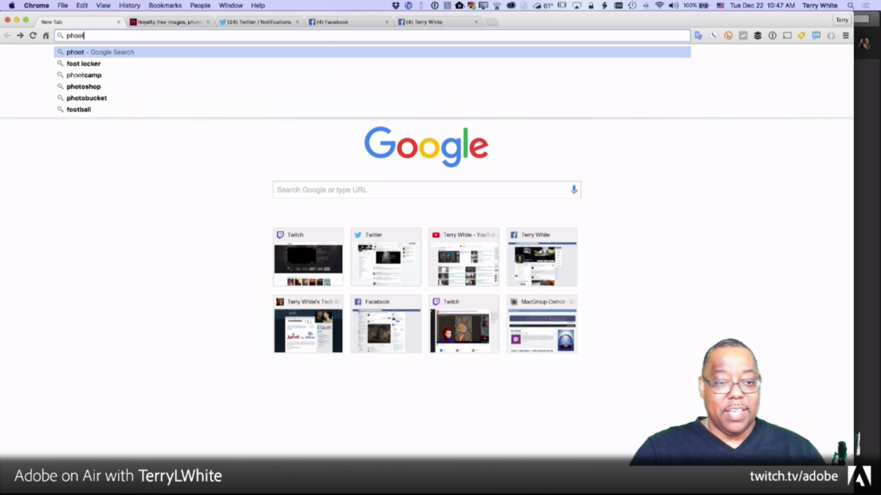
text(raphy pr)
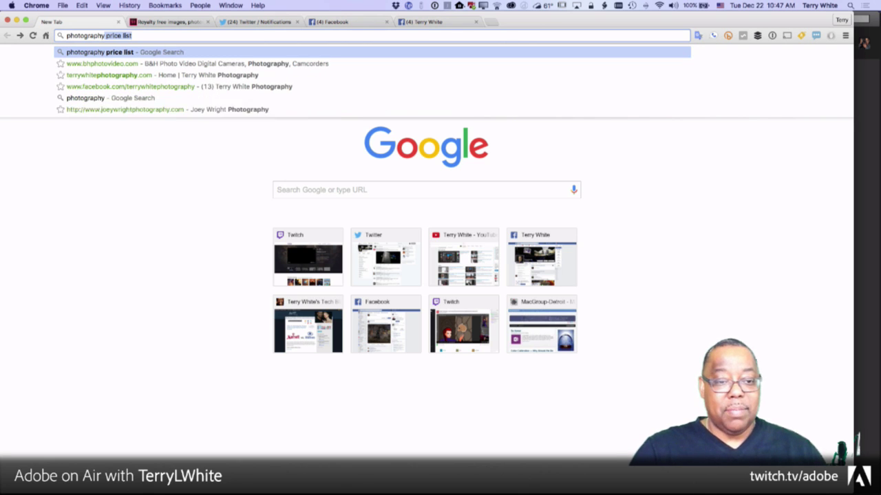
key(Return)
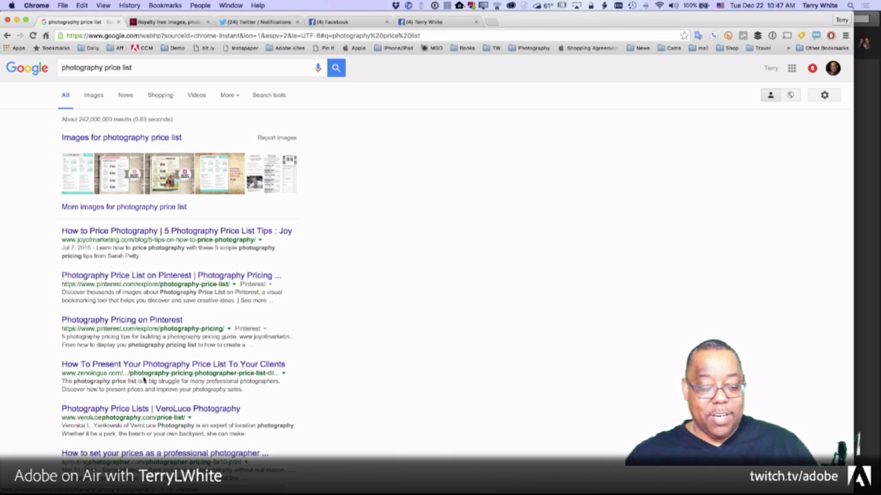
click(128, 140)
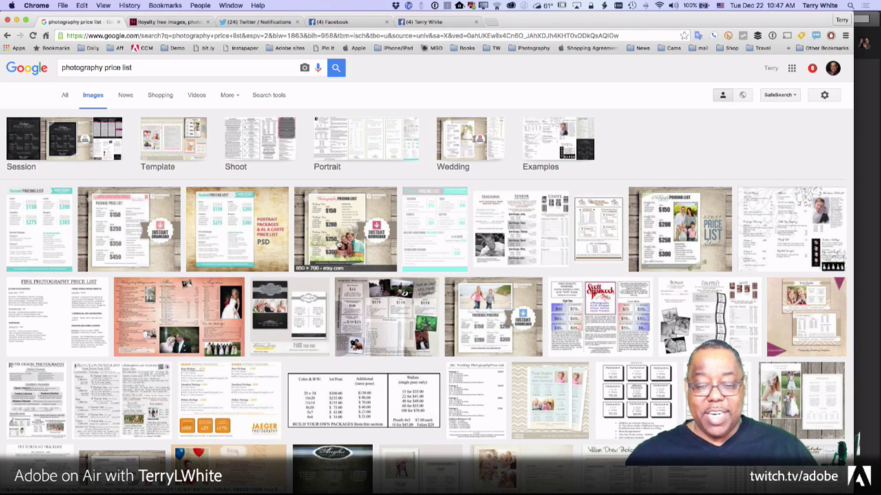
click(359, 247)
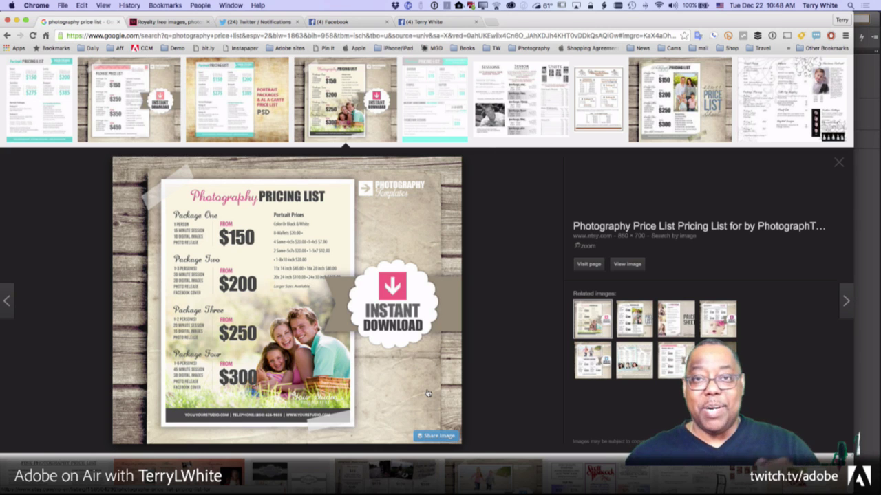
Step: Switch to InDesign and replace the "Lorem ipsum" heading in the first column with the photographer's name followed by "Photography"
key(super+Tab)
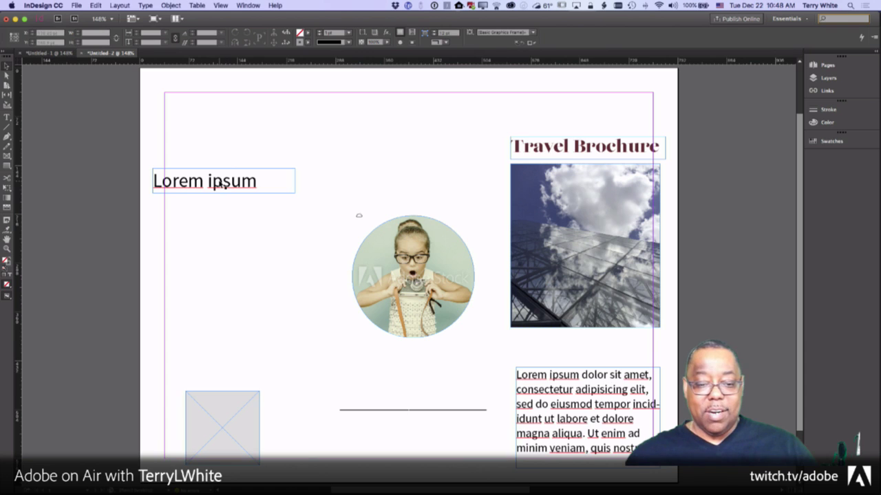
click(231, 189)
double_click(231, 183)
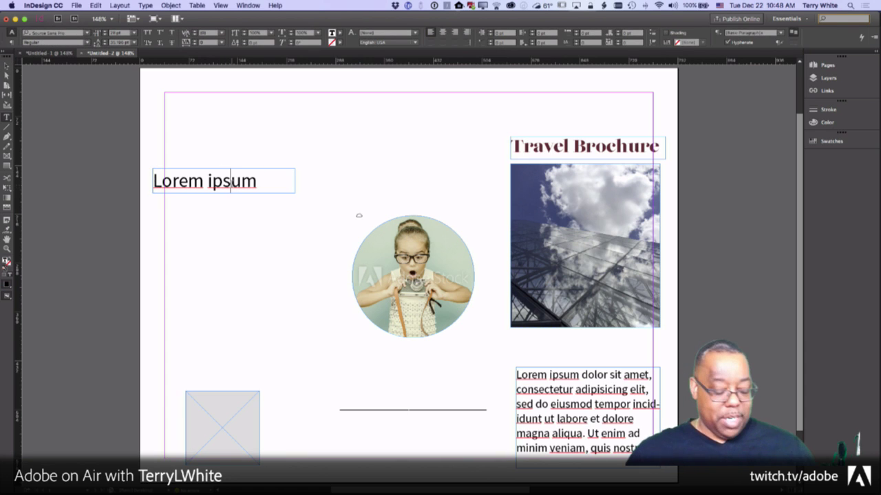
key(super+a)
text(Te)
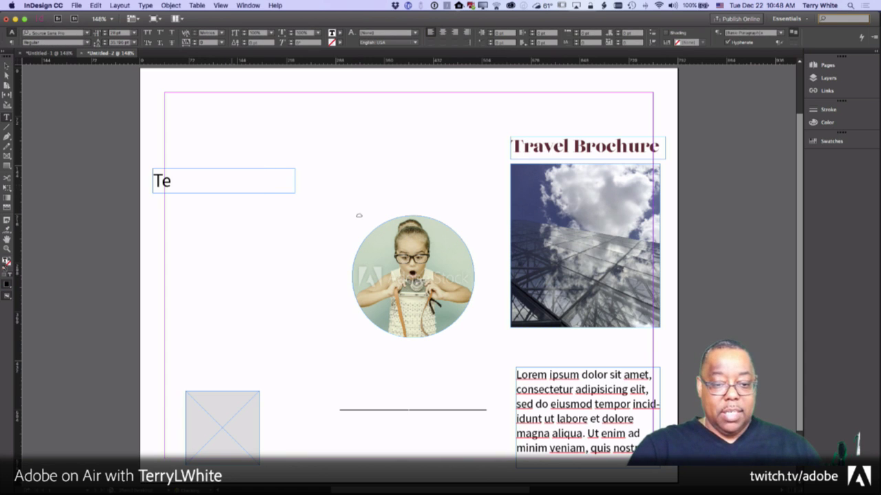
text(rry White)
text( Phoot)
key(BackSpace)
key(BackSpace)
text(tog)
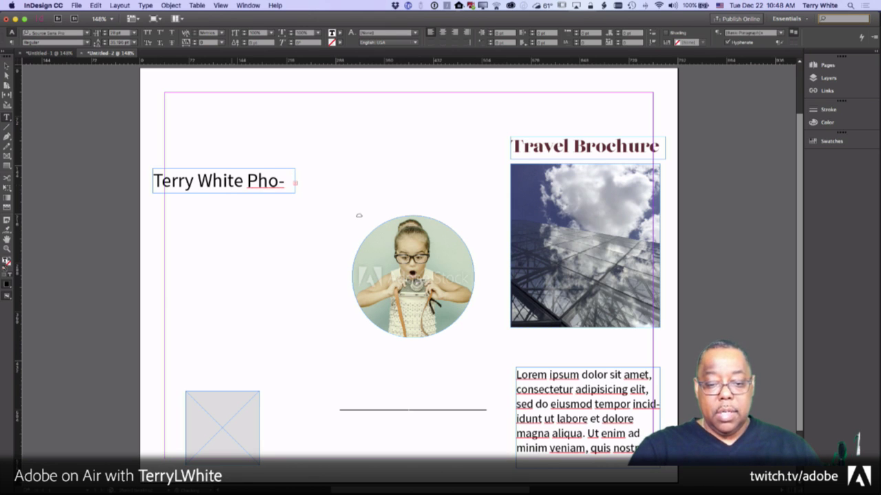
text(raphy)
Step: Shrink the photography heading to fit on one line and move its frame above the circular photo in the middle column
key(super+a)
key(super+shift+comma)
key(super+shift+comma)
key(super+shift+comma)
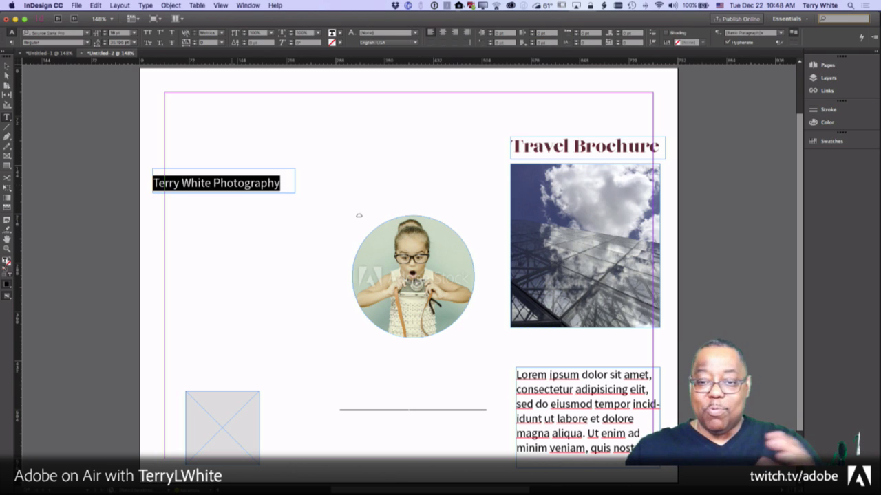
click(6, 65)
drag(243, 187, 433, 161)
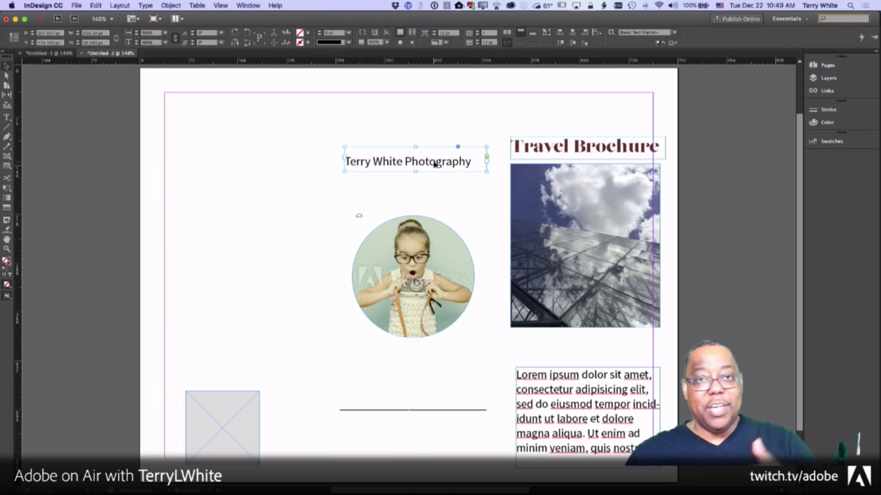
click(602, 214)
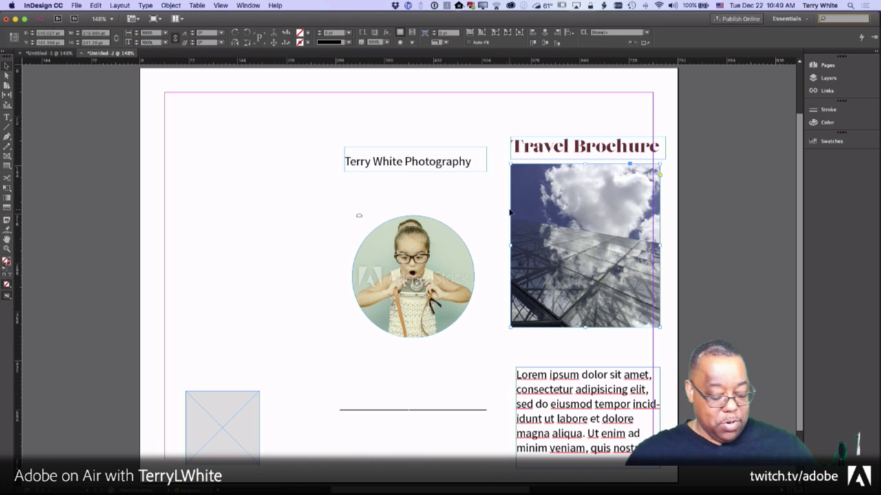
Step: Save the document to the Desktop as "Comp Start.indd" in InDesign CC 2015 format
key(super+s)
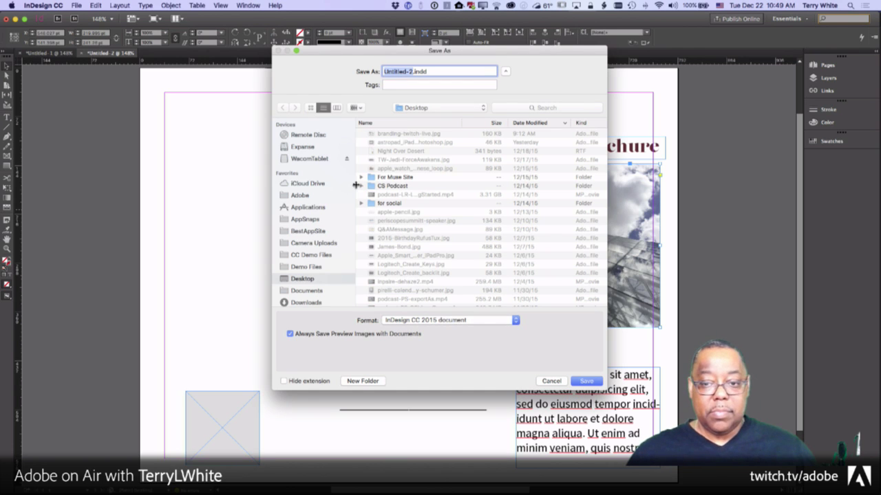
text(Comp Ste)
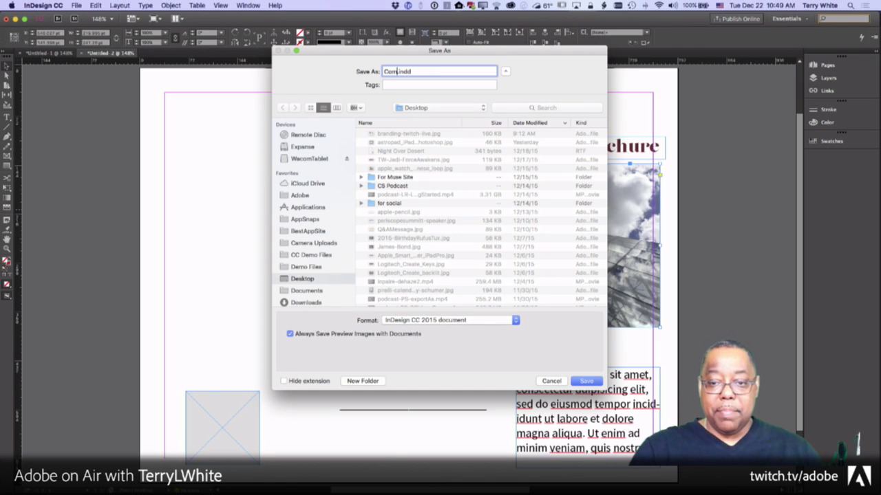
text(rt)
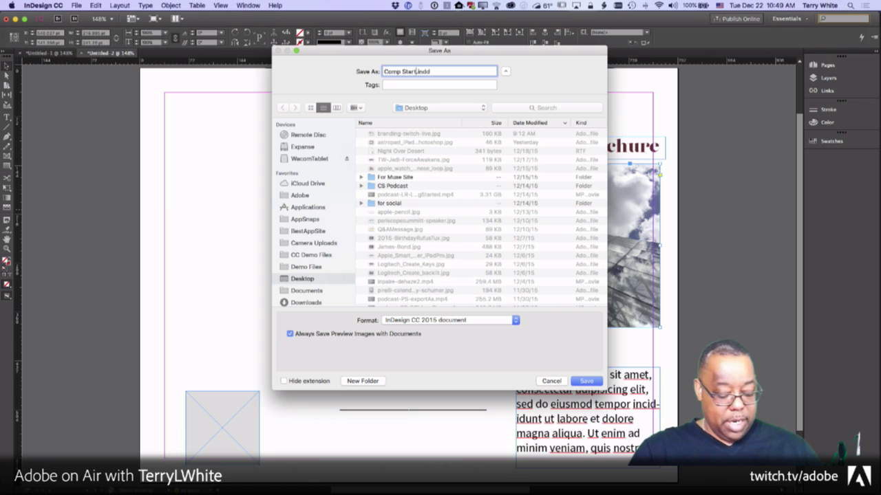
key(Return)
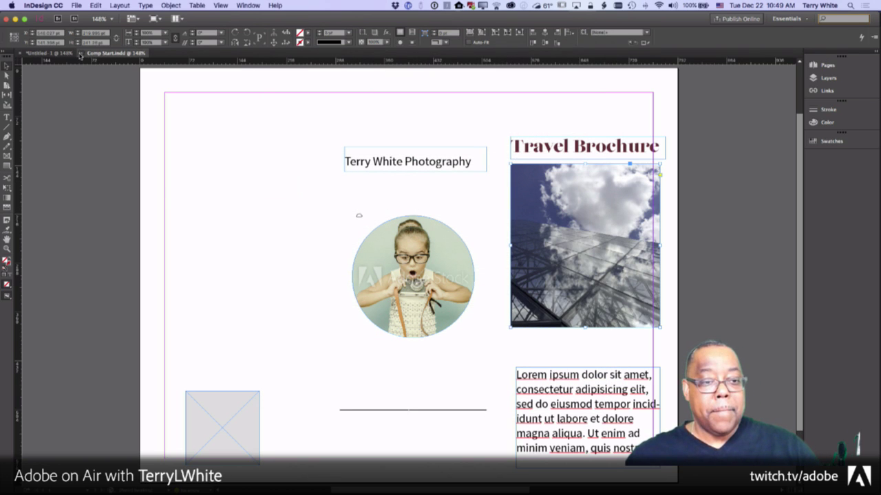
Step: Close "Comp Start.indd" and the duplicate "Untitled-1" document, discarding the duplicate's changes
click(81, 54)
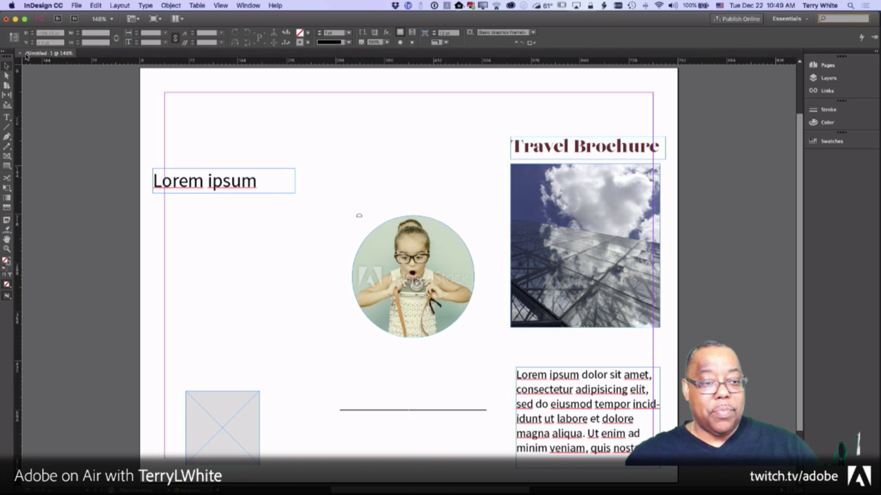
click(20, 53)
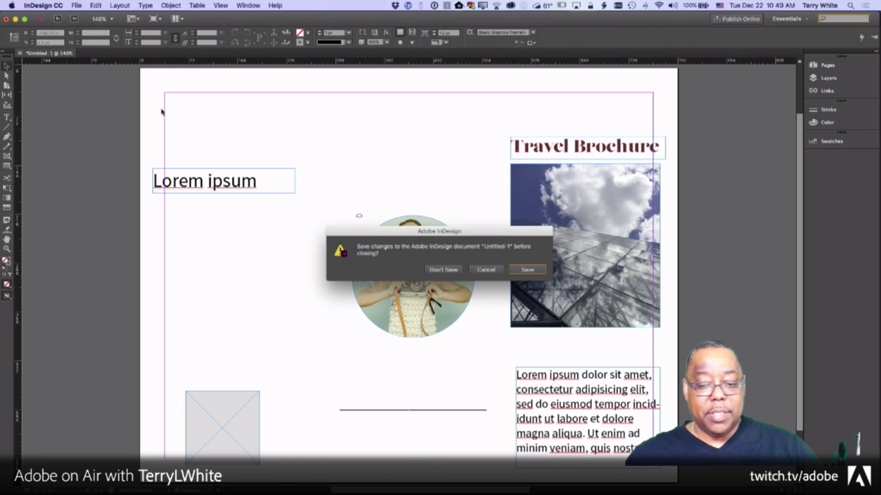
click(445, 270)
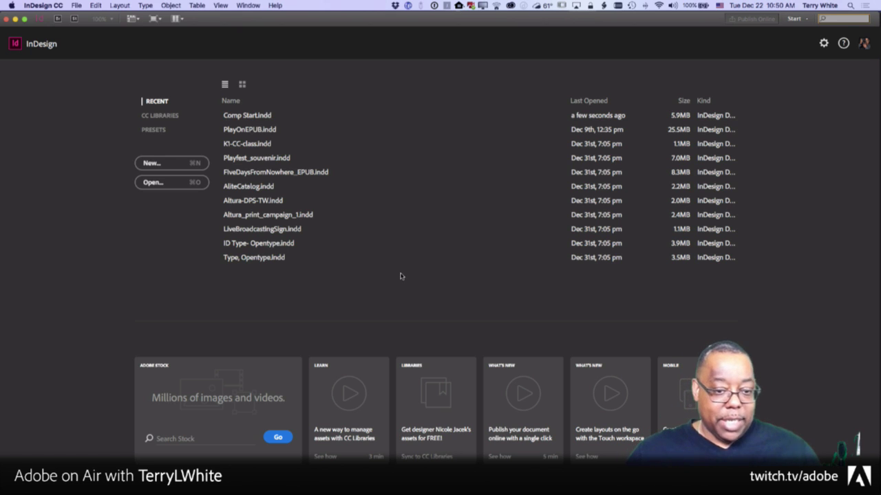
Step: Switch to Chrome and examine the package-pricing layouts among the photography price list image results, including portrait, senior and photo-topped designs
key(super+Tab)
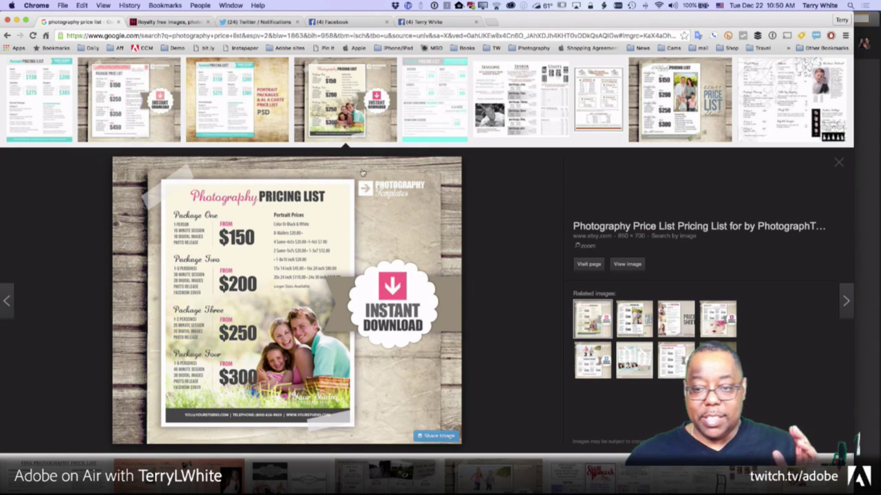
click(237, 121)
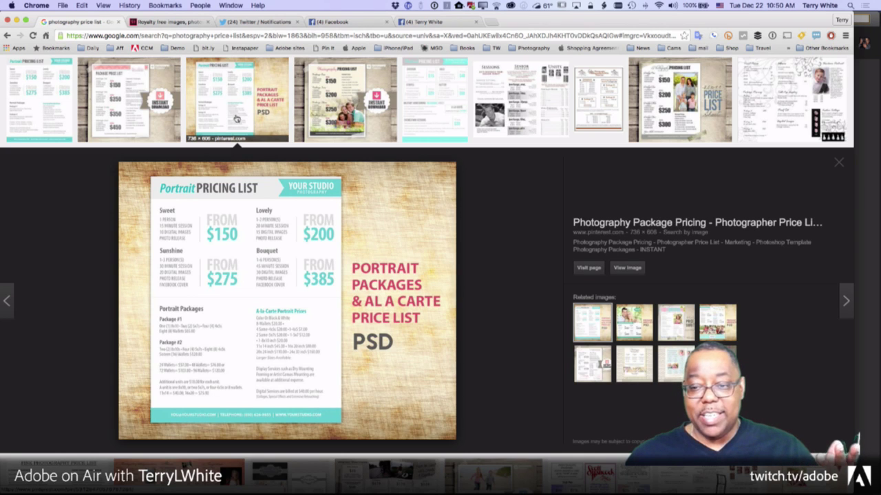
click(494, 117)
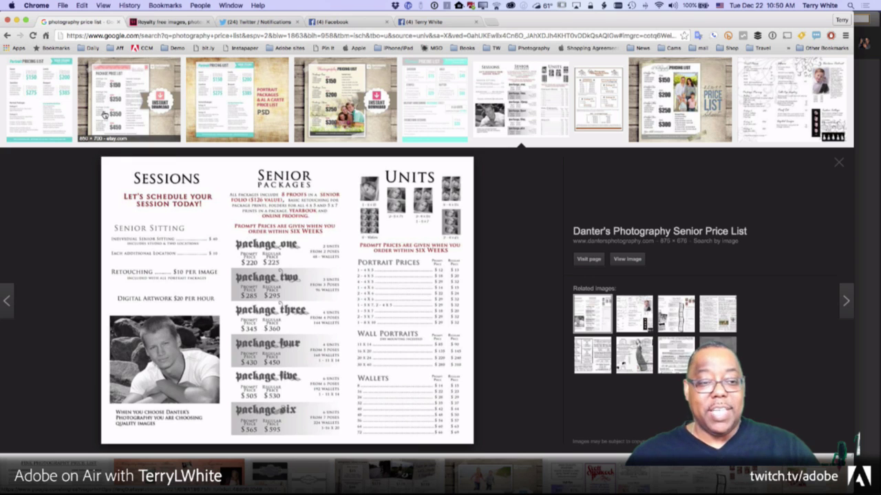
click(163, 137)
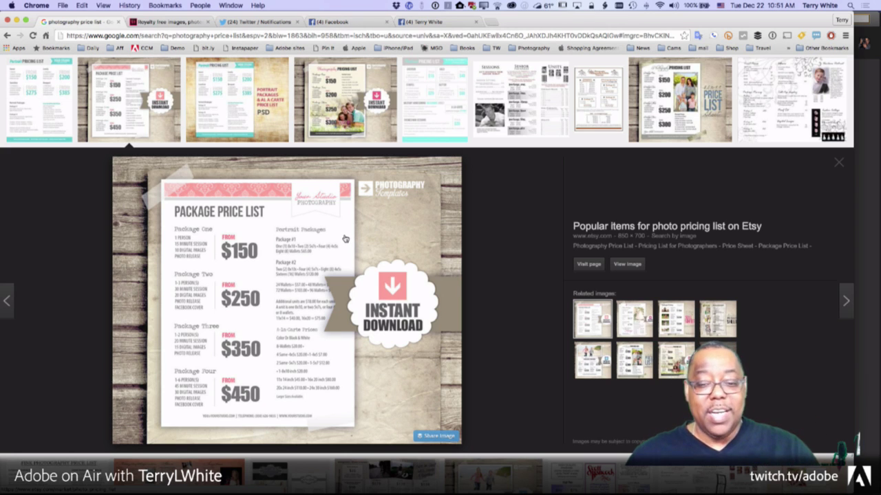
scroll(345, 238, down, 5)
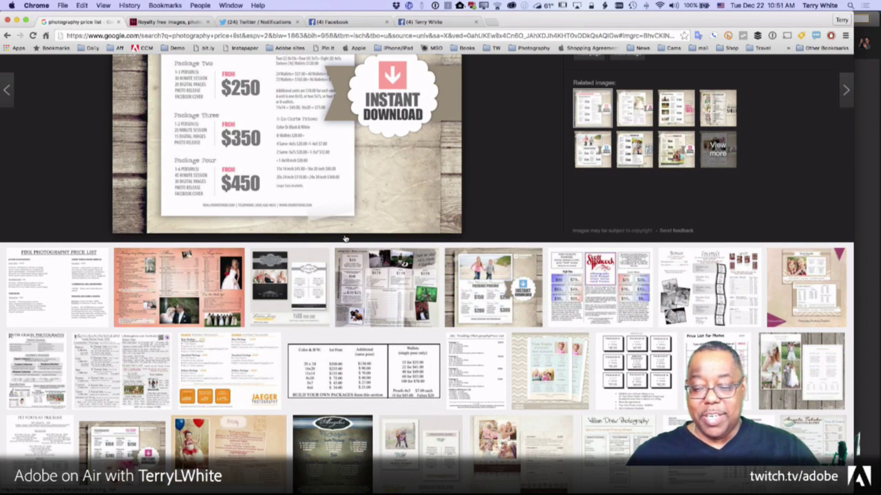
click(490, 311)
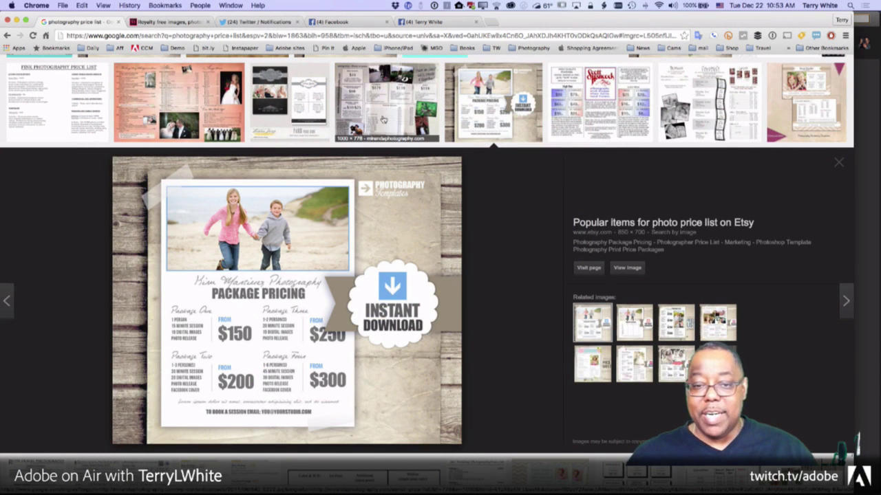
scroll(348, 118, up, 3)
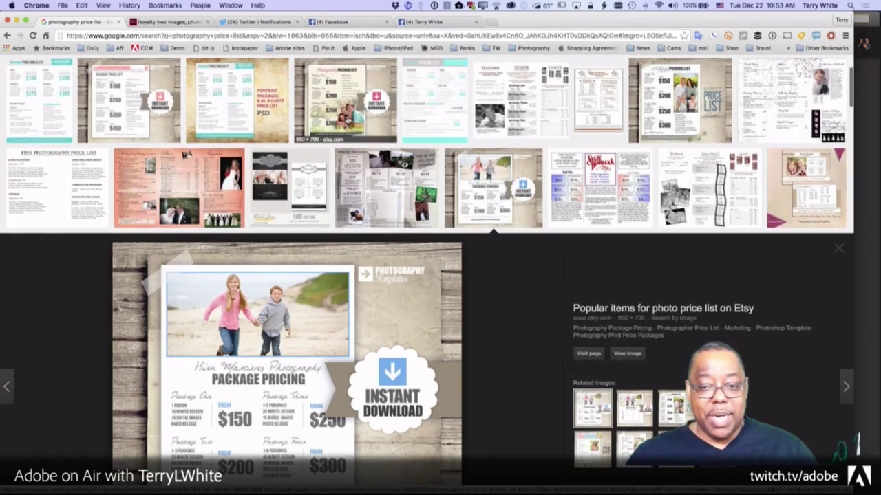
scroll(356, 124, up, 3)
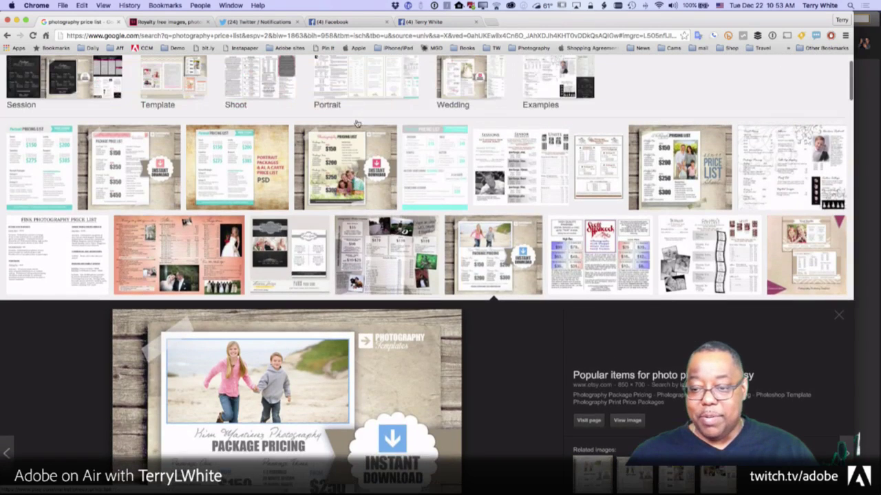
Step: Compare the three-column senior price list, the family portrait price sheet and the family-photo pricing list, and return to InDesign
click(507, 164)
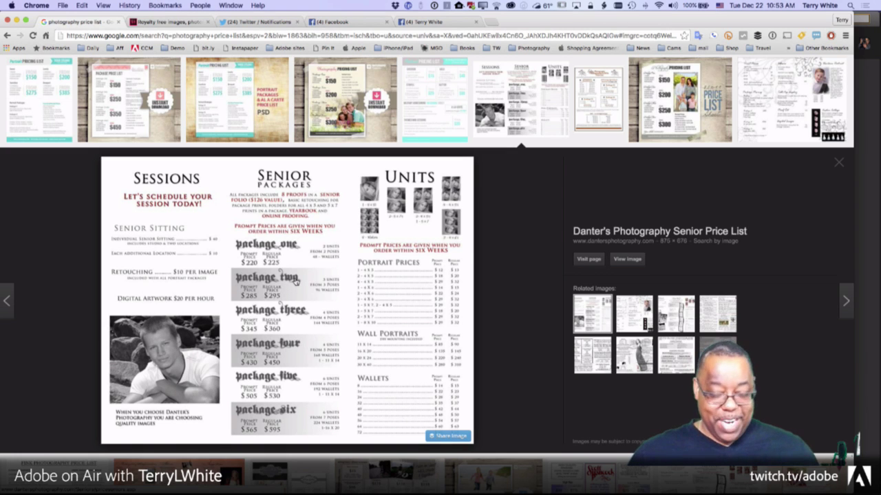
key(Escape)
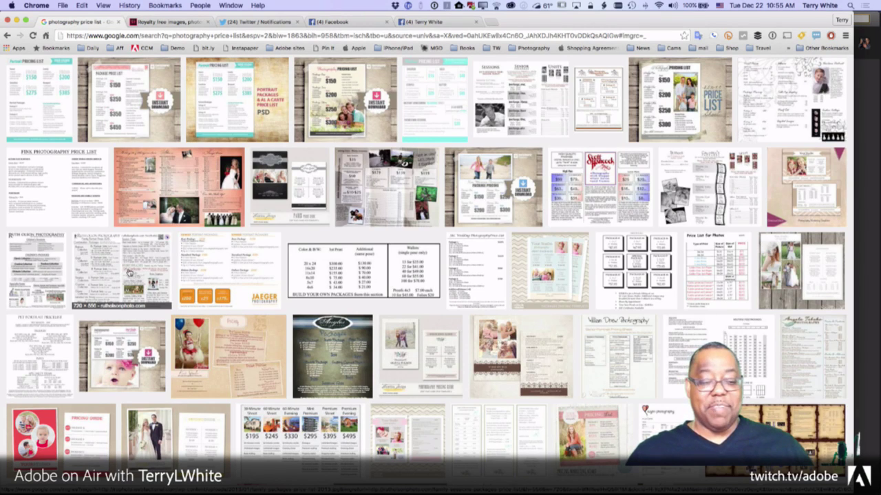
click(126, 269)
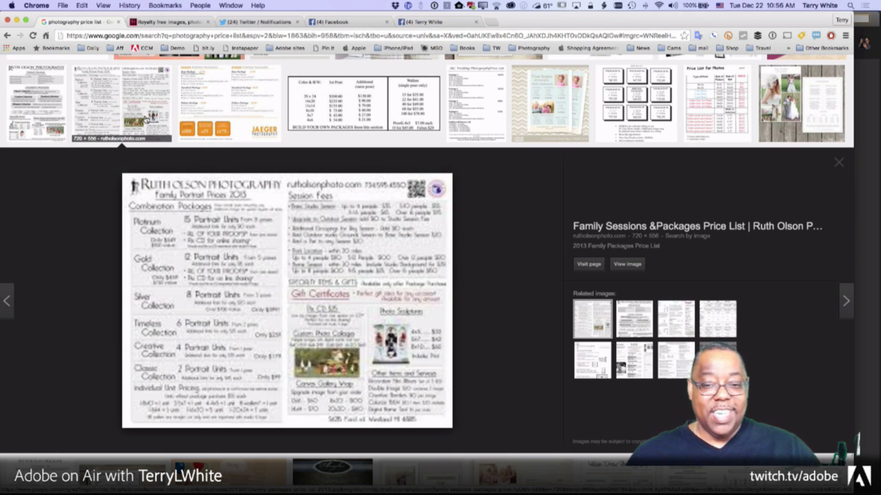
scroll(147, 121, up, 5)
scroll(144, 120, up, 1)
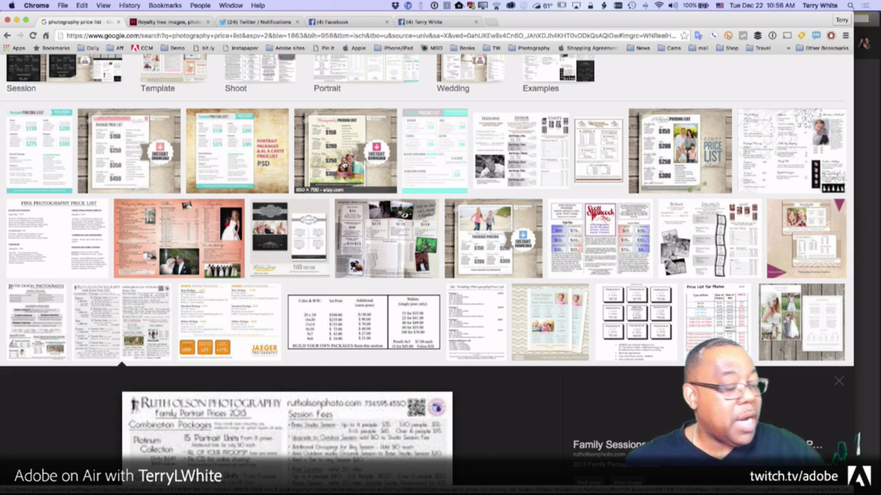
key(Escape)
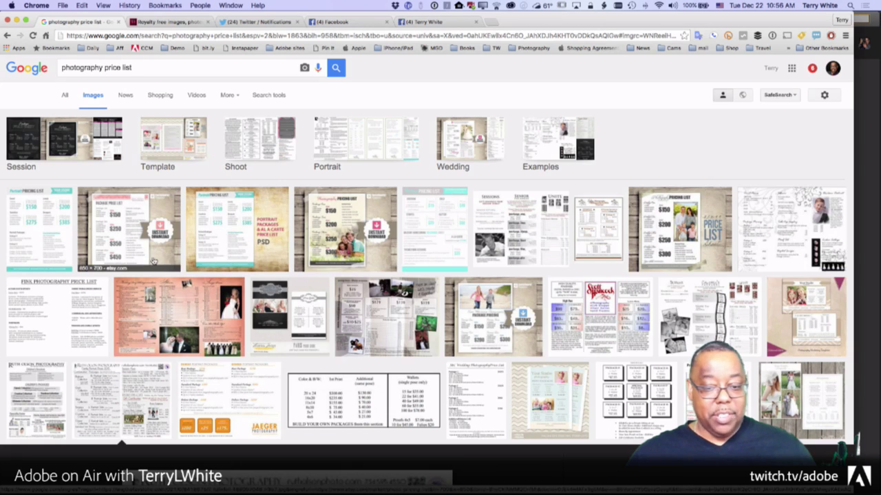
click(363, 256)
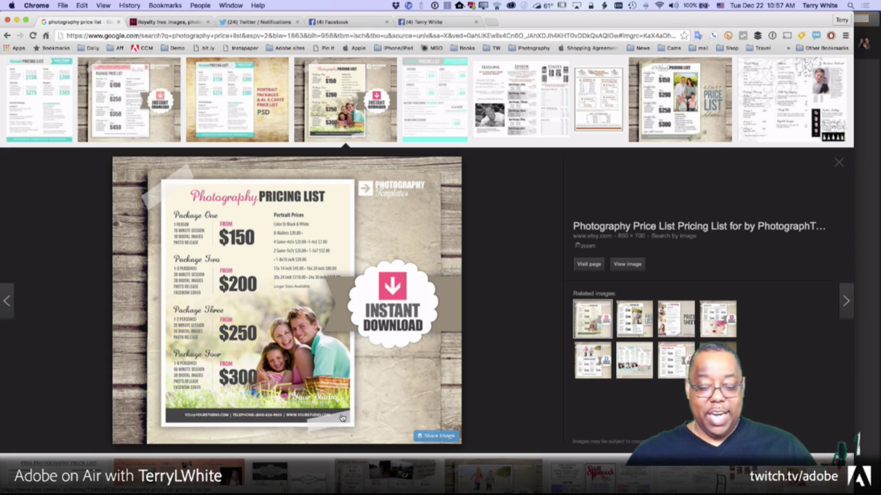
key(super+Tab)
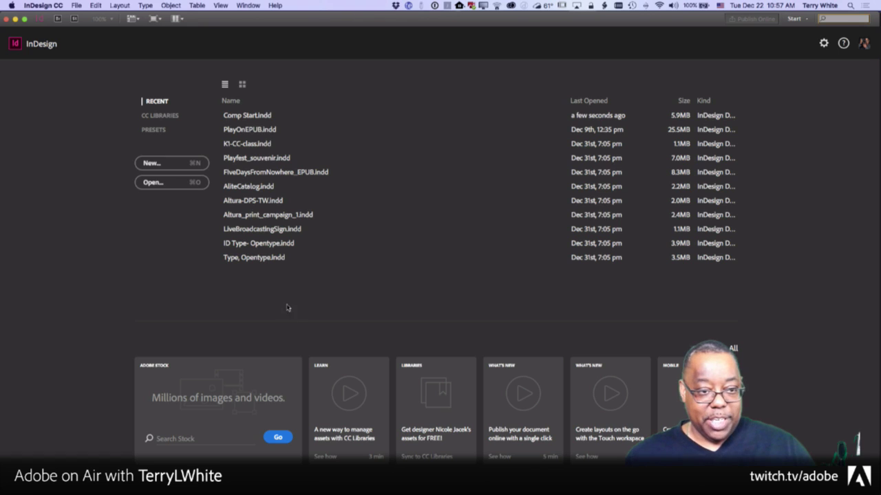
click(152, 163)
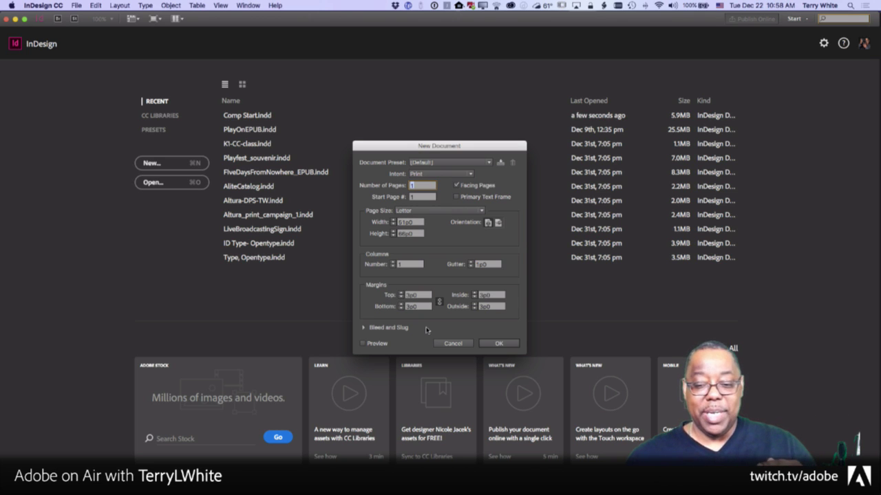
text(2)
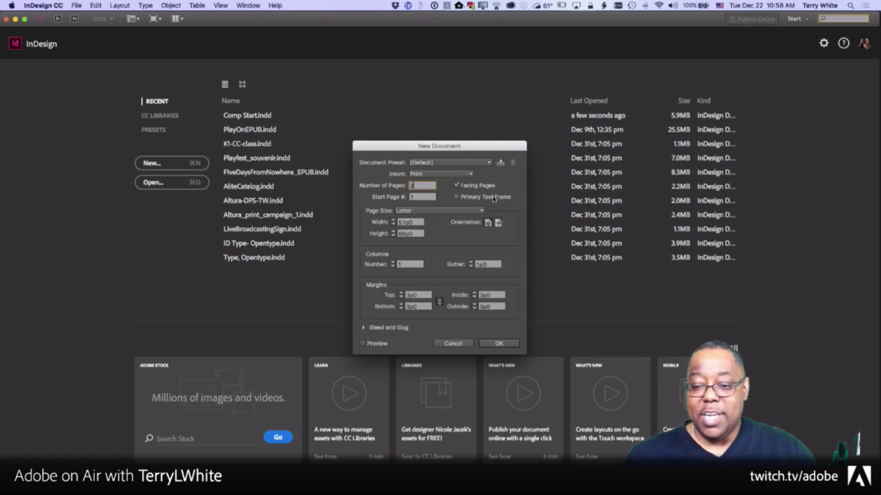
click(457, 185)
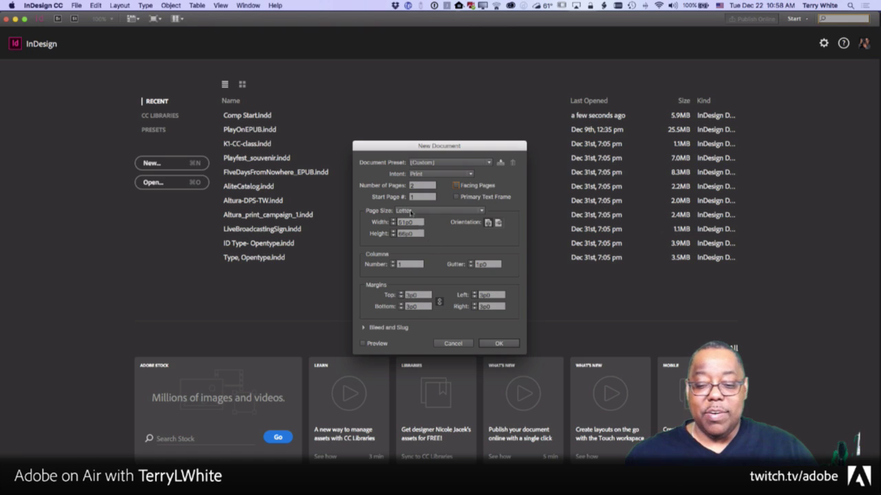
click(415, 212)
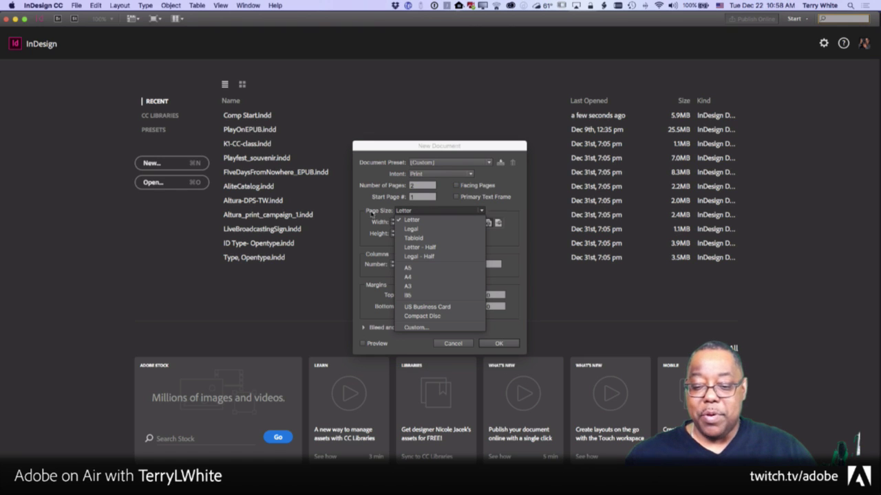
click(372, 235)
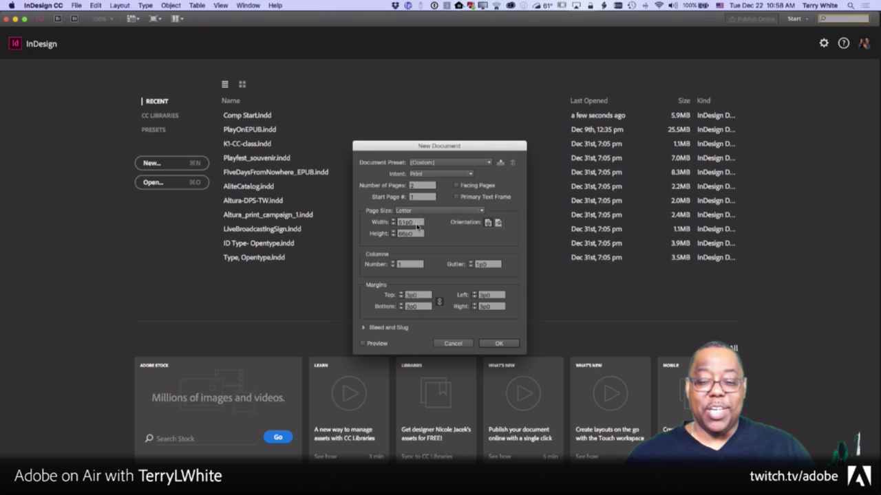
double_click(413, 223)
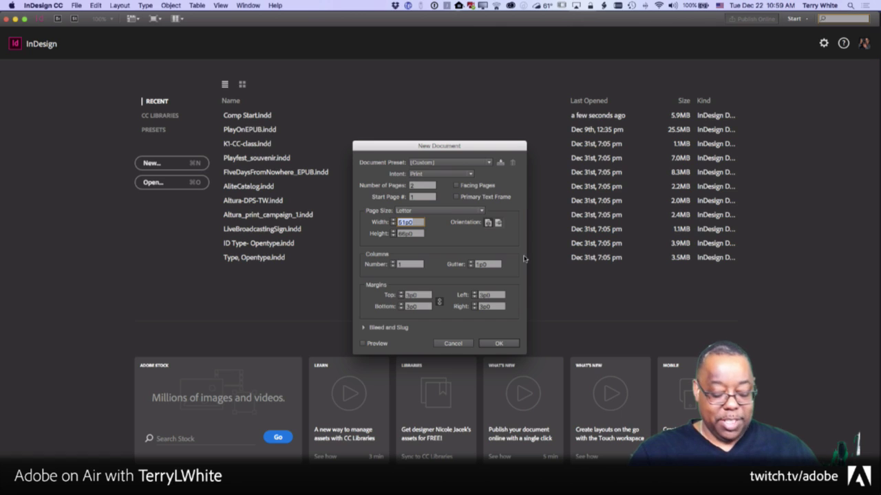
text(6)
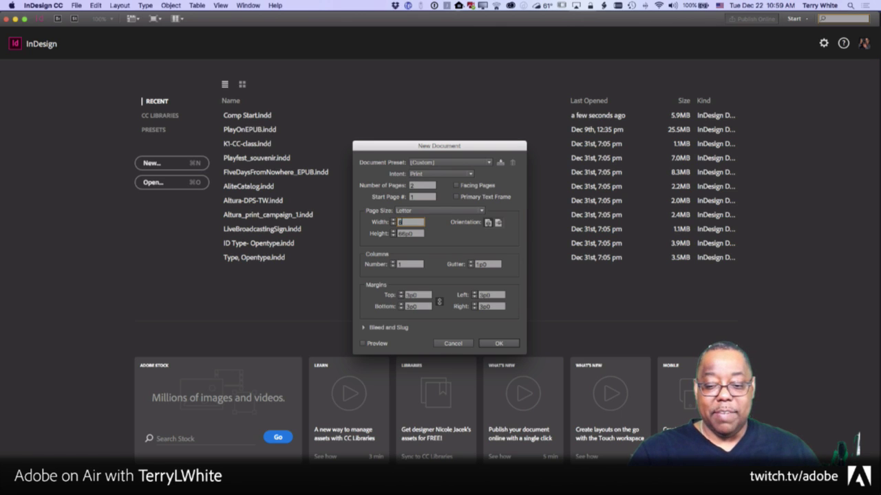
text( in)
key(Tab)
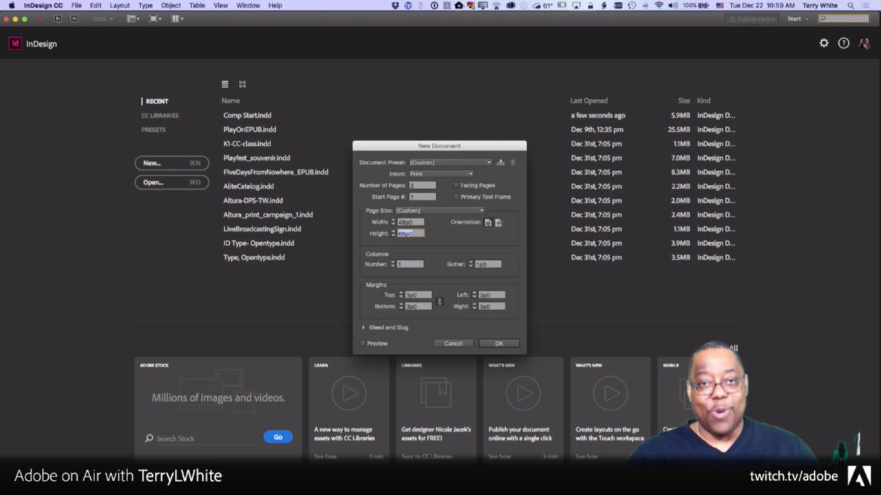
text(10)
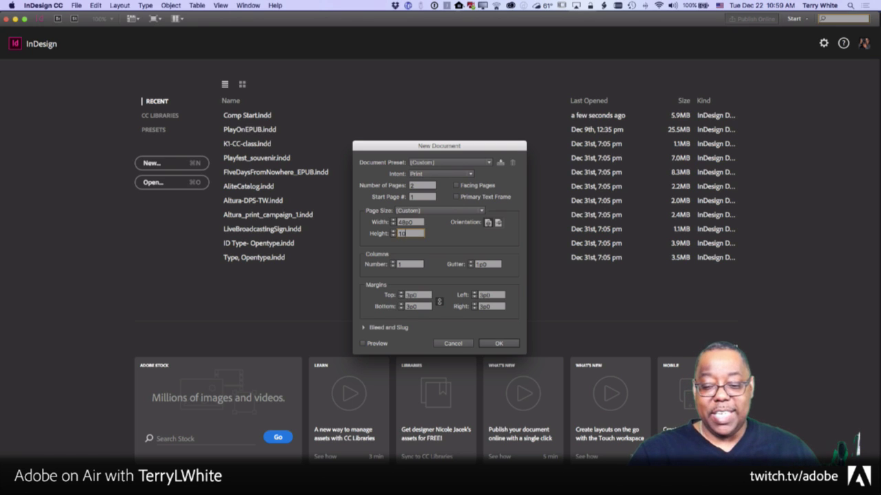
text( in)
key(Tab)
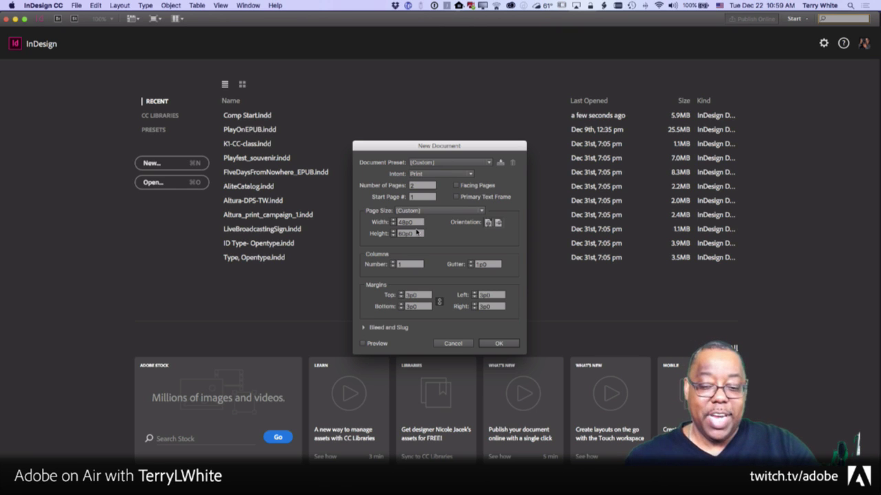
click(443, 211)
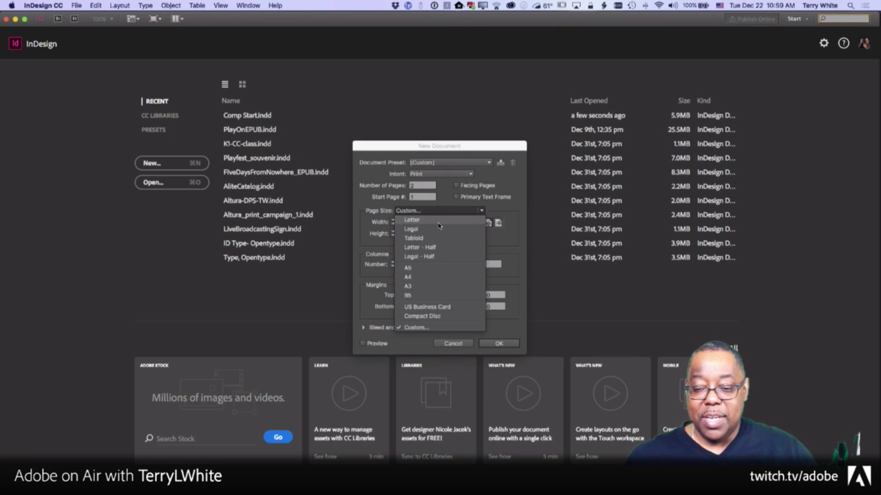
key(Escape)
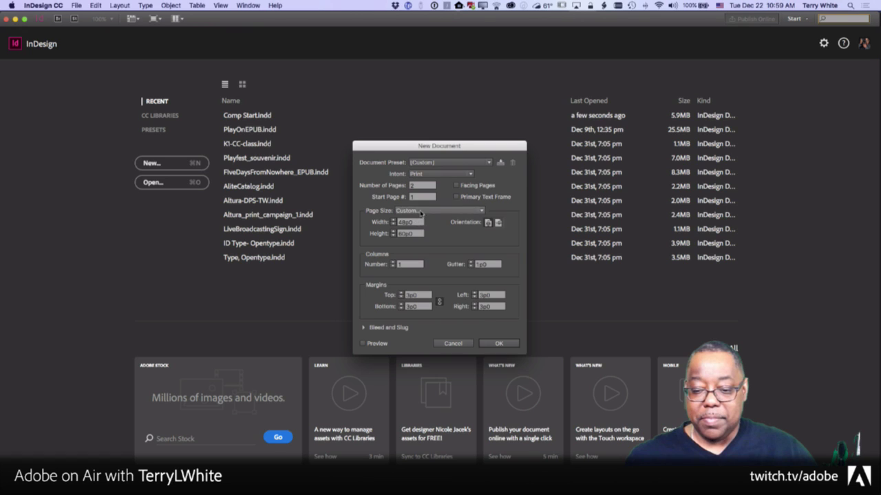
click(443, 210)
key(Escape)
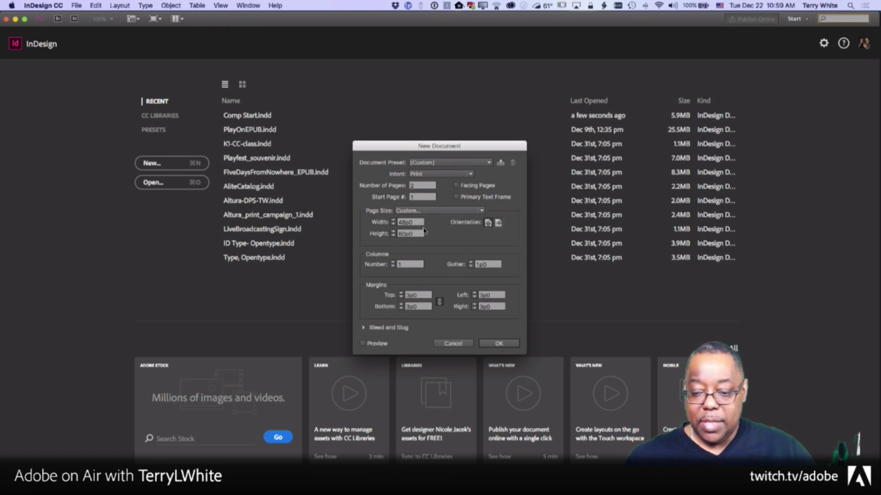
click(418, 211)
key(Escape)
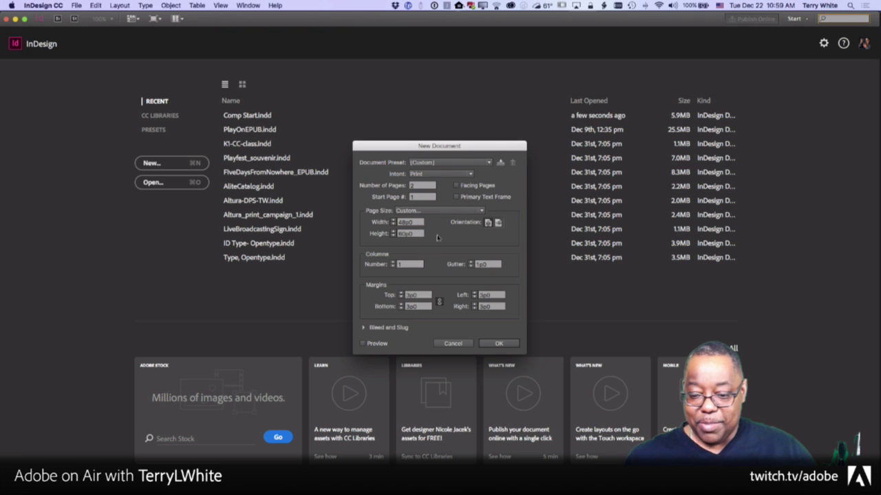
click(444, 212)
key(Escape)
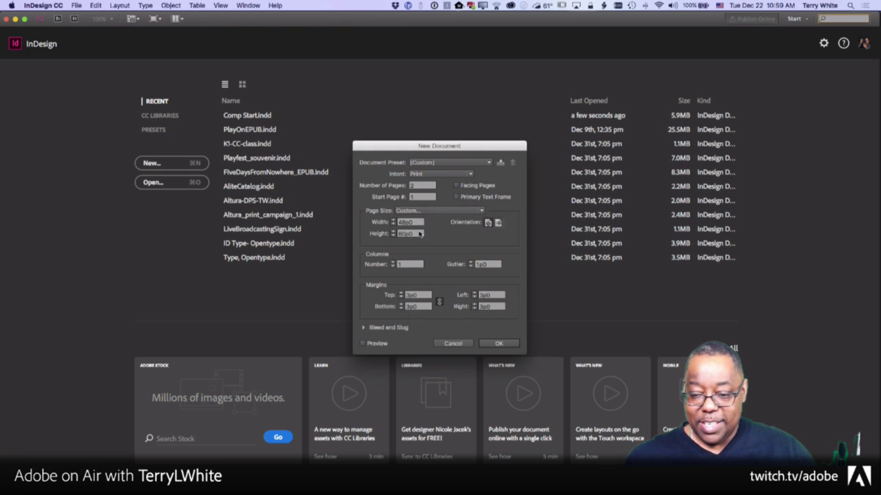
click(454, 344)
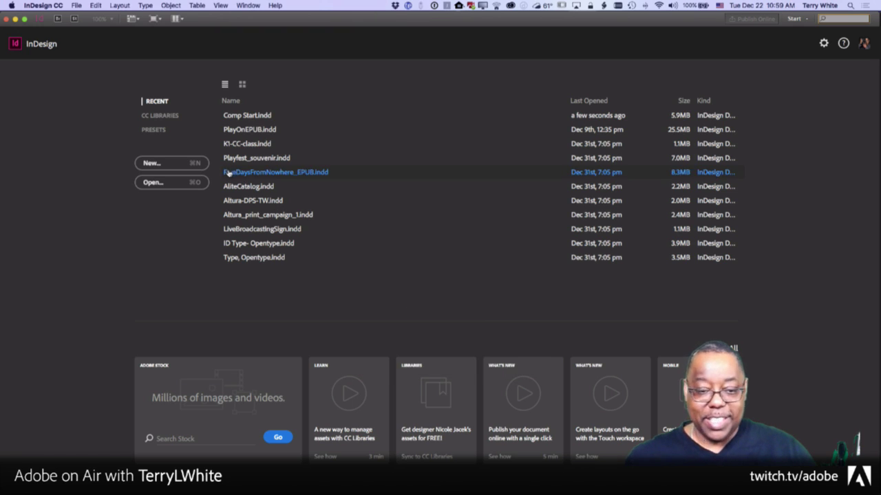
Step: Create a new one-page Letter print document with facing pages turned off
click(177, 163)
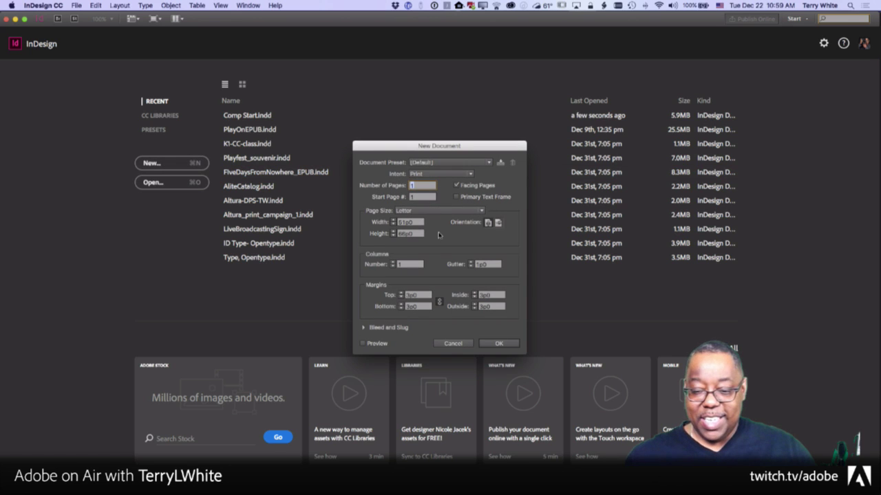
click(456, 185)
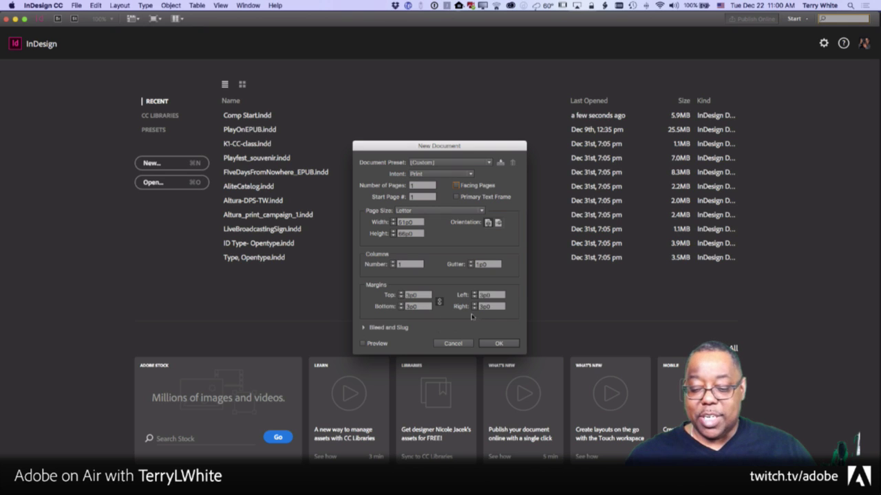
click(506, 344)
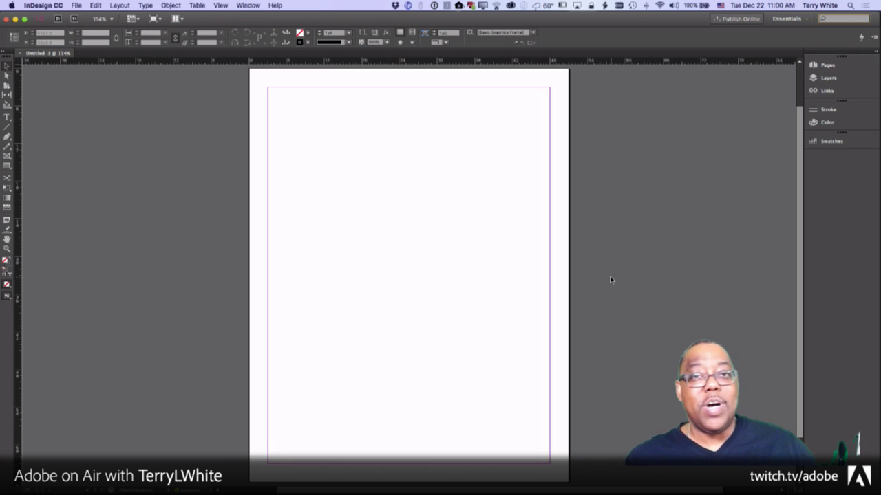
scroll(606, 278, down, 3)
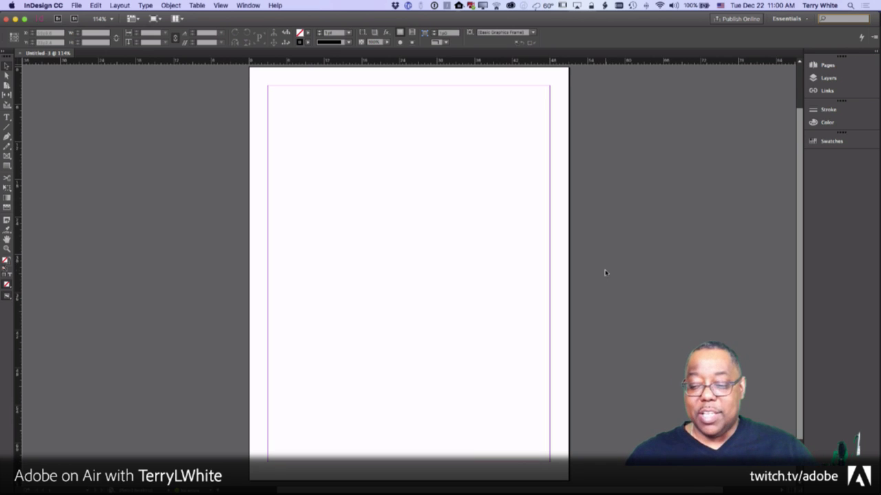
Step: Close the one-page document and create a new two-page Letter print document with facing pages turned off
scroll(605, 274, up, 6)
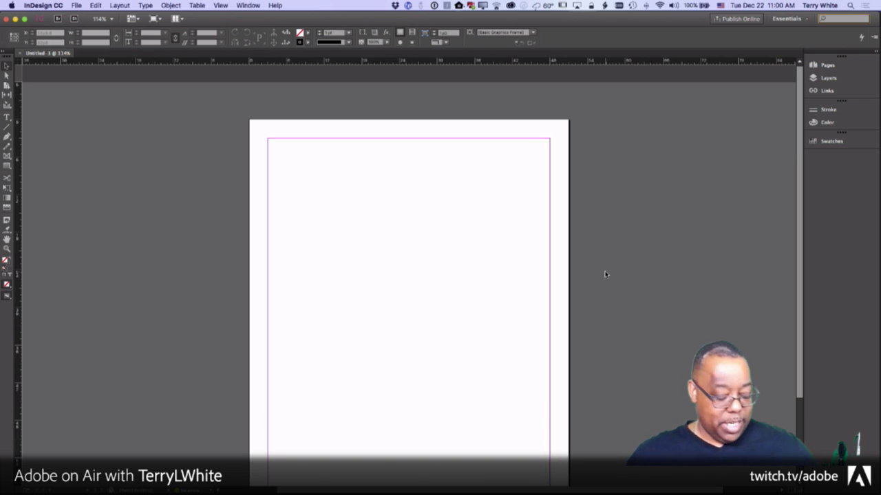
key(super+w)
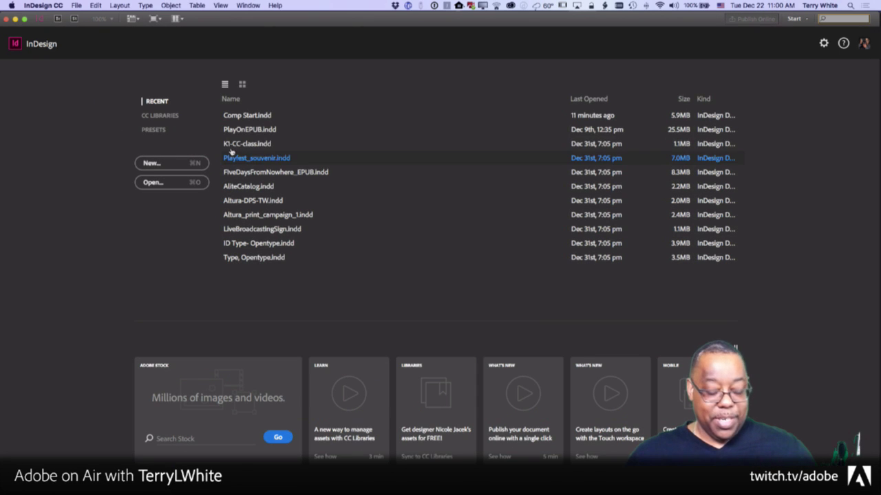
key(super+n)
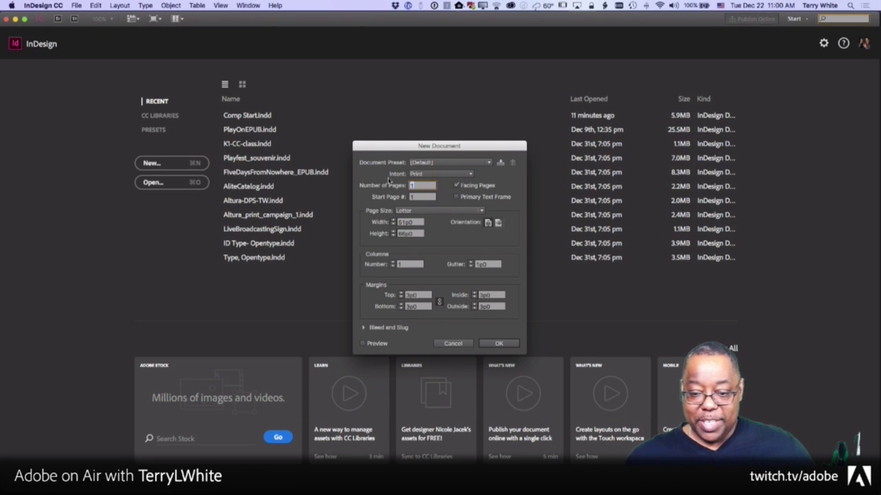
text(2)
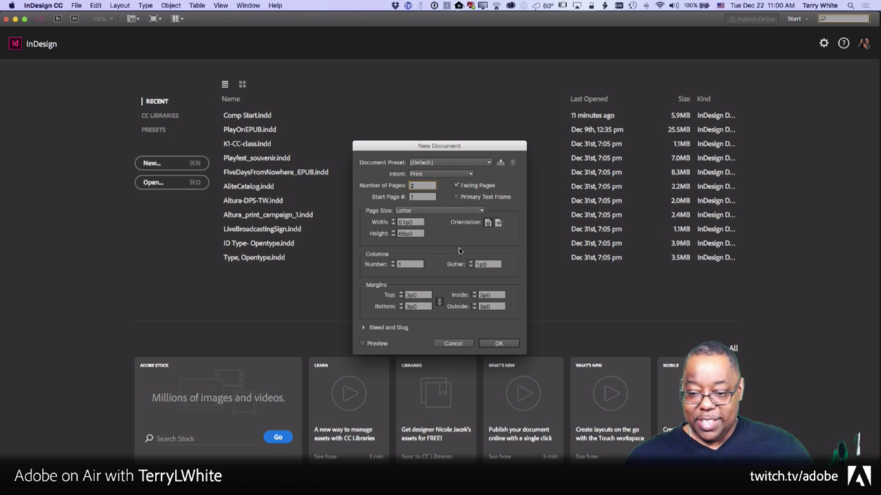
click(469, 188)
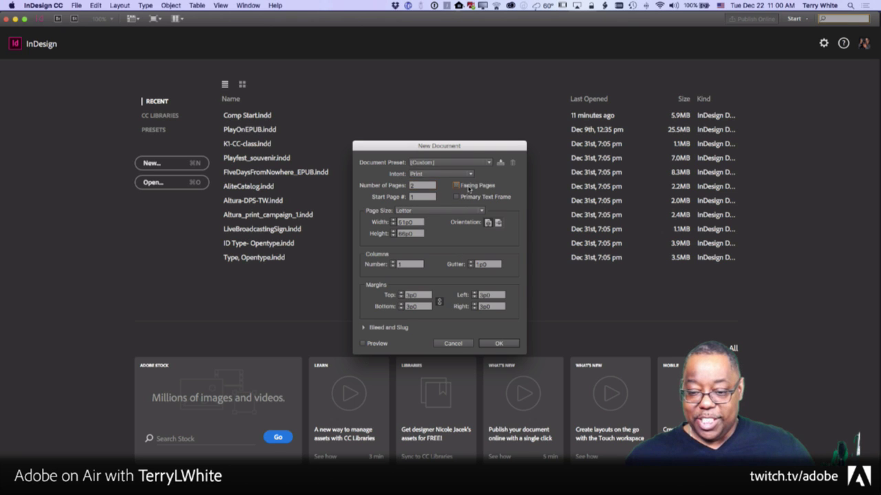
click(496, 344)
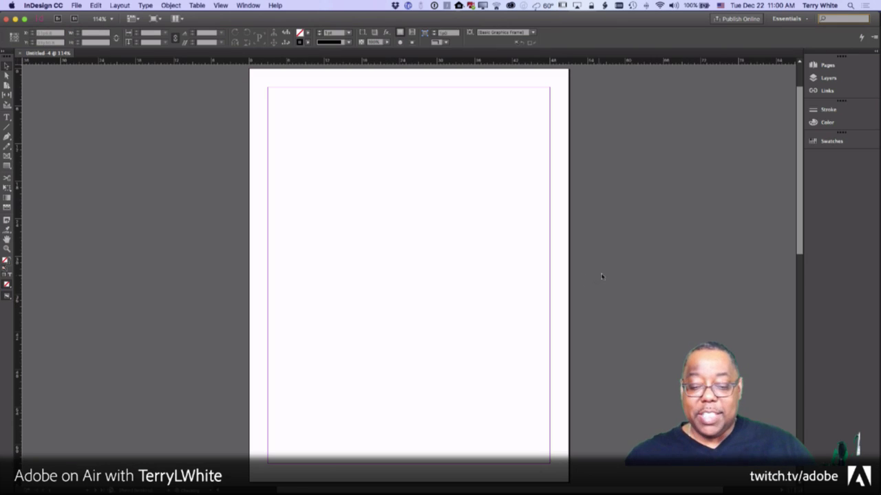
Step: Look over both blank pages of the new document and return to the first page
scroll(624, 275, down, 10)
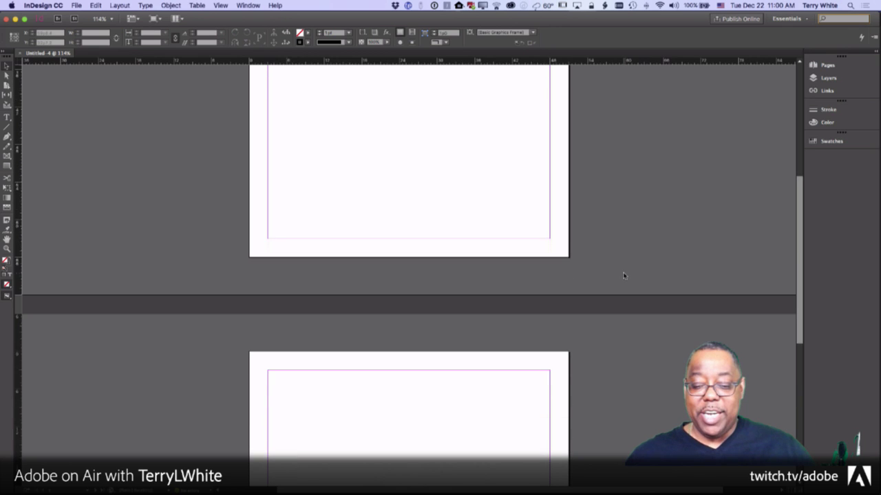
scroll(624, 276, down, 15)
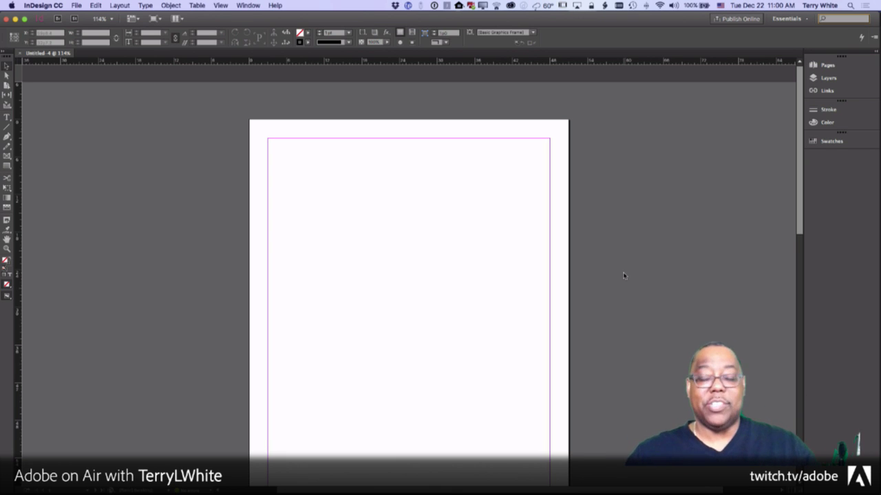
scroll(624, 276, down, 1)
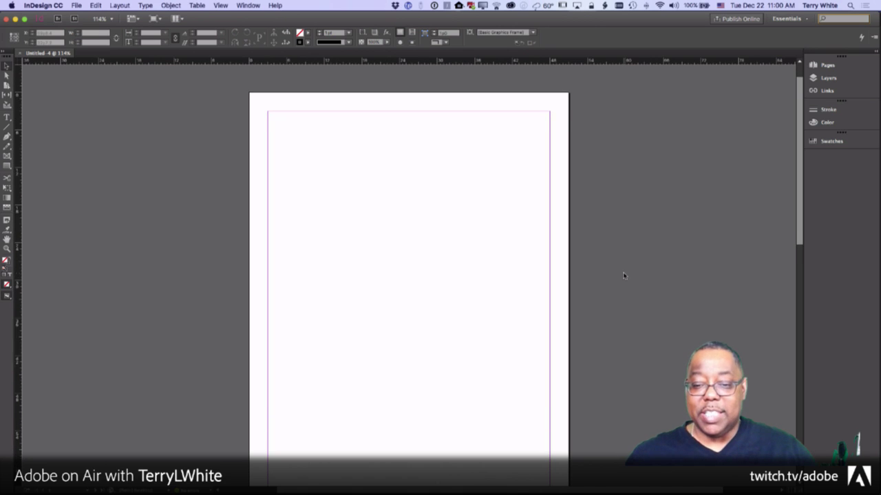
scroll(624, 276, down, 1)
scroll(624, 276, down, 15)
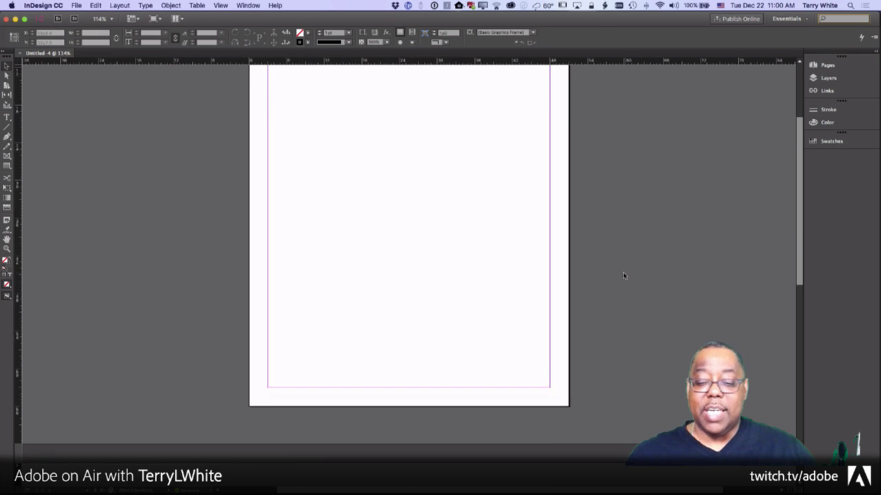
scroll(624, 276, down, 8)
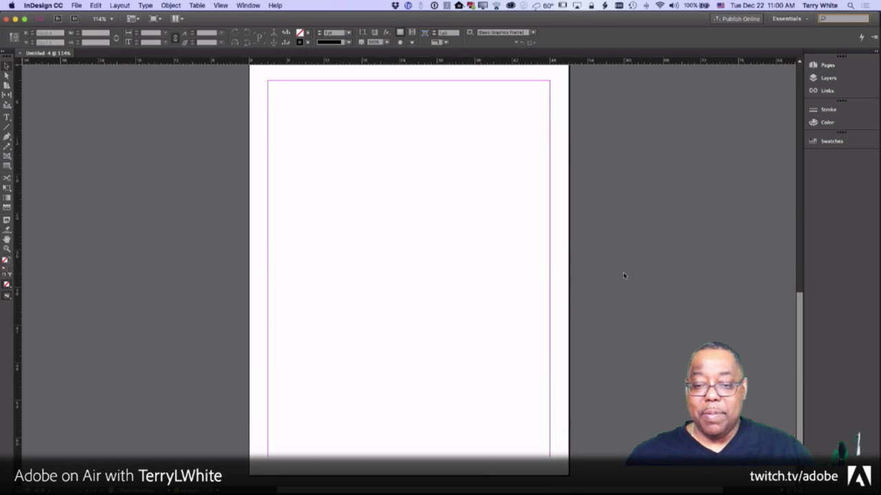
scroll(624, 276, up, 20)
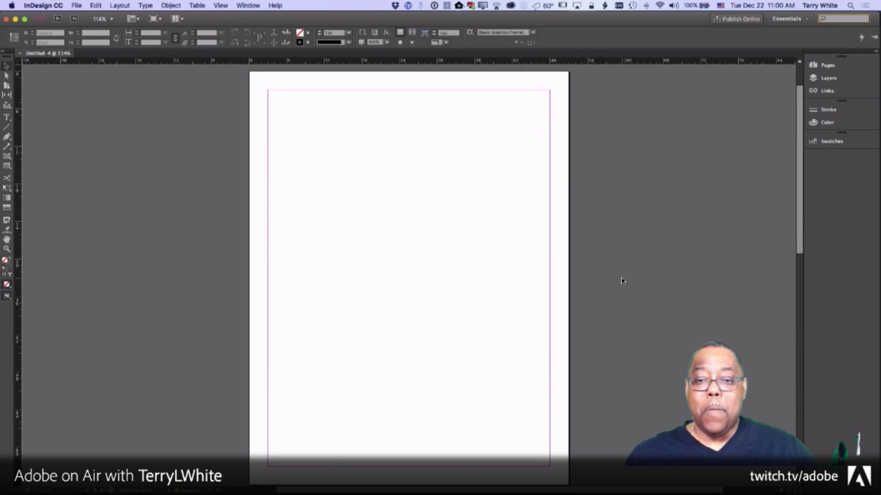
scroll(621, 280, down, 1)
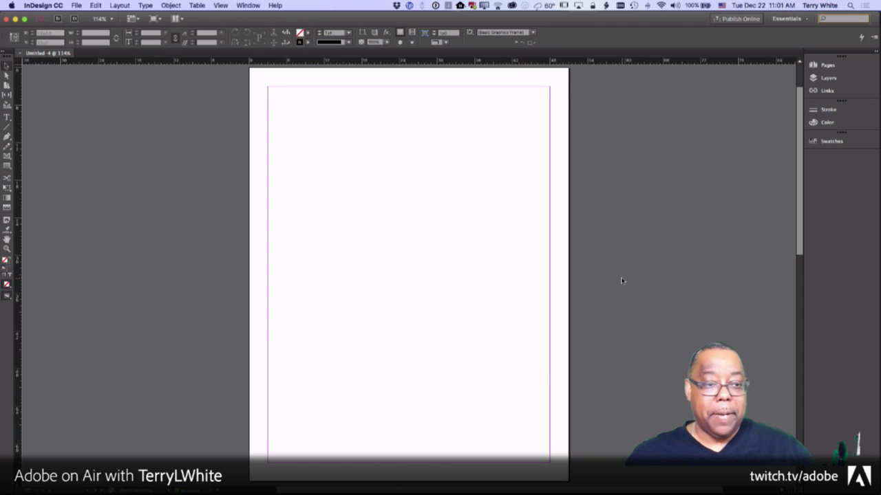
scroll(621, 280, down, 1)
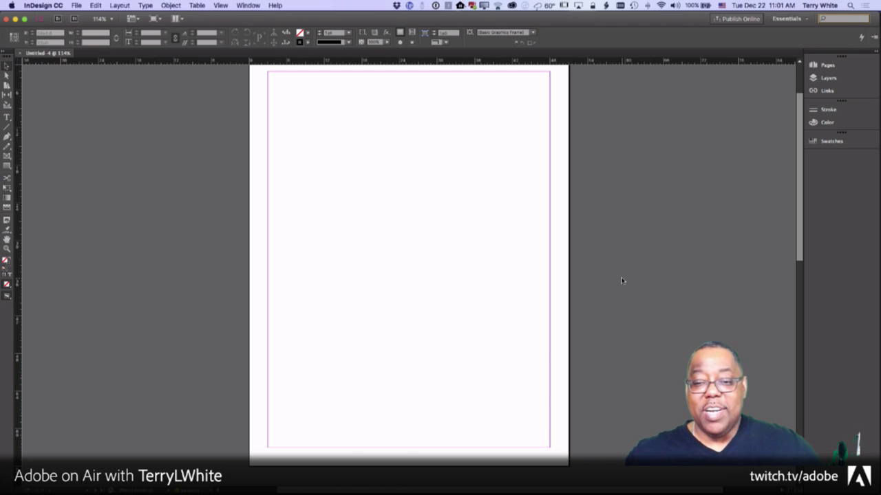
scroll(617, 278, up, 1)
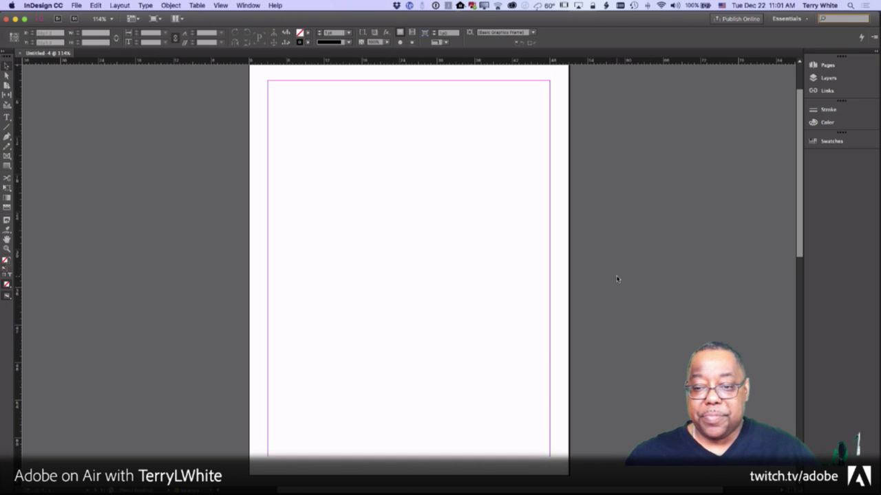
scroll(617, 279, up, 1)
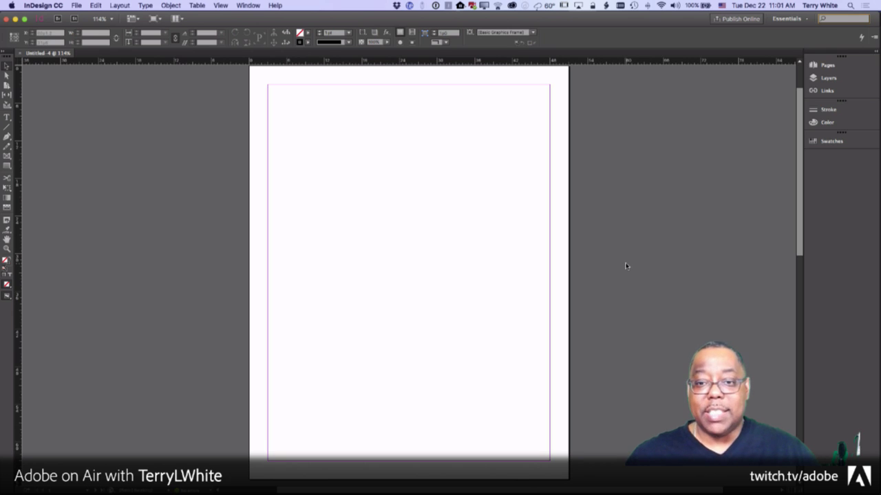
Step: Check the family-photo pricing list in Chrome, return to InDesign, and draw a full-width rectangle frame across the first page's lower half
key(super+Tab)
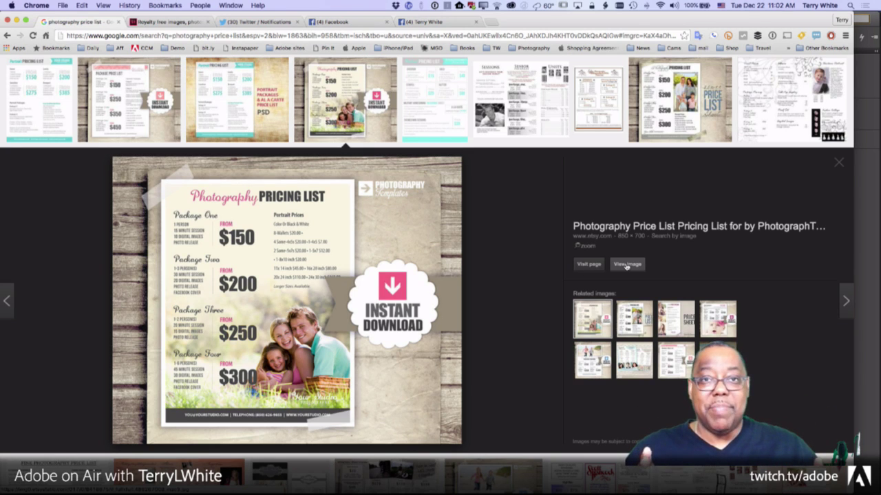
key(super+Tab)
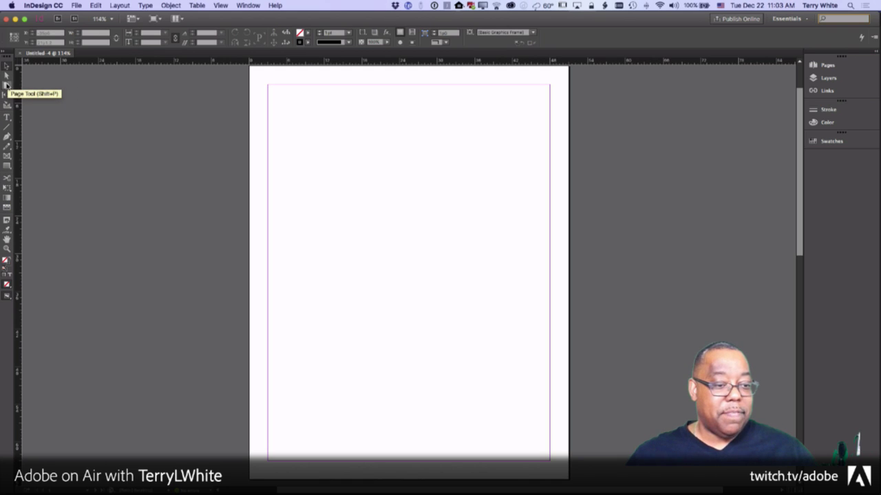
click(7, 157)
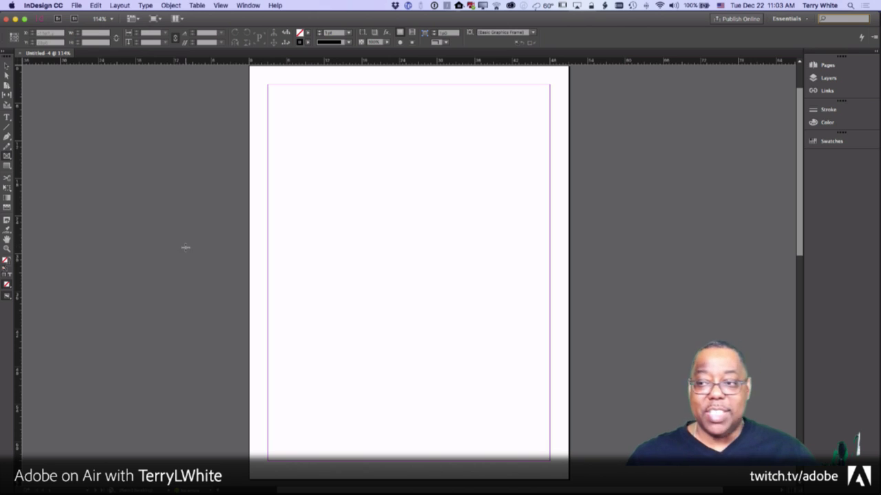
scroll(299, 283, down, 1)
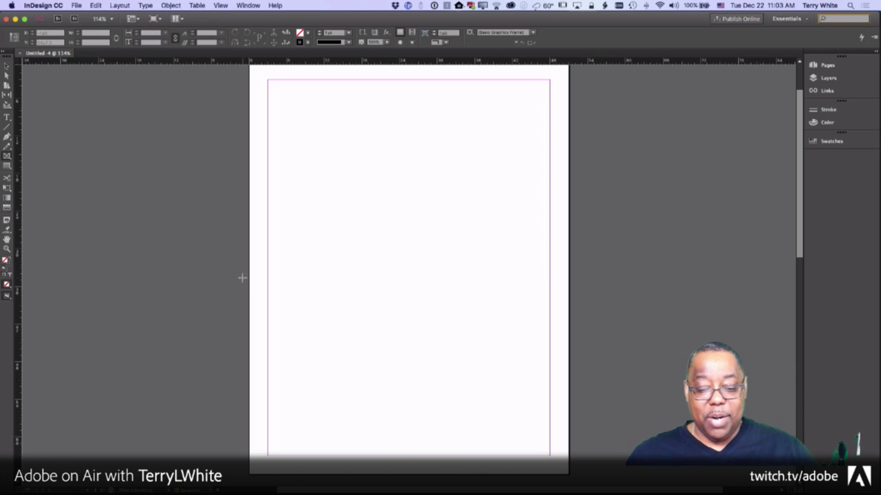
drag(249, 278, 569, 473)
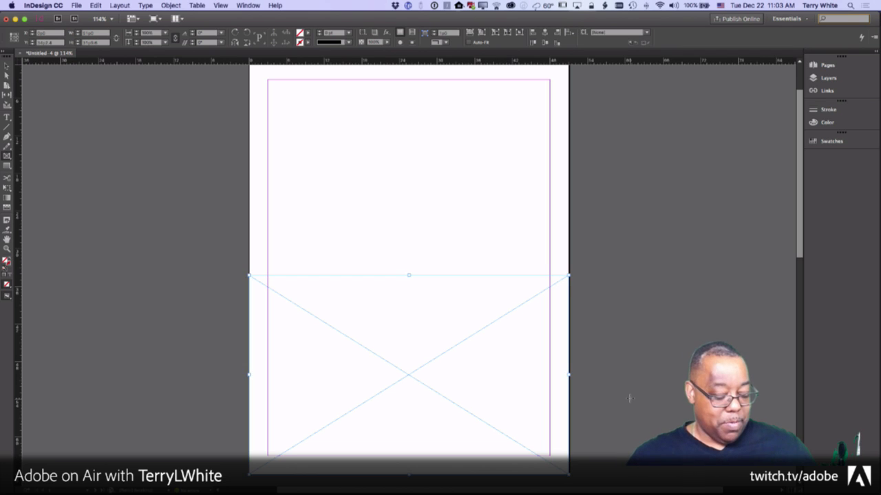
Step: Switch to Lightroom and browse the Portfolio-Travel collection for a photo to use, including the Coit Tower night shot
key(super+Tab)
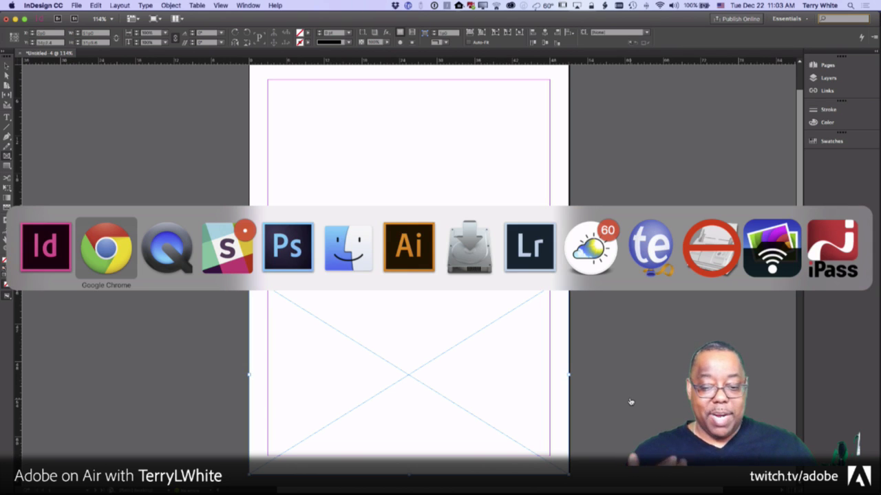
key(super+Tab)
key(super+Tab)
key(super+Tab)
key(super+Tab)
key(super+Tab)
key(super+Tab)
key(super+Tab)
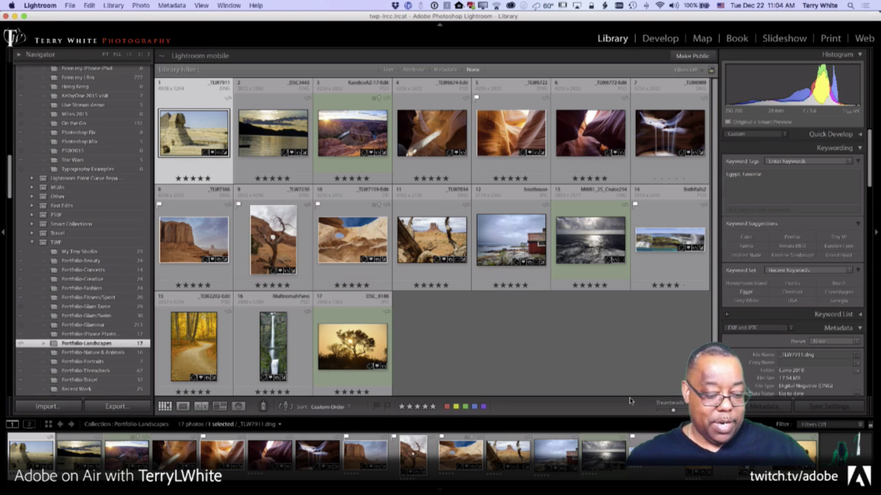
click(81, 380)
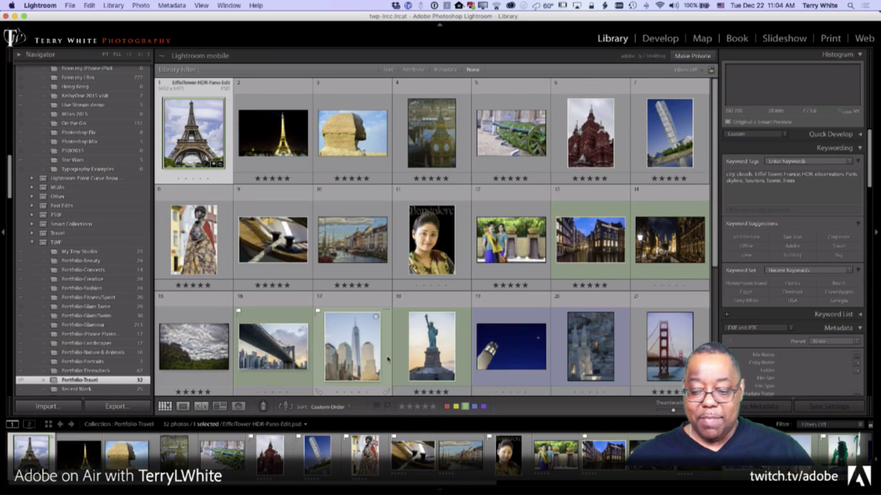
scroll(479, 354, down, 2)
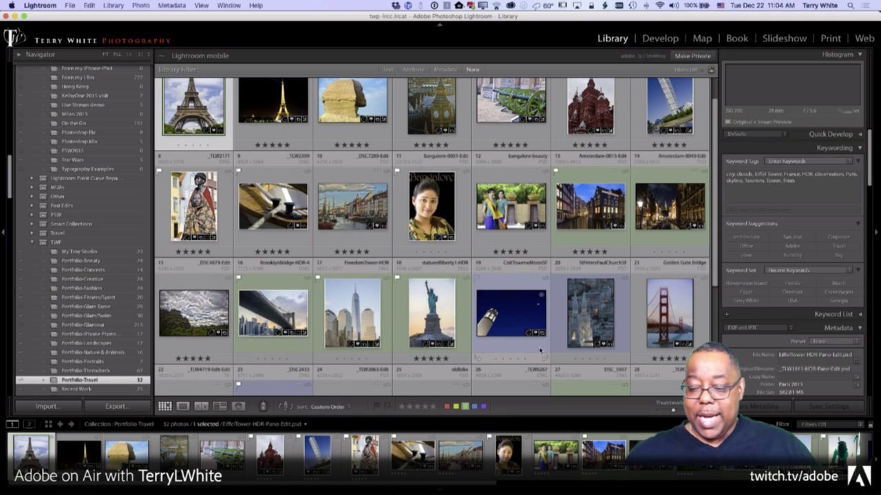
click(510, 313)
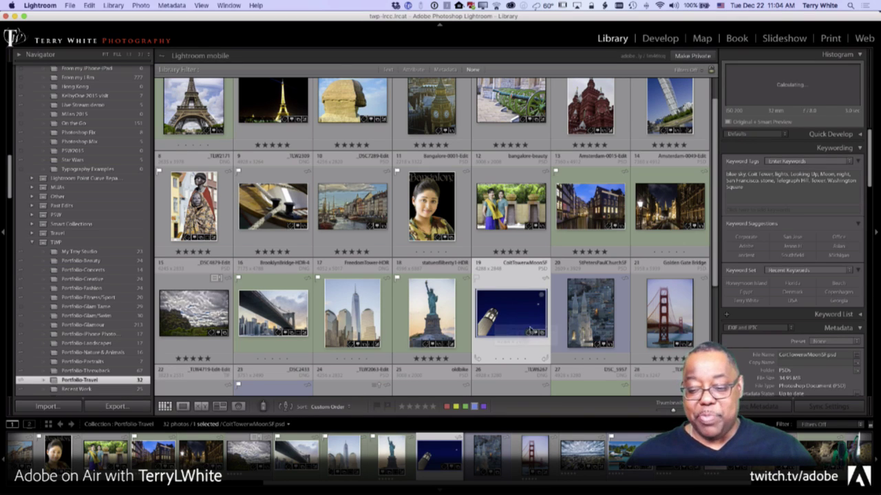
scroll(530, 329, down, 3)
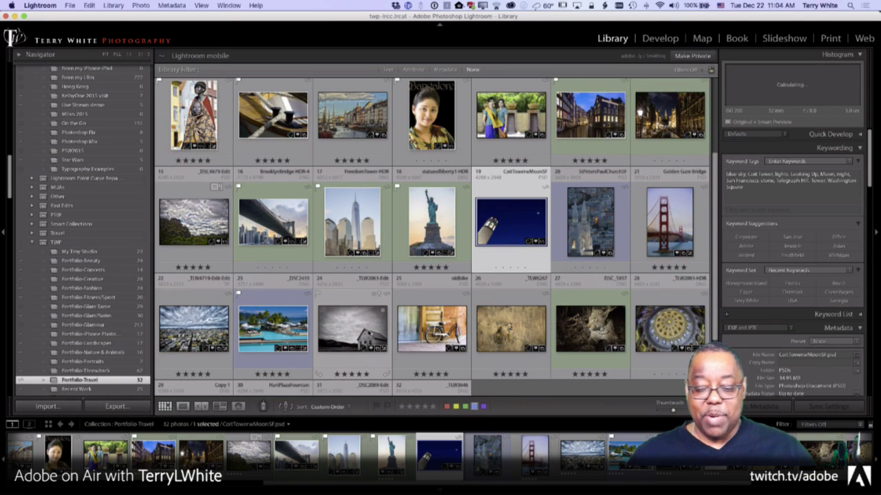
scroll(348, 333, down, 3)
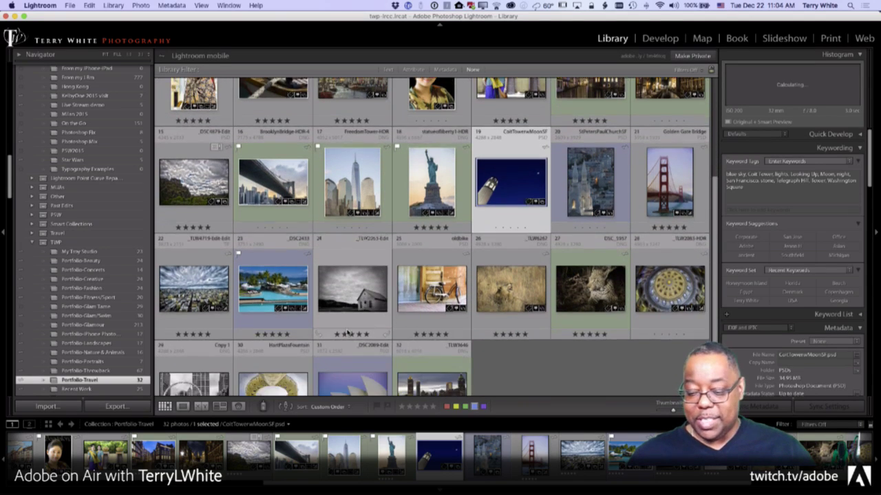
scroll(348, 333, up, 5)
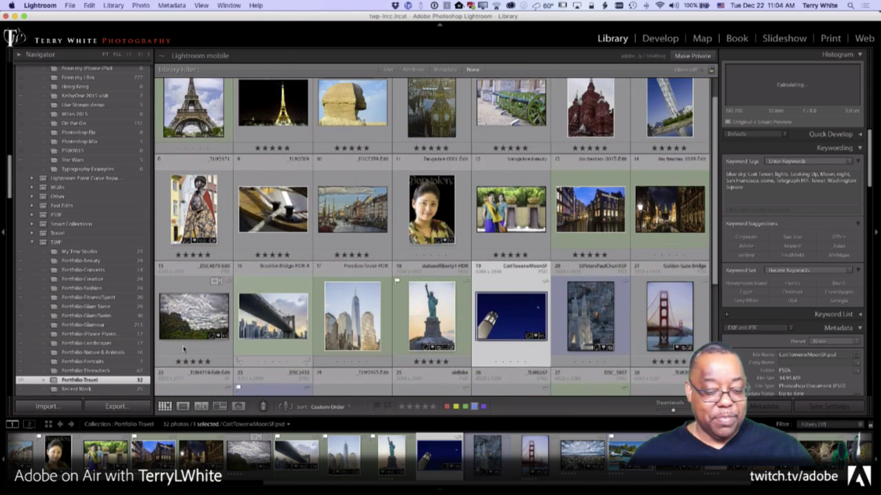
Step: Select the boathouse photo in the Portfolio-Landscapes collection and open its export settings
click(86, 342)
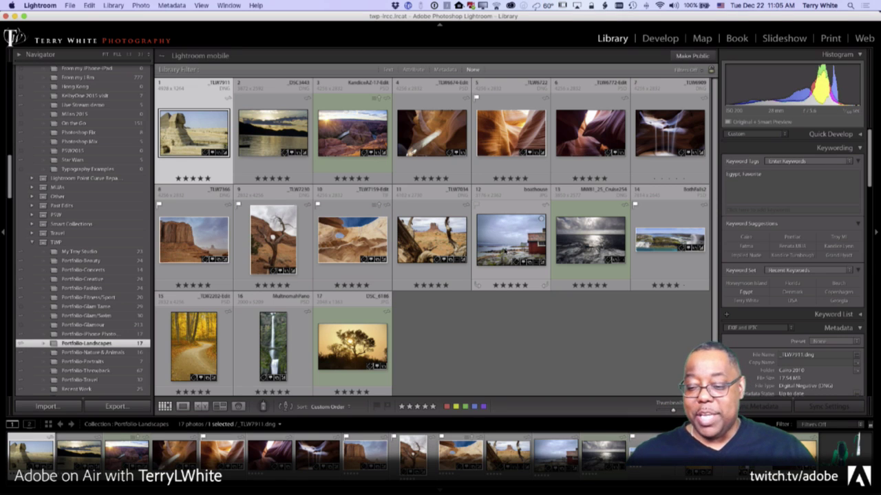
click(507, 249)
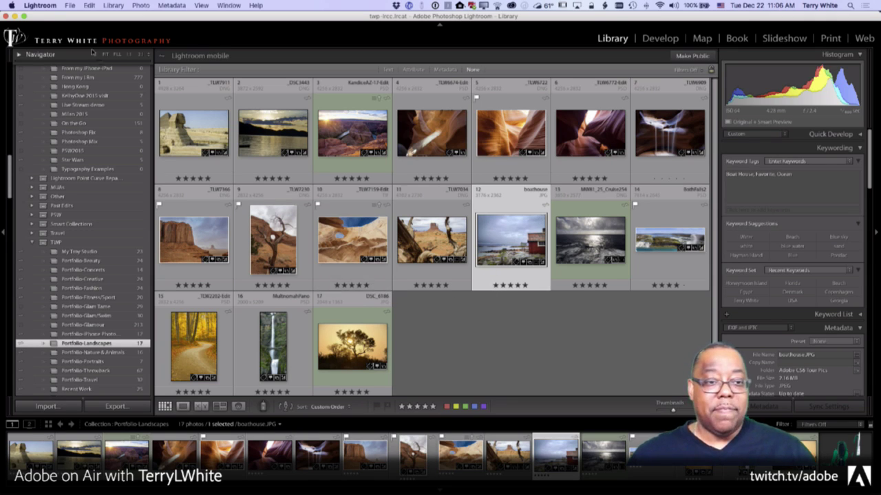
click(70, 5)
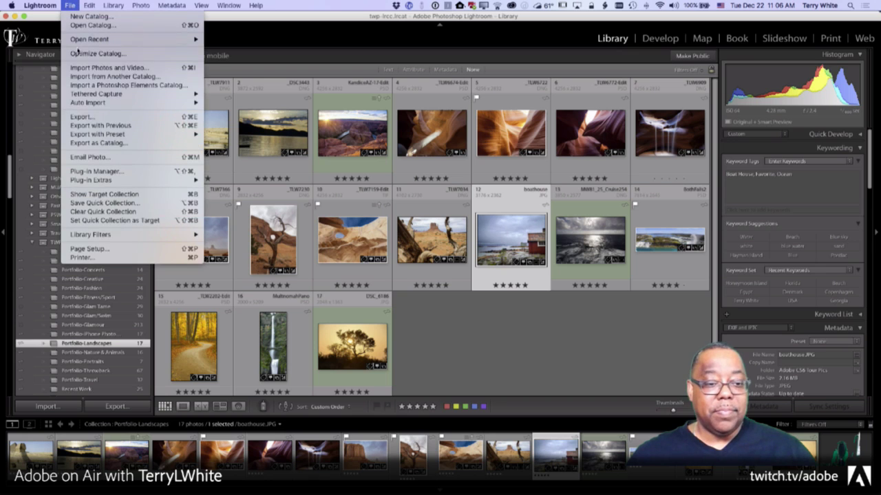
click(88, 119)
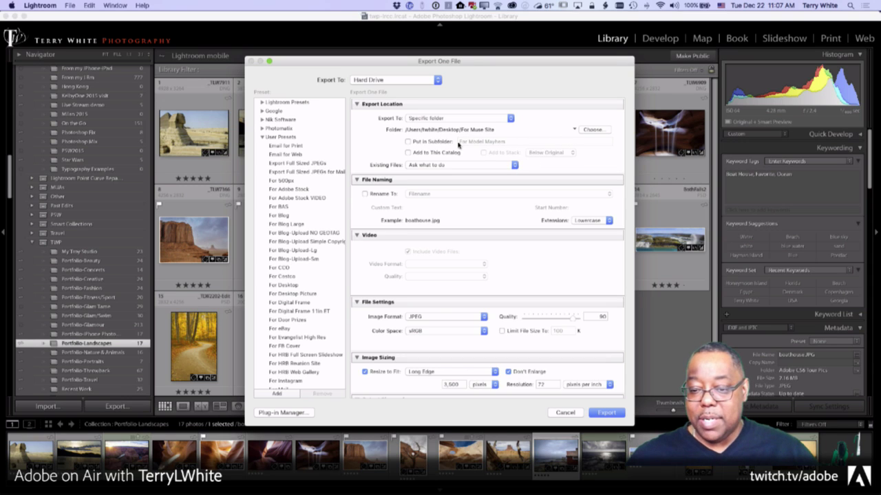
Step: Set the export folder to the Desktop and put the file in a subfolder named For InDesign
click(575, 131)
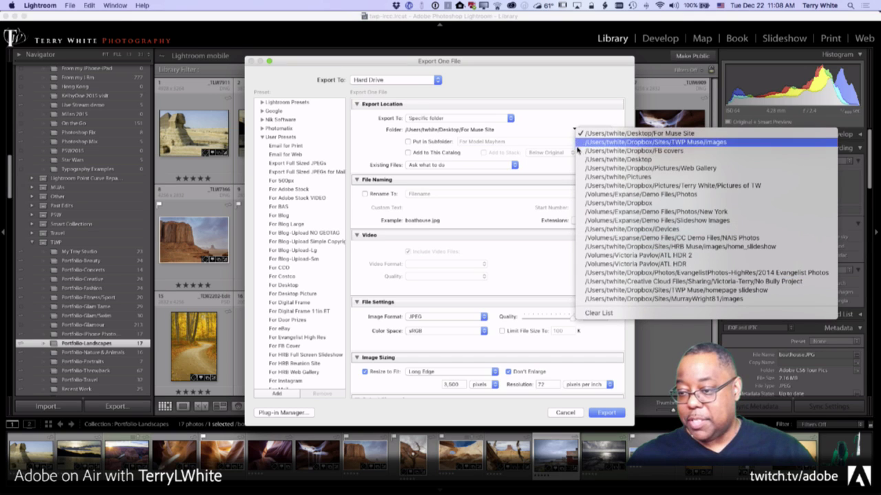
click(580, 160)
click(425, 144)
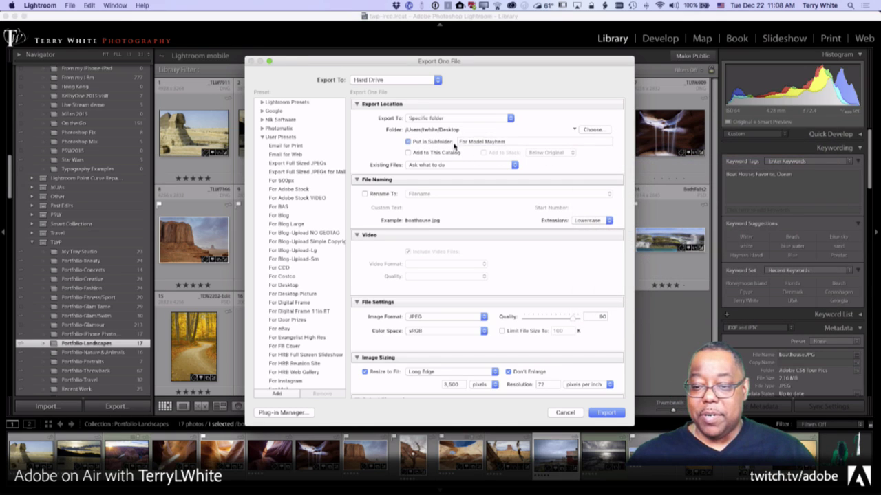
key(BackSpace)
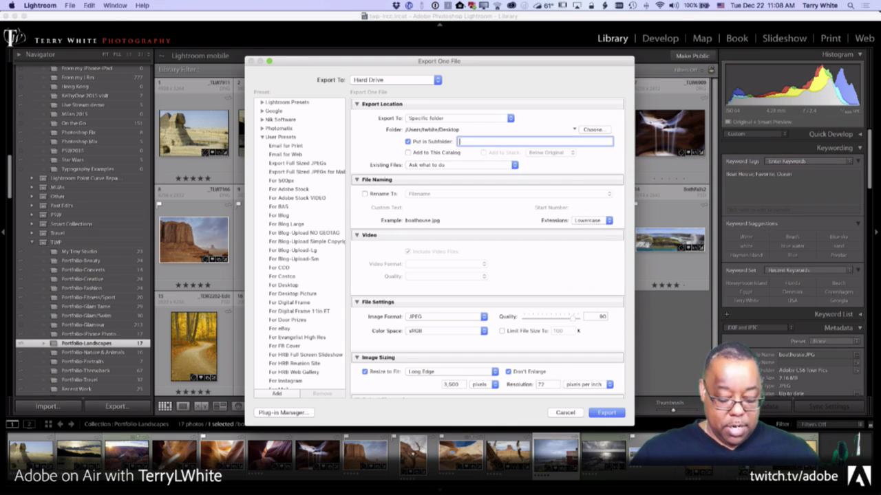
text(F)
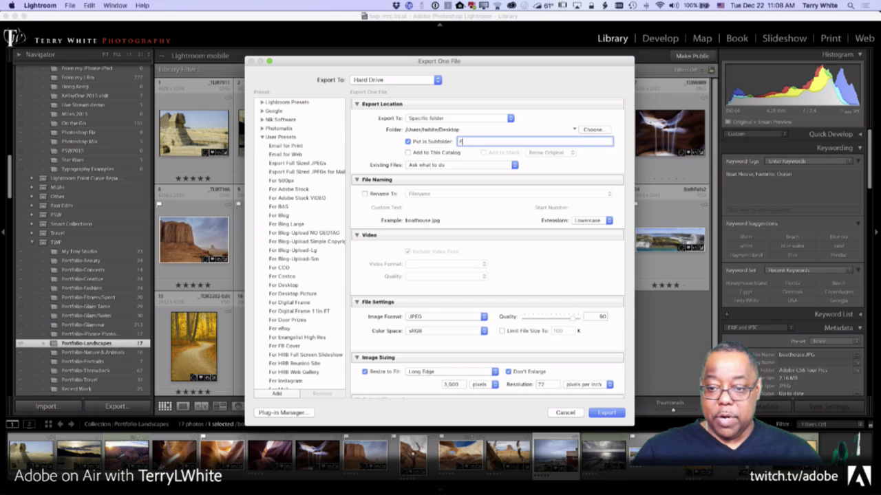
text(or InDesign)
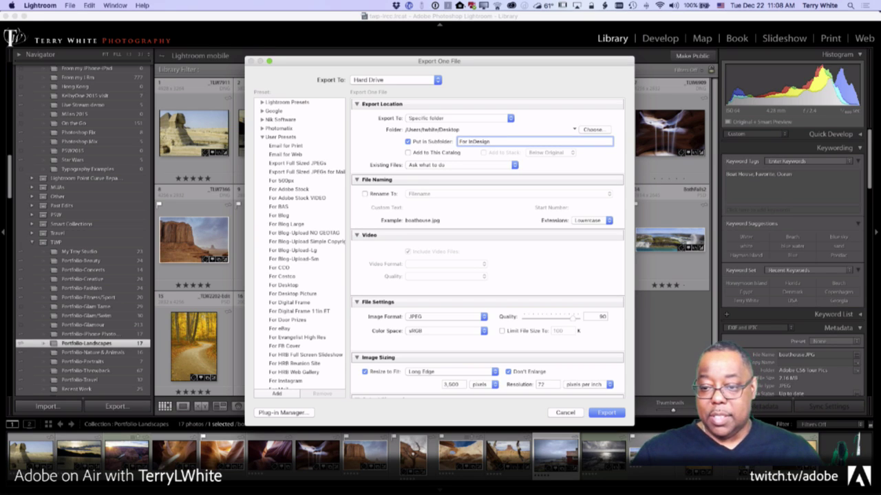
Step: Try TIFF as the export image format and settle on PSD
scroll(458, 206, down, 5)
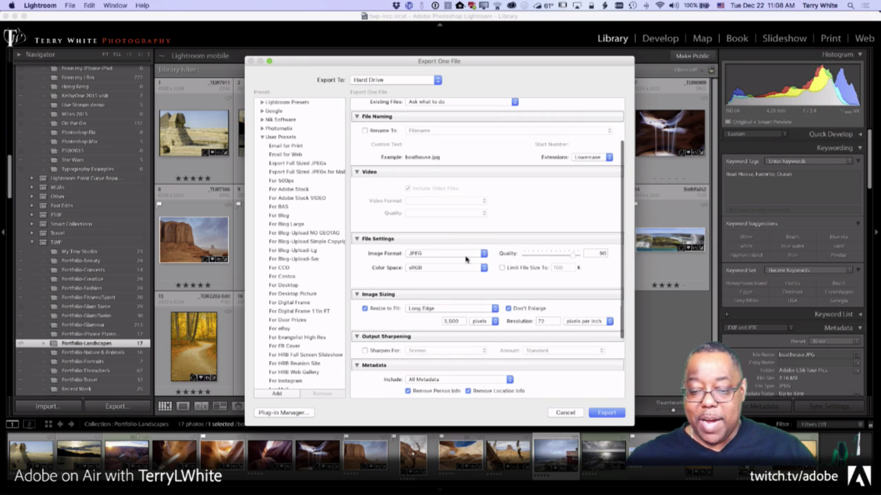
scroll(471, 260, down, 2)
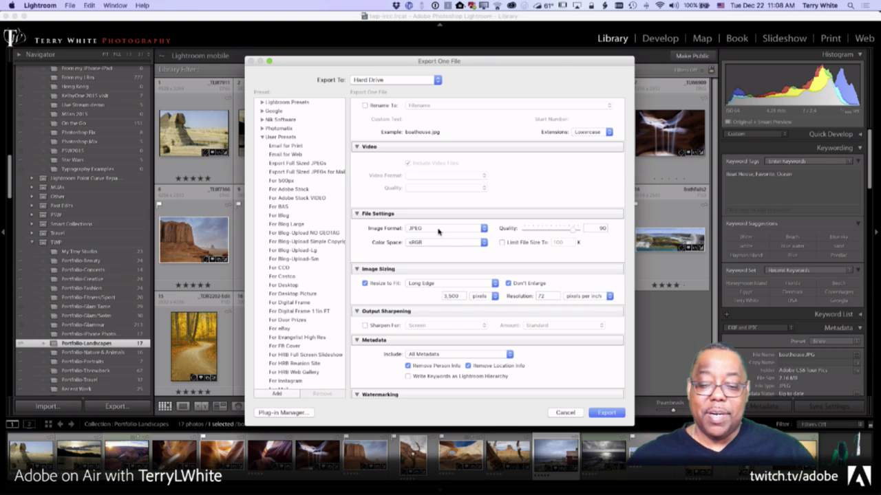
click(437, 231)
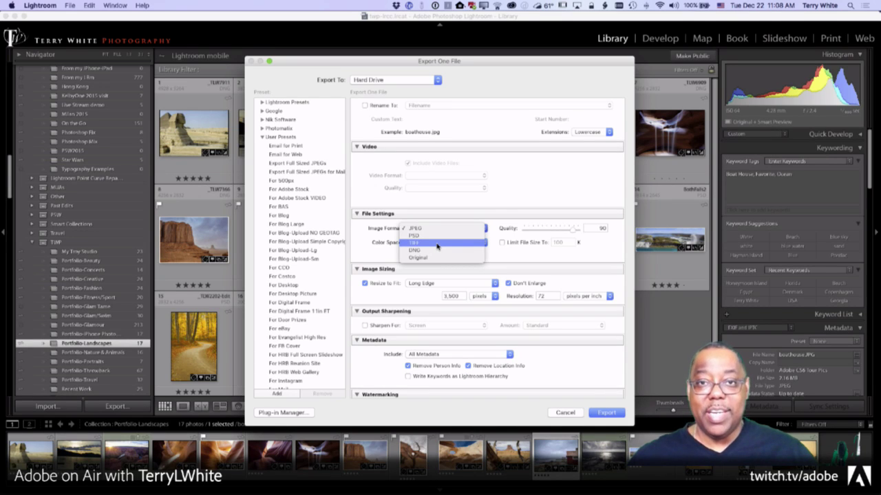
click(437, 244)
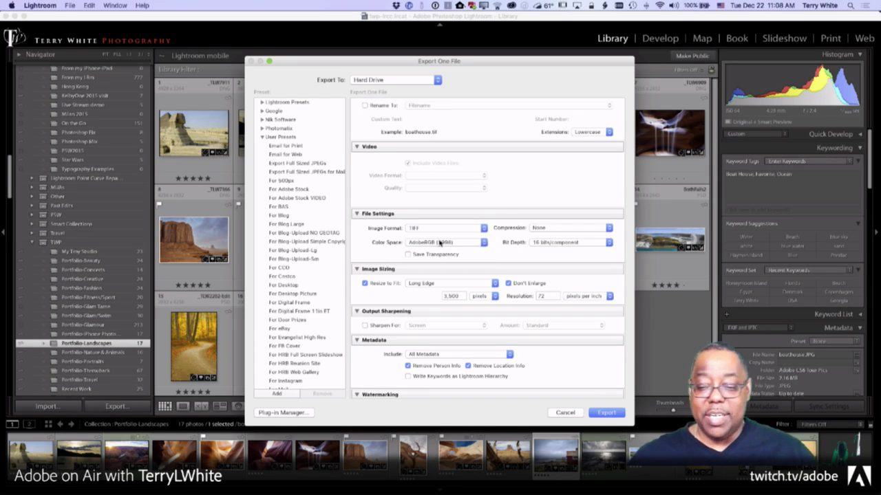
click(438, 231)
click(432, 219)
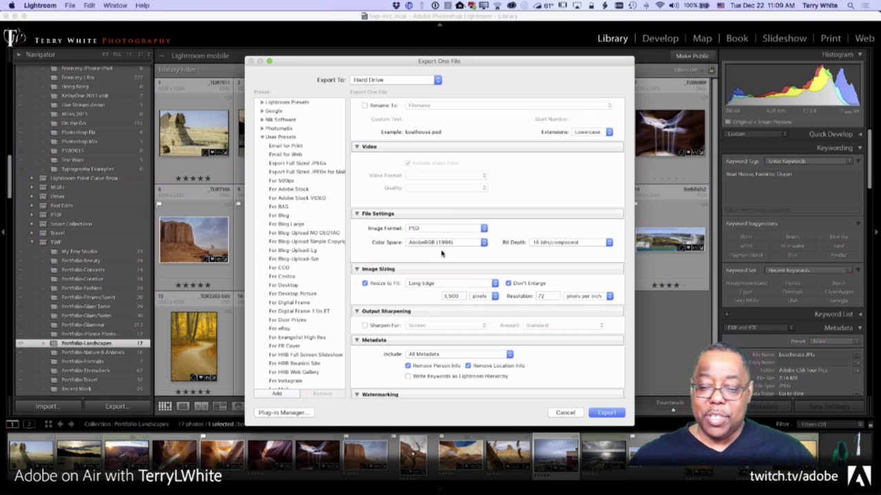
Step: Export the boathouse photo without resizing or a watermark, and preview the exported boathouse.psd
scroll(460, 255, down, 2)
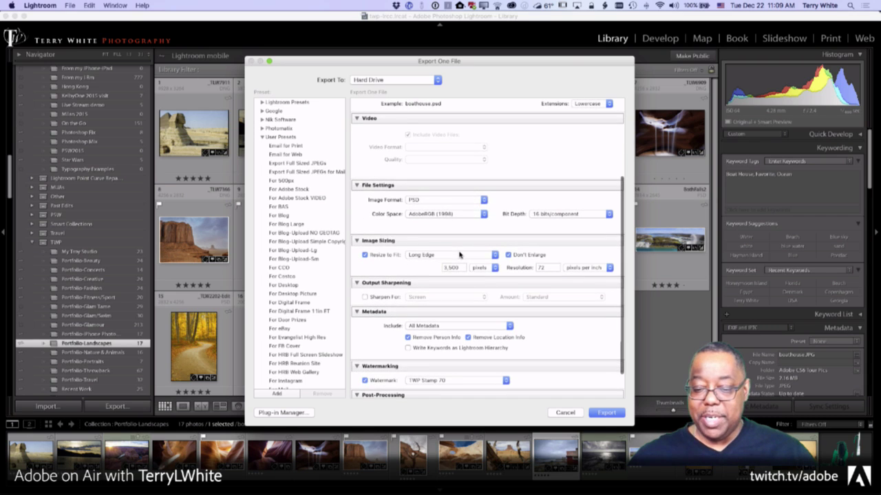
click(364, 255)
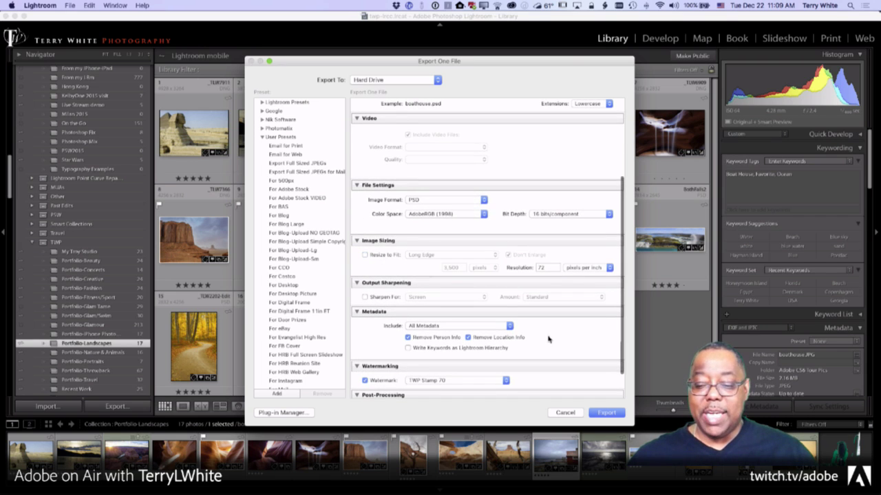
scroll(548, 339, down, 3)
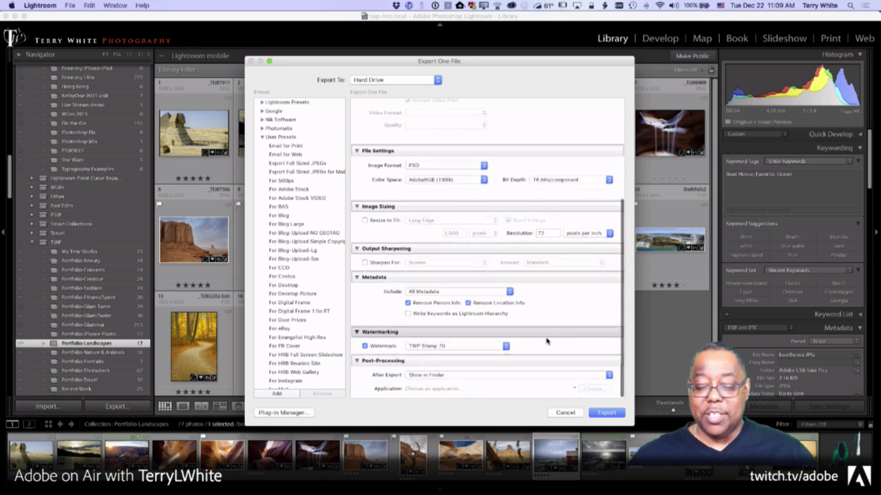
click(389, 348)
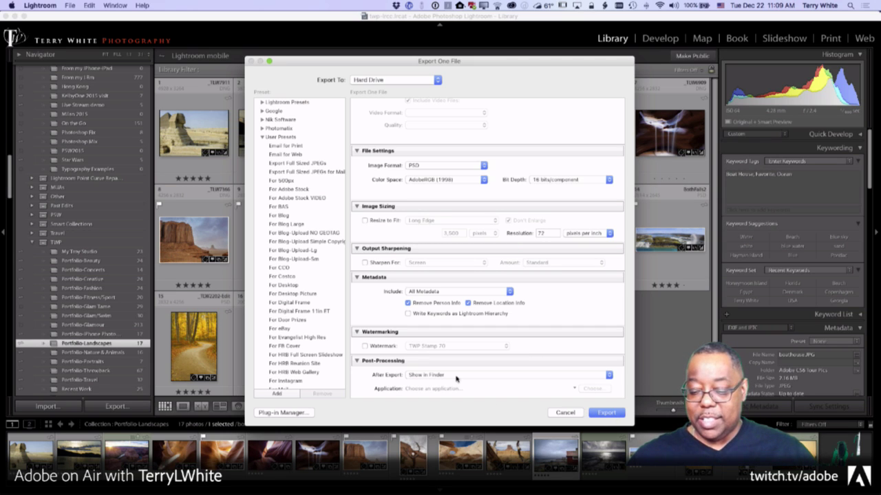
click(606, 412)
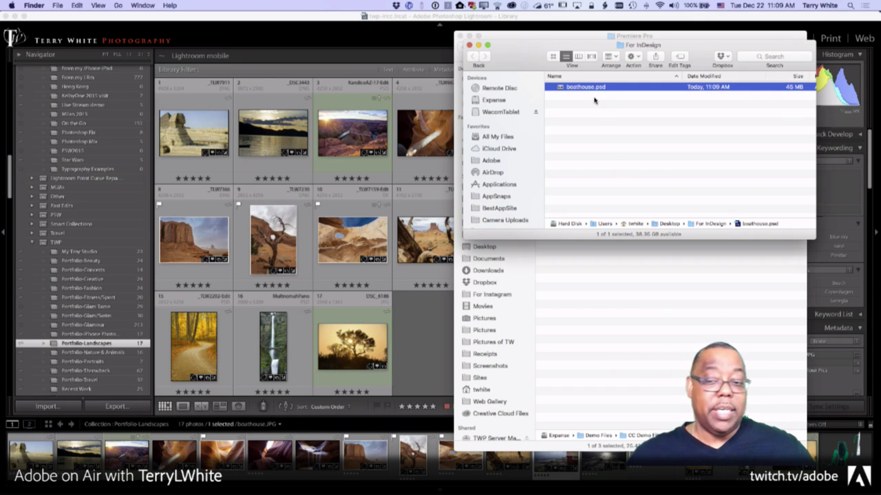
key(space)
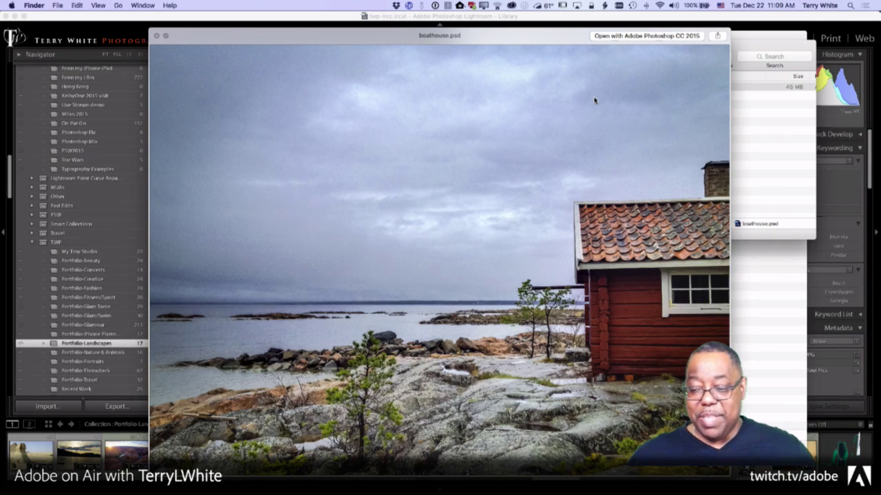
key(space)
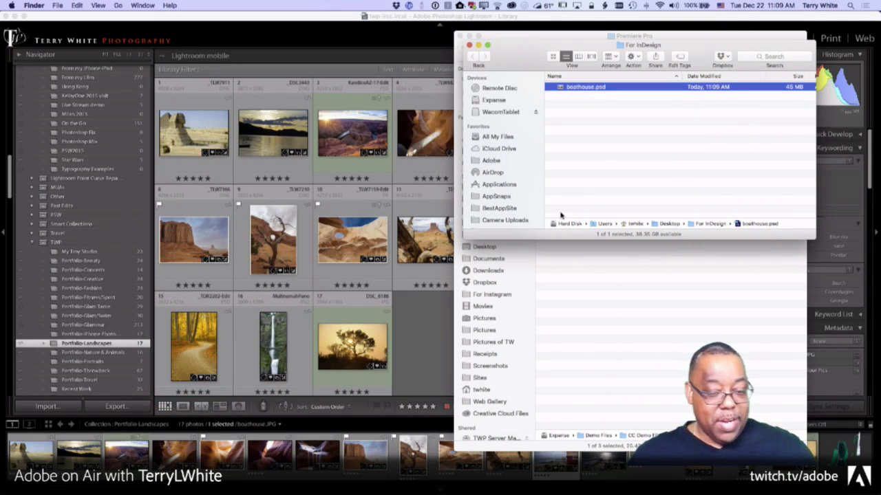
Step: Switch to InDesign and place boathouse.psd from the Desktop's For InDesign folder into the frame on the page's lower half
key(super+Tab)
key(super+Tab)
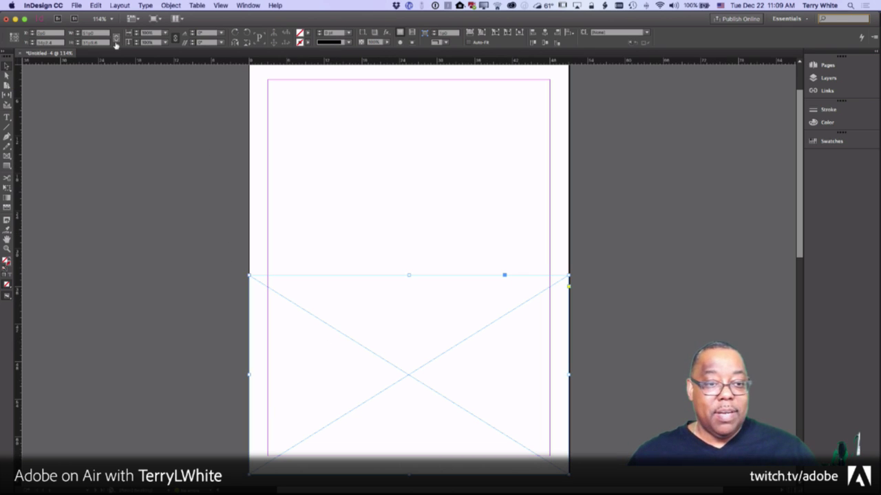
click(75, 5)
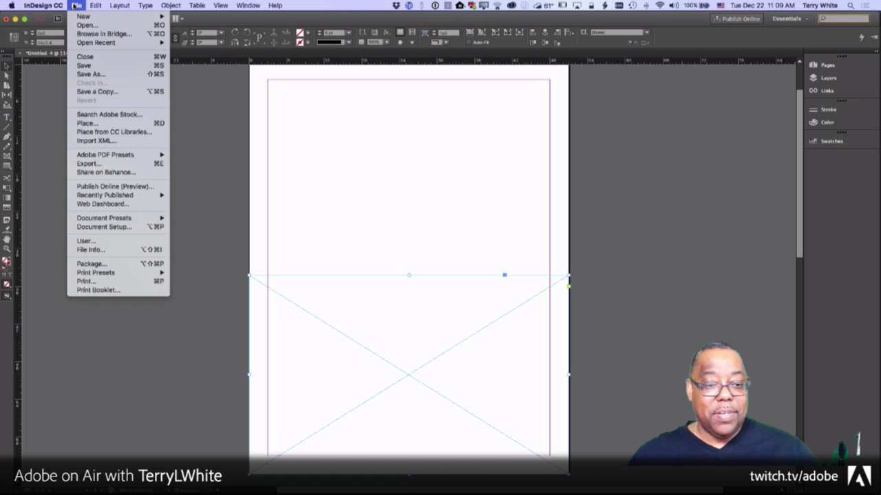
click(112, 124)
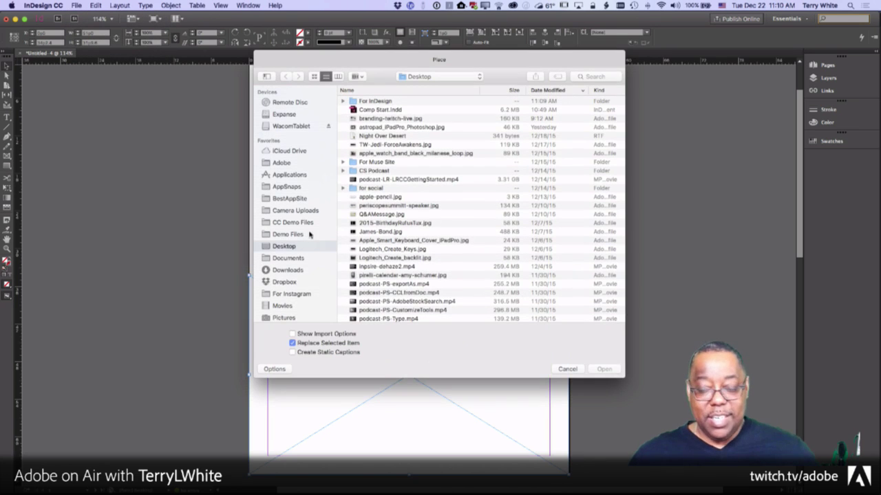
double_click(376, 102)
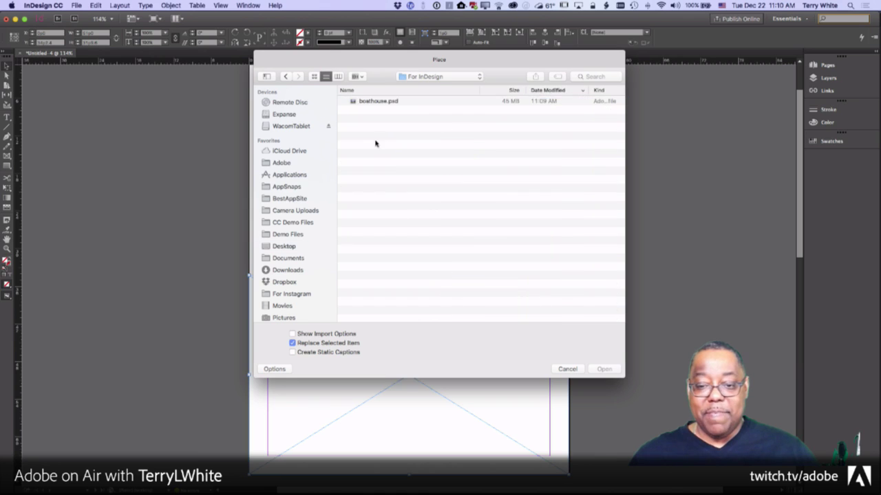
click(374, 101)
click(602, 369)
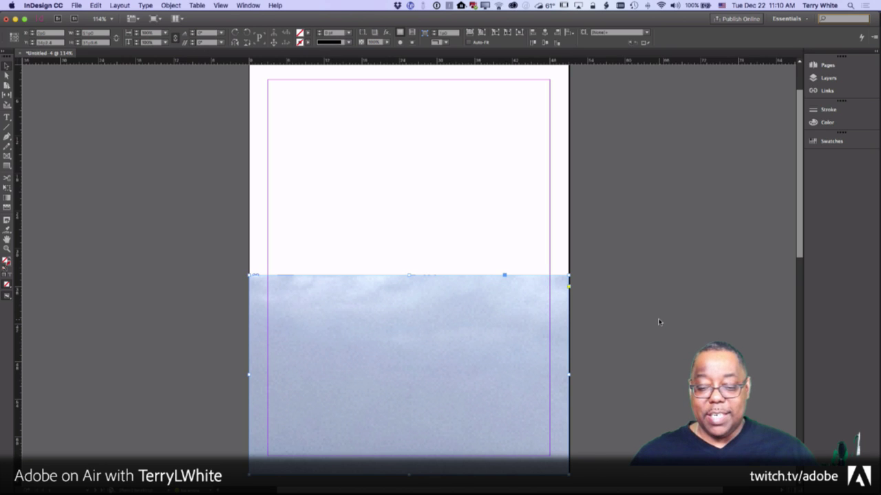
Step: Shift the oversized photo within its frame to bring the shoreline and the red boathouse wall into the crop
key(super+shift+a)
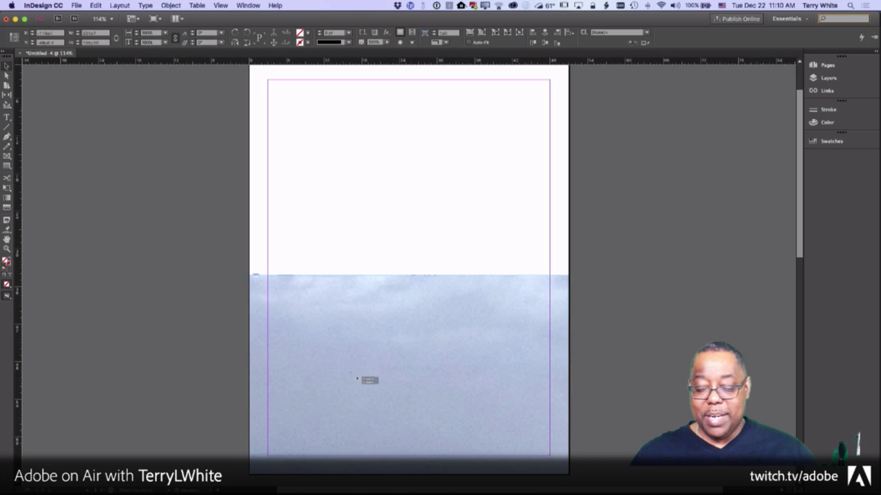
click(352, 373)
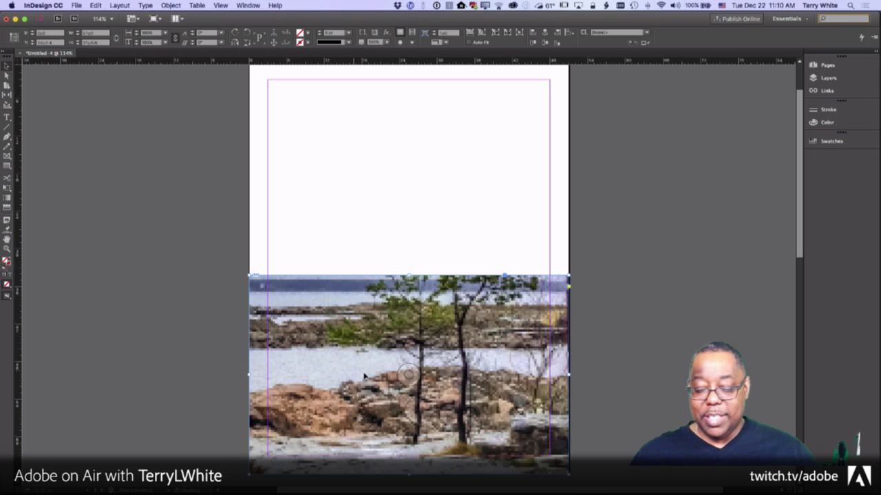
key(super+shift+a)
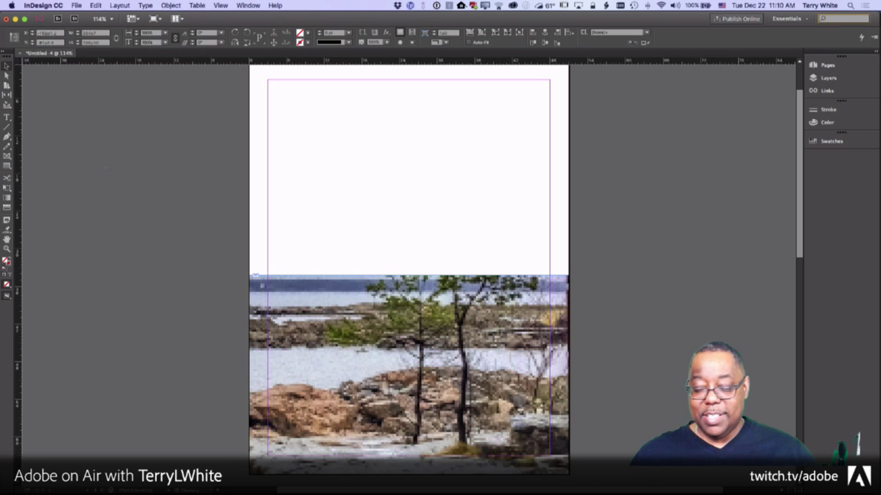
click(260, 279)
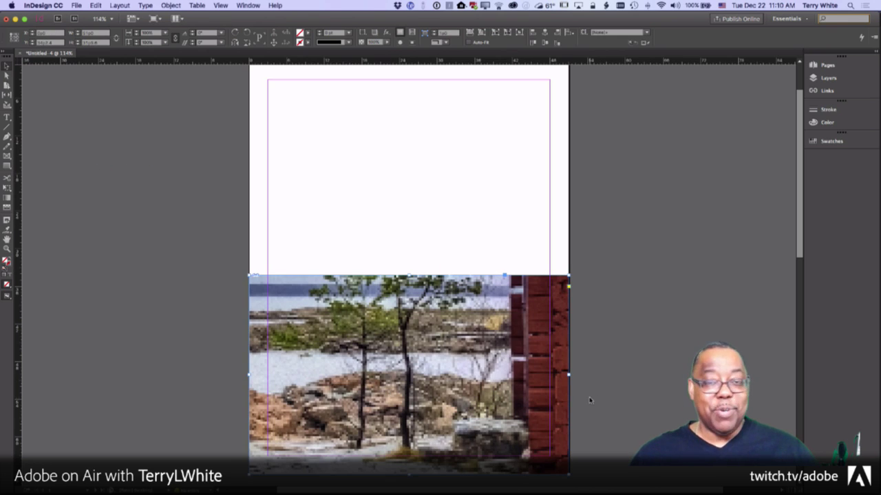
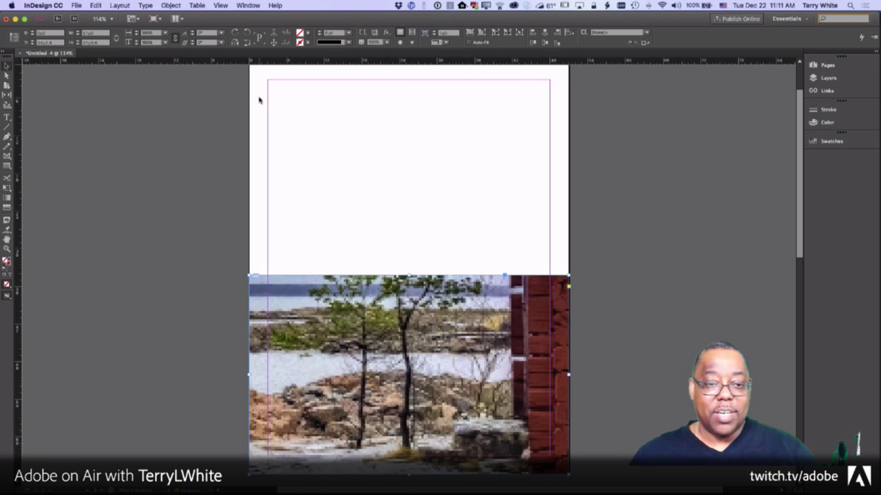
Step: Fill the frame proportionally with the boathouse photo and move the photo up within the frame to show more foreground rocks
click(168, 5)
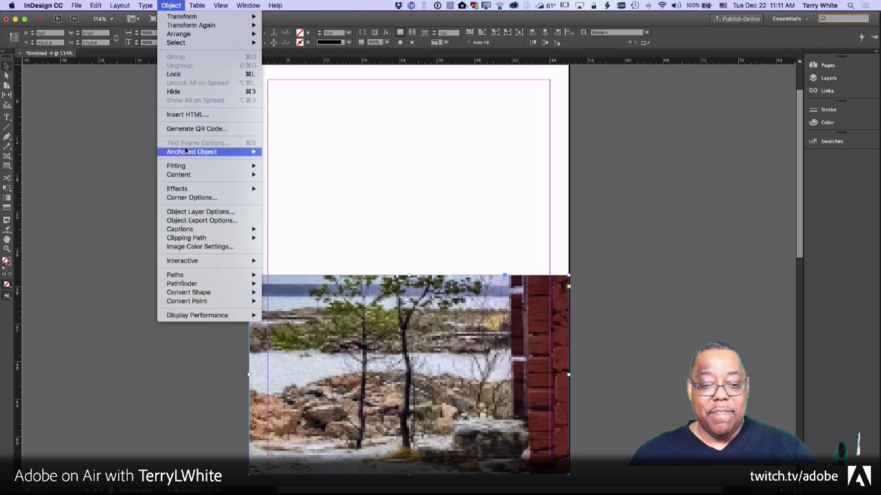
mouse_move(184, 166)
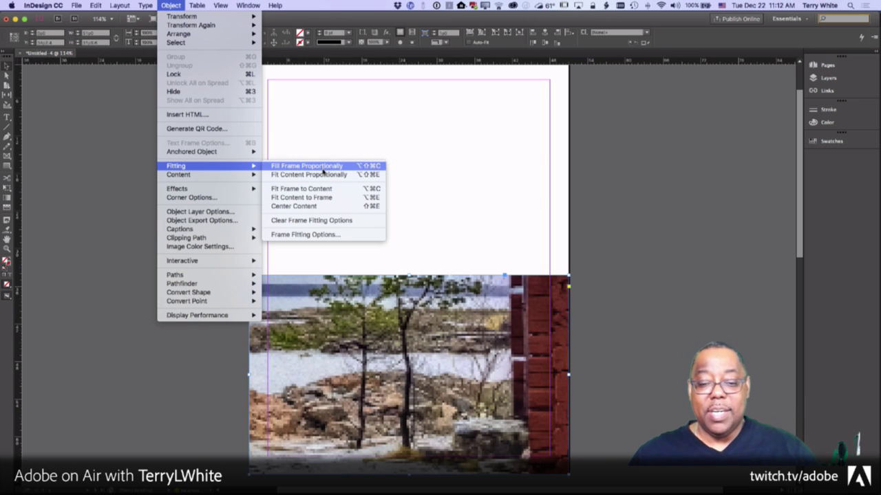
click(319, 167)
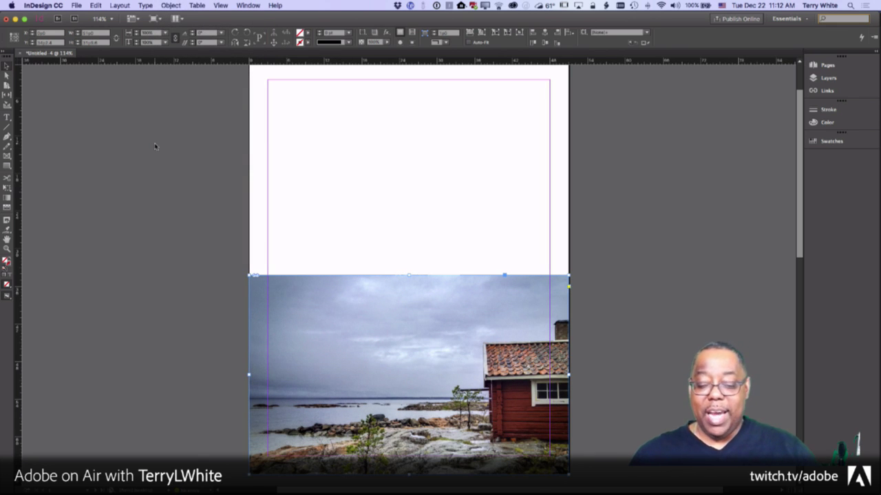
click(412, 331)
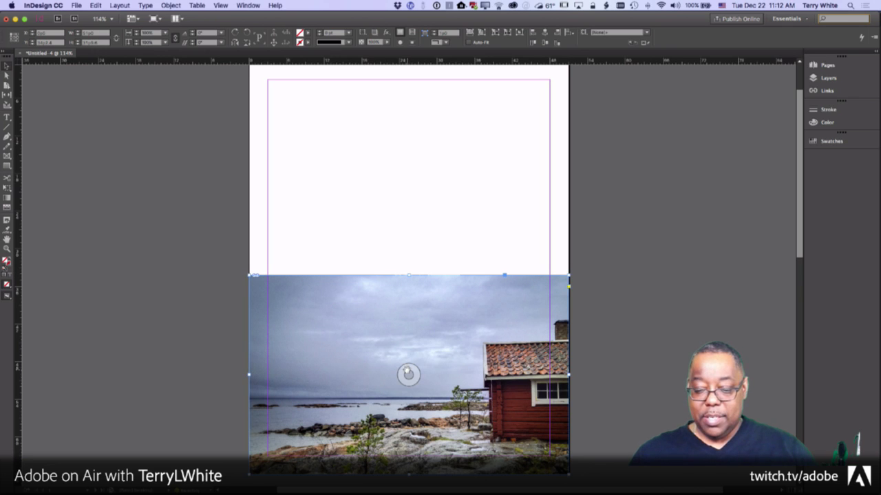
drag(408, 374, 406, 372)
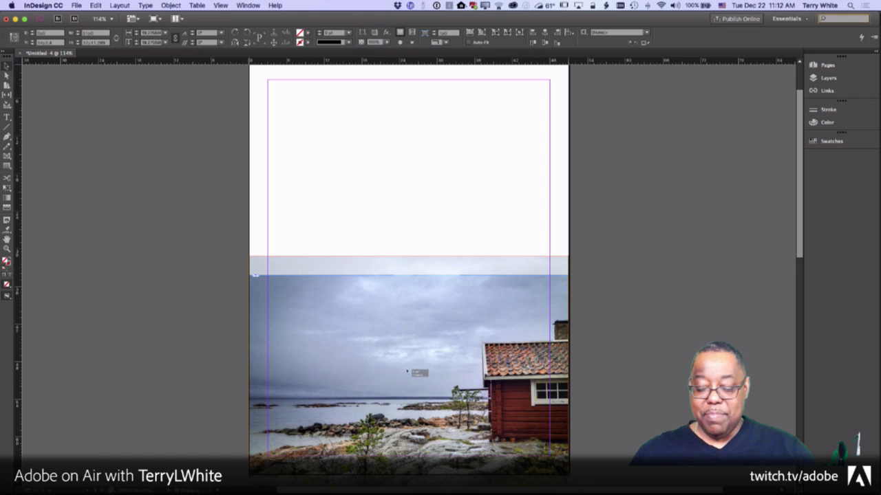
drag(406, 372, 413, 391)
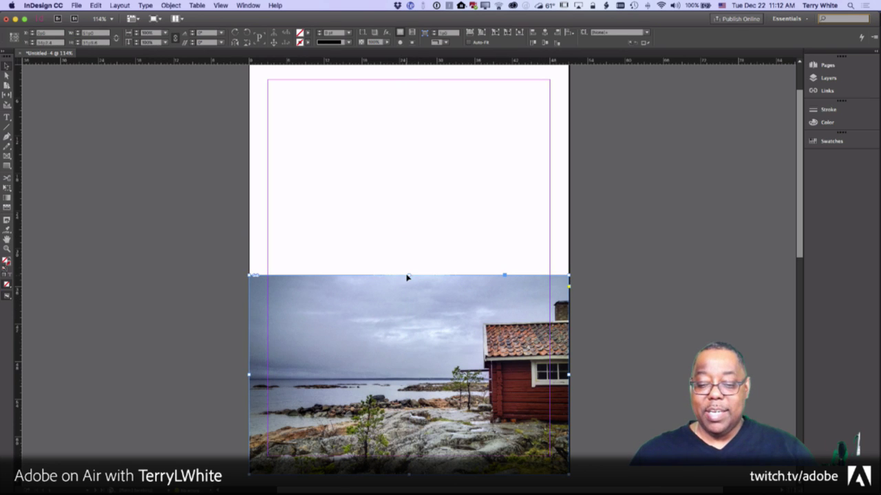
Step: Extend the photo frame's upper edge to the top of the page so the frame covers the full page
drag(408, 275, 399, 69)
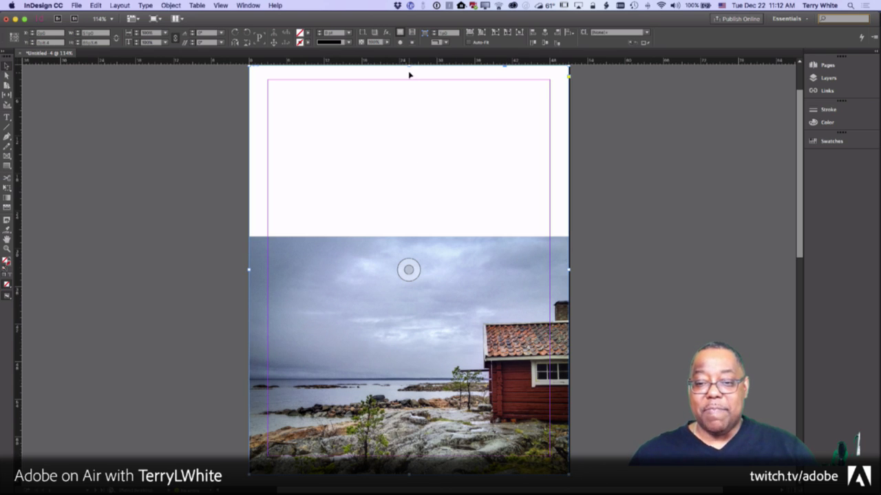
mouse_move(408, 66)
mouse_down()
mouse_move(417, 273)
mouse_move(407, 289)
mouse_move(416, 371)
mouse_move(393, 251)
mouse_move(392, 65)
mouse_up()
mouse_move(568, 270)
mouse_down()
mouse_move(469, 275)
mouse_move(569, 268)
mouse_up()
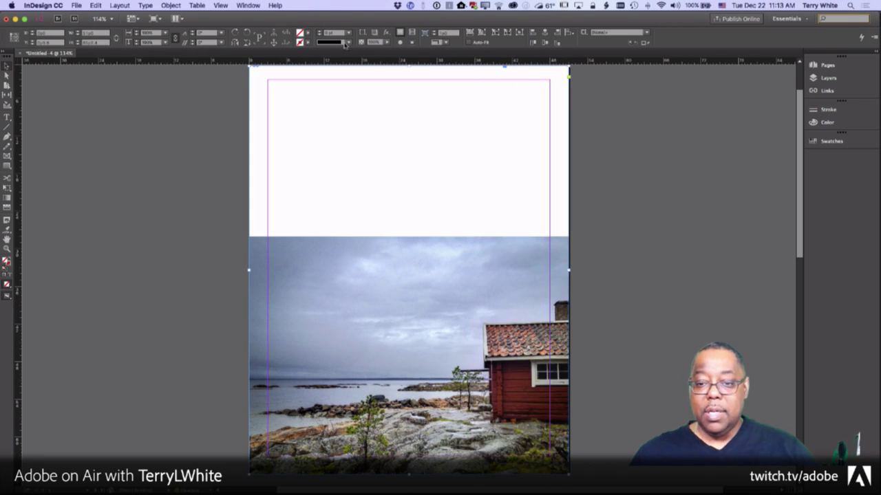
Step: Undo the frame resizing, proportional fill and photo shifts back to the freshly placed boathouse photo at its original scale
drag(412, 69, 413, 236)
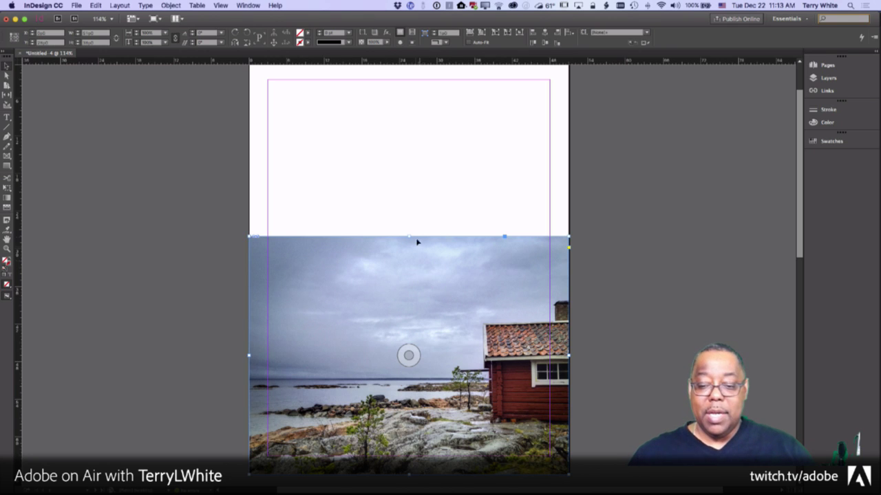
key(ctrl+z)
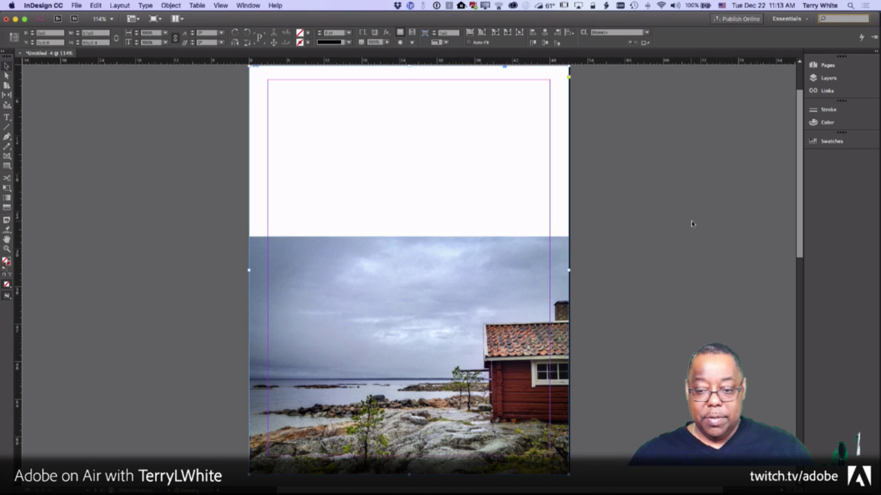
key(ctrl+z)
key(ctrl+z)
key(ctrl+z)
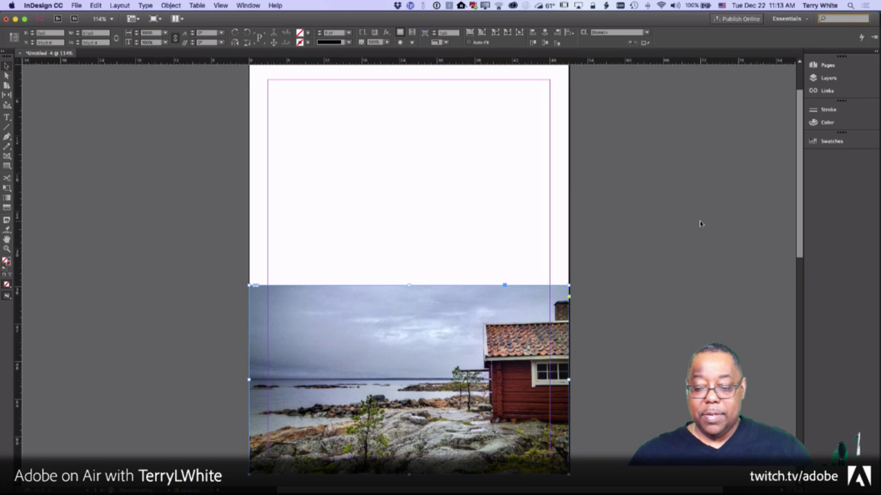
key(ctrl+z)
key(ctrl+z)
key(ctrl+z)
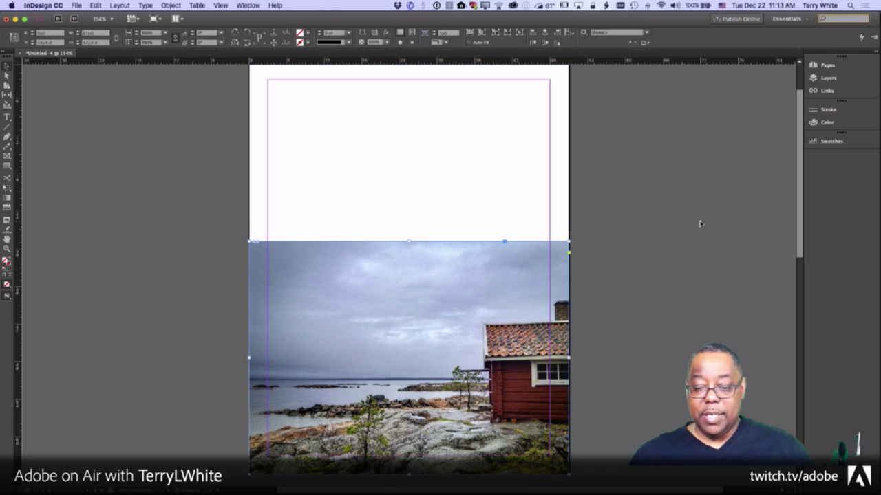
key(ctrl+z)
key(ctrl+z)
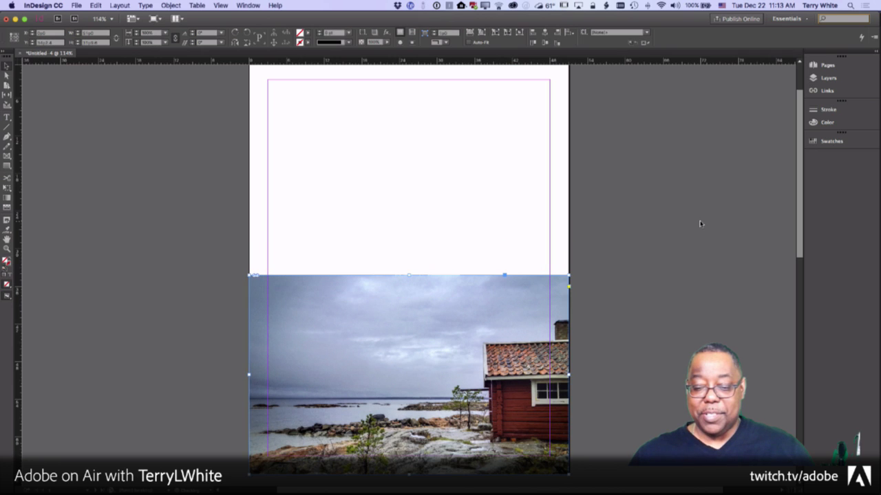
key(ctrl+z)
key(ctrl+z)
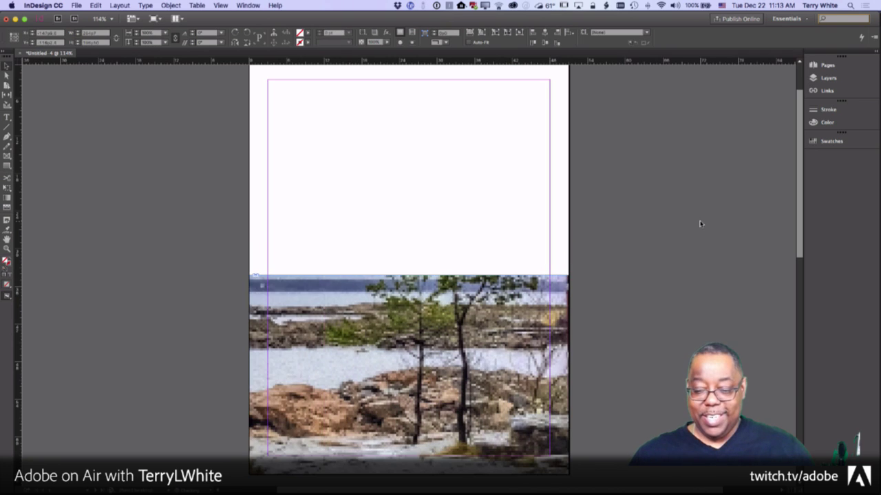
key(ctrl+z)
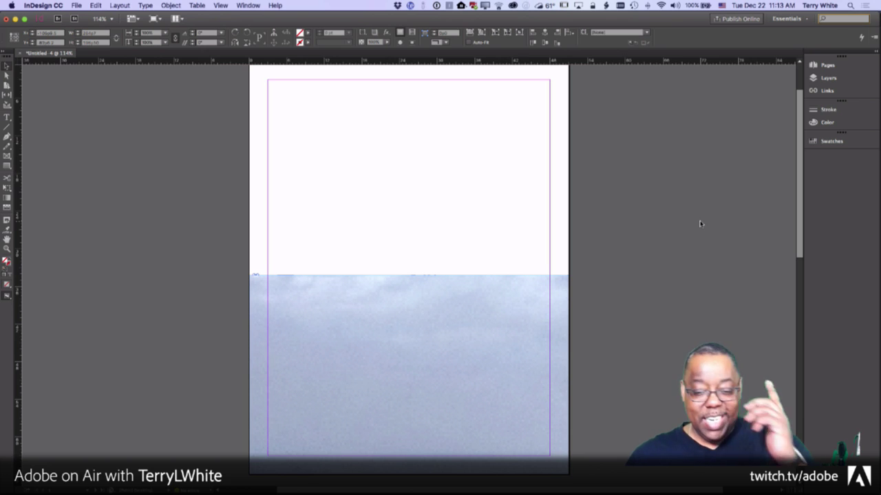
Step: Try fitting the boathouse photo proportionally inside its lower-half frame, and undo the fitting
click(565, 324)
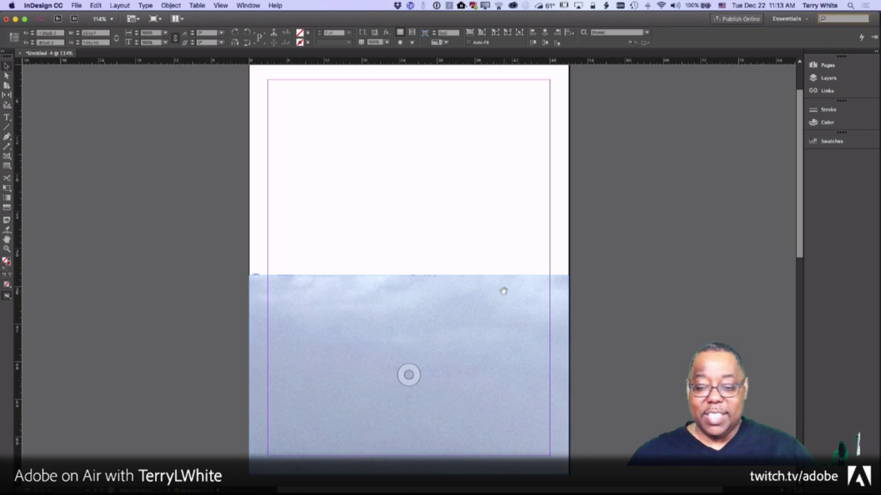
click(646, 278)
click(516, 314)
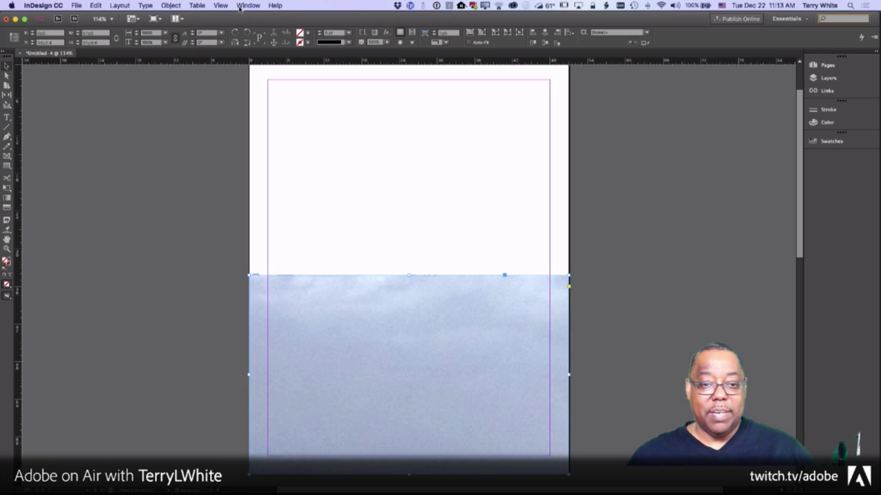
click(199, 6)
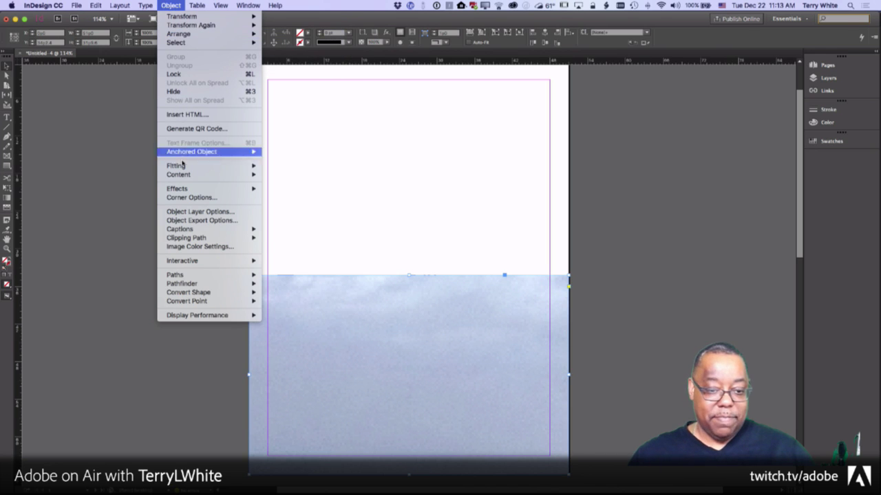
mouse_move(192, 168)
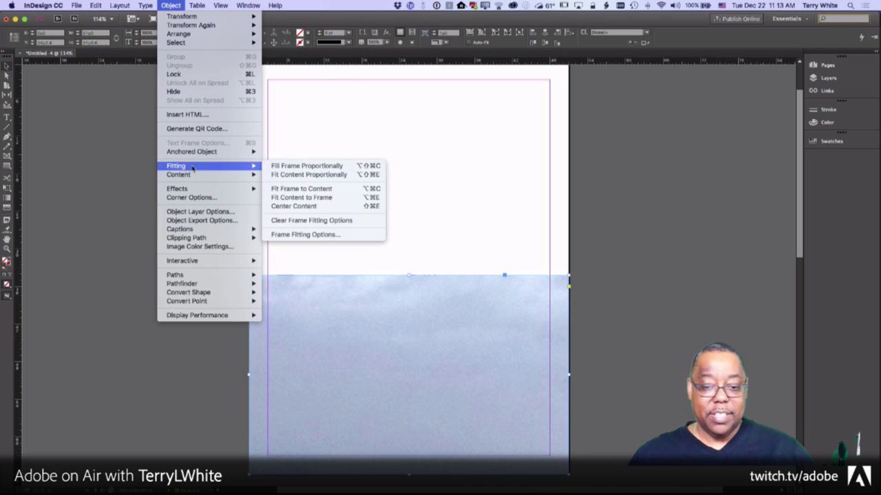
click(309, 176)
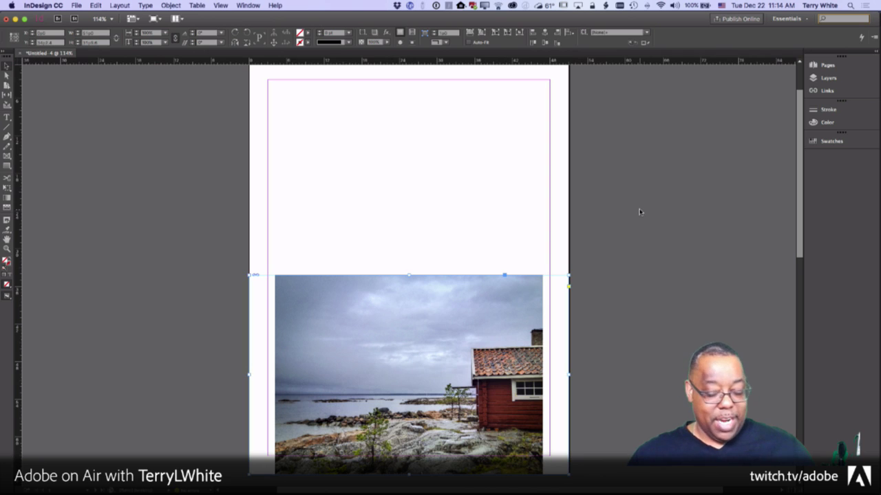
key(super+z)
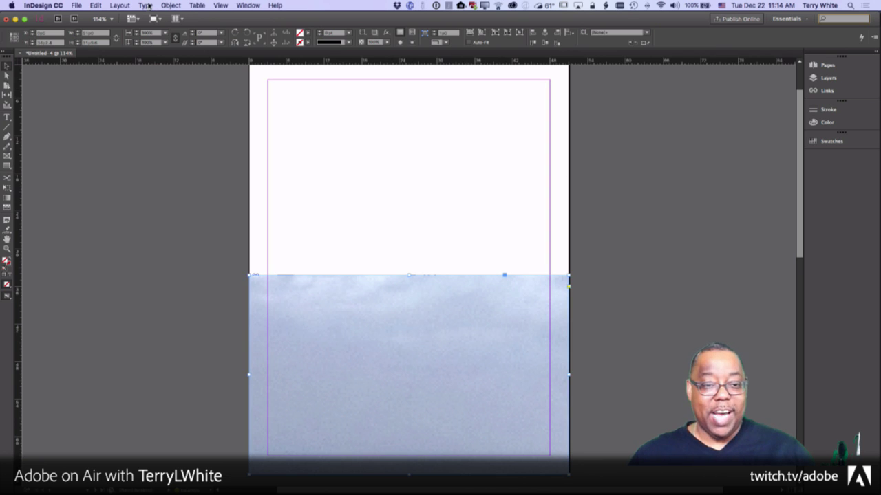
Step: Fill the frame proportionally with the boathouse photo and extend the frame's upper edge to the top of the page
click(171, 5)
mouse_move(258, 171)
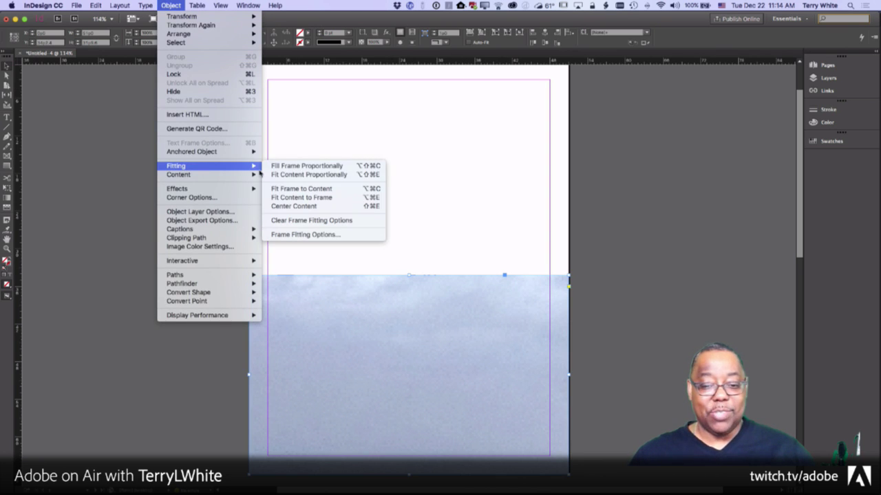
click(325, 167)
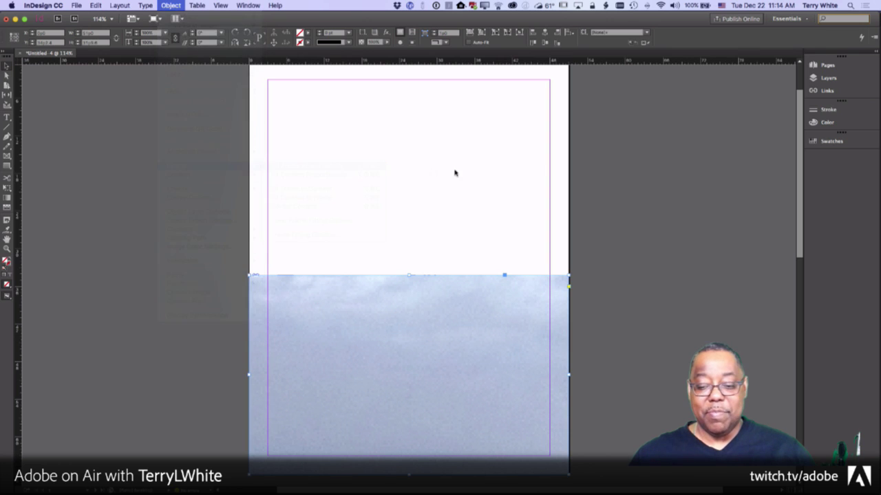
drag(409, 275, 411, 65)
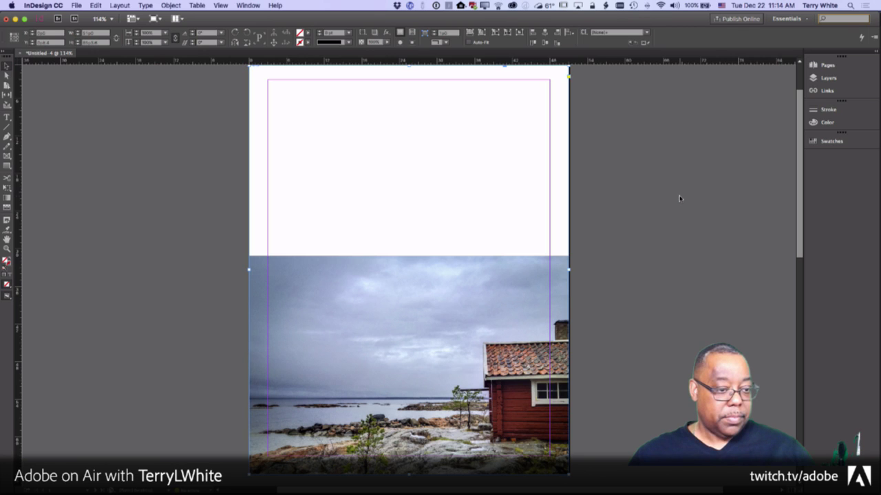
Step: Fill the empty upper part of the photo frame with a light blue sampled from the photo's sky using the Eyedropper tool
click(8, 231)
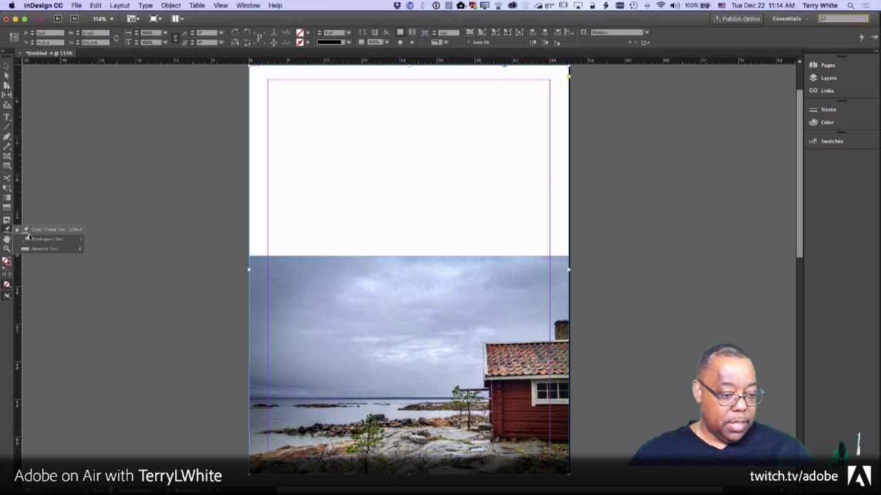
click(72, 240)
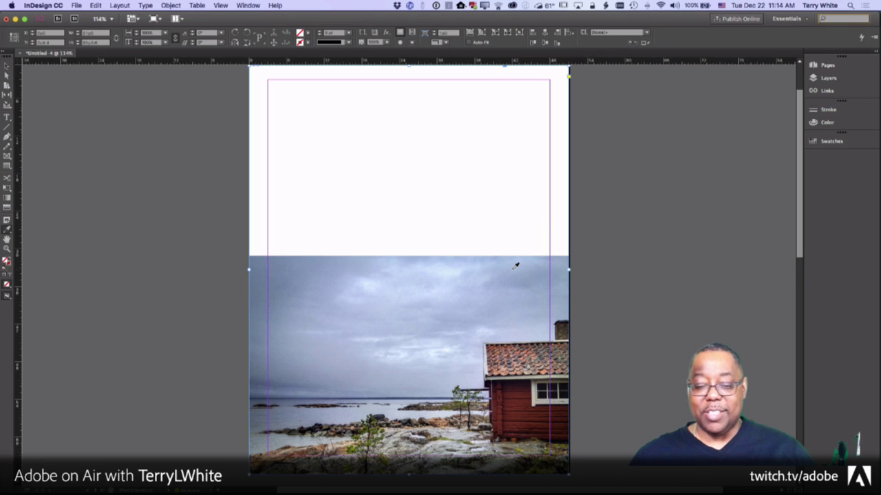
click(288, 257)
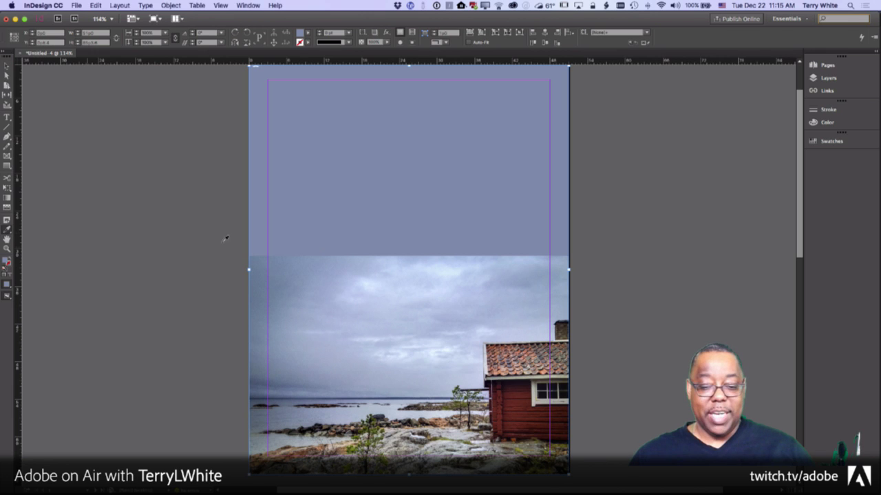
click(357, 258)
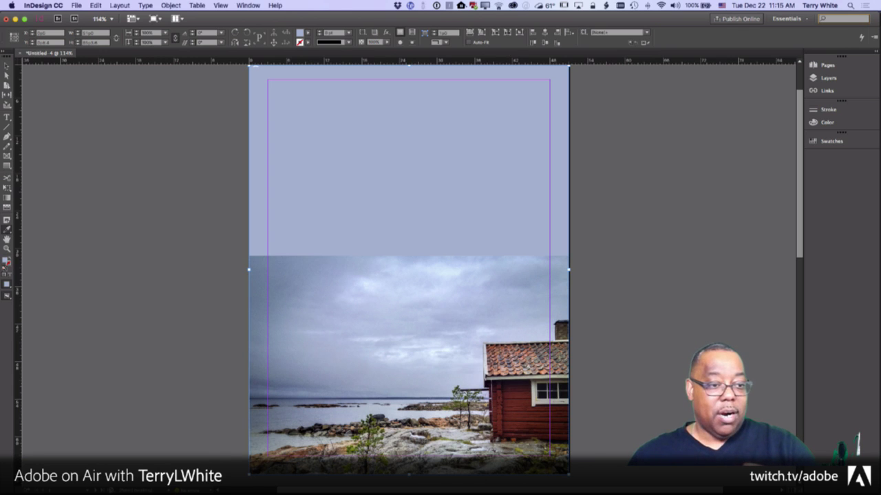
click(148, 154)
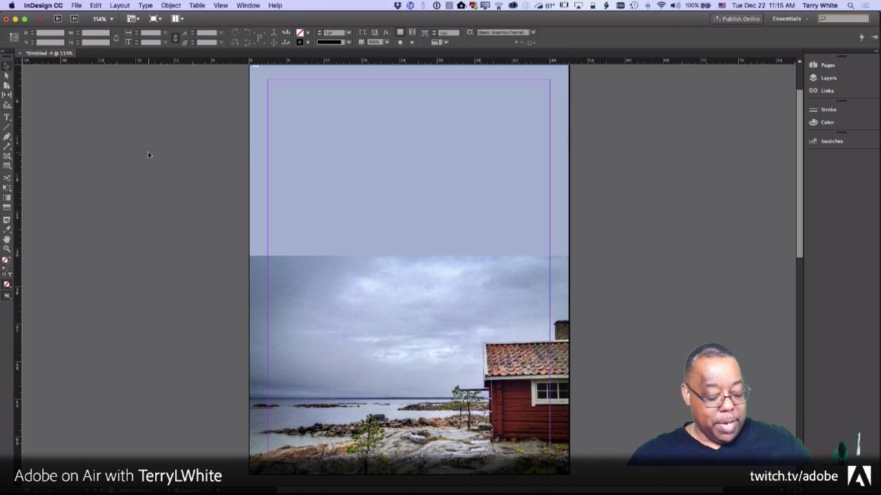
Step: Switch to Chrome to review the sample photography pricing list layout, and return to InDesign
key(super+Tab)
key(super+Tab)
key(super+Tab)
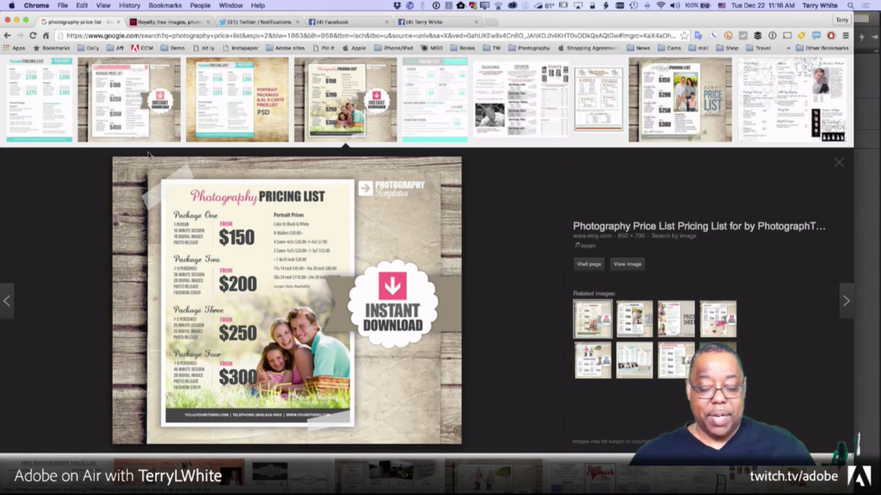
key(super+Tab)
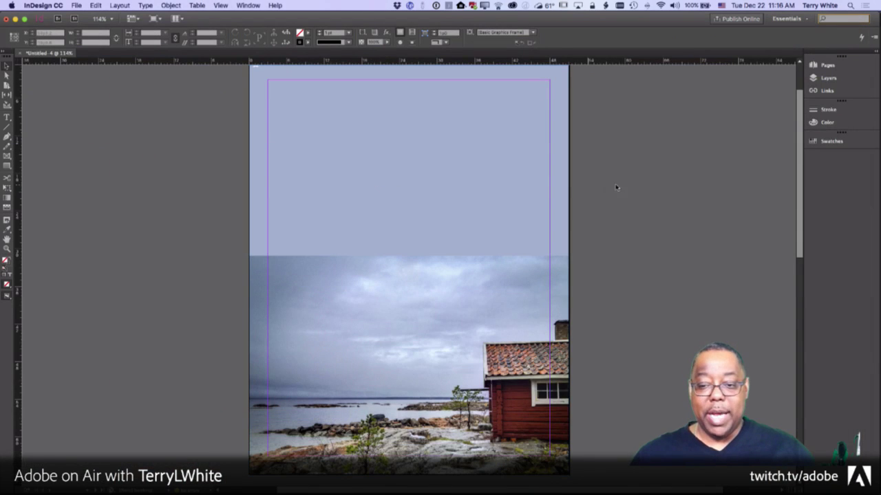
Step: Try moving the full-page photo frame sideways off the page and back, and undo the moves
click(525, 188)
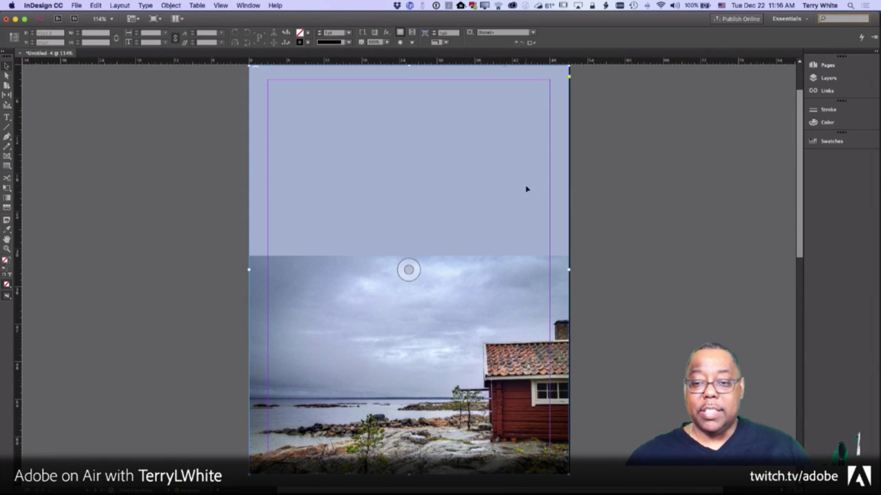
drag(372, 184, 487, 183)
drag(634, 205, 520, 203)
key(super+z)
key(super+z)
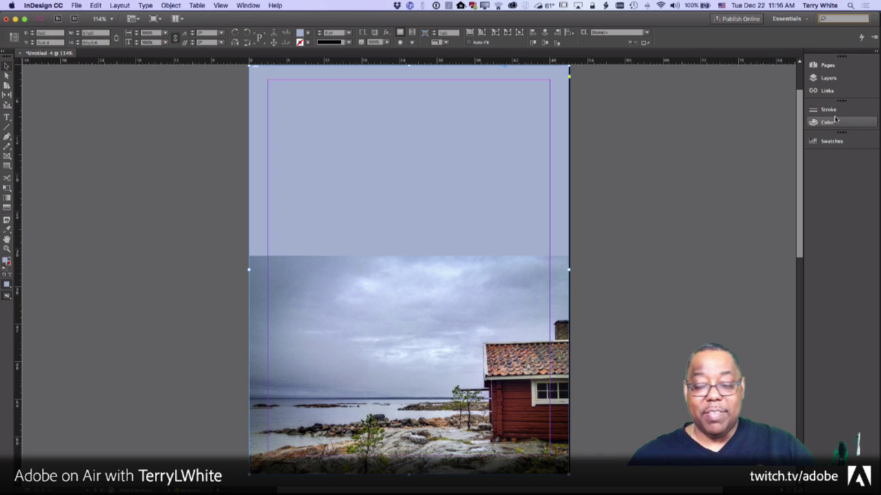
Step: Rename Layer 1 as Background and add a second layer above it
click(822, 77)
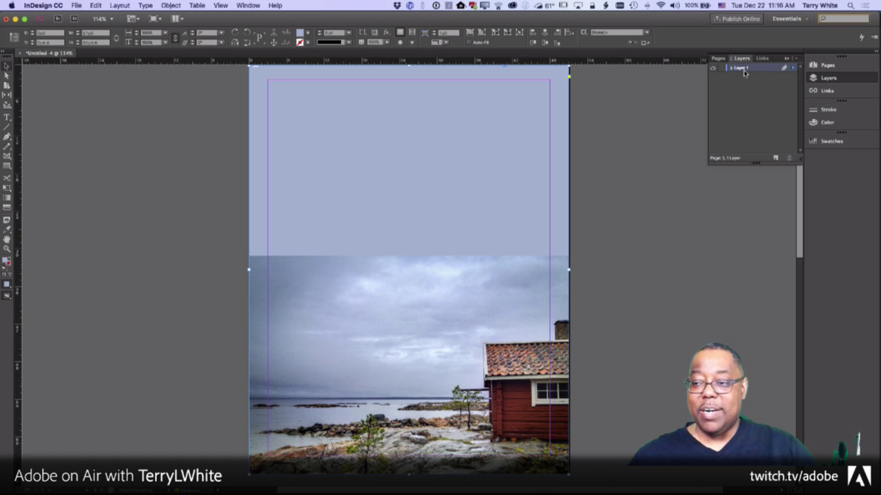
double_click(740, 69)
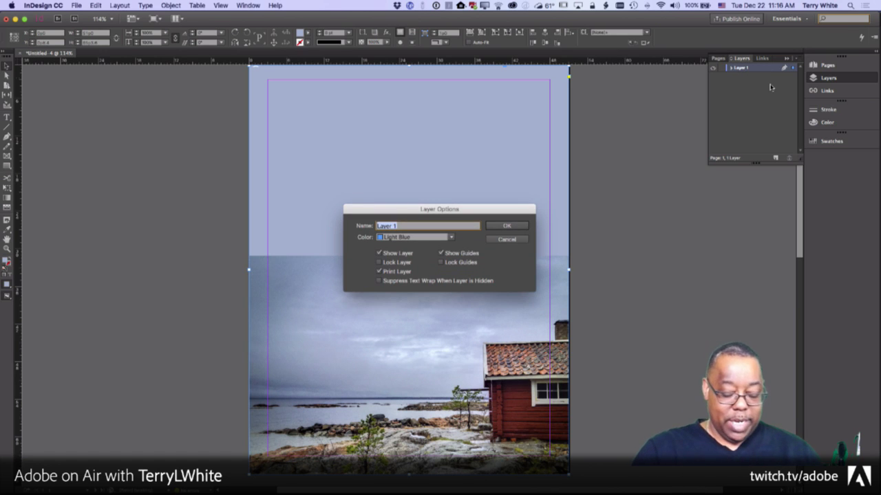
text(Background)
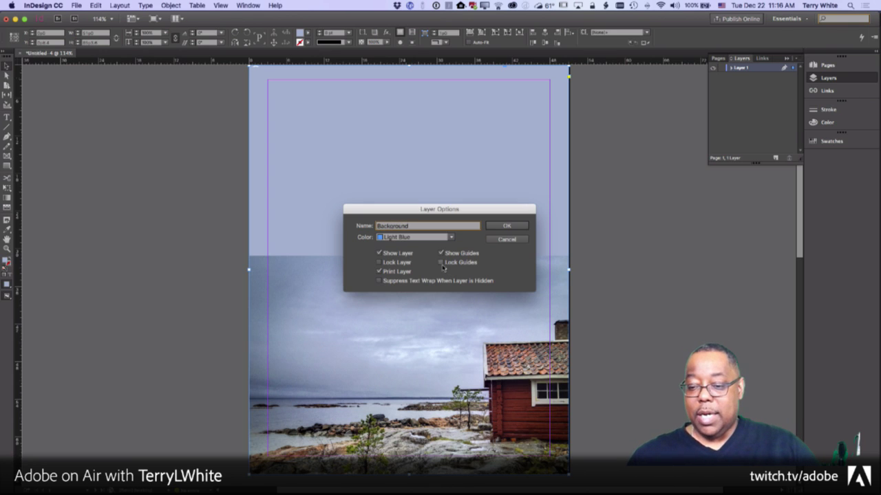
click(507, 225)
click(775, 159)
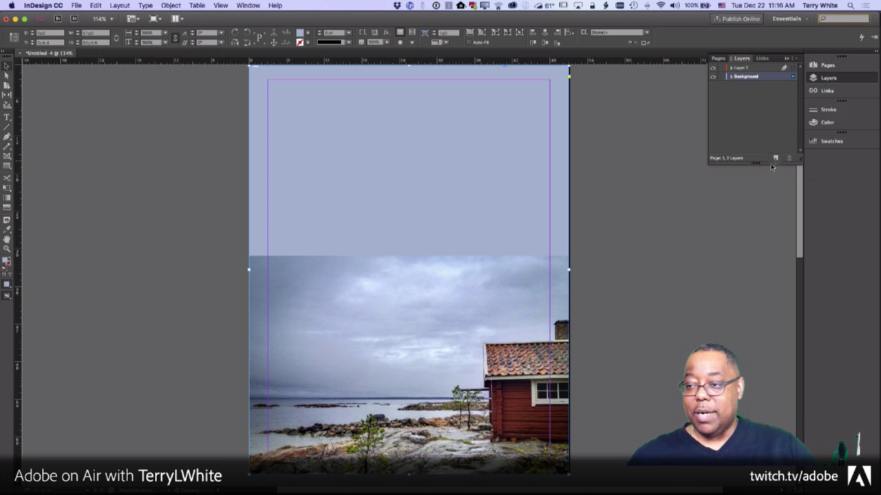
Step: Lock the Background layer and try to move its photo frame on the page
click(721, 77)
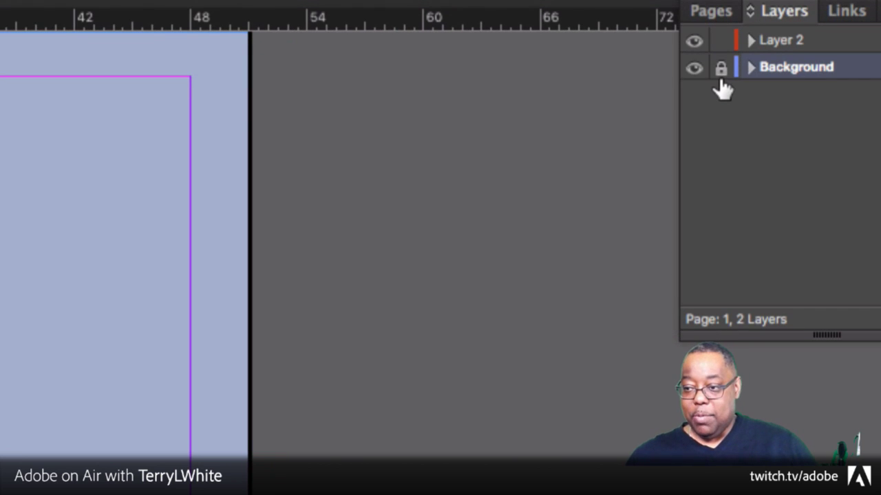
click(720, 77)
click(720, 77)
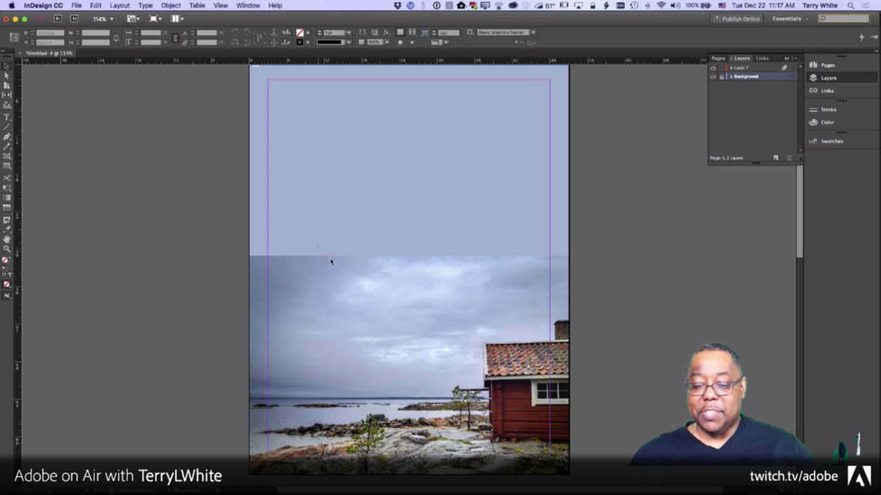
drag(362, 186, 421, 277)
drag(352, 222, 265, 358)
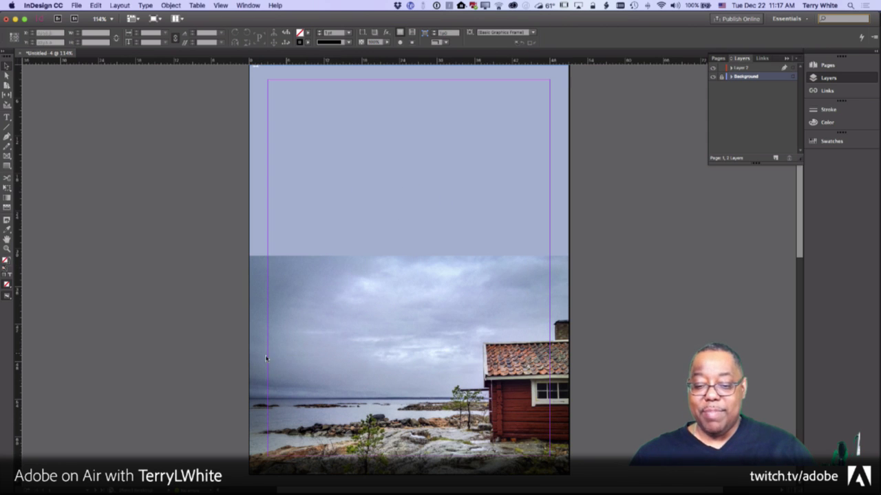
Step: Rename the layer above Background as Text
click(753, 67)
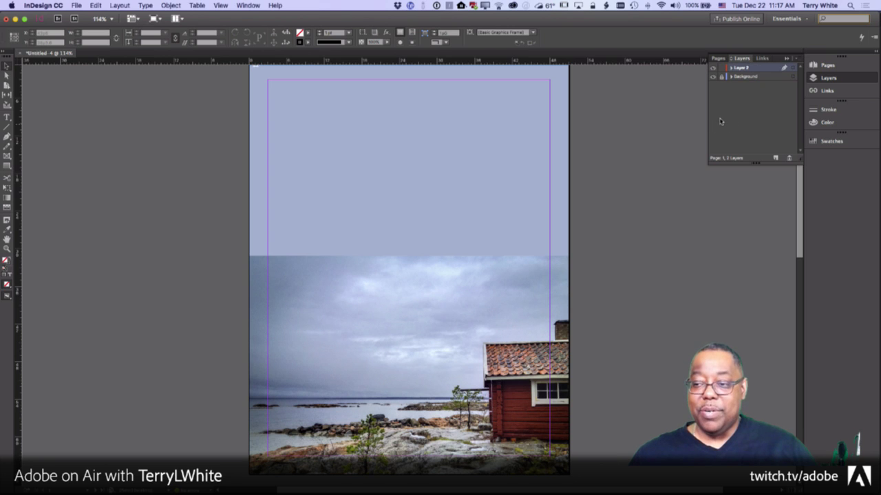
double_click(742, 68)
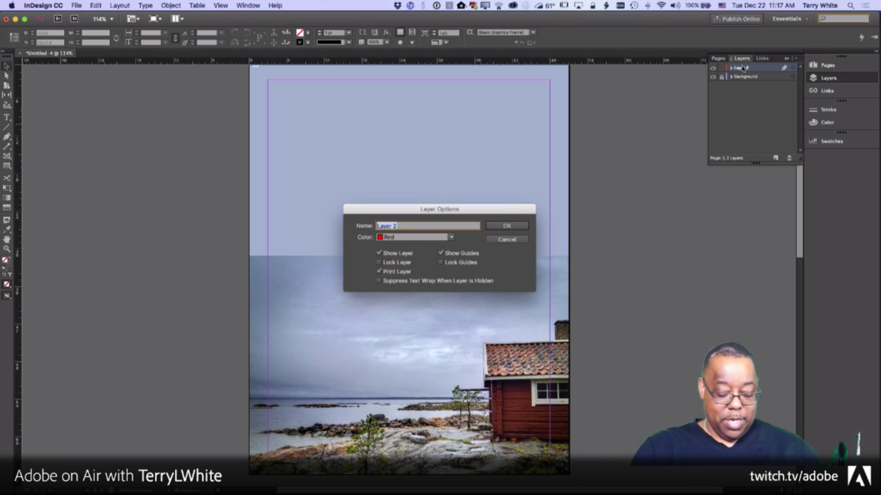
text(Text)
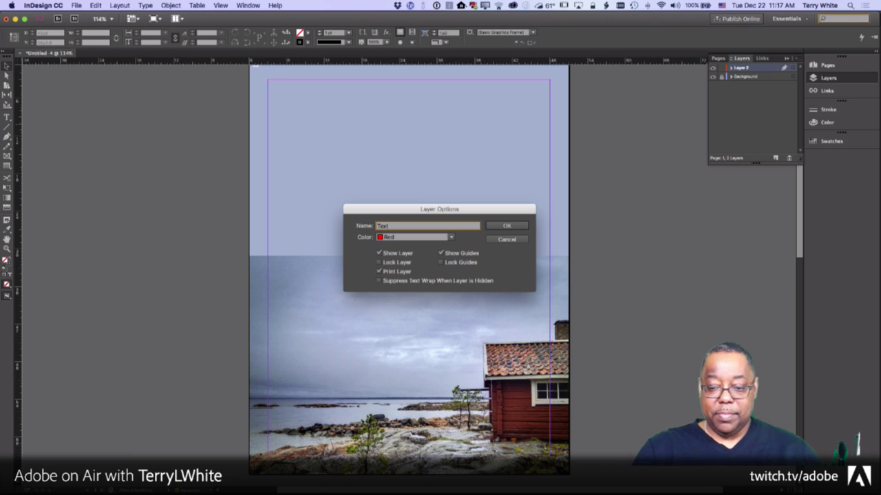
key(Return)
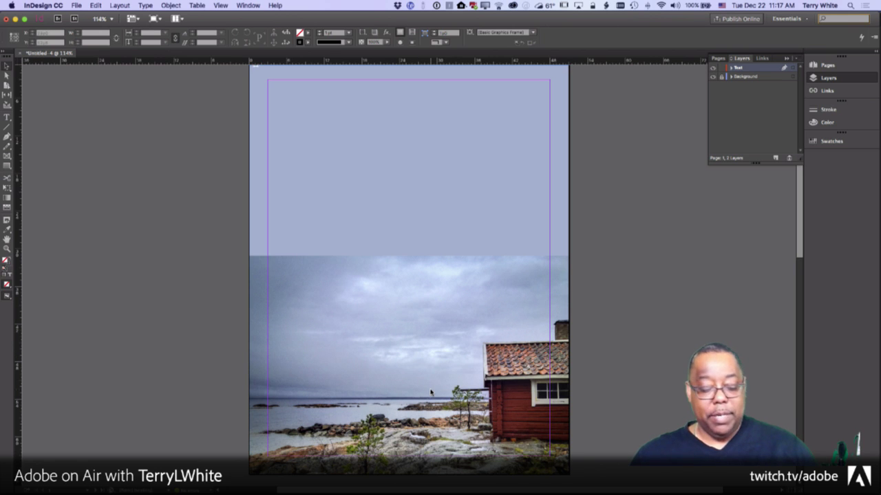
Step: Check the sample pricing list in Chrome, and draw a text frame about 51p0 wide across the page's bottom margin in InDesign
key(super+Tab)
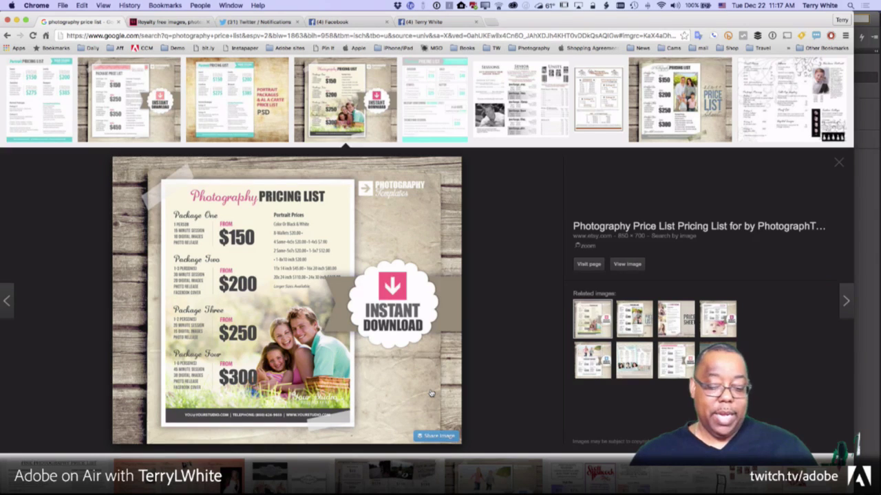
key(super+Tab)
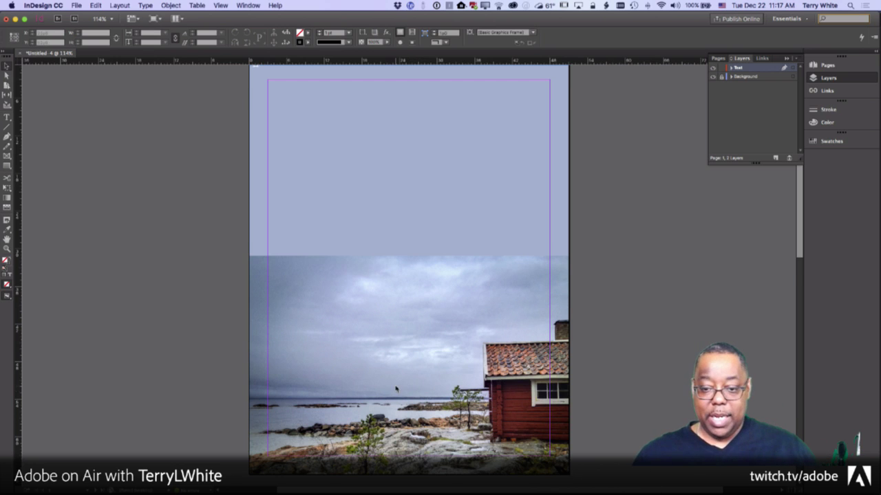
scroll(398, 390, down, 2)
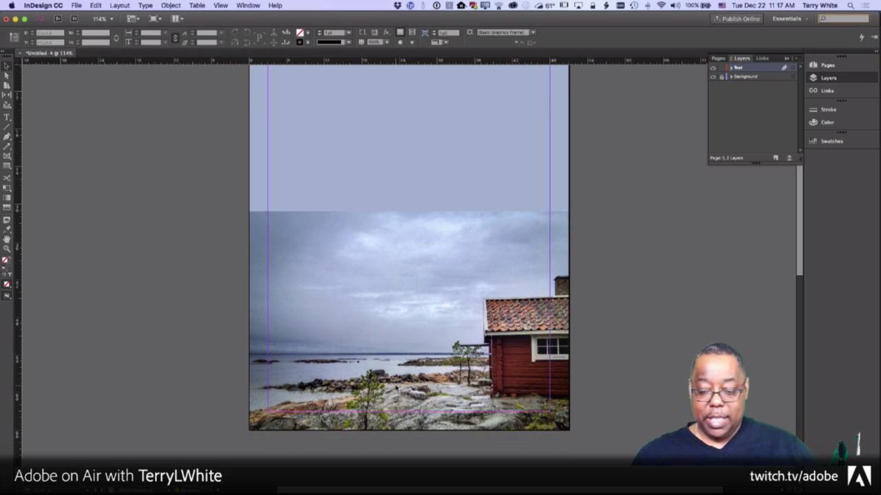
click(7, 119)
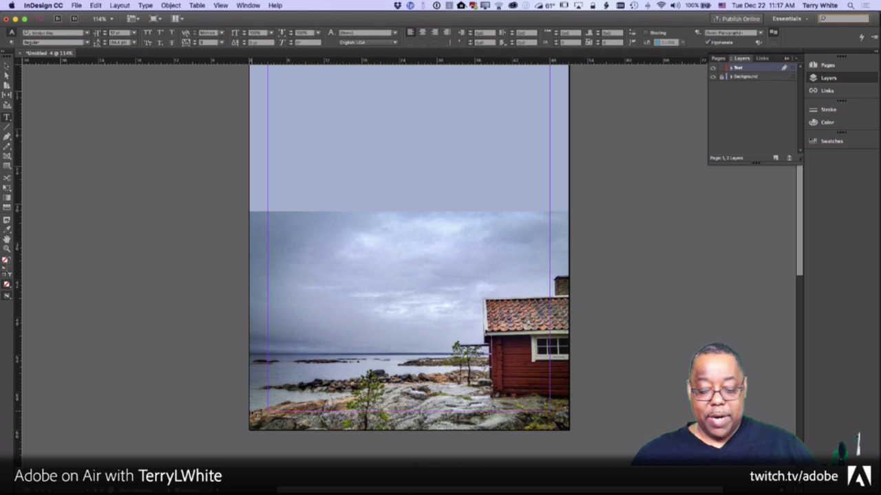
drag(249, 411, 571, 431)
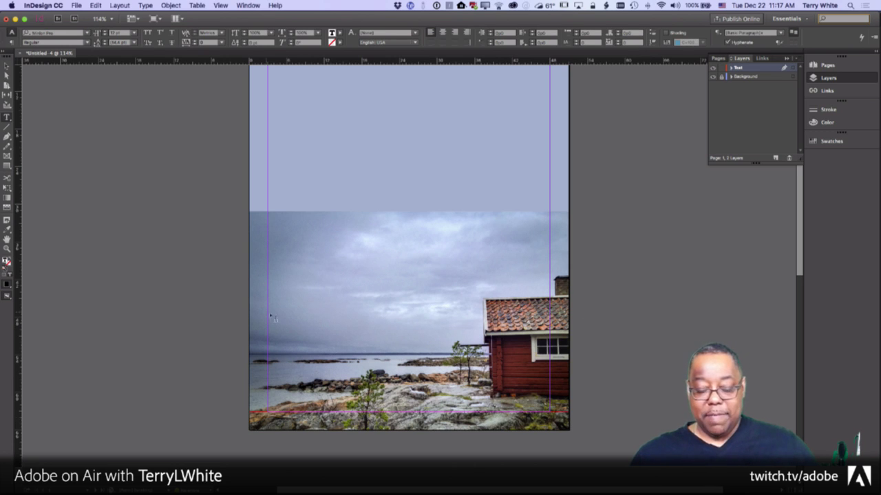
Step: Hide the Background layer and enter the photographer's business name, with capitalized words, in the footer text frame
click(713, 79)
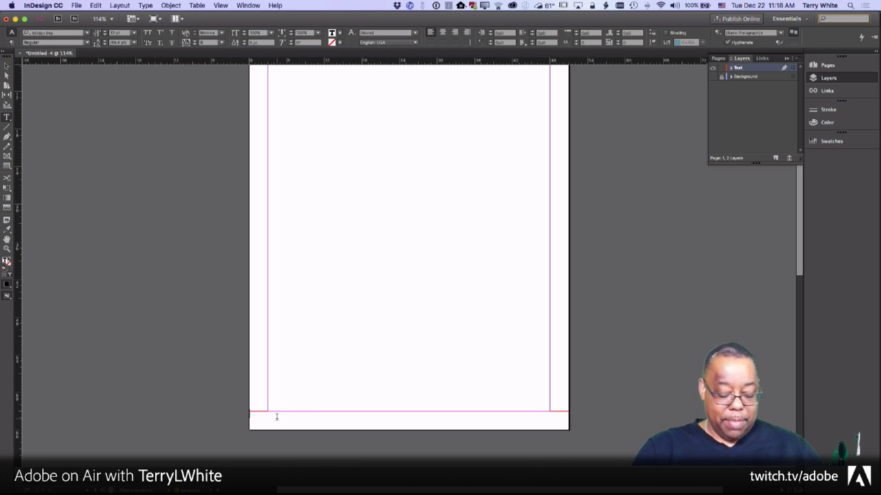
text(Terry white)
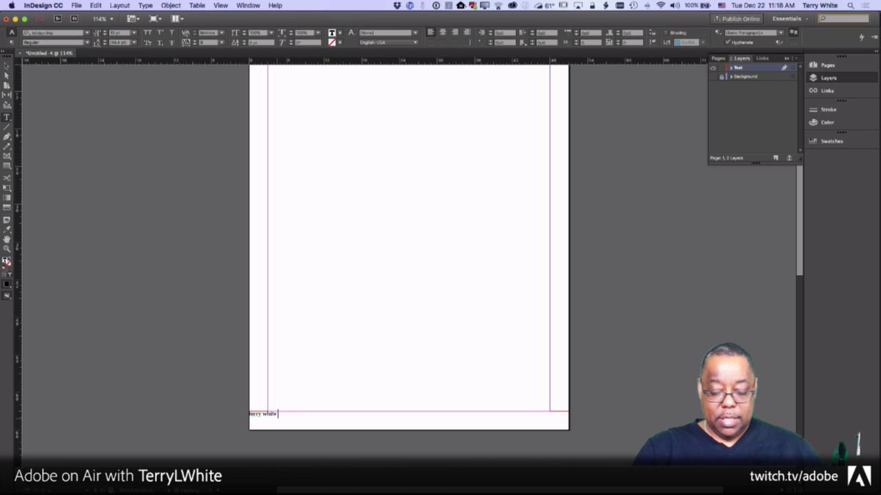
key(BackSpace)
key(BackSpace)
key(BackSpace)
key(BackSpace)
key(BackSpace)
key(BackSpace)
key(BackSpace)
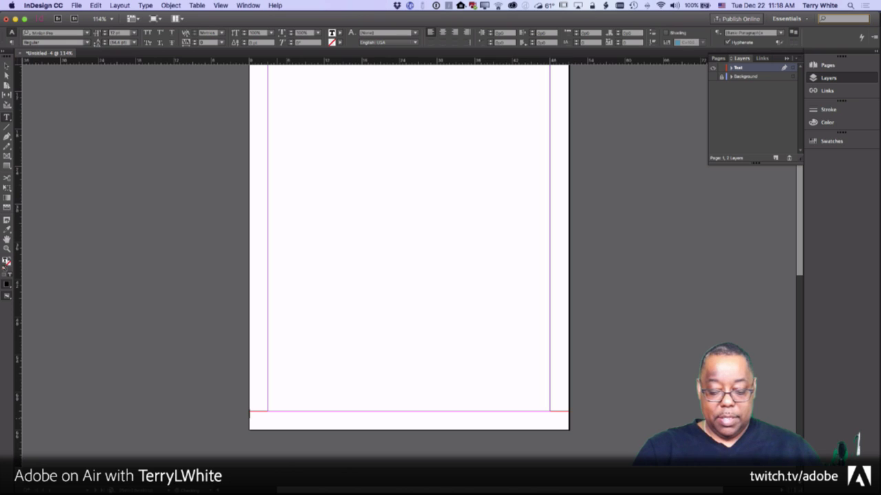
text(Terry White Photography)
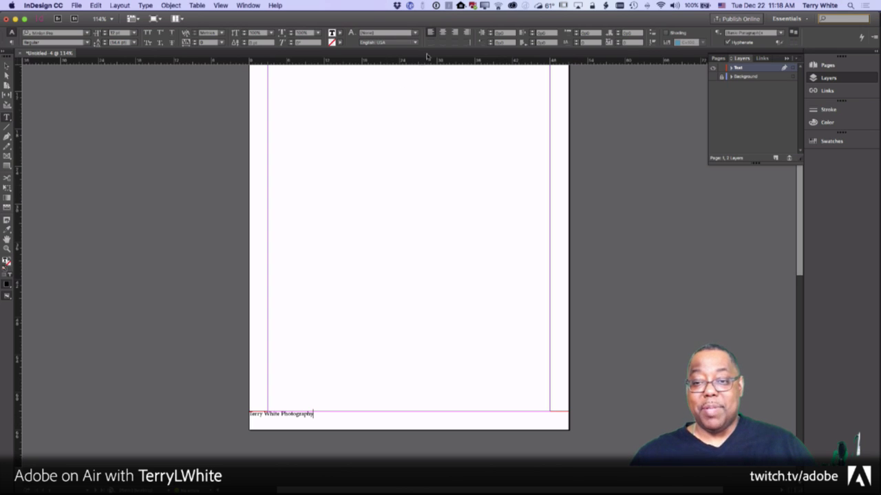
Step: Center the footer text horizontally, and set the frame's vertical justification to Center
click(442, 32)
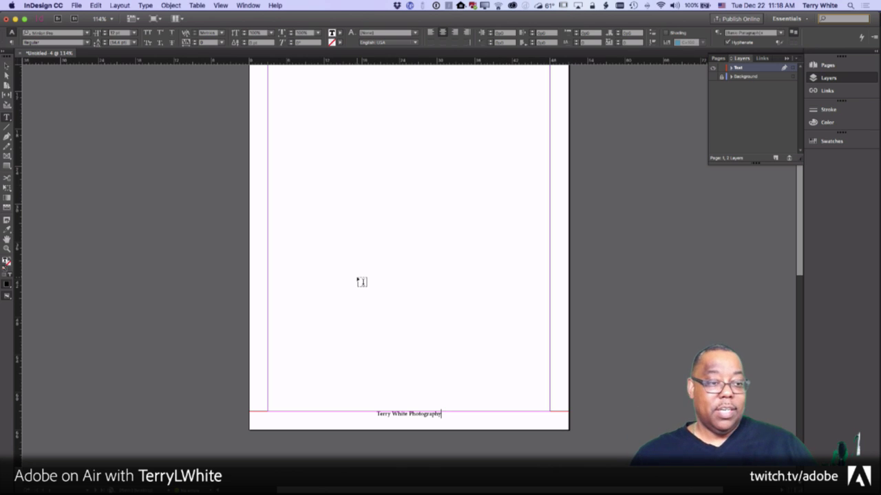
click(6, 66)
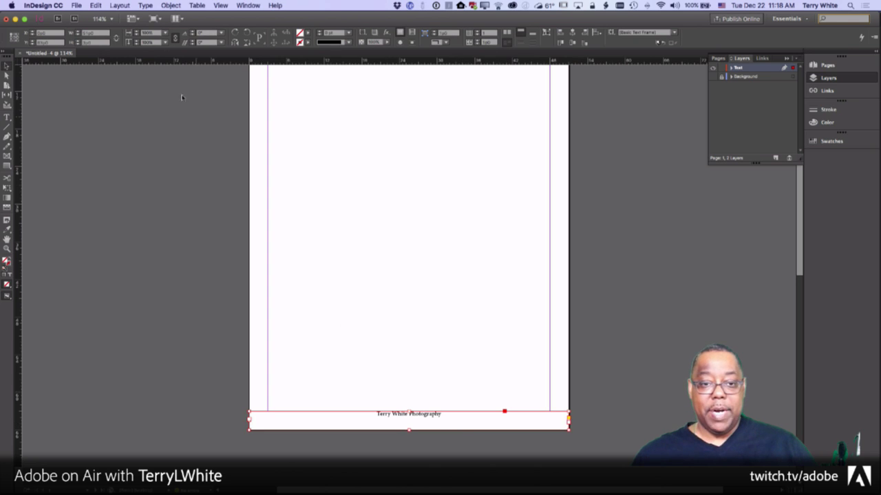
click(171, 5)
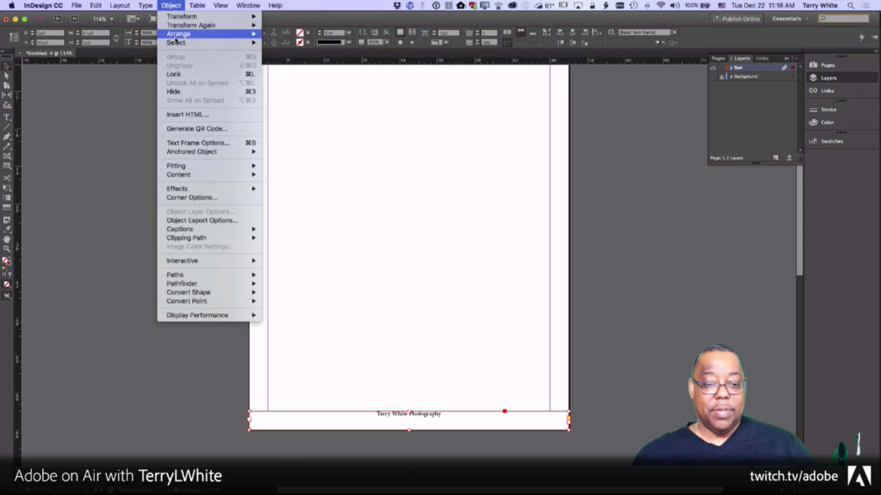
mouse_move(189, 188)
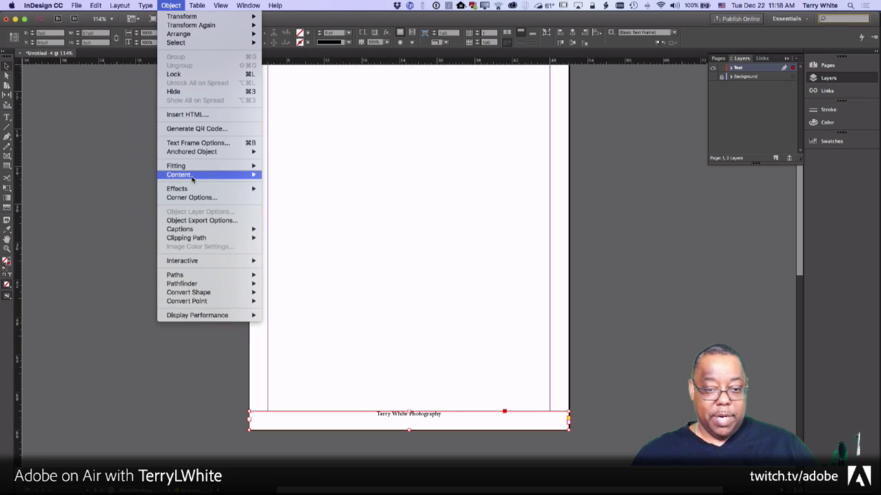
click(198, 143)
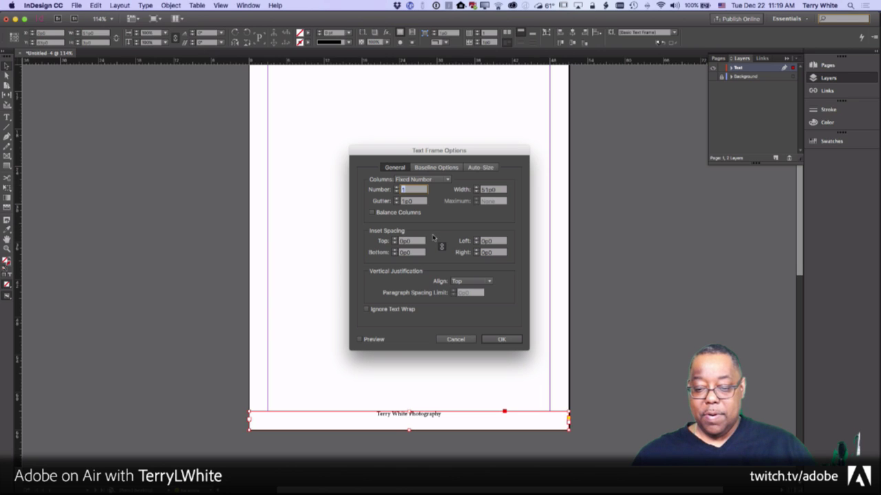
click(476, 282)
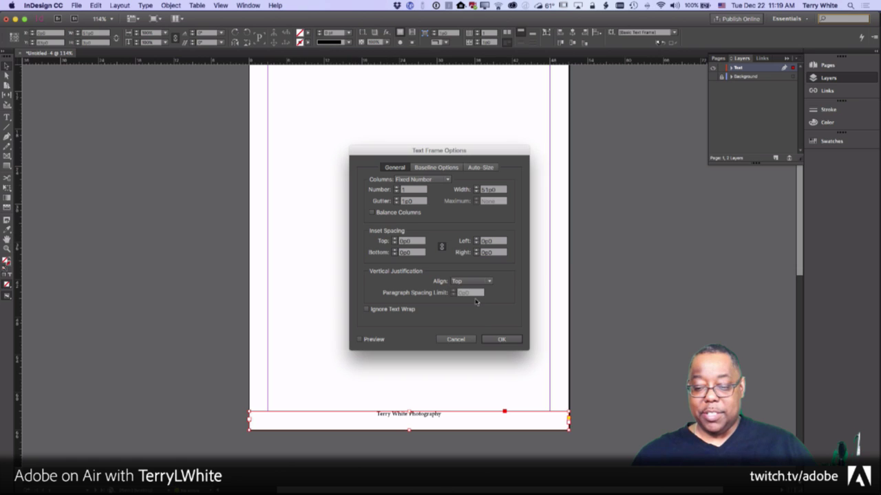
click(469, 283)
click(466, 291)
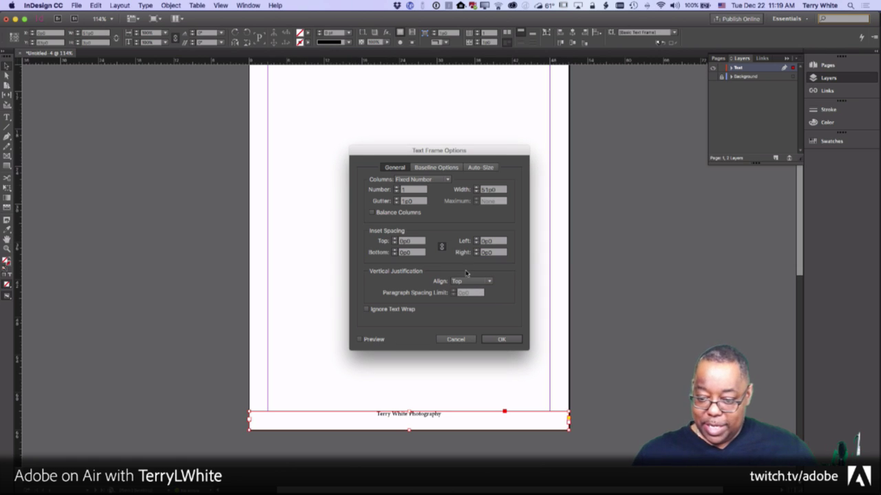
click(468, 281)
click(465, 305)
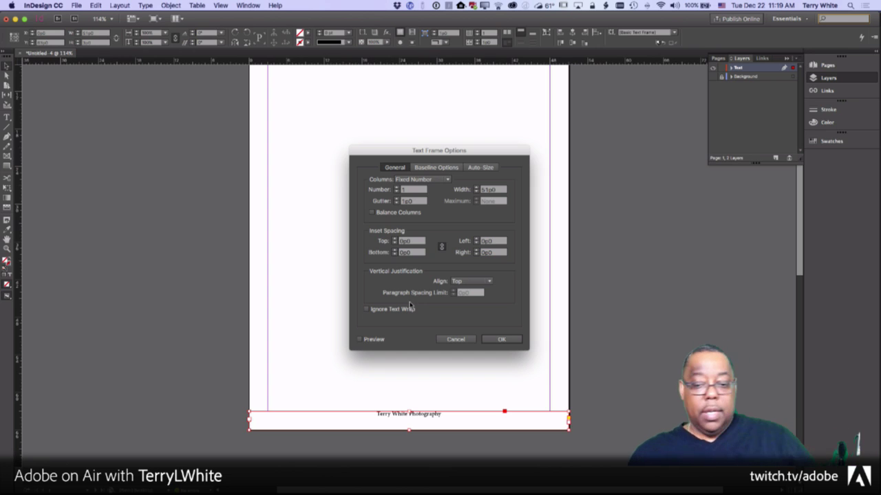
click(473, 281)
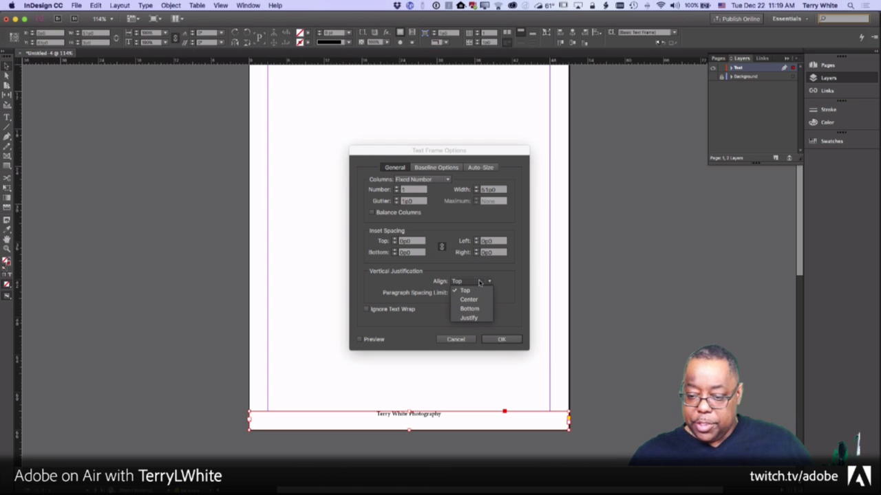
key(Down)
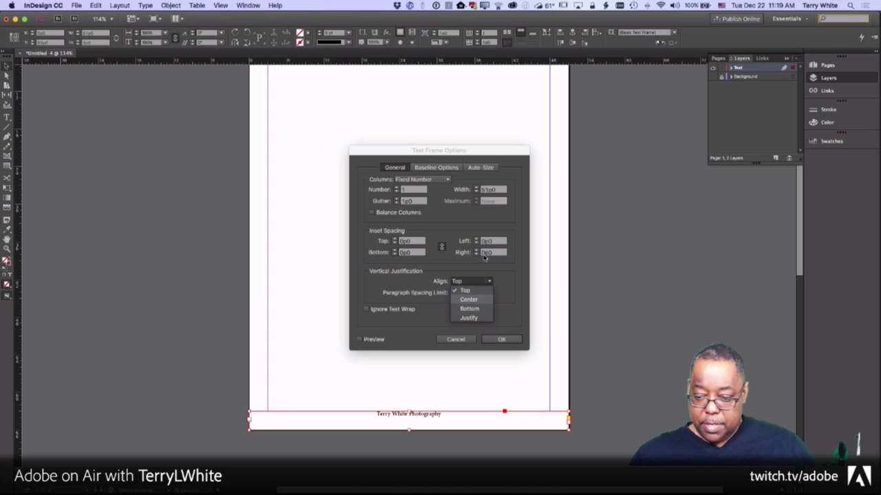
key(Return)
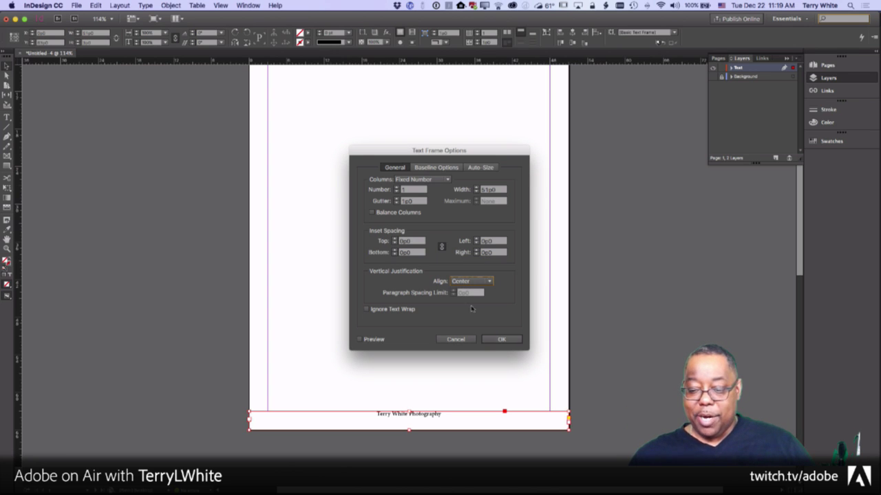
click(490, 339)
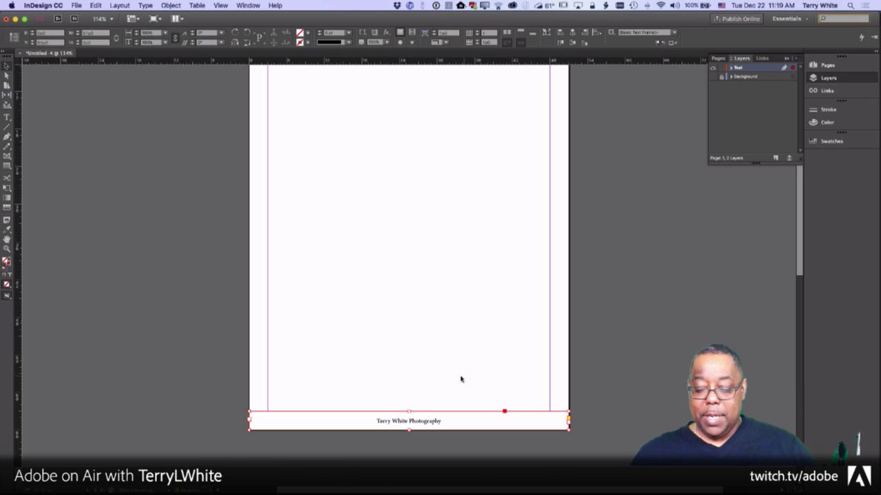
Step: Append "• Atlanta GA •" and the business's website address to the footer line, and show the Background layer again
double_click(438, 421)
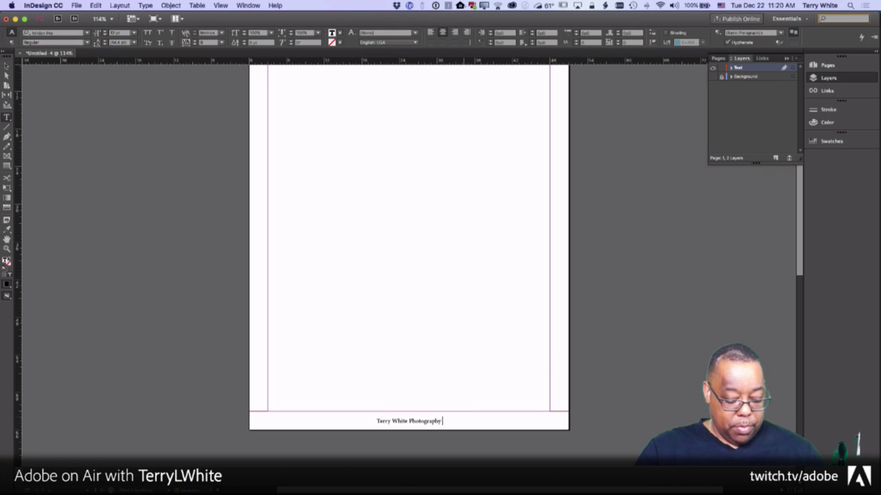
text(•)
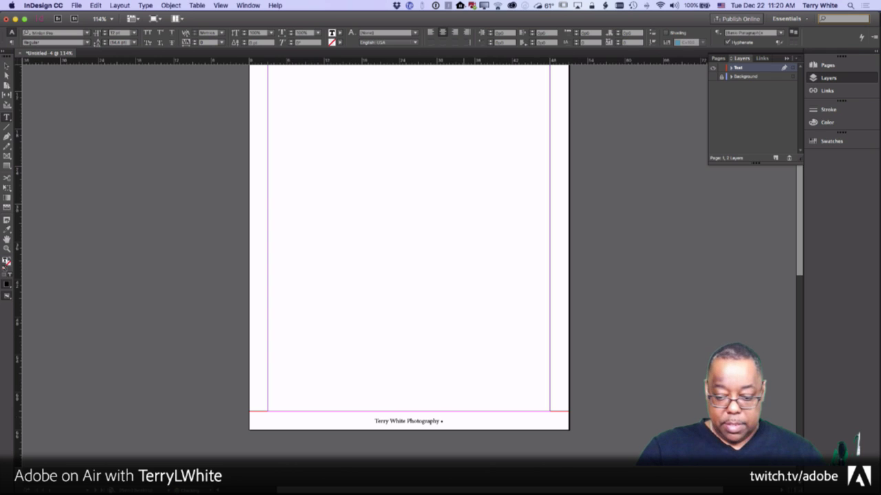
text( Altanta G)
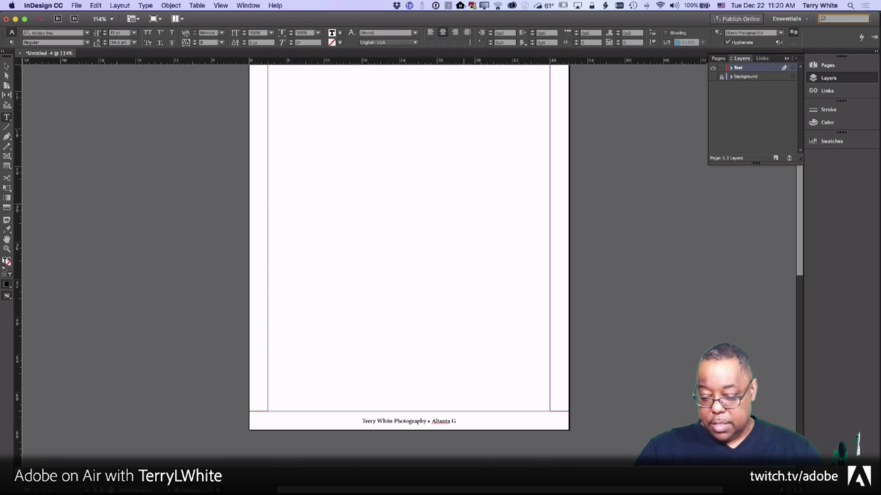
key(BackSpace)
key(BackSpace)
key(BackSpace)
key(BackSpace)
key(BackSpace)
key(BackSpace)
key(BackSpace)
key(BackSpace)
text(tlant)
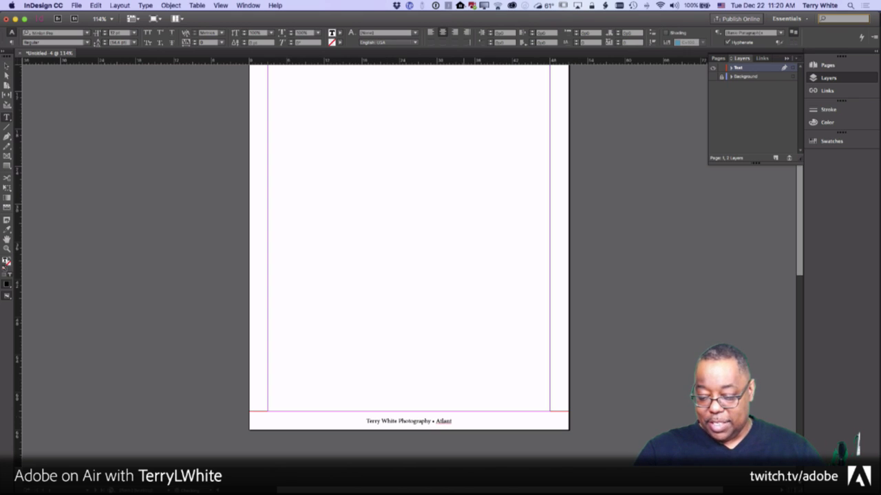
text(a GA)
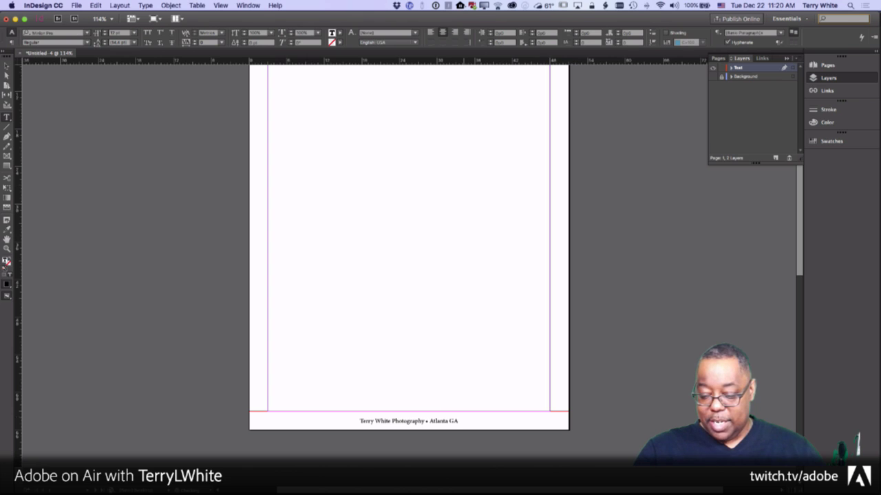
text( •)
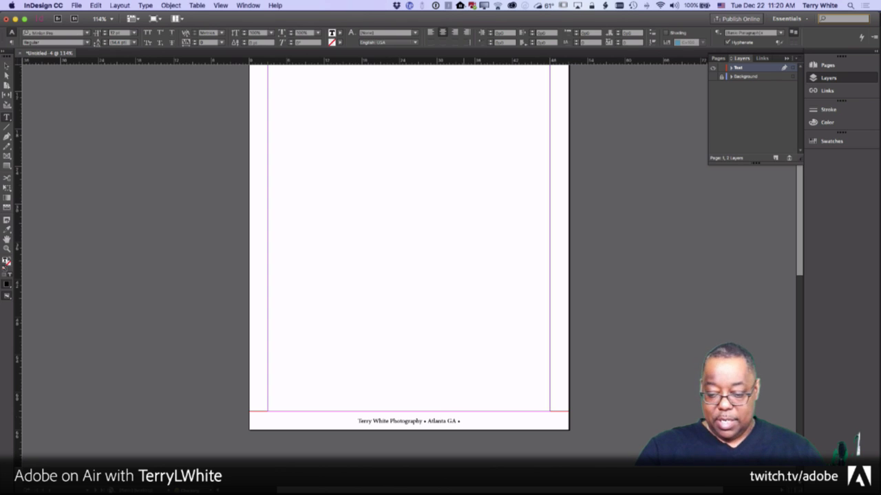
text( www.te)
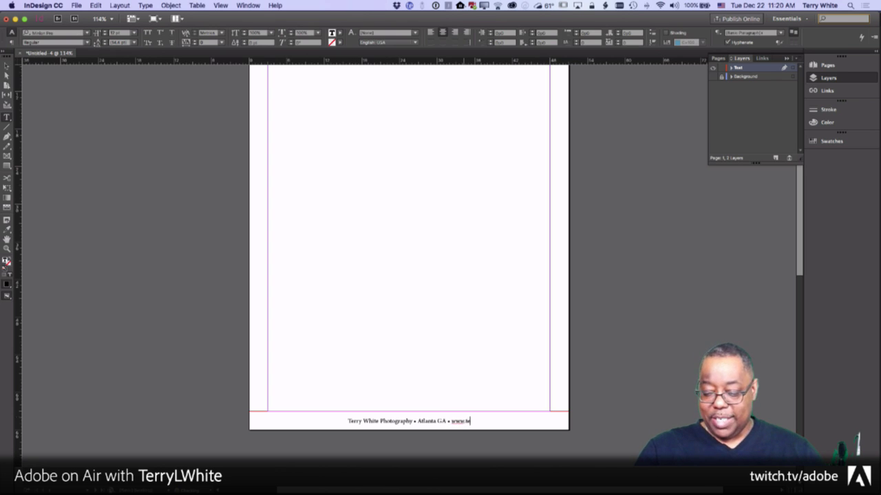
text(rrywhitephotogra)
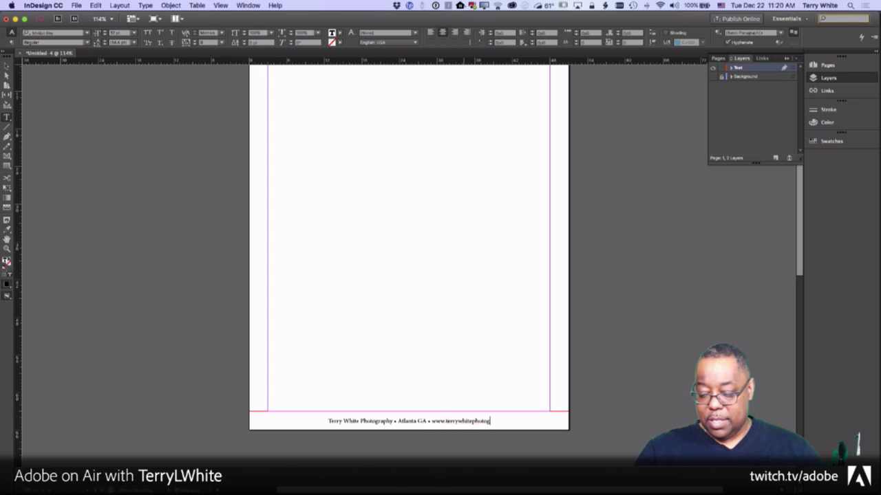
text(phy.com)
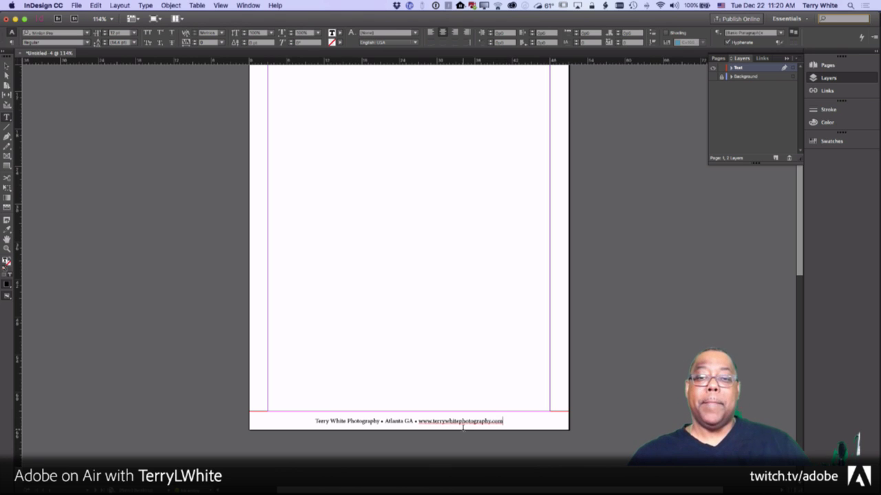
click(713, 77)
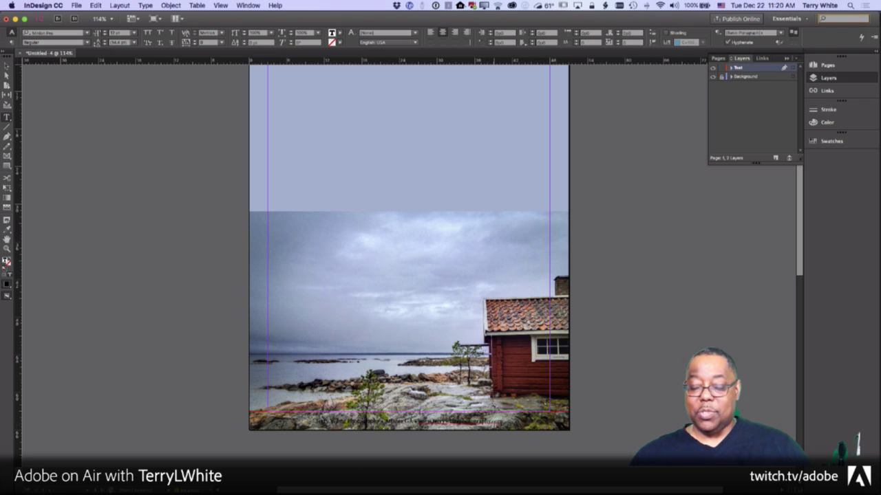
Step: Check the footer of the sample pricing list in Chrome, and recolor the entire footer line in InDesign with the Paper swatch
click(494, 427)
key(super+Tab)
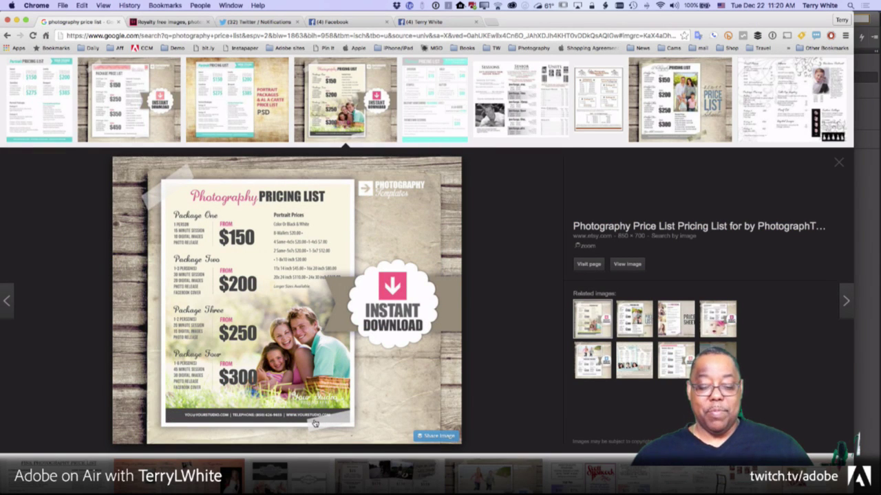
key(super+Tab)
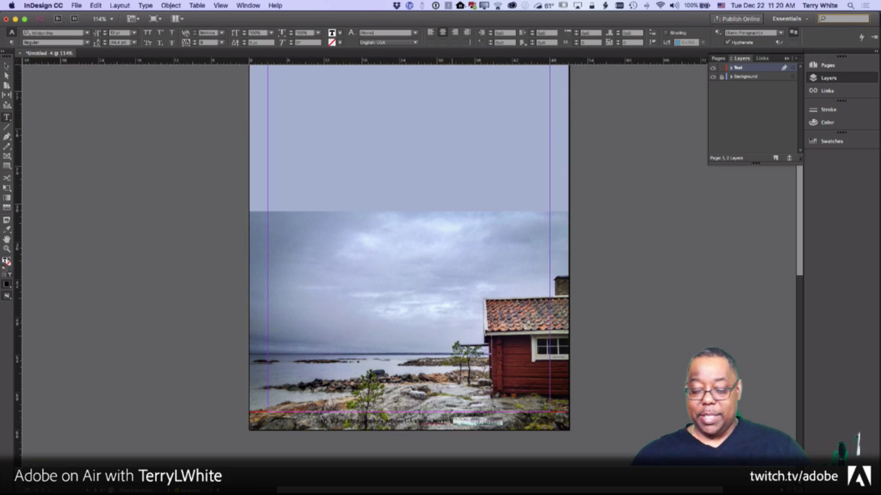
drag(505, 421, 292, 417)
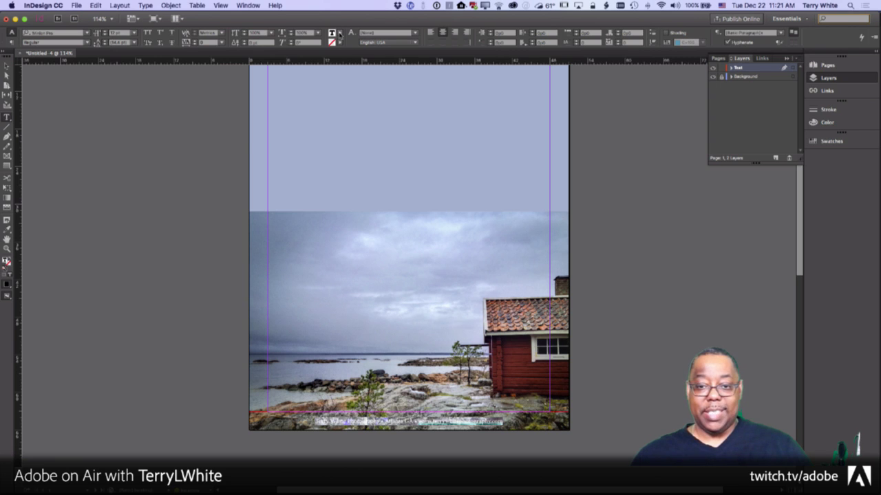
click(337, 34)
click(272, 71)
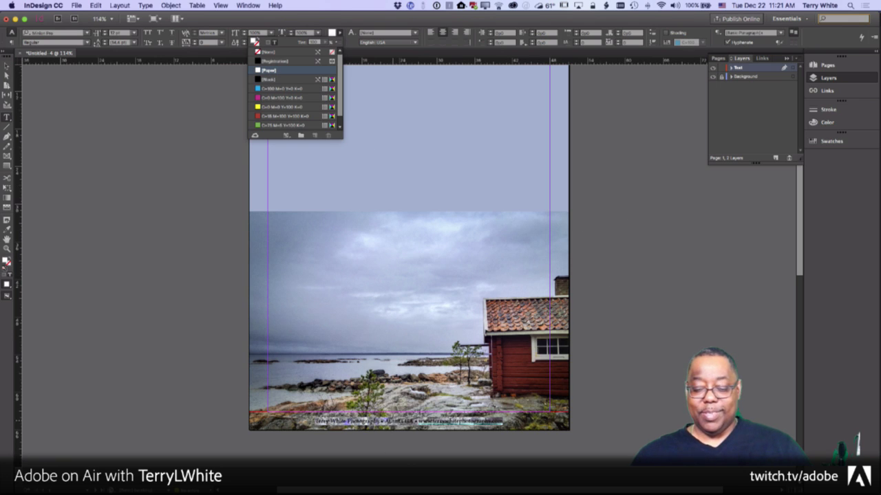
click(391, 421)
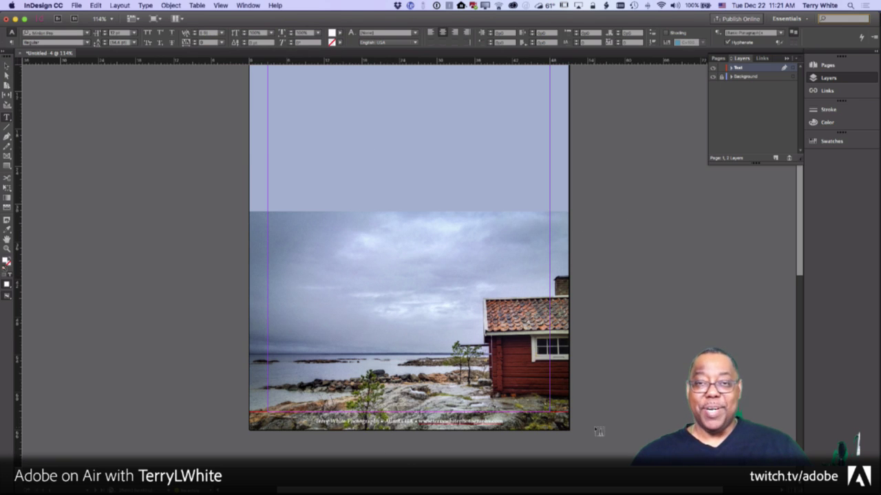
Step: Select the footer text frame and try Black and C=100 M=90 Y=10 K=0 as its fill color
click(7, 66)
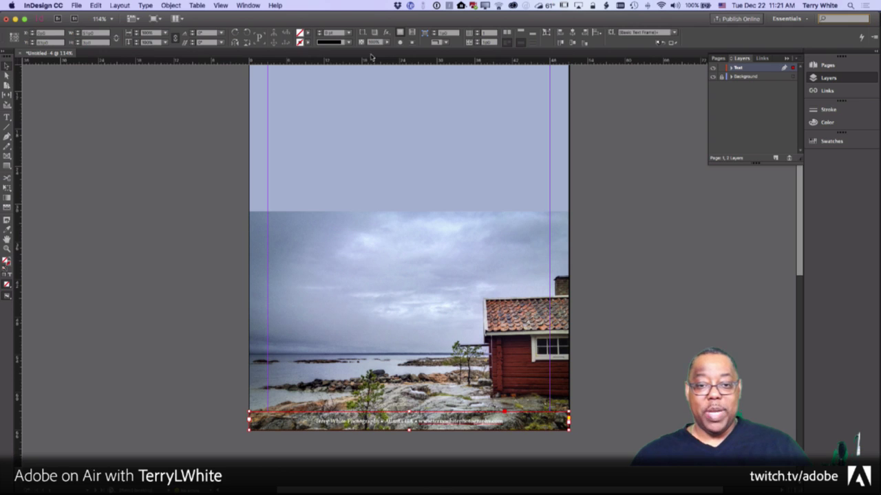
click(309, 33)
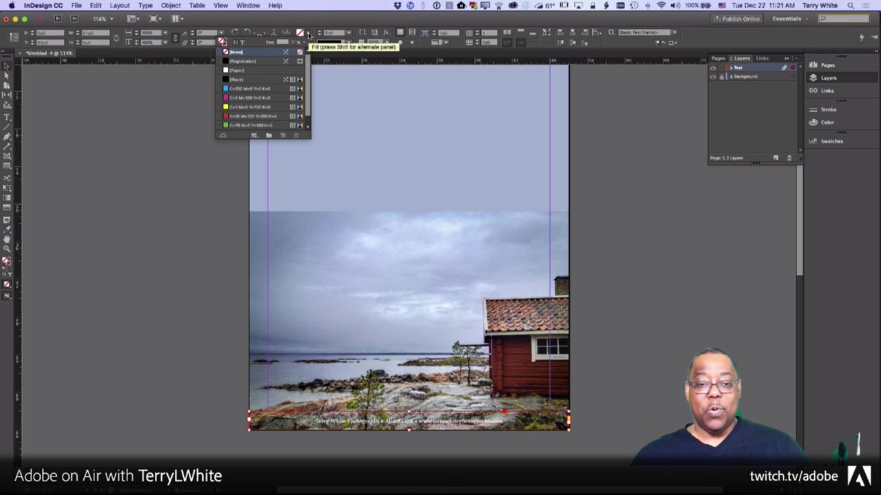
click(264, 81)
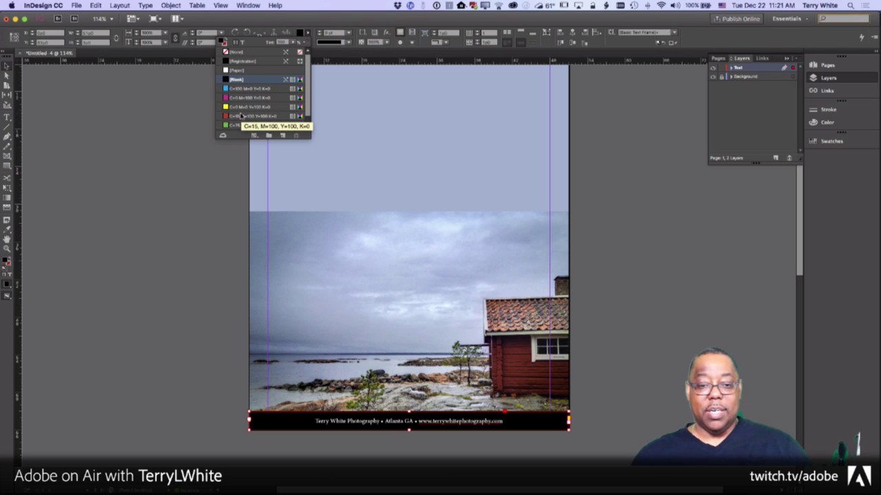
scroll(259, 119, down, 1)
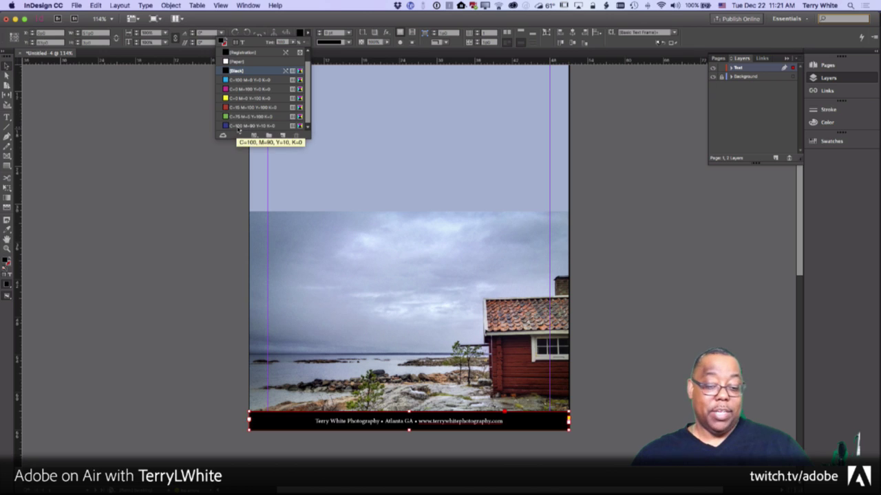
click(239, 127)
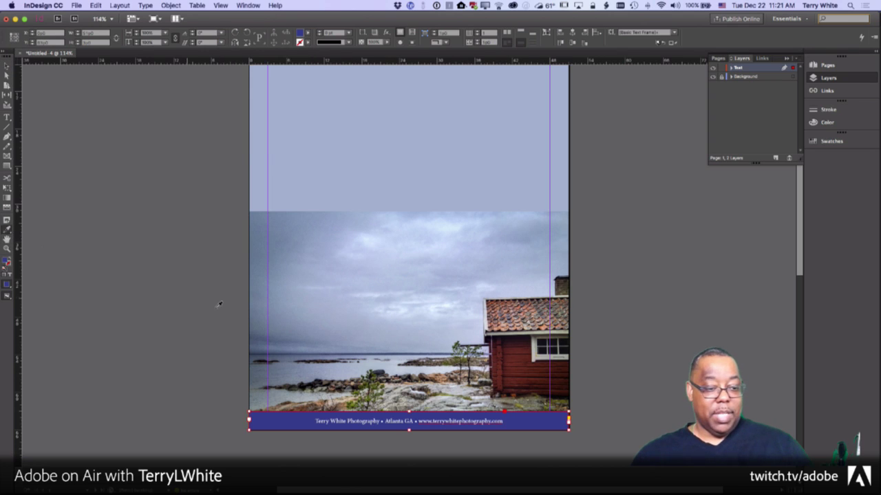
Step: Fill the footer frame with a dark red sampled from the boathouse using the Eyedropper, and bring up the Color Theme Tool option
click(505, 348)
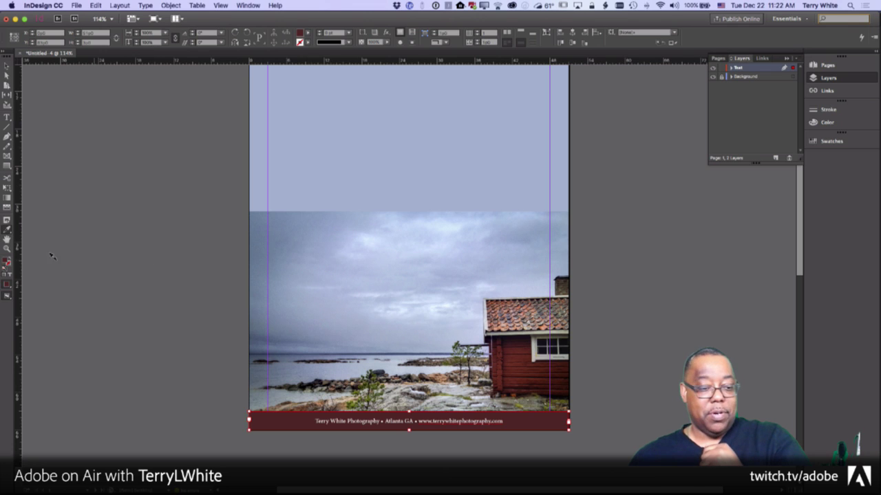
click(7, 231)
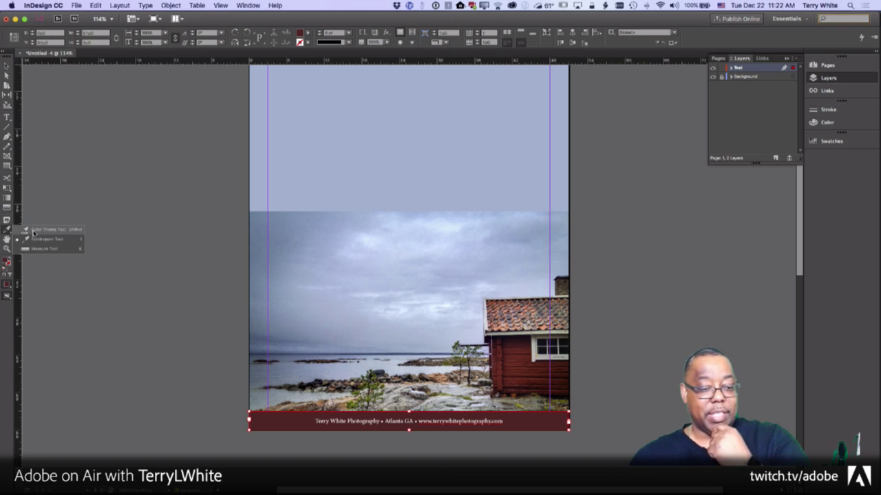
Step: Extract a color theme from the coastal cabin photo with the Color Theme Tool and pick its olive green
click(33, 231)
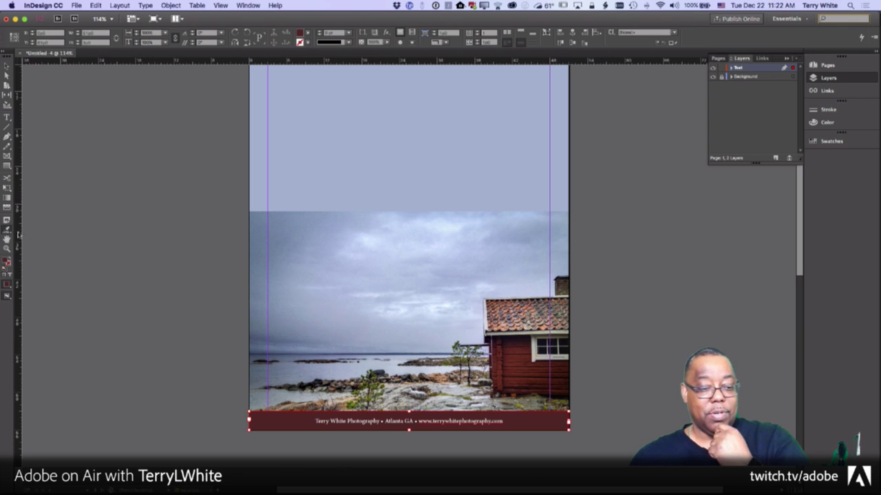
click(318, 308)
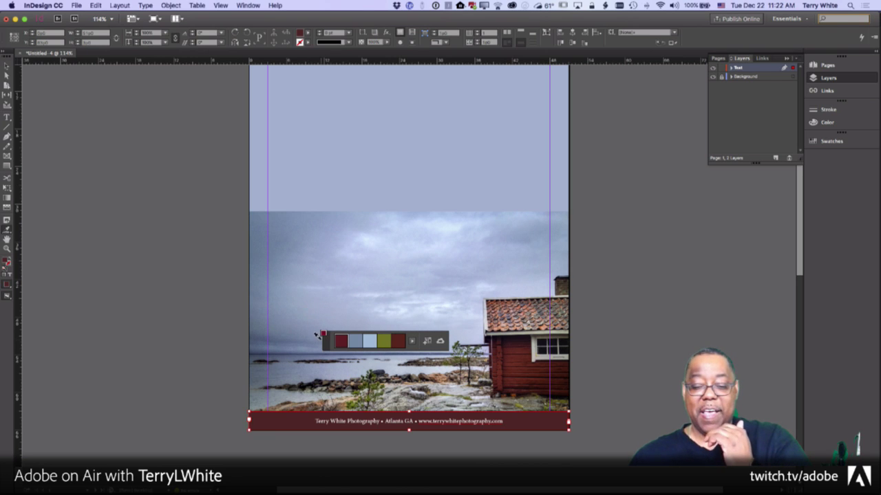
drag(327, 348, 616, 291)
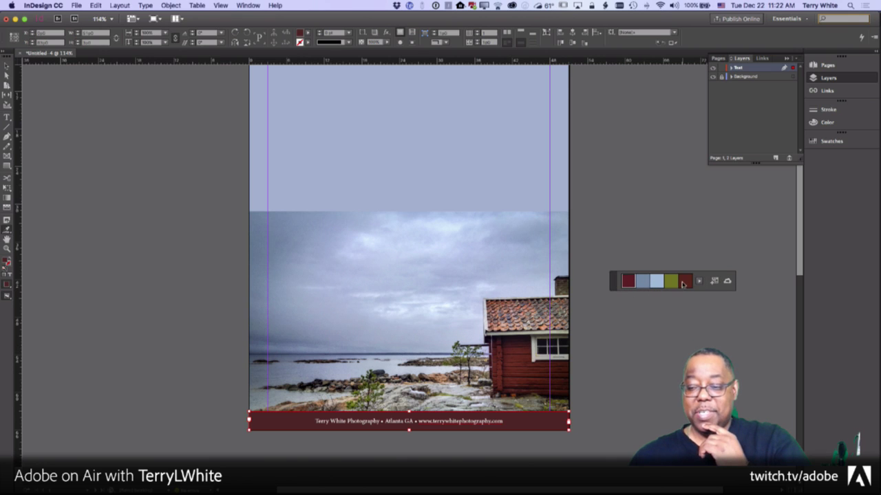
click(671, 283)
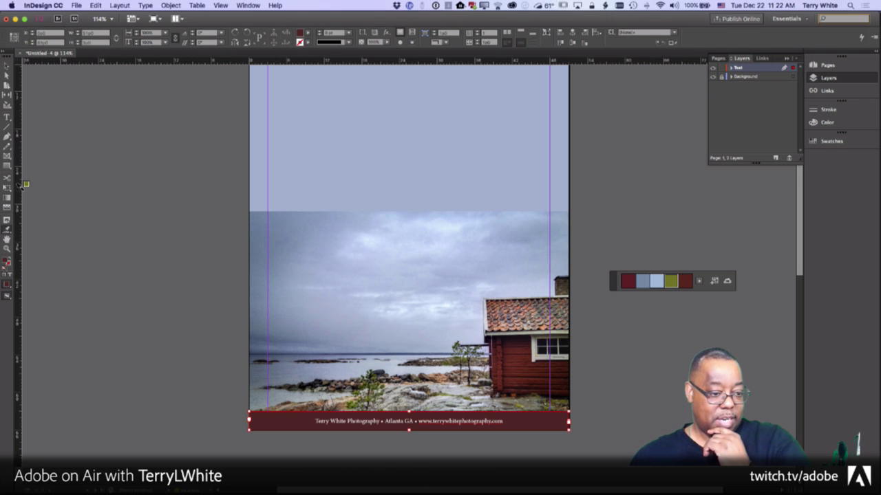
click(7, 66)
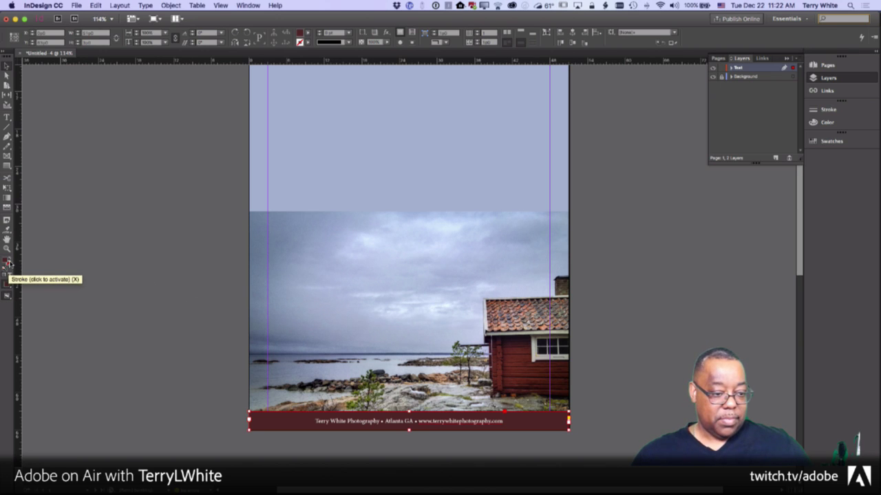
Step: Add the extracted color theme to the document's swatches and expand the Colorful_Theme group
click(8, 230)
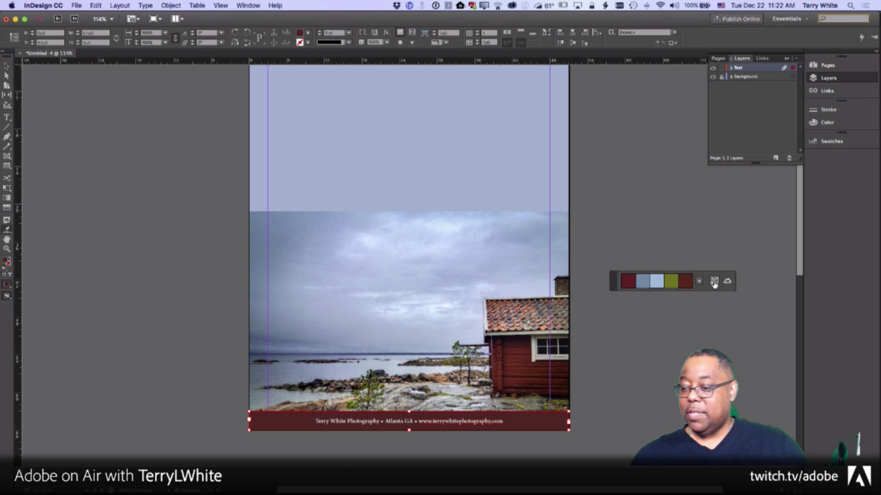
click(828, 142)
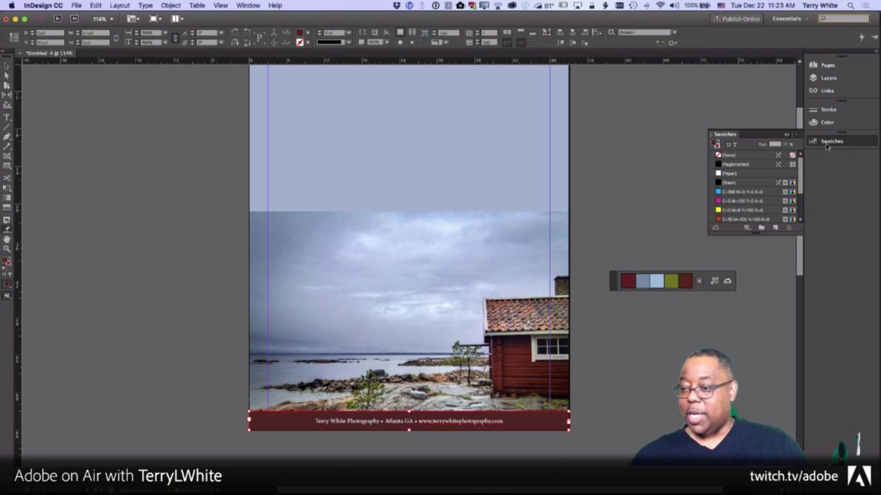
scroll(776, 189, down, 3)
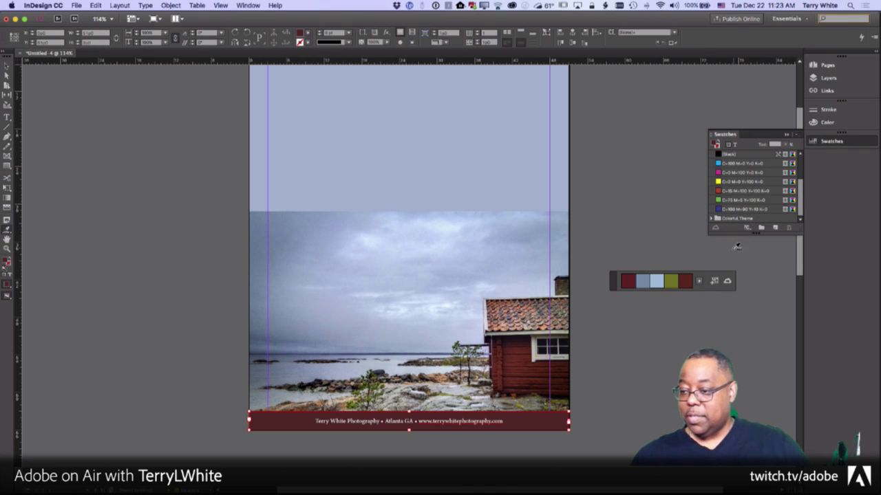
click(712, 218)
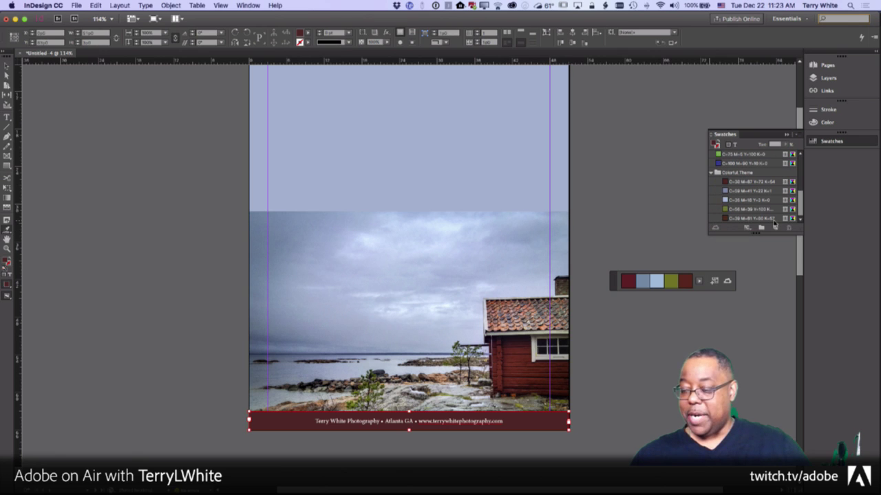
Step: Try the Colorful_Theme swatches as the footer bar's fill and settle on the darker grey-blue one
key(v)
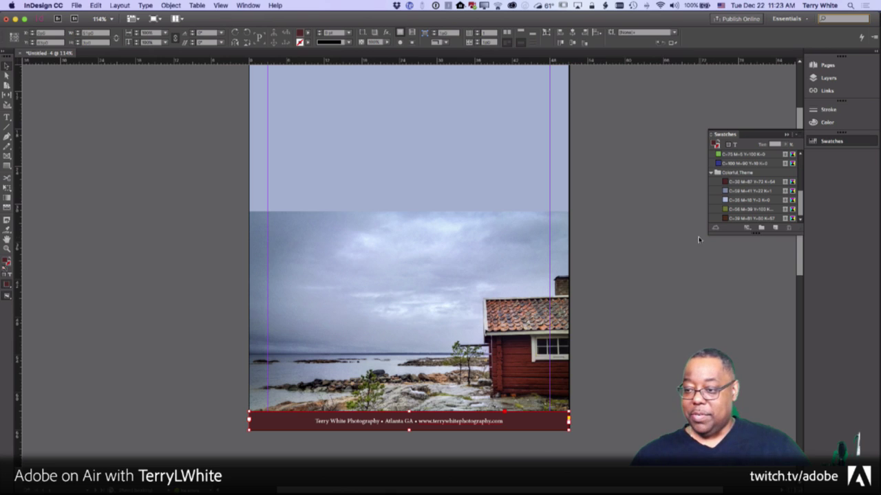
click(727, 191)
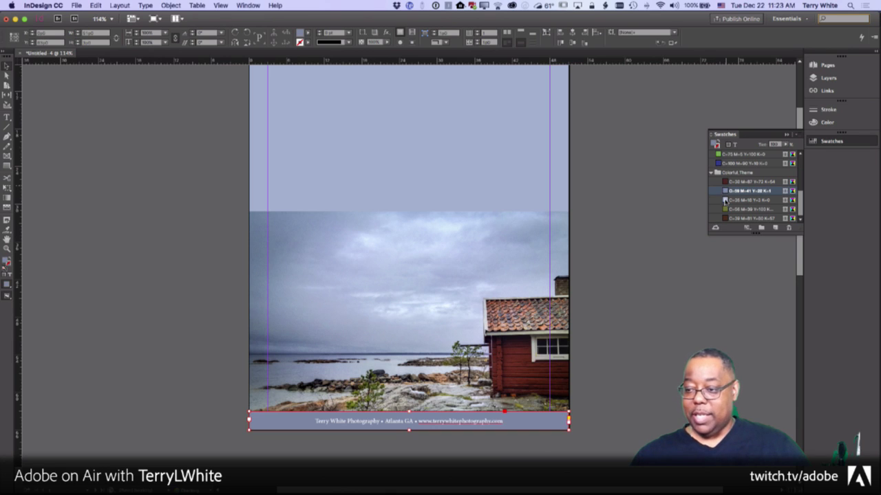
click(725, 200)
click(725, 209)
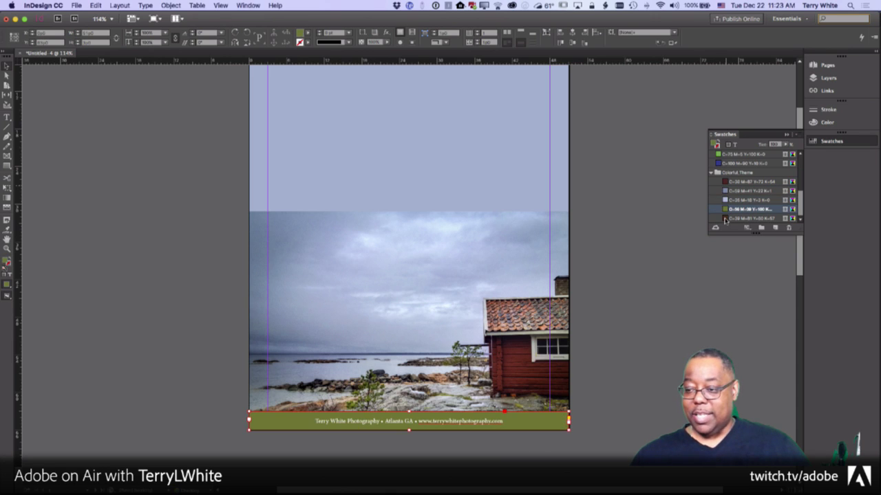
click(725, 219)
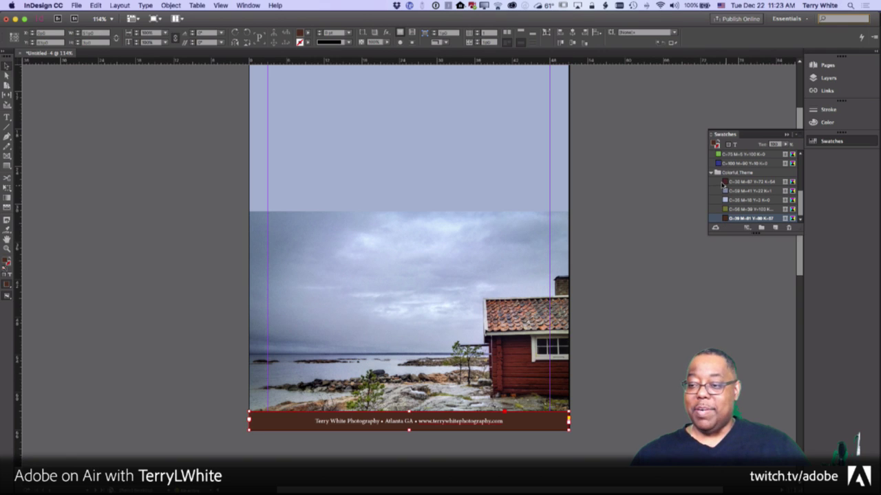
click(725, 182)
click(725, 191)
click(725, 199)
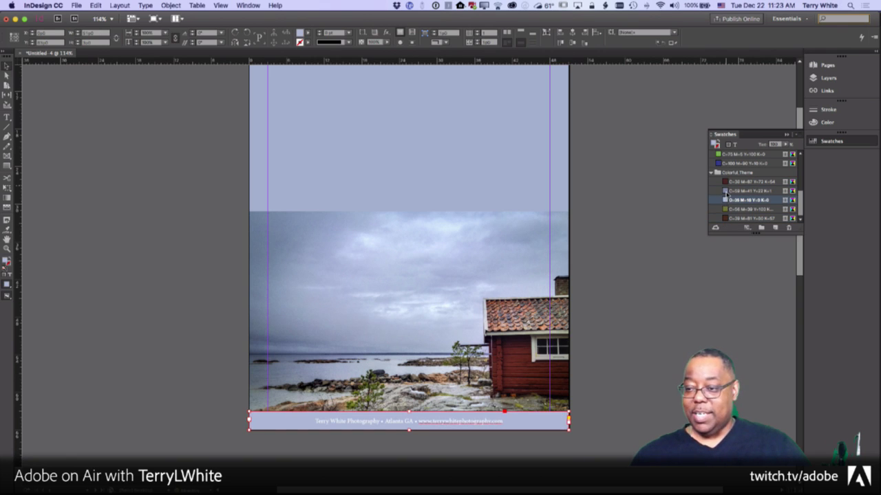
click(725, 191)
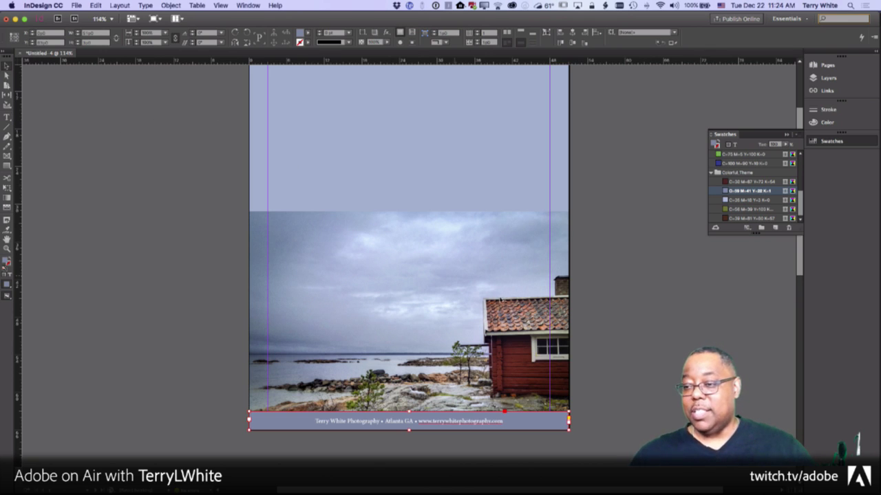
Step: Float the Swatches panel beside the page and select the whole line of text in the footer bar
drag(726, 139, 617, 253)
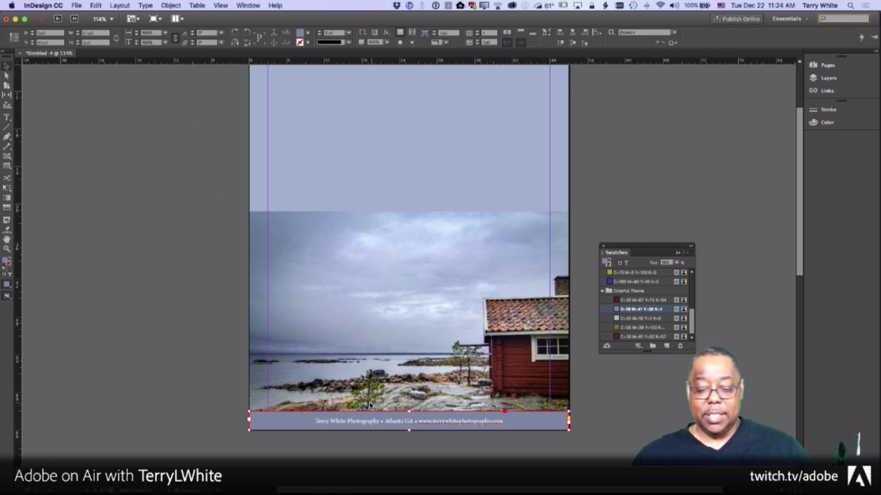
click(7, 117)
click(316, 421)
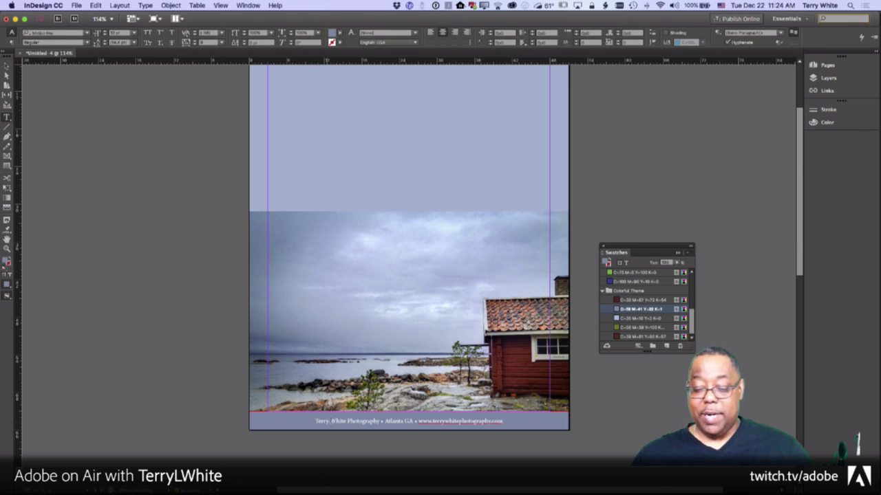
triple_click(351, 428)
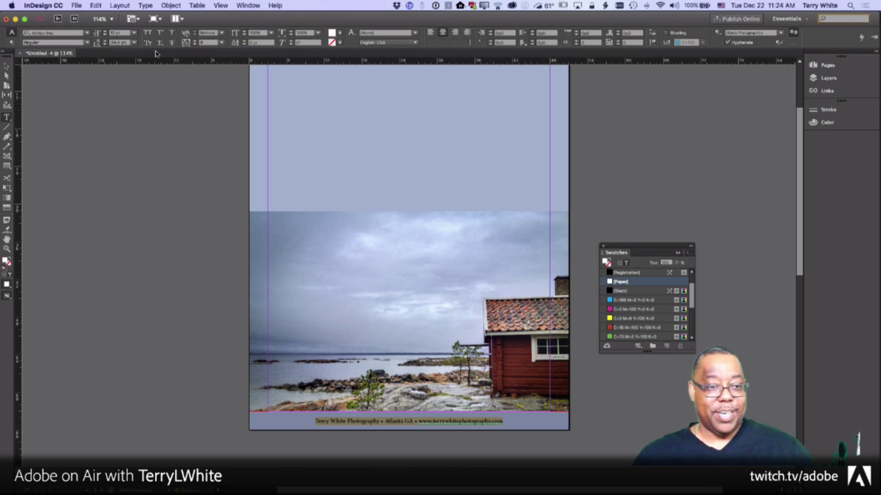
Step: Search the font list for "sans serif" for the selected footer text, then clear the search
click(86, 34)
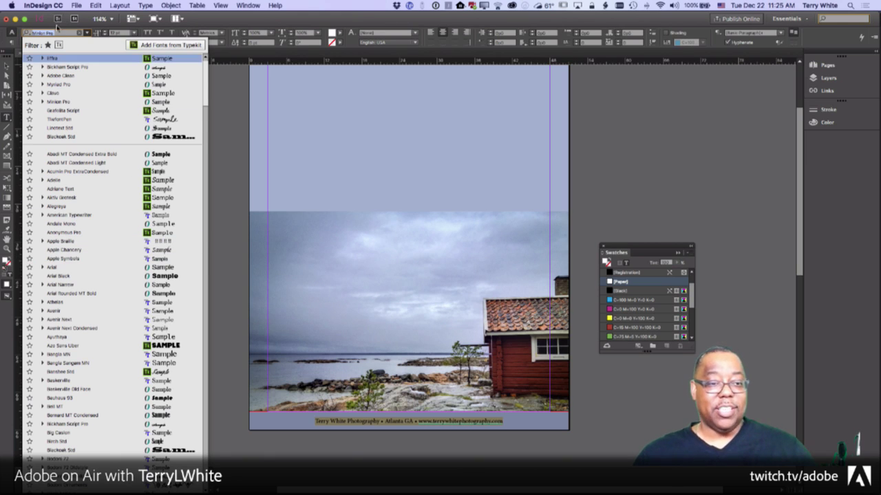
drag(58, 32, 30, 27)
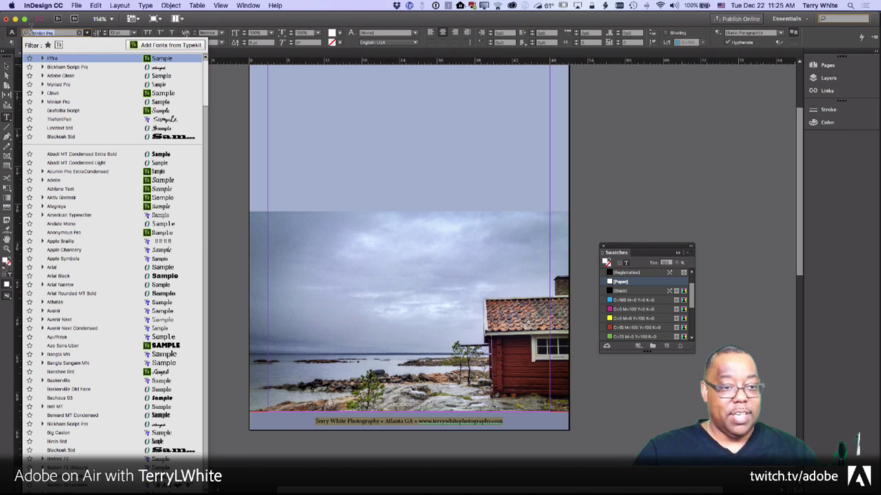
text(sans serif)
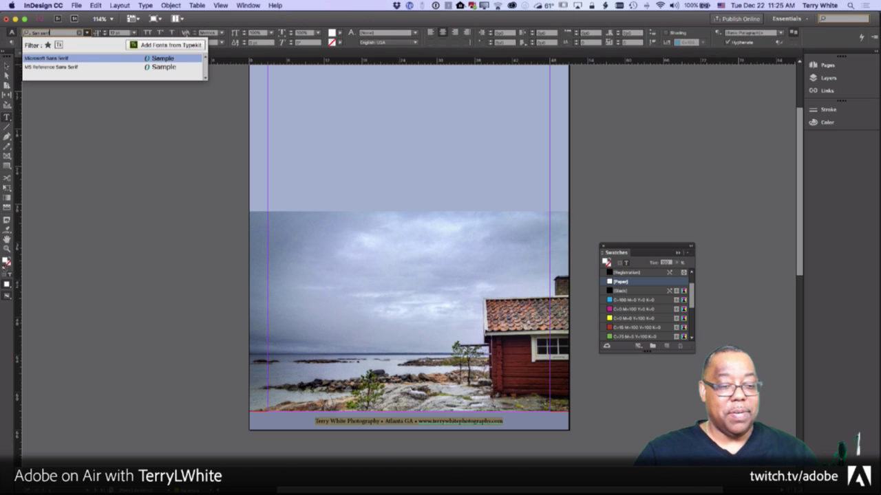
key(BackSpace)
key(BackSpace)
key(BackSpace)
key(BackSpace)
key(BackSpace)
key(BackSpace)
key(BackSpace)
key(BackSpace)
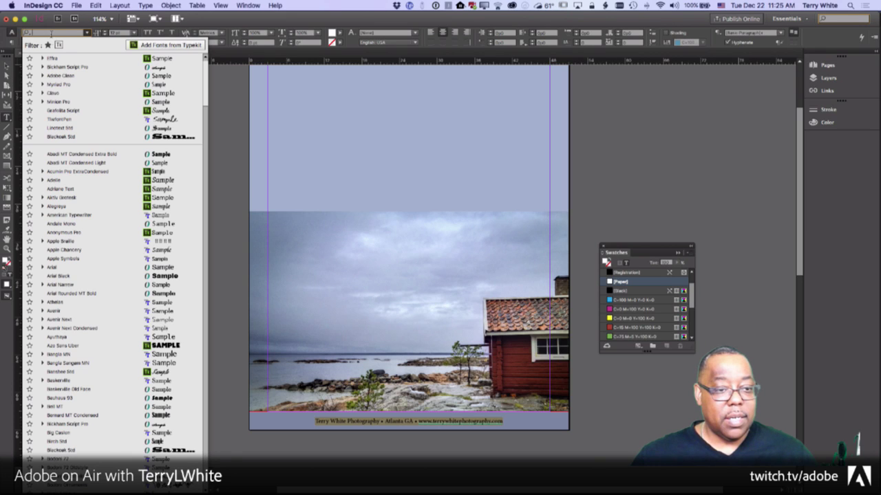
Step: Search the font list for "heavy" typefaces and clear the search again
key(Escape)
click(58, 33)
text(C)
click(68, 33)
click(87, 33)
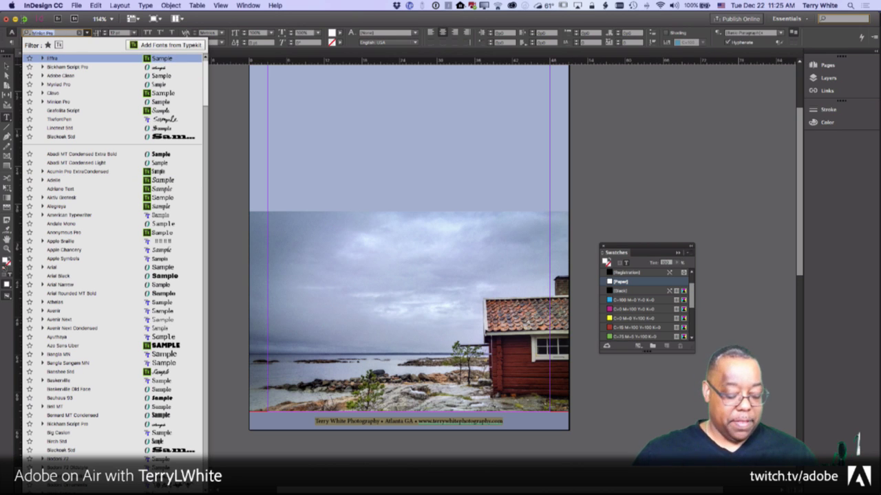
text(heavy)
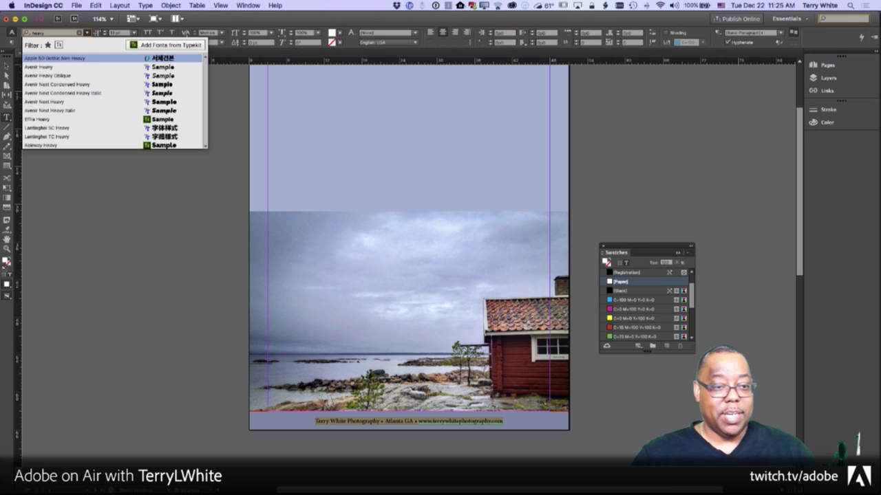
key(BackSpace)
key(BackSpace)
key(BackSpace)
key(BackSpace)
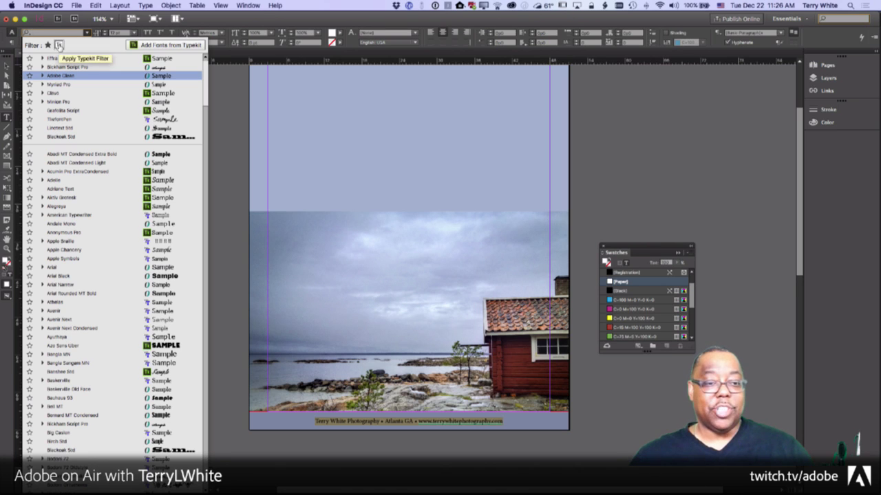
Step: Try to filter the font list to Typekit fonts only for the selected footer text
click(59, 46)
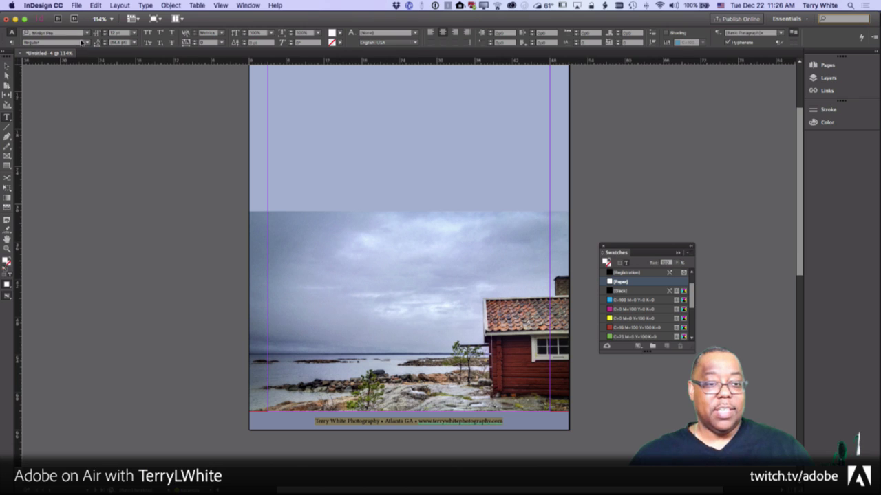
click(83, 33)
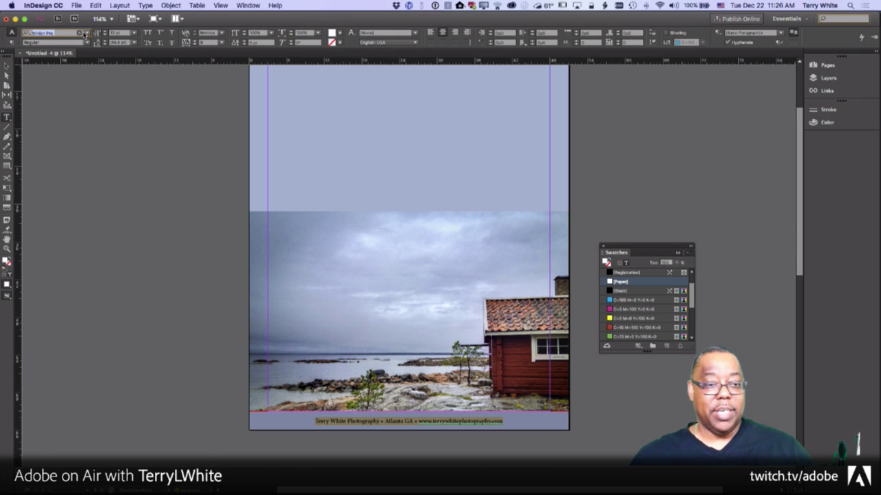
click(85, 33)
click(59, 46)
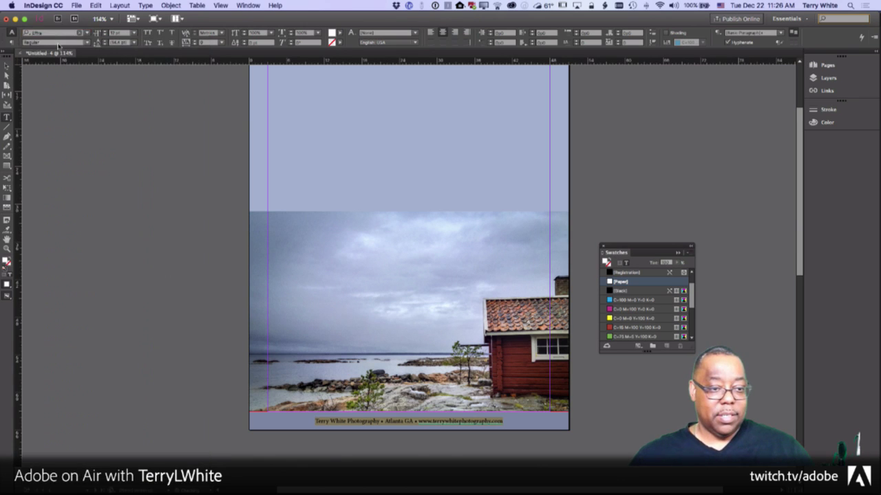
click(86, 33)
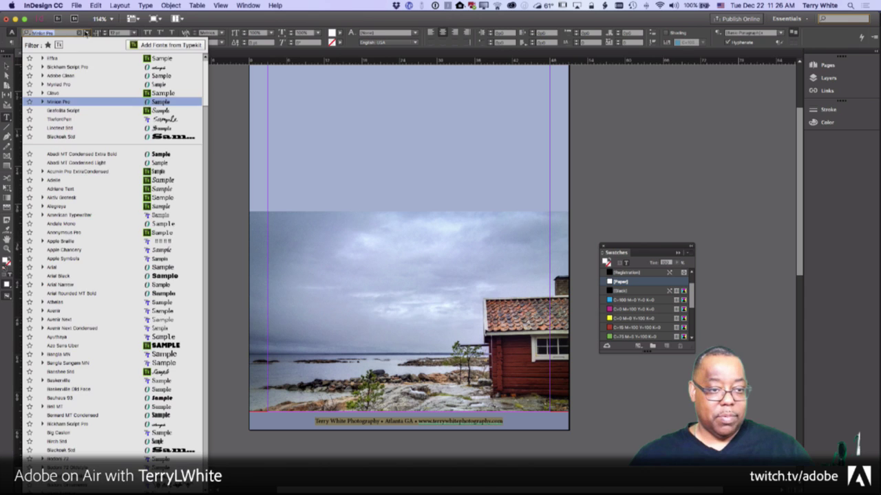
click(59, 44)
click(86, 33)
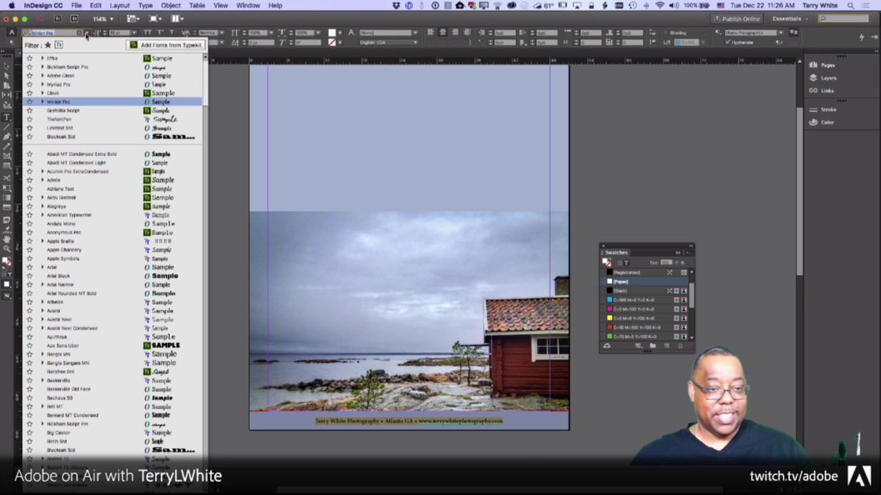
scroll(73, 137, down, 2)
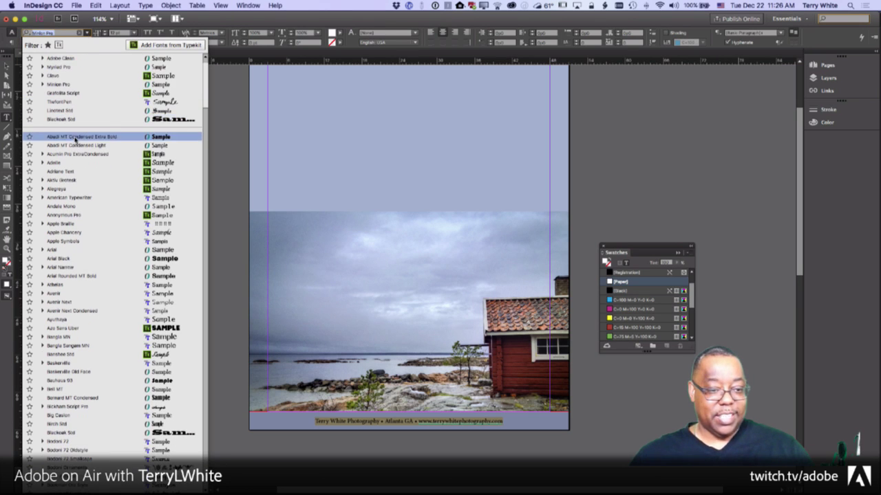
scroll(74, 137, up, 2)
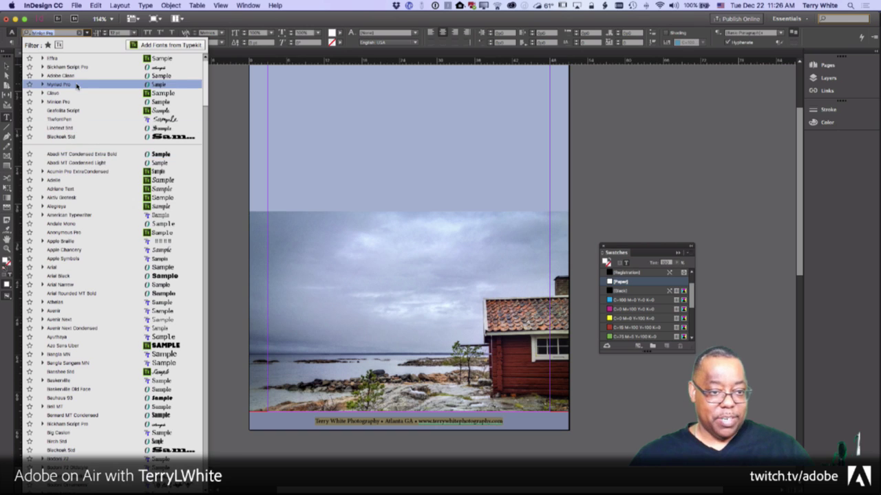
click(54, 45)
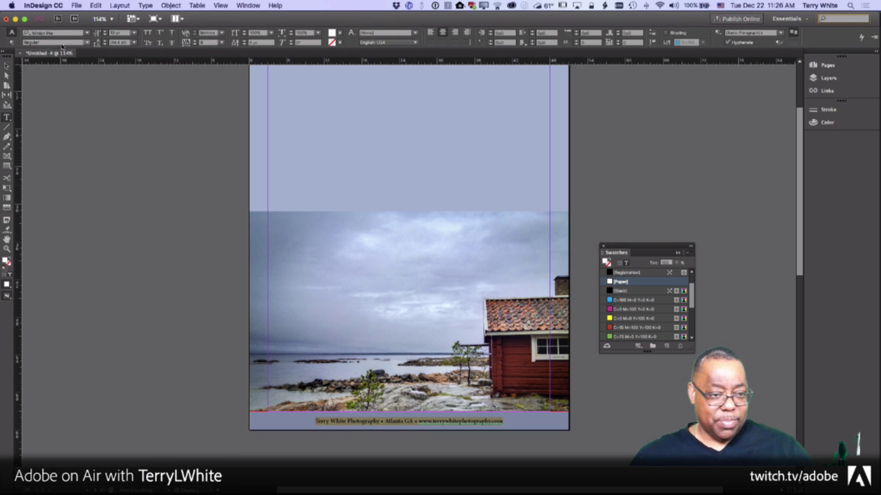
click(86, 33)
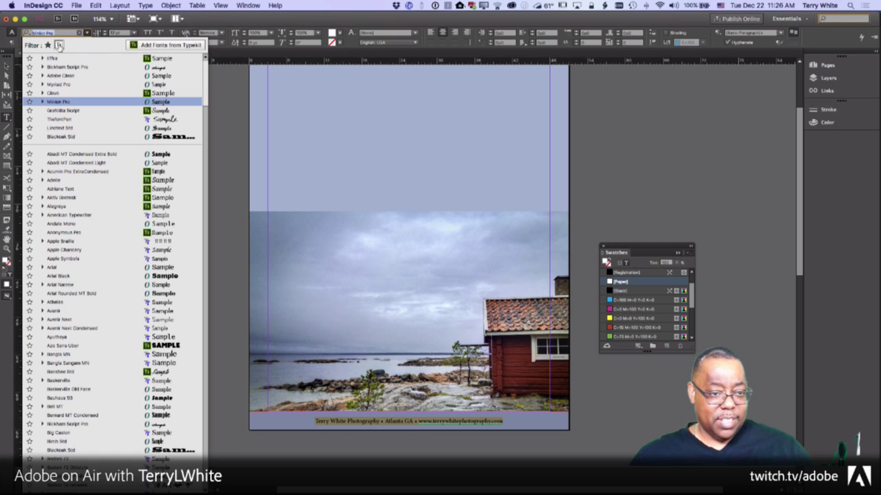
click(59, 45)
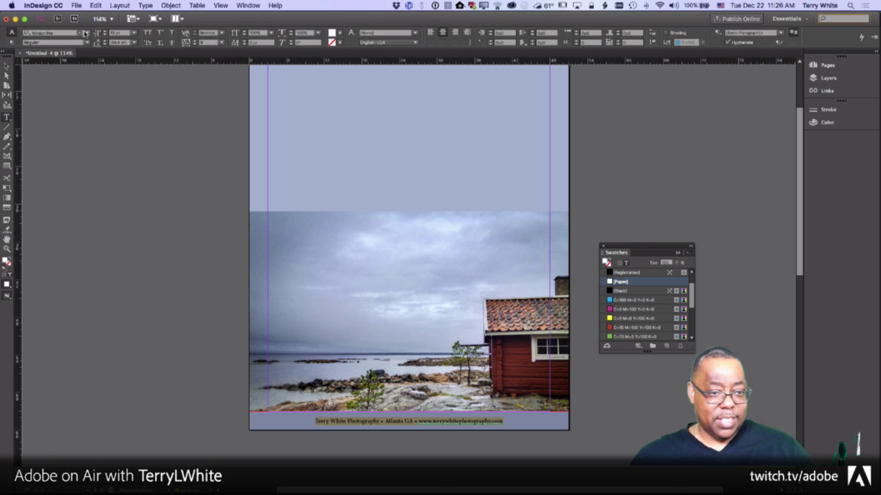
click(86, 33)
click(79, 34)
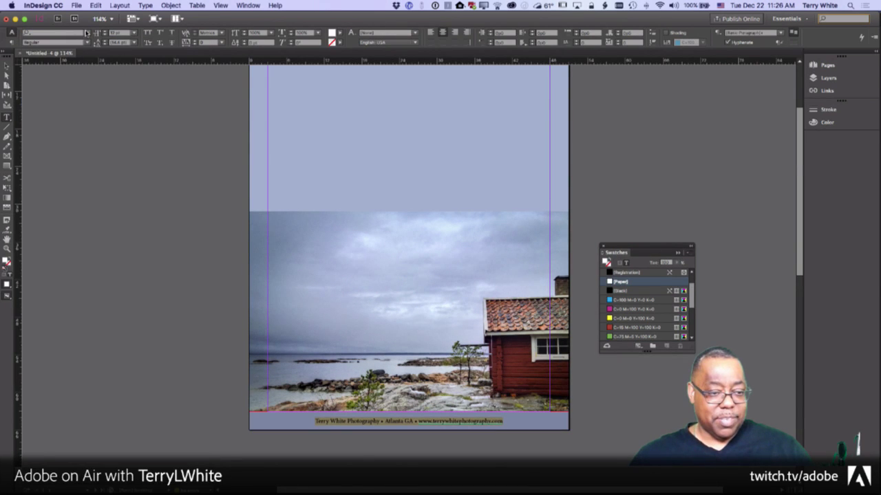
click(84, 34)
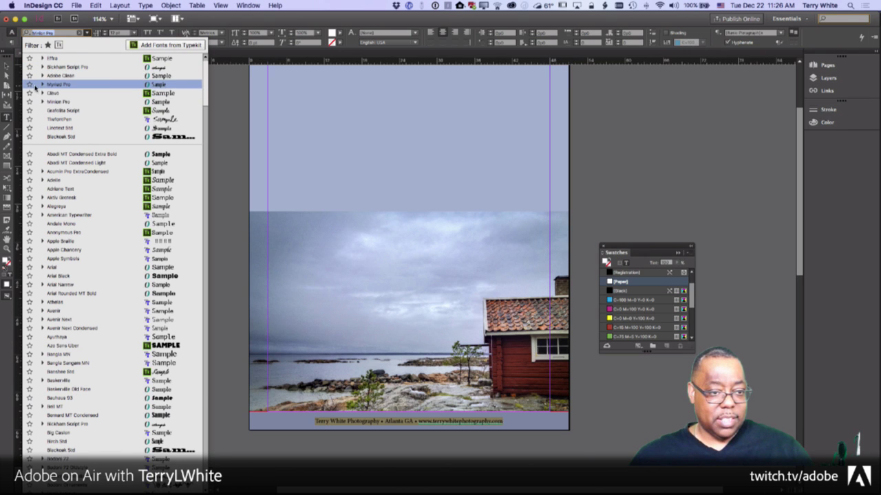
Step: Reopen InDesign from its problem report and close the For InDesign Finder window covering the document
key(super+Tab)
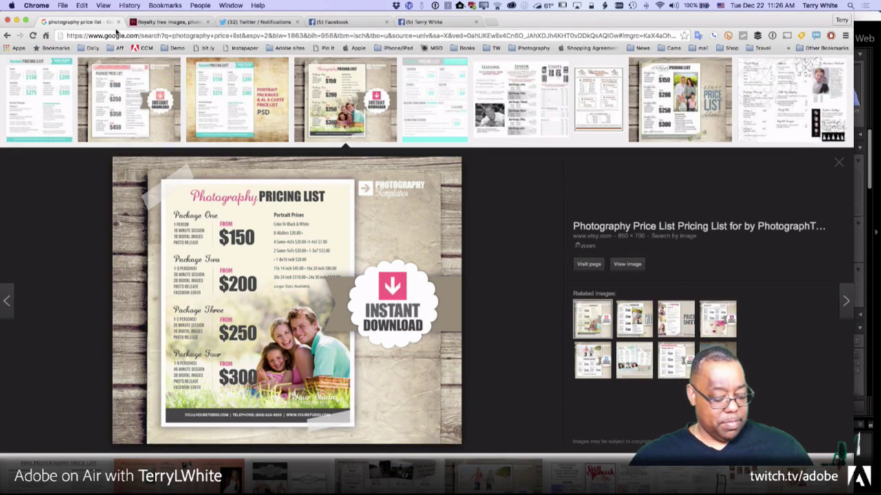
key(super+Tab)
key(super+Tab)
key(super+Tab)
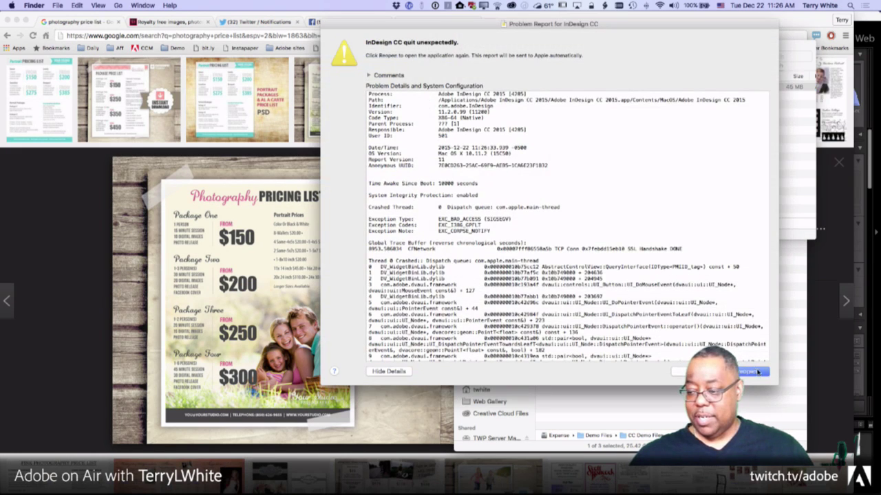
click(753, 372)
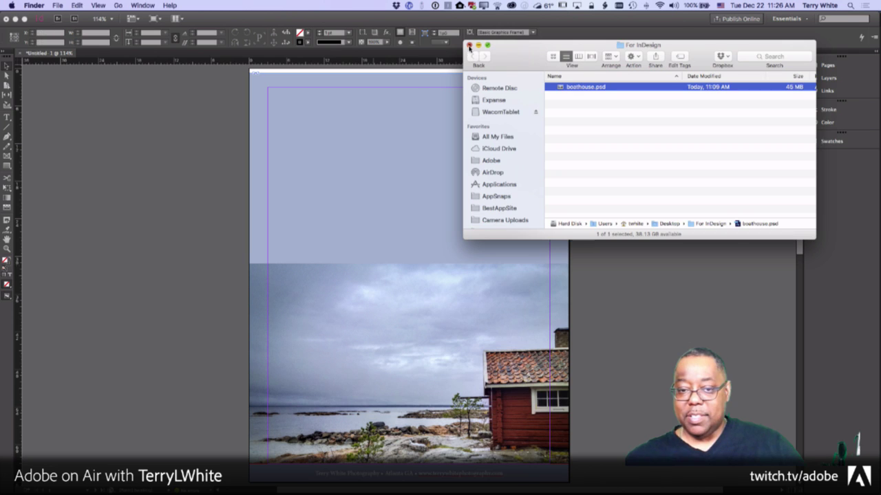
click(469, 46)
click(421, 117)
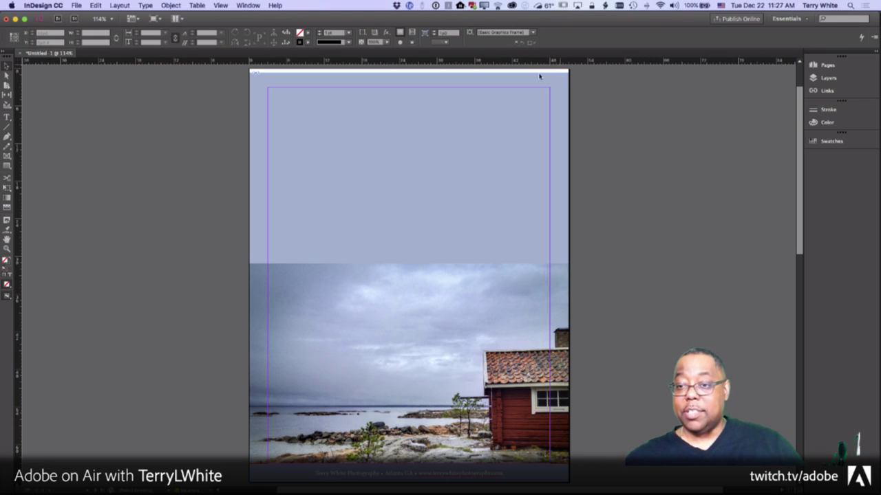
Step: Unlock the Background layer, stretch the light blue background frame up to the page's top edge, and relock the layer
click(827, 78)
click(721, 77)
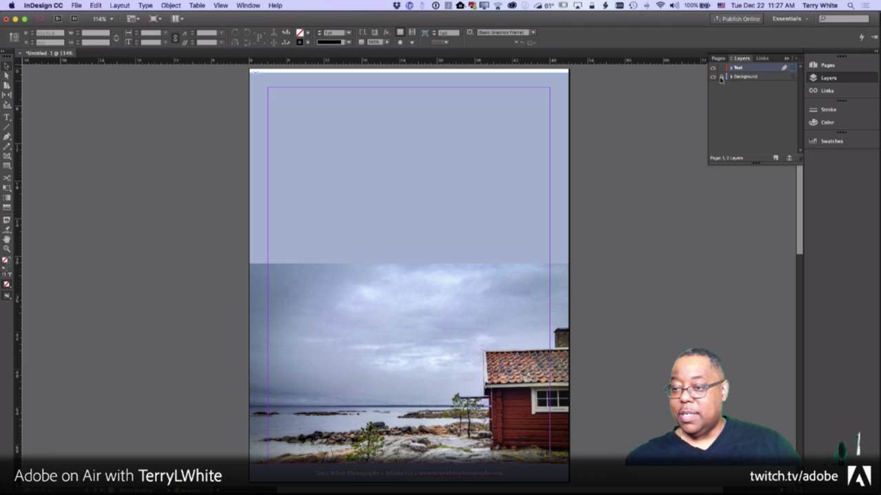
click(402, 81)
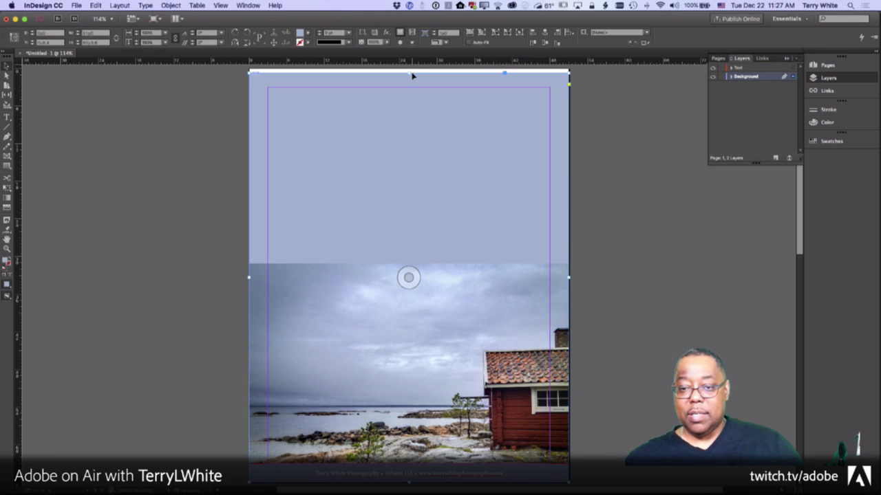
drag(409, 72, 409, 68)
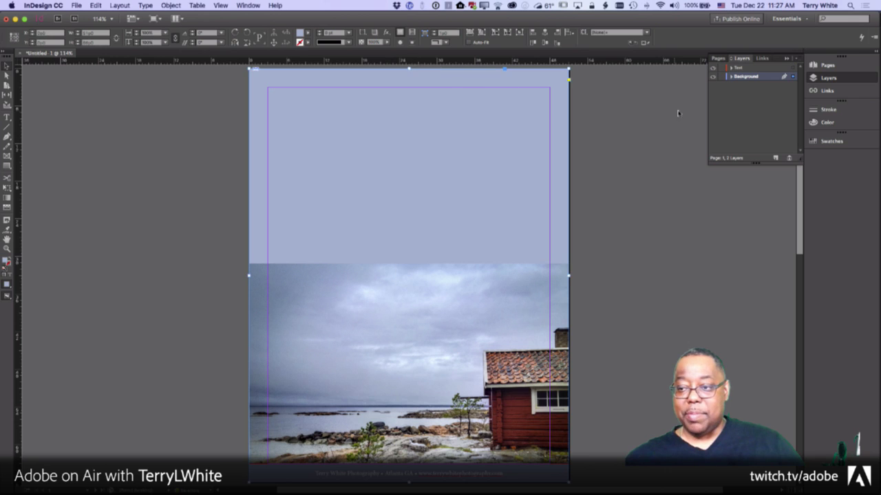
click(721, 77)
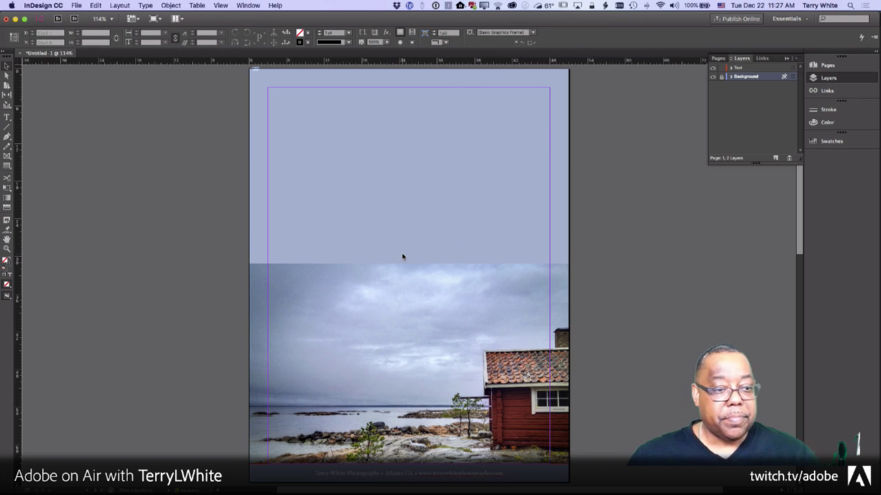
Step: Select the footer bar's line of text and save the document to the Desktop as Photography Price List.indd
click(6, 118)
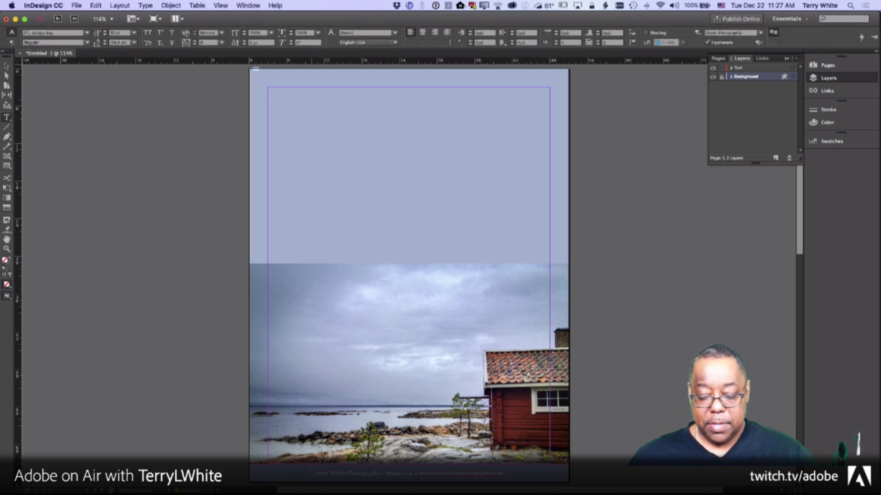
drag(312, 473, 534, 471)
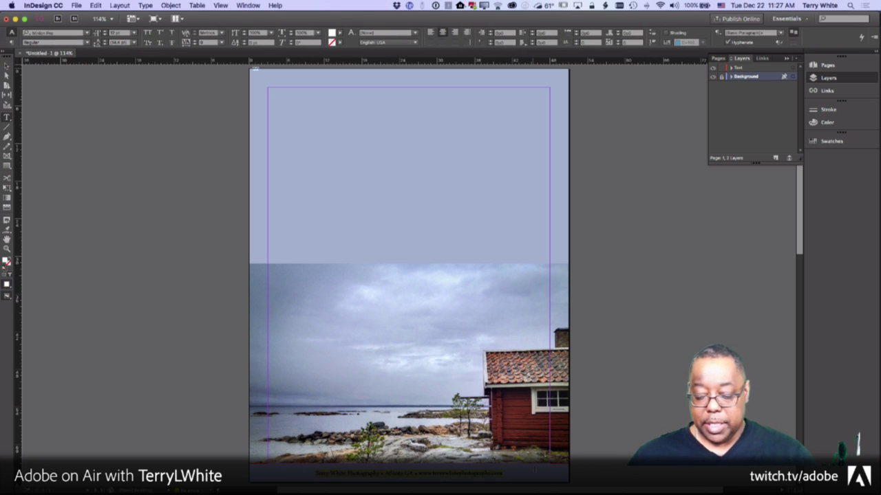
click(77, 5)
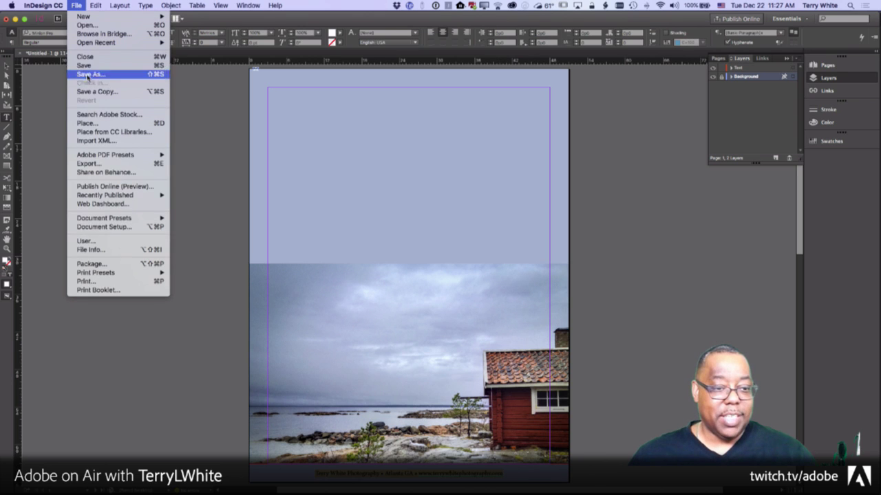
click(89, 73)
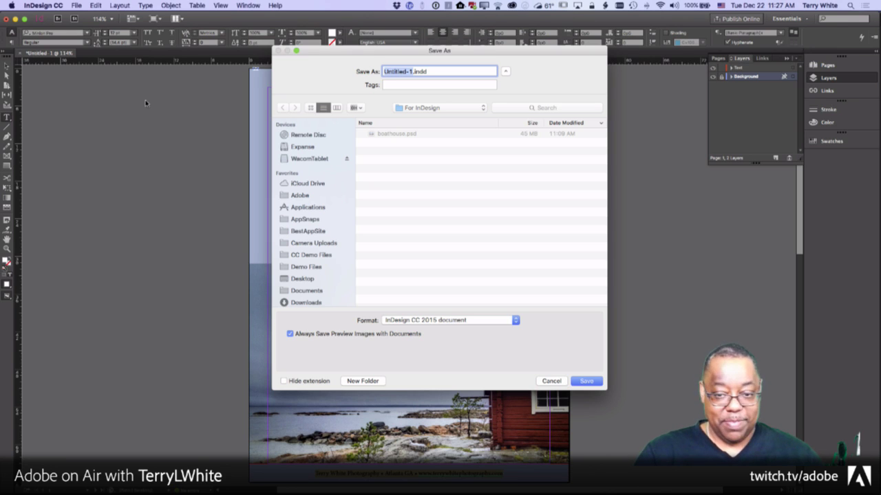
key(super+shift+d)
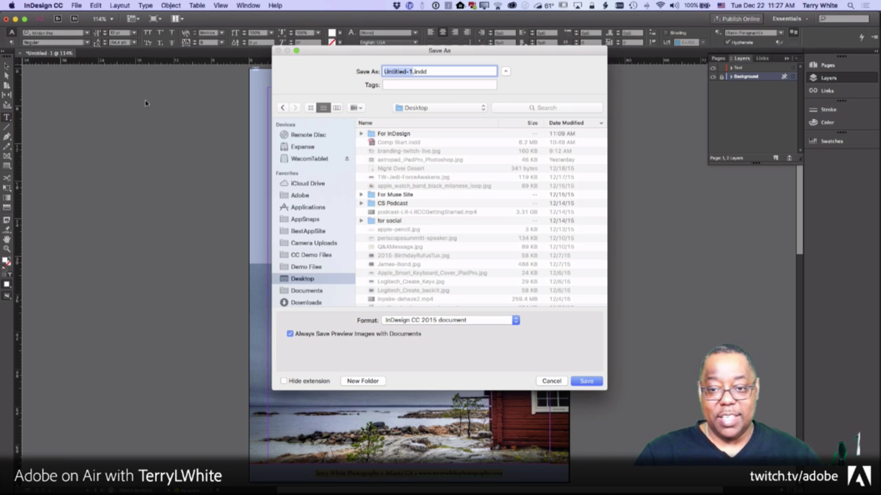
text(Photograph)
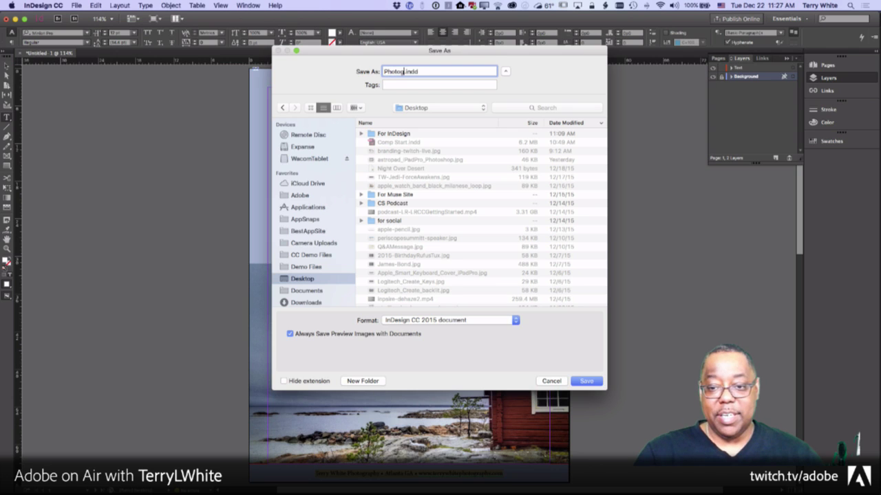
text(s)
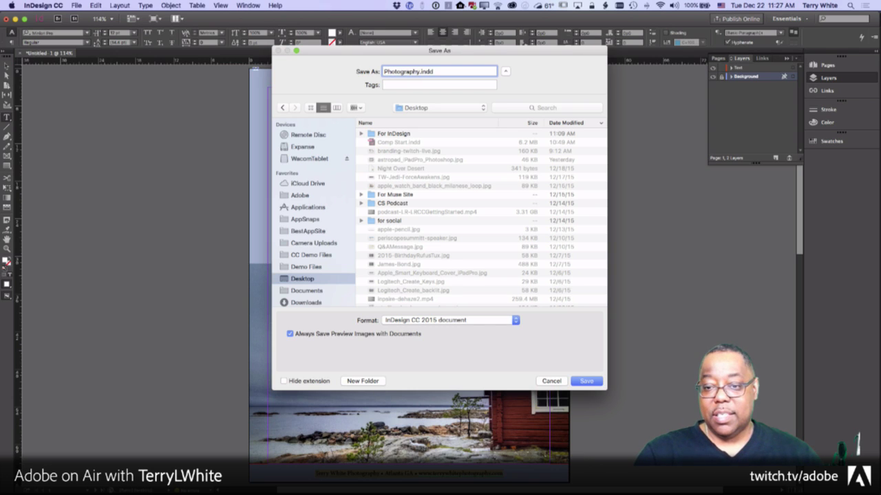
key(BackSpace)
text(y Price L)
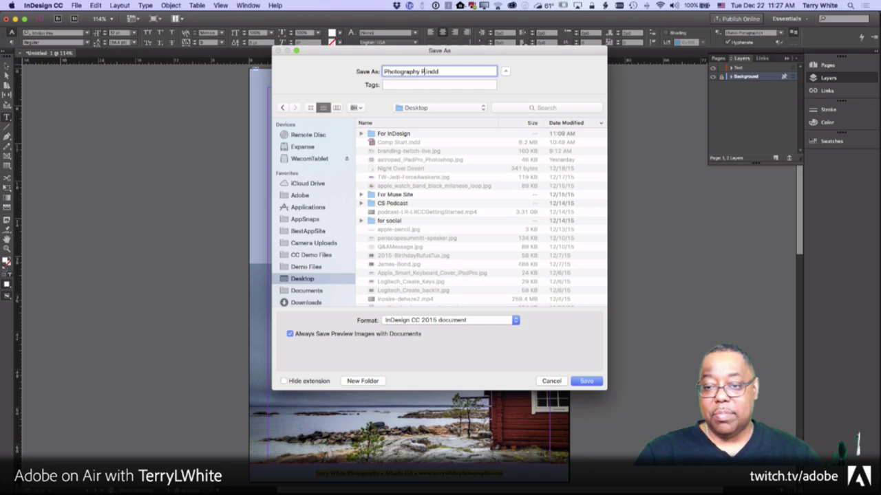
text(ist)
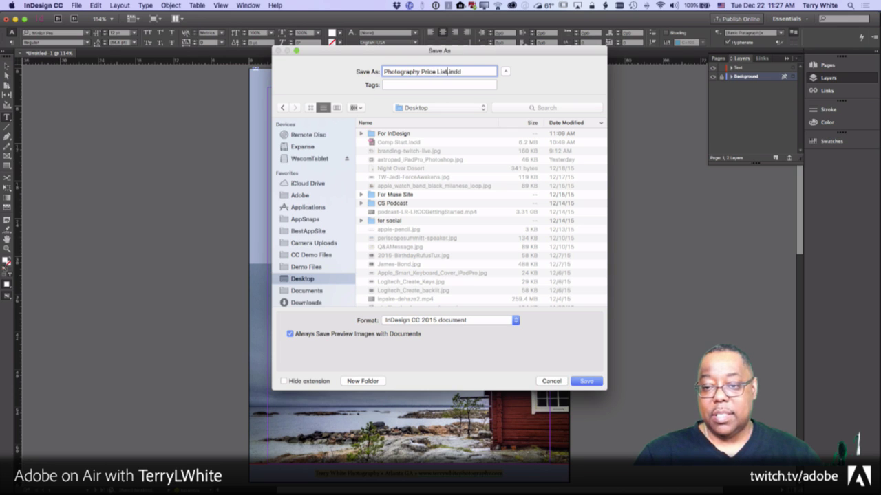
key(Return)
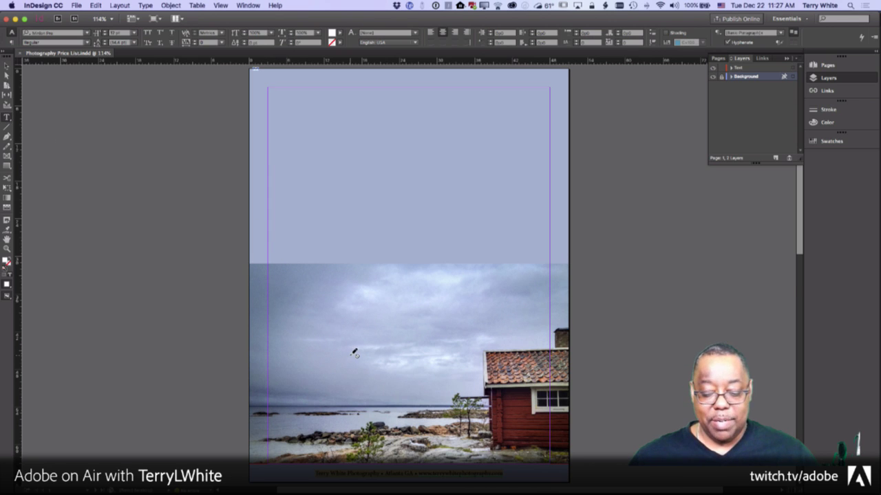
Step: Reselect the footer bar's whole line of text and choose Minion Pro as its font
scroll(353, 354, down, 3)
drag(503, 392, 294, 390)
scroll(281, 344, up, 3)
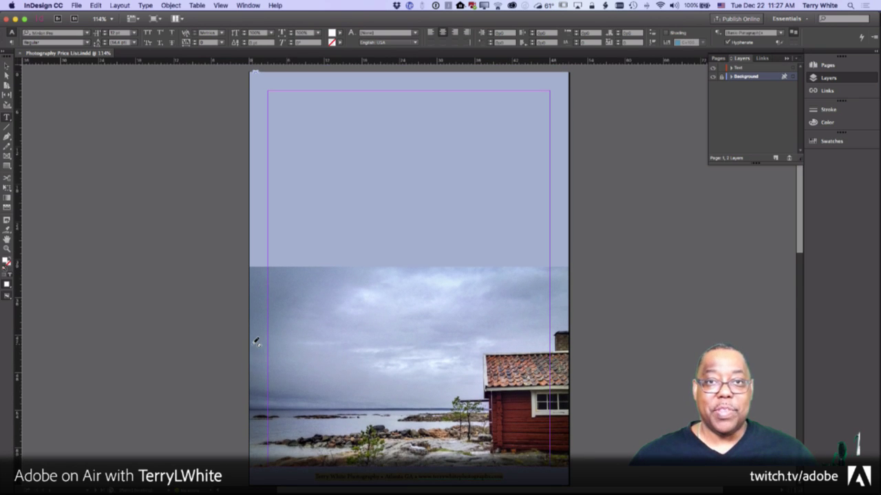
click(51, 43)
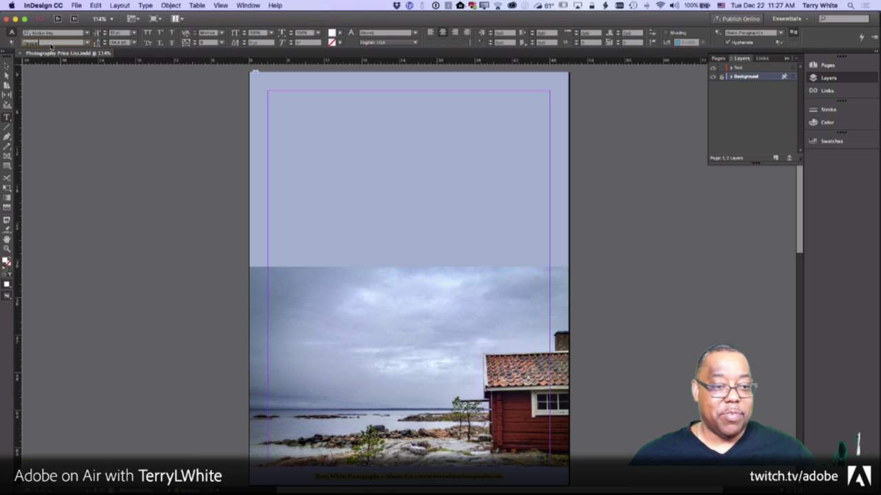
click(66, 33)
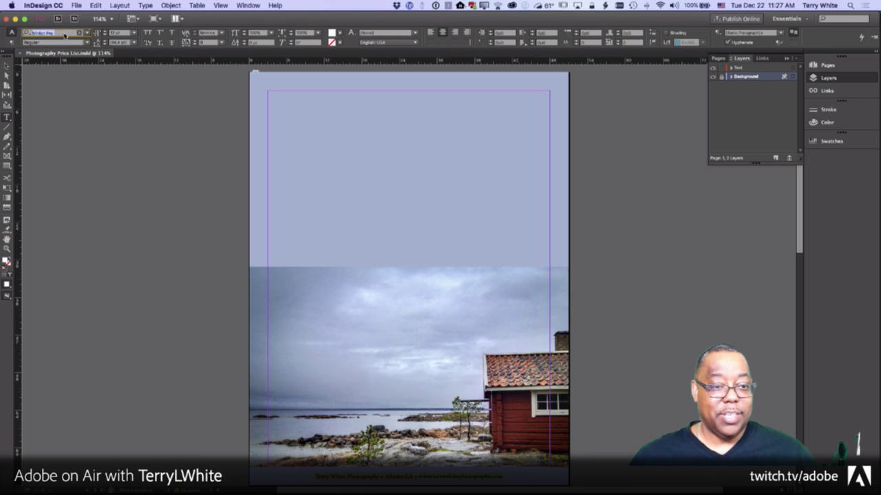
click(87, 34)
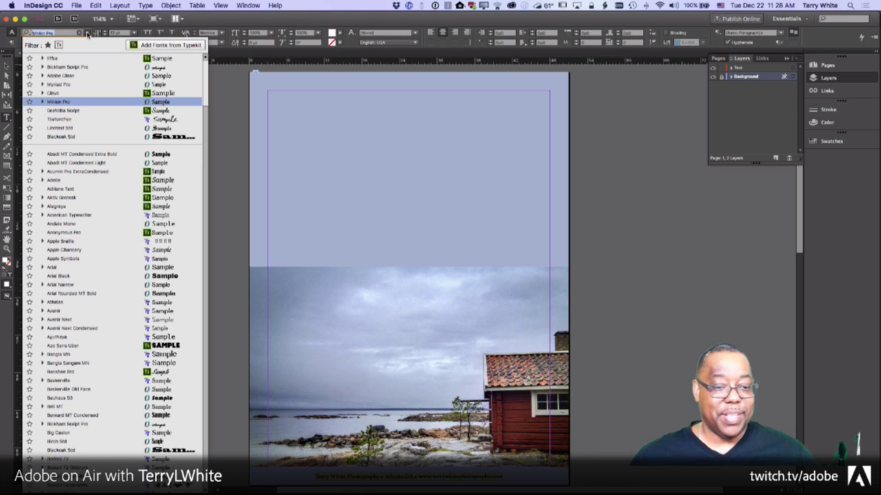
click(61, 101)
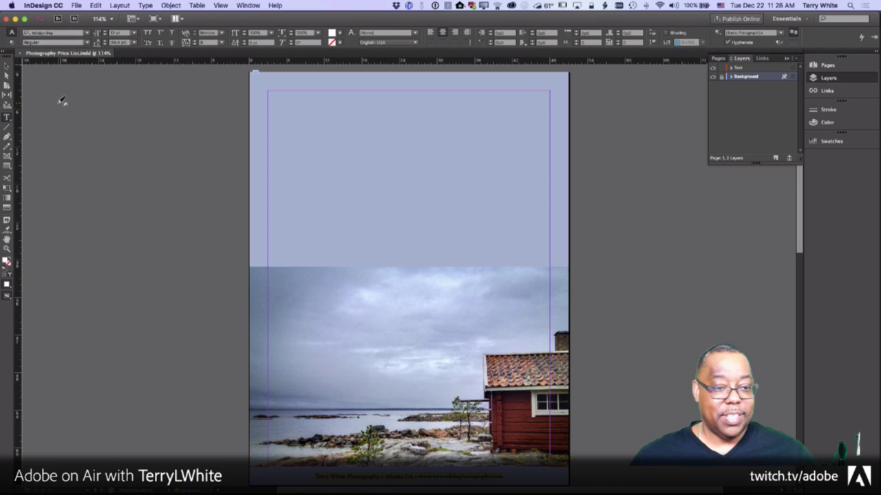
Step: Change the selected footer line's font to Effa in the Bold style
click(87, 33)
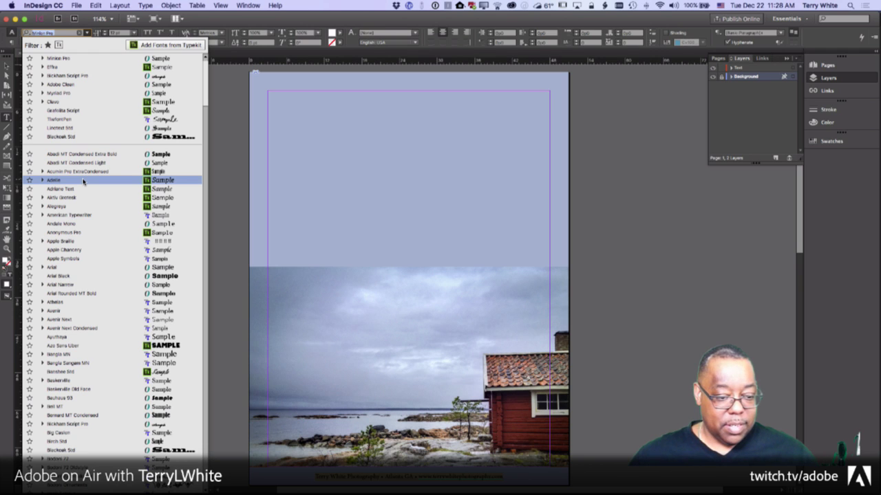
scroll(83, 181, down, 15)
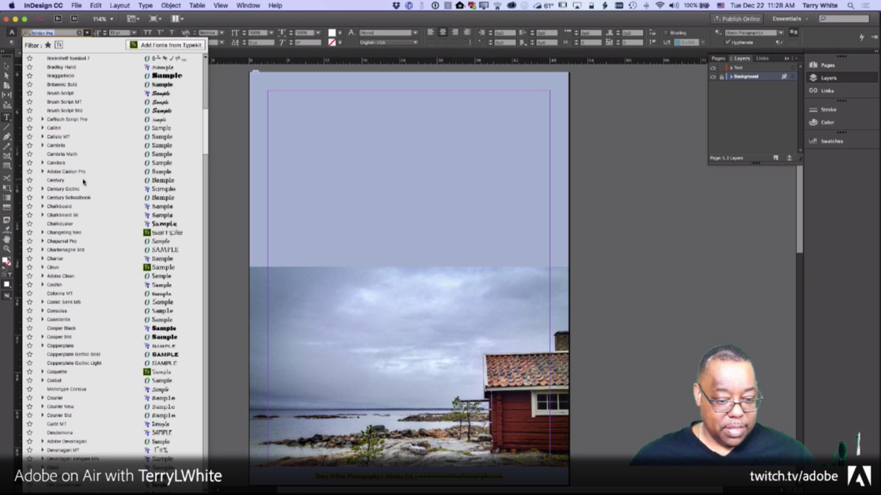
scroll(90, 197, down, 5)
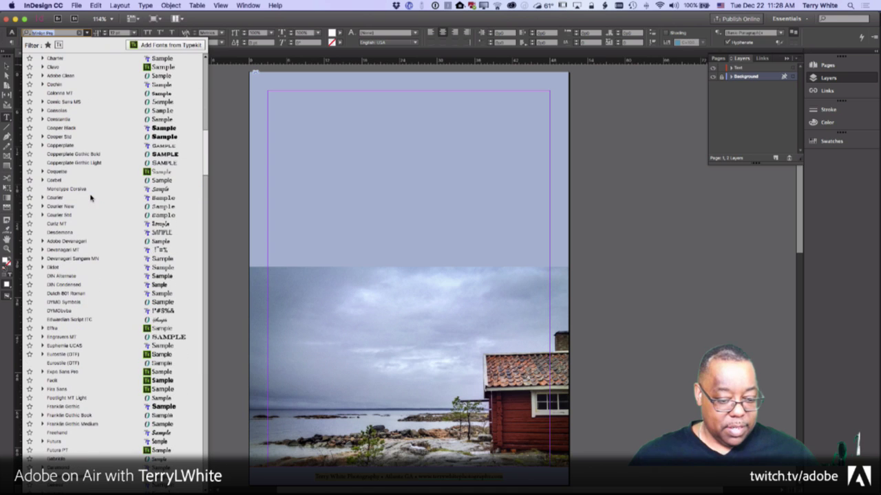
click(88, 329)
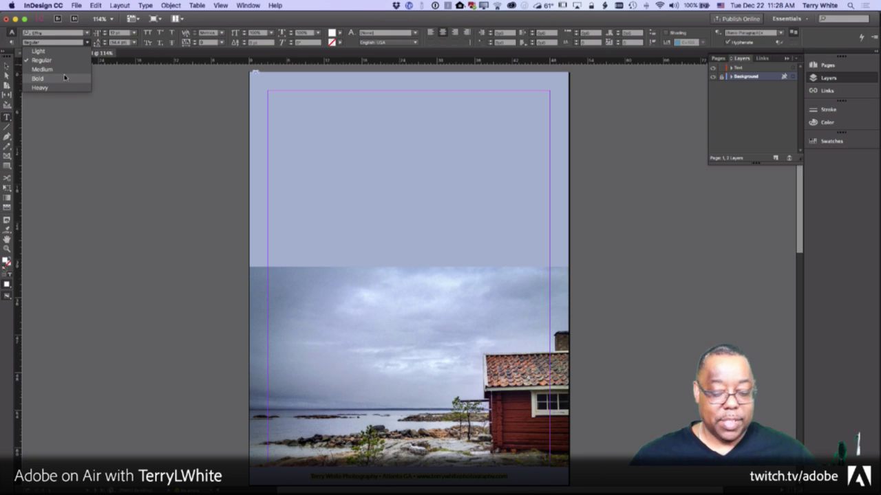
click(64, 77)
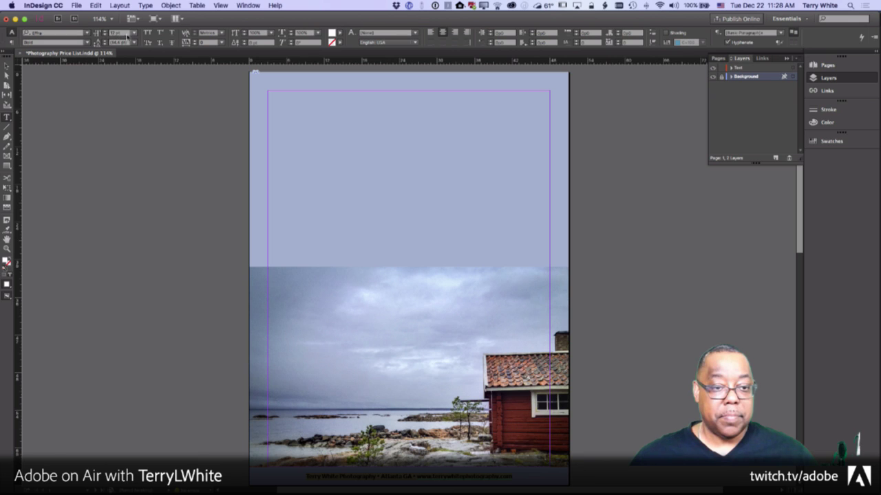
Step: Enlarge the footer text to 14 pt and deselect the line
key(super+shift+period)
key(super+shift+period)
key(super+shift+period)
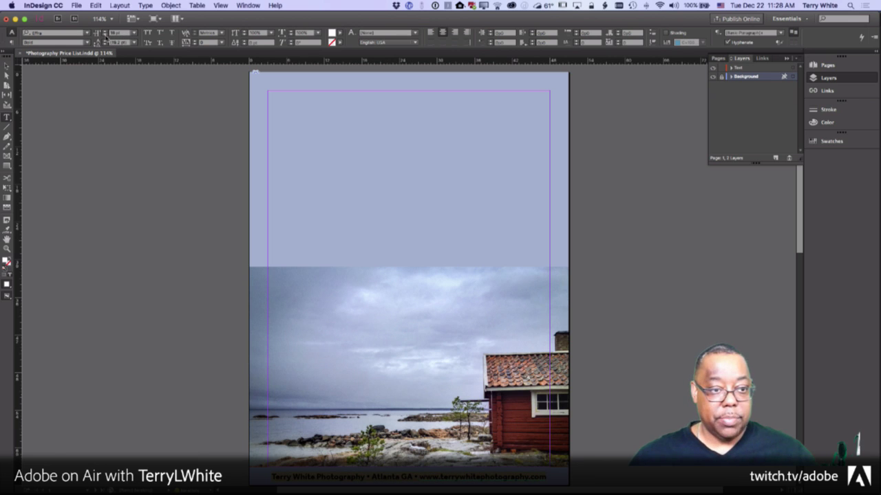
key(super+shift+comma)
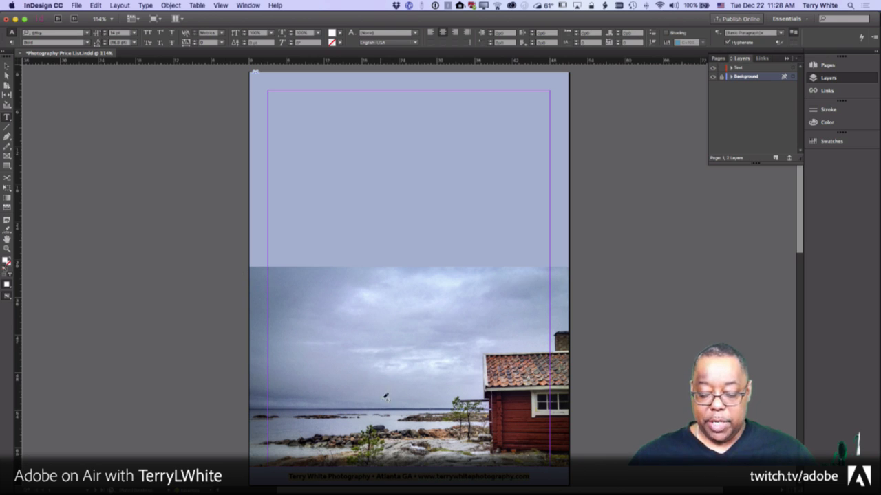
key(Right)
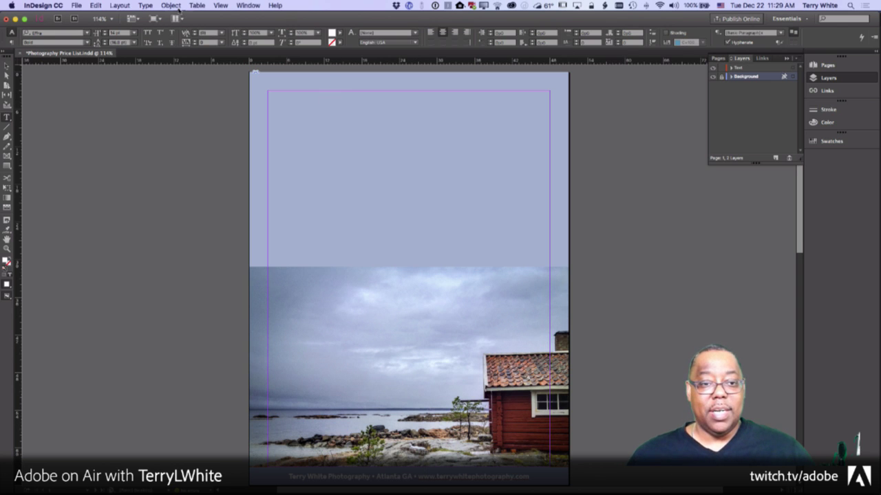
click(147, 6)
mouse_move(223, 5)
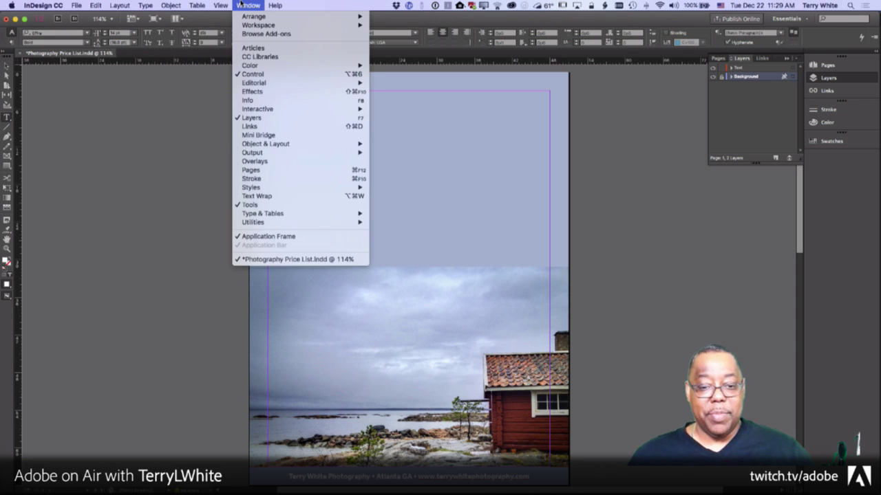
mouse_move(271, 215)
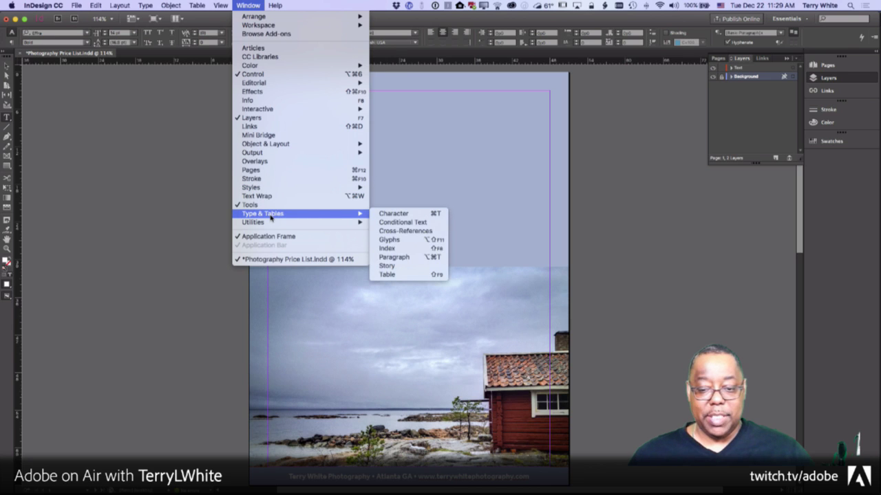
click(399, 258)
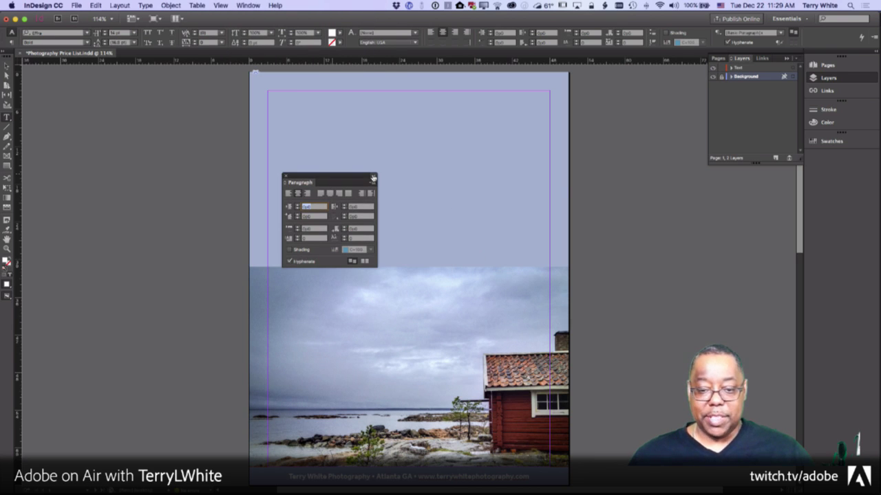
click(285, 177)
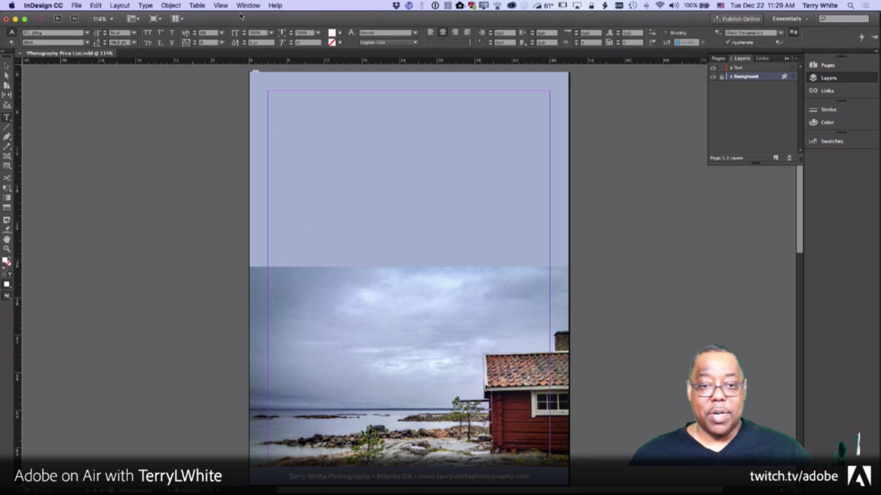
Step: Display the paragraph styles and swatches side by side on the pasteboard beside the flyer
click(247, 5)
mouse_move(263, 216)
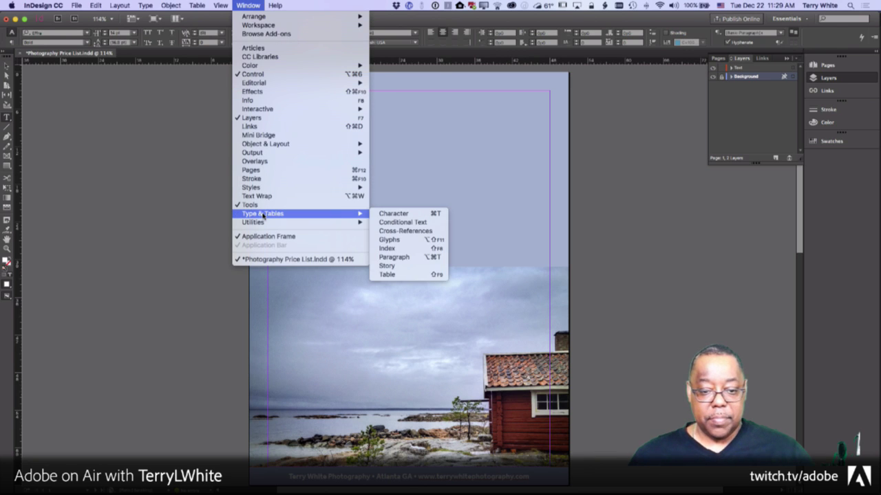
mouse_move(269, 188)
click(406, 214)
drag(327, 191, 711, 323)
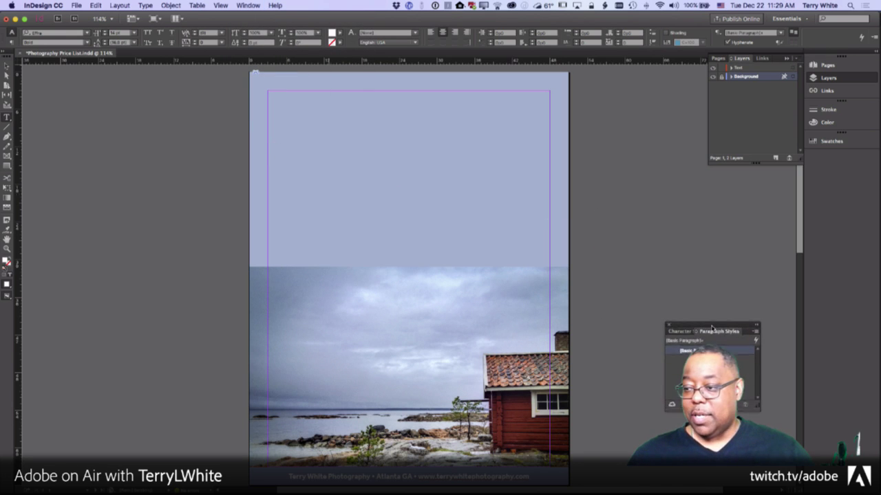
click(815, 141)
drag(770, 136, 655, 201)
drag(717, 323, 748, 193)
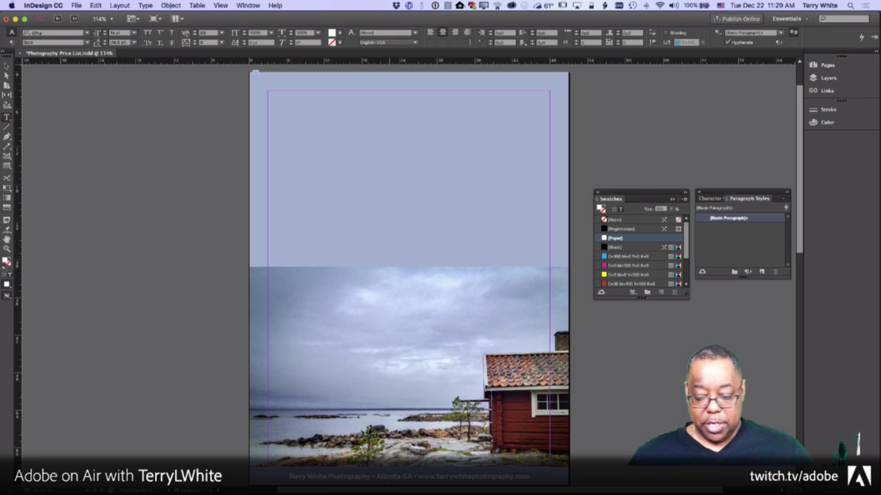
Step: Select the word Atlanta in the footer and create a paragraph style named Footer from its formatting
key(shift+Right)
key(shift+Right)
key(shift+Right)
key(shift+Right)
key(shift+Right)
key(shift+Right)
key(shift+Right)
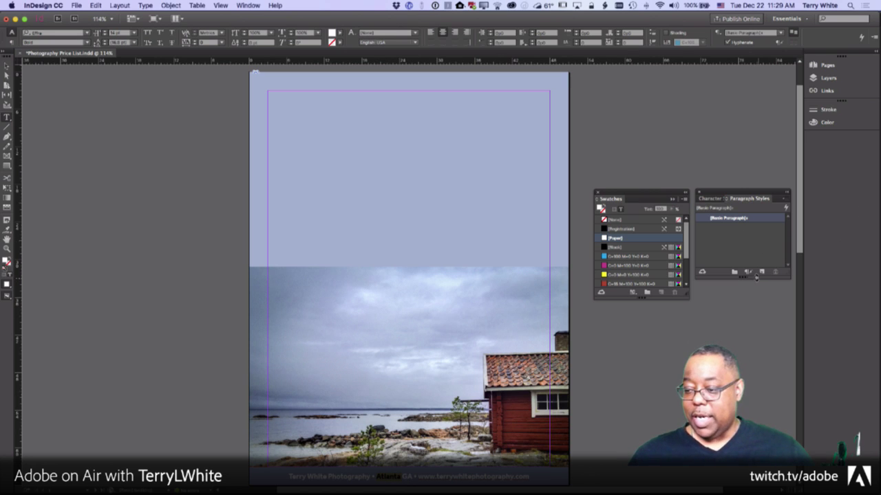
click(762, 273)
click(729, 228)
double_click(729, 228)
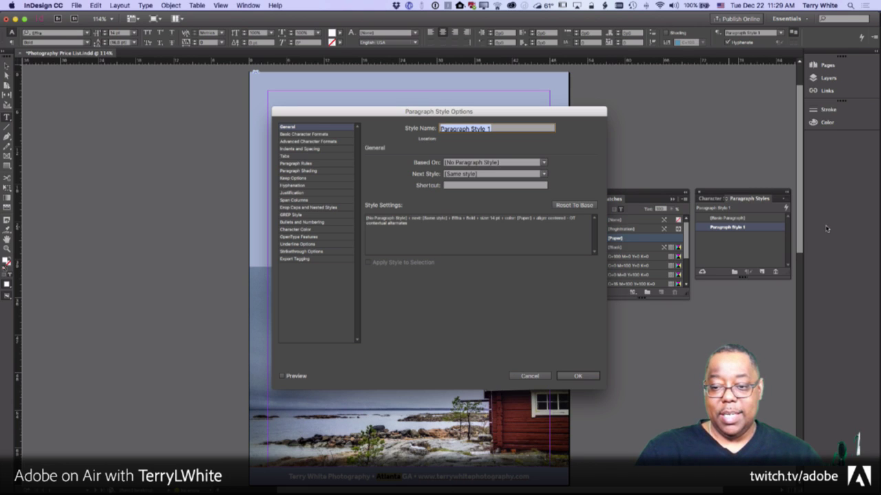
text(Pr)
text(oter)
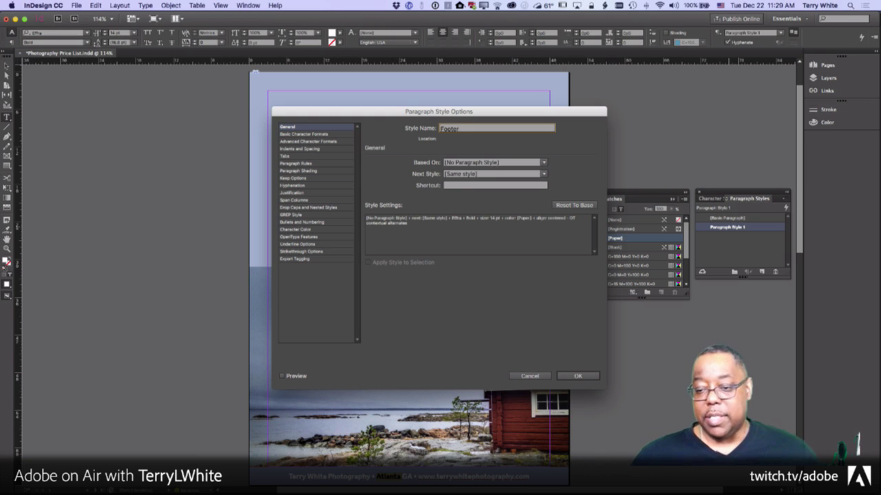
click(578, 377)
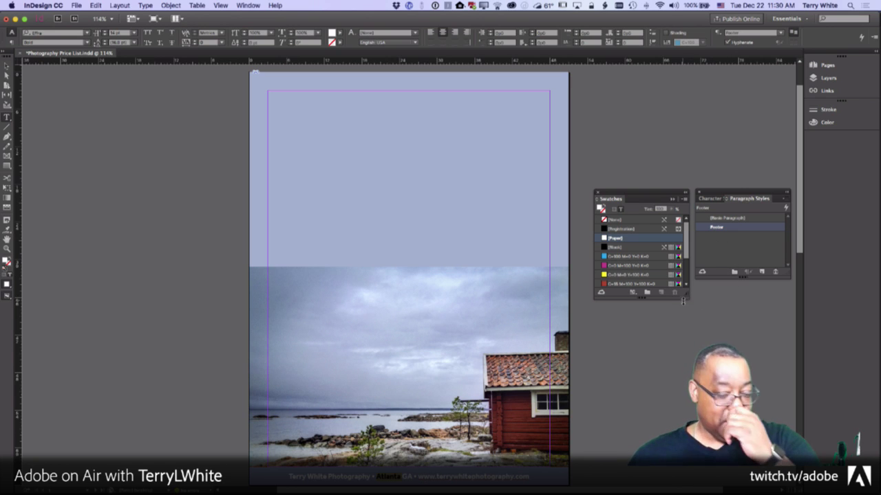
Step: Switch to Chrome to examine the sample photography pricing list, and return to InDesign
key(super+Tab)
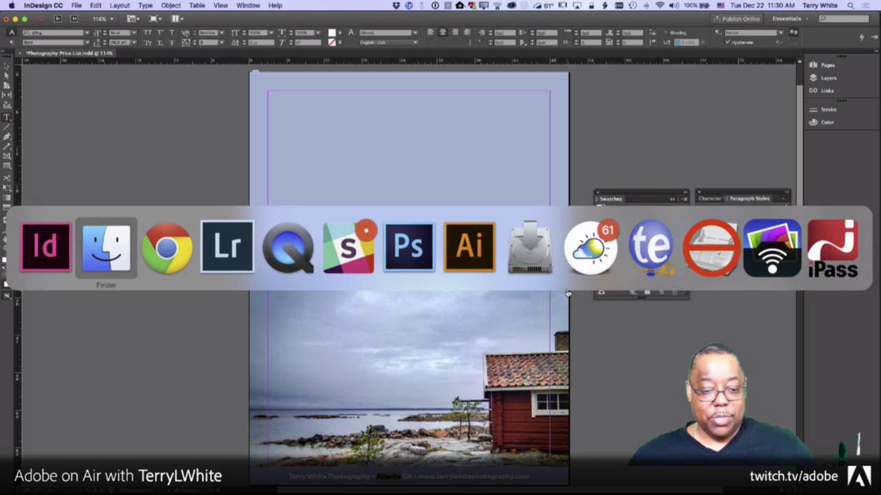
key(super+Tab)
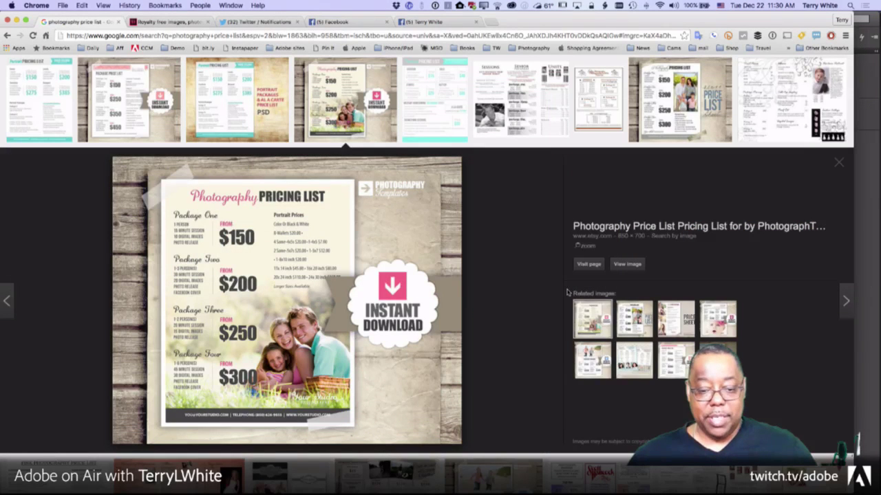
key(super+Tab)
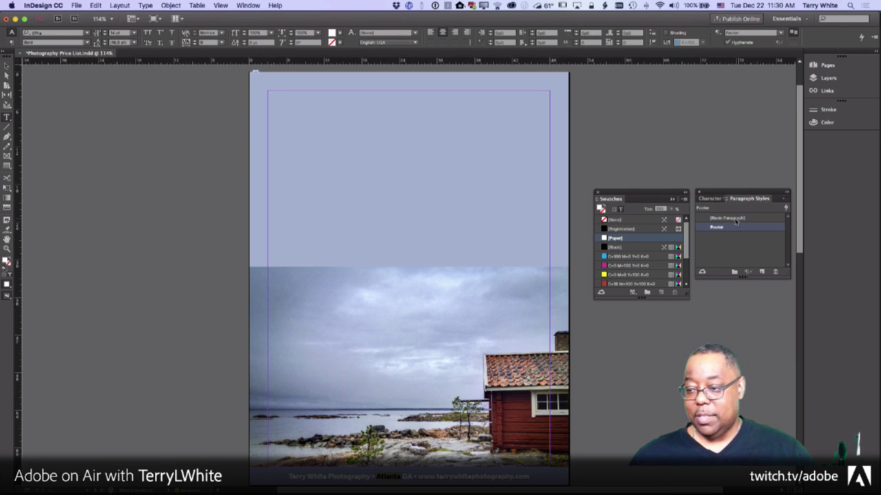
Step: Draw a full-width text frame on the Text layer at the page's top edge and enter Photography Price List
click(827, 78)
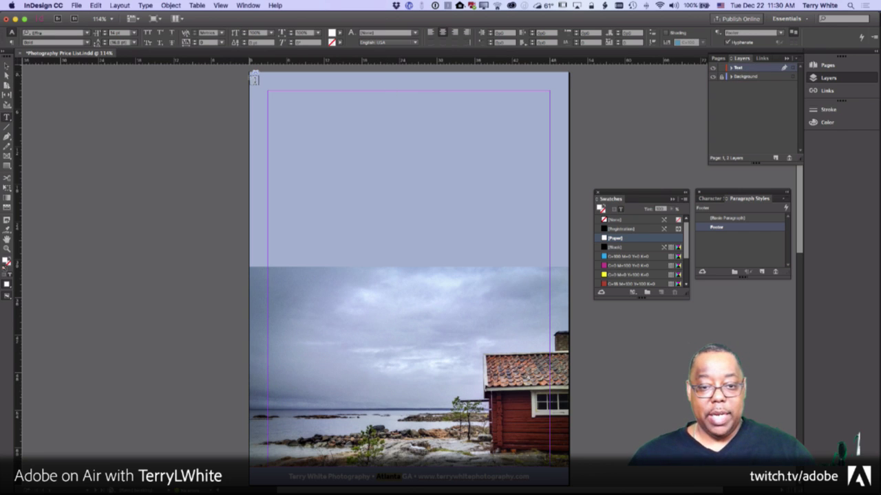
mouse_move(250, 72)
mouse_down()
mouse_move(425, 127)
mouse_move(571, 122)
mouse_up()
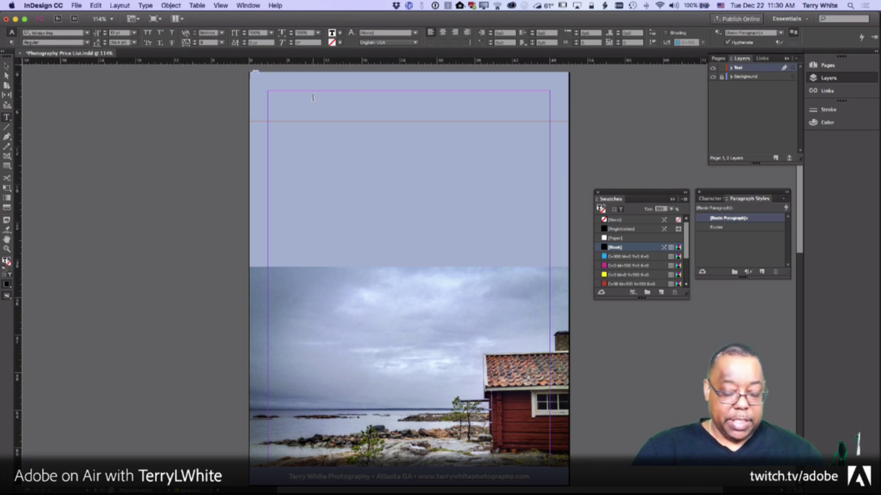
text(Photography Price List)
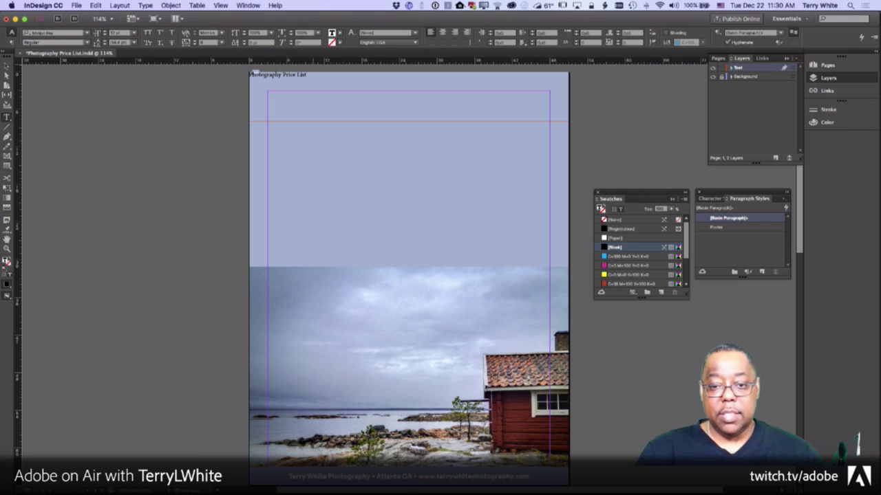
Step: Enlarge the whole Photography Price List title to 42 pt and center it in its frame
key(super+a)
key(super+shift+period)
key(super+shift+period)
key(super+shift+period)
key(super+shift+period)
key(super+shift+period)
key(super+shift+period)
key(super+shift+period)
key(super+shift+period)
key(super+shift+period)
key(super+shift+period)
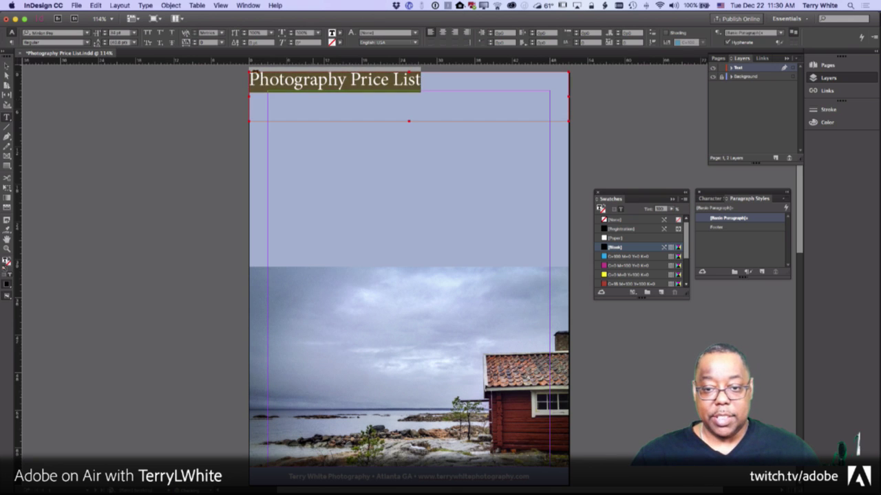
key(super+shift+period)
key(super+shift+period)
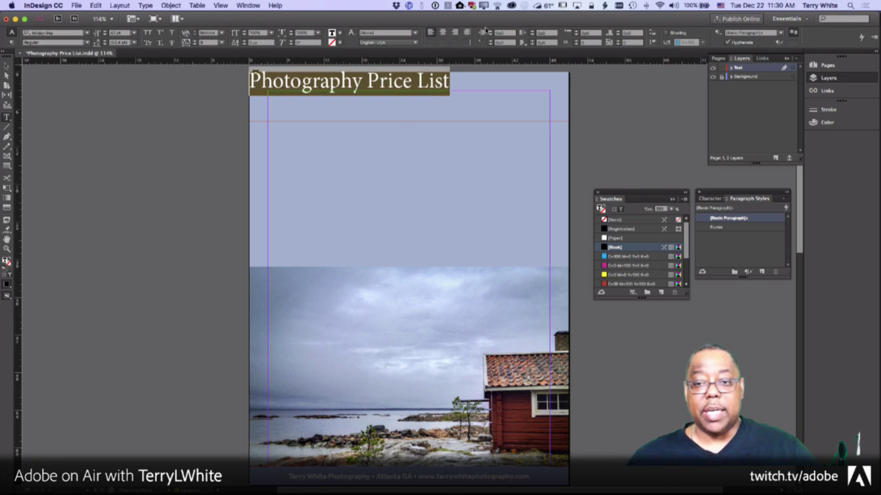
click(444, 34)
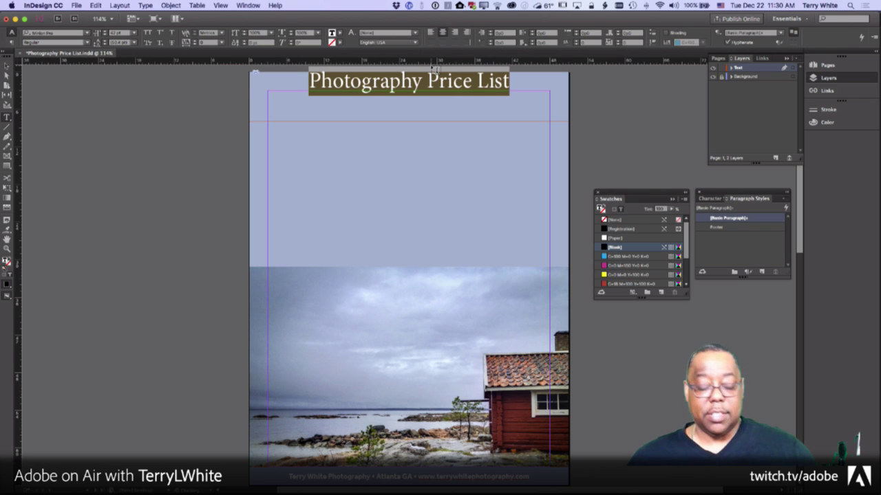
Step: Compare the flyer's title with the heading of the sample pricing list in Chrome
key(super+Tab)
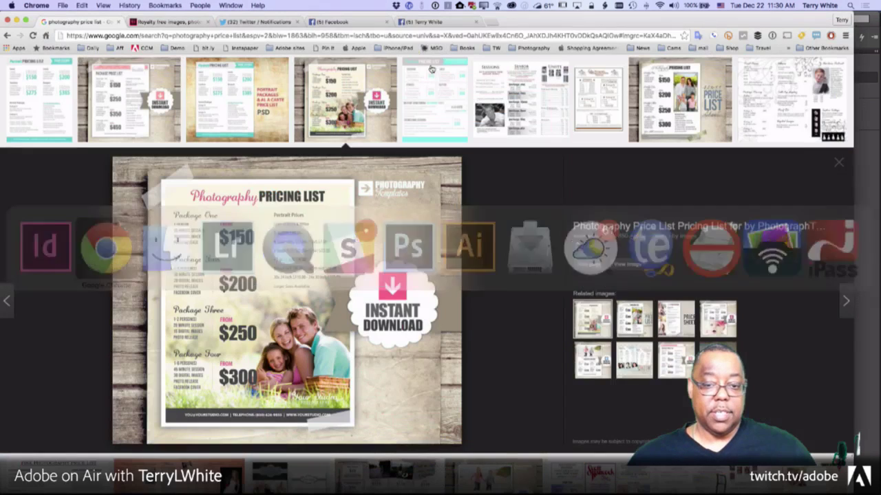
key(super+Tab)
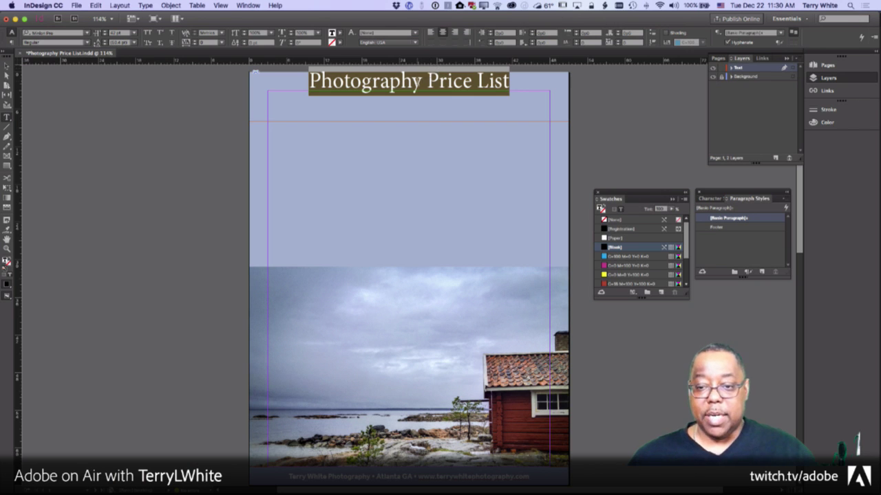
click(422, 82)
key(super+Tab)
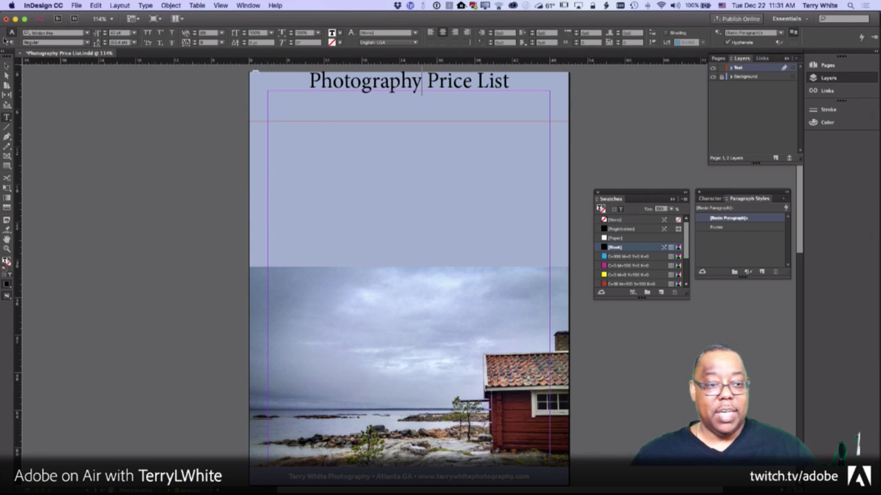
Step: Lower the title frame's top edge to move the heading down from the page's edge
click(7, 66)
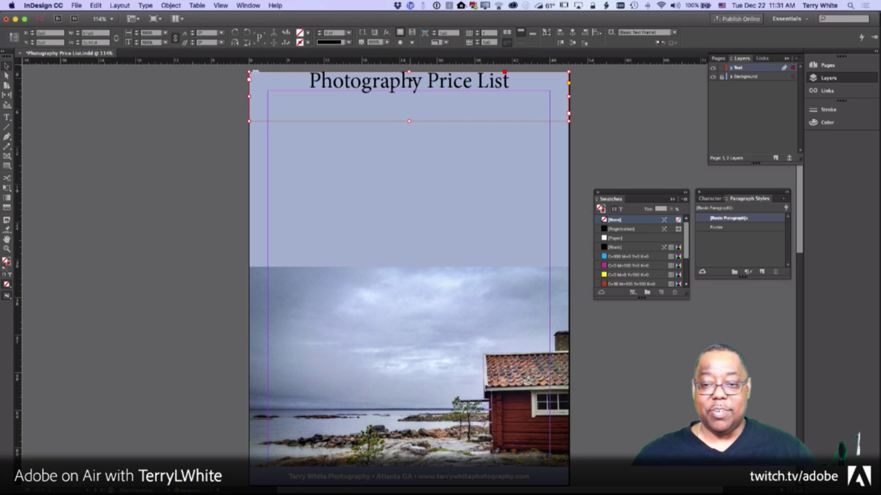
drag(409, 71, 409, 87)
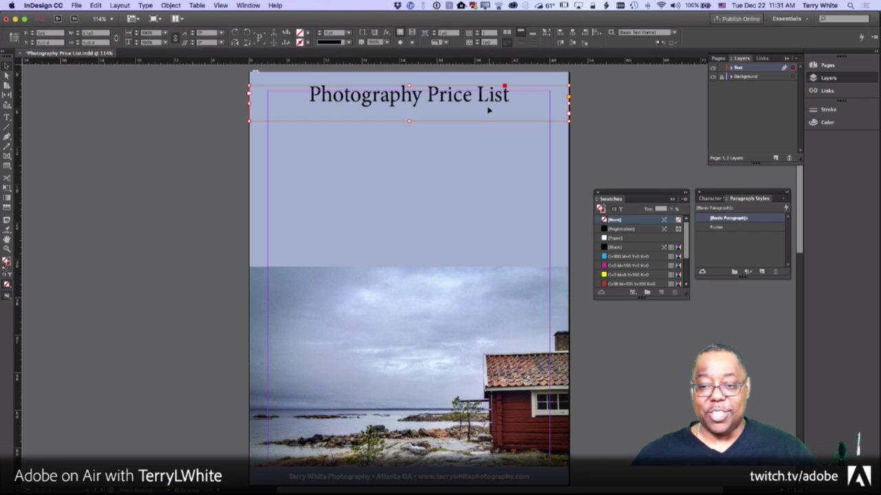
Step: Select the words Price List in the title, compare with the sample heading in Chrome, and set them in all caps
double_click(426, 97)
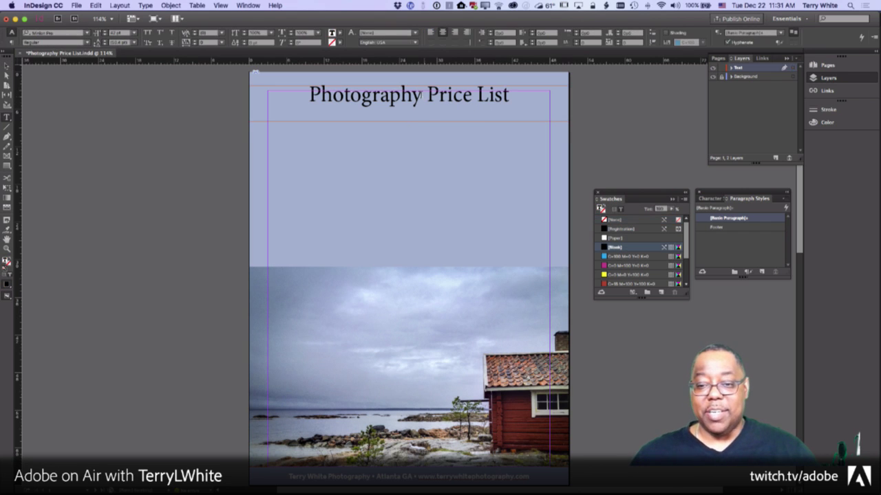
drag(427, 97, 509, 98)
key(super+Tab)
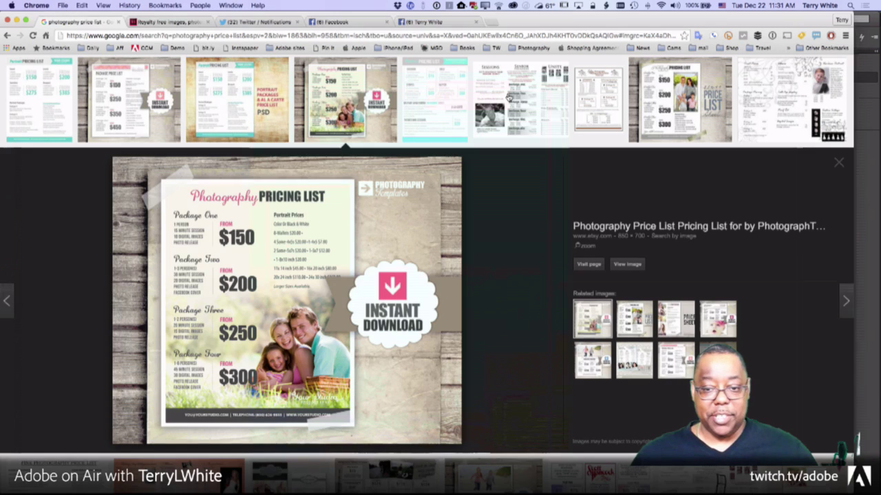
key(super+Tab)
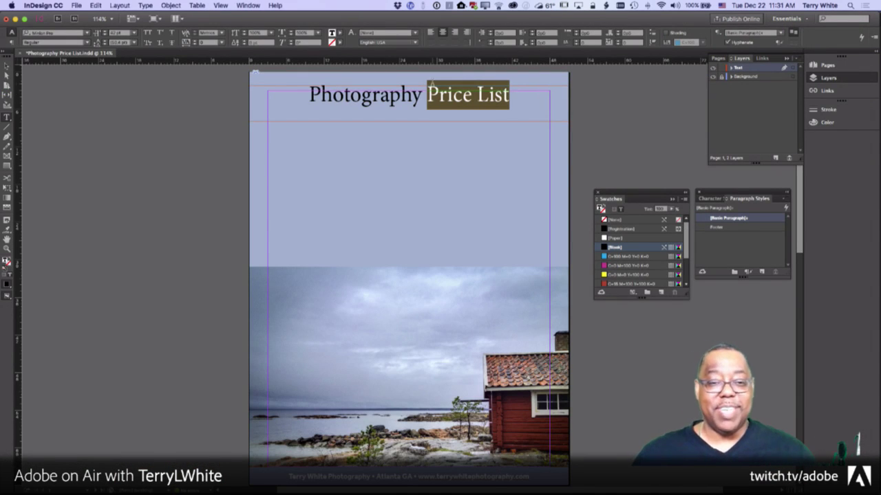
click(147, 33)
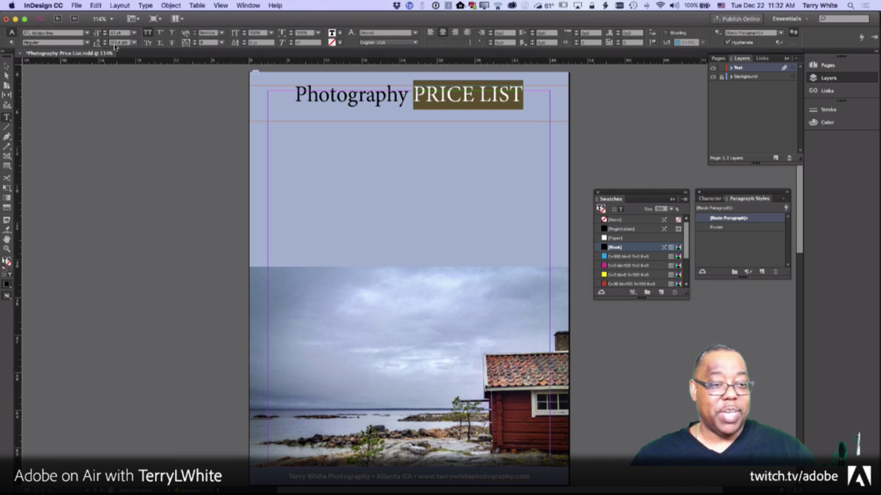
Step: Set the words PRICE LIST in the Effra Heavy font
click(70, 33)
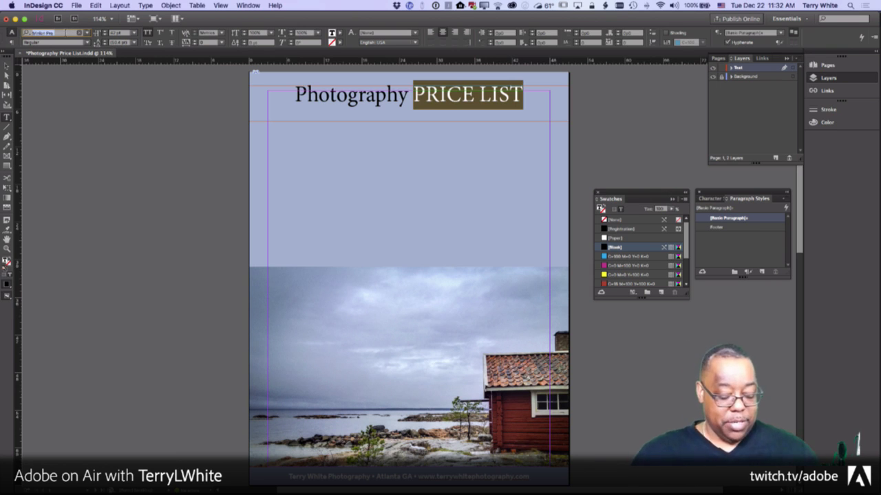
text(eff)
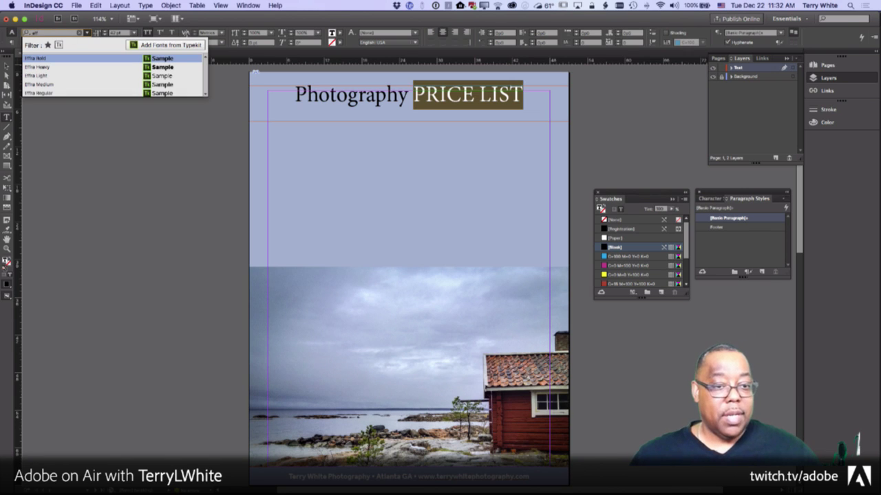
click(85, 67)
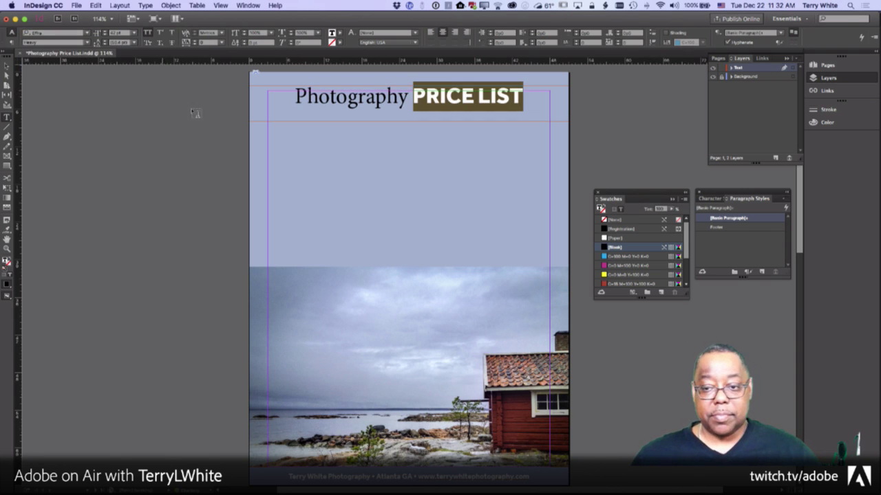
Step: Select the word Photography in the title and filter the available fonts by "script"
click(336, 97)
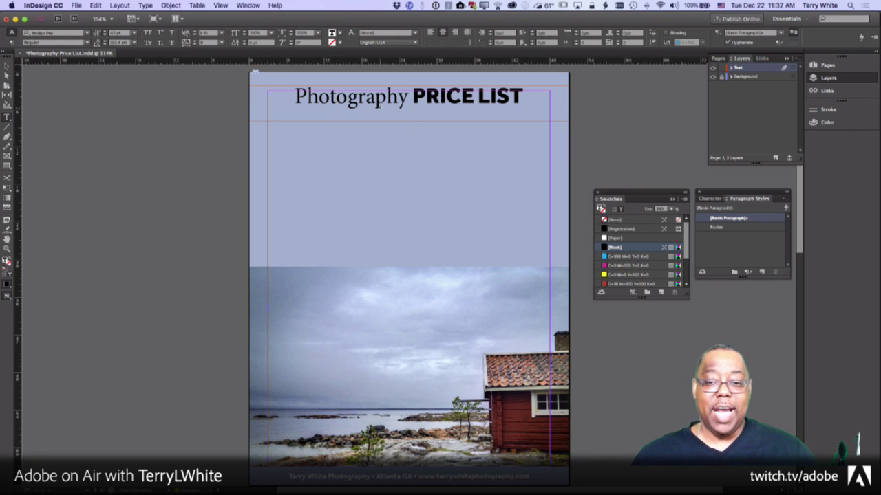
drag(407, 98, 296, 103)
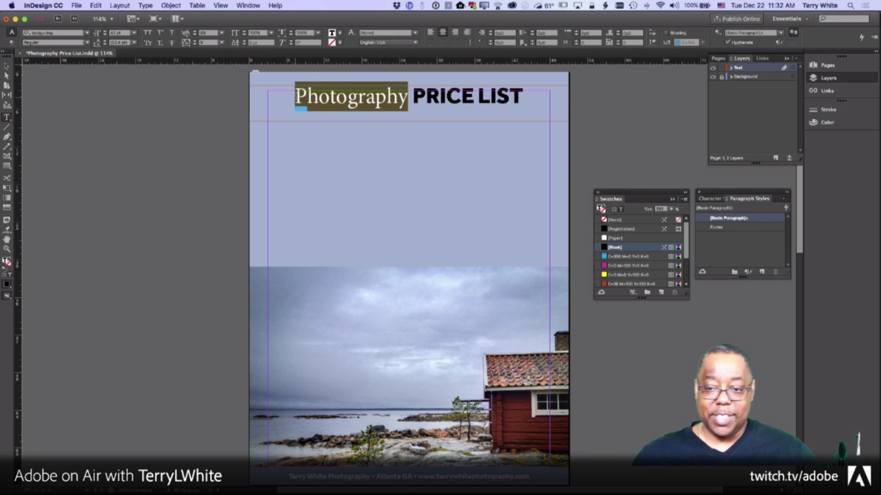
click(87, 33)
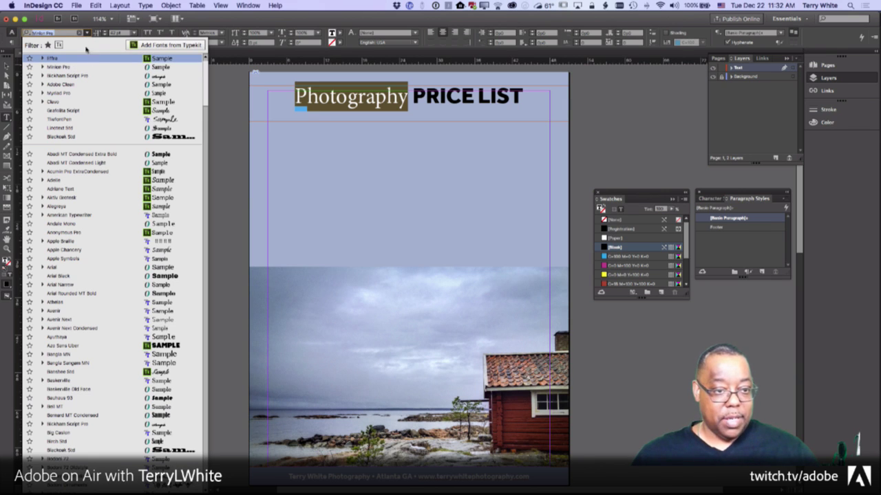
click(73, 27)
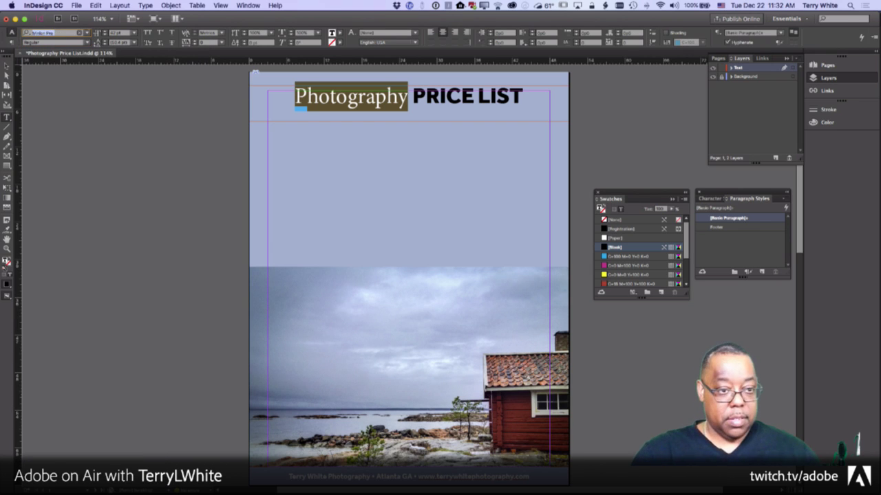
text(script)
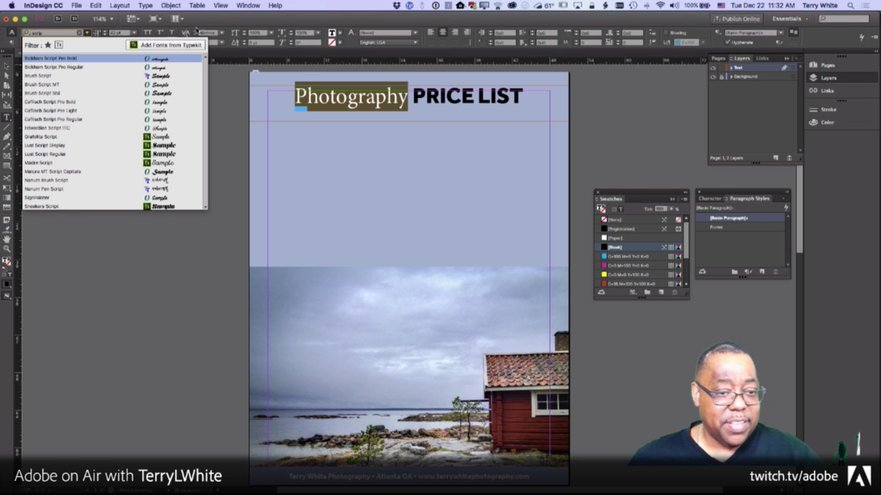
Step: Open the Typekit library in Chrome for more fonts, filter it to the Script classification and look through all its families
click(158, 44)
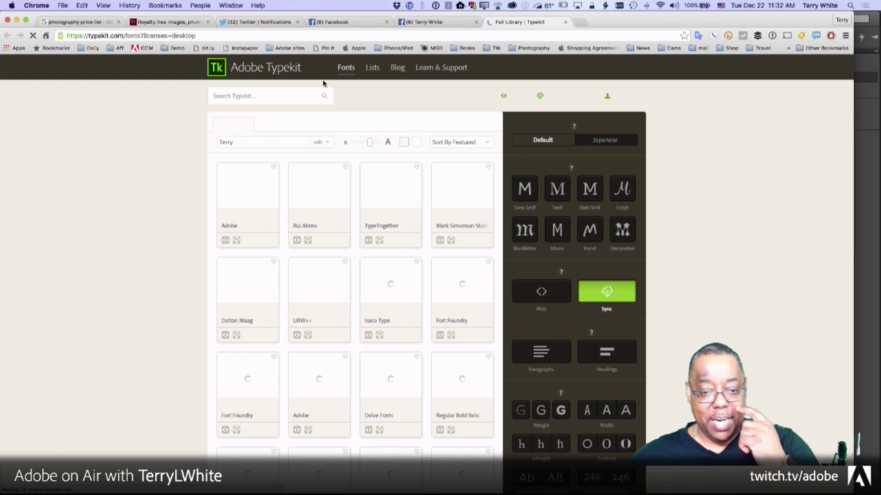
click(244, 142)
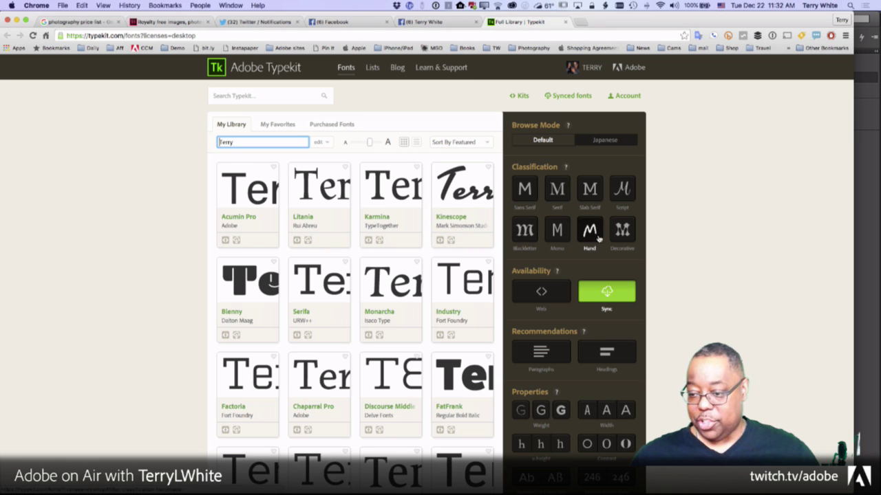
click(622, 188)
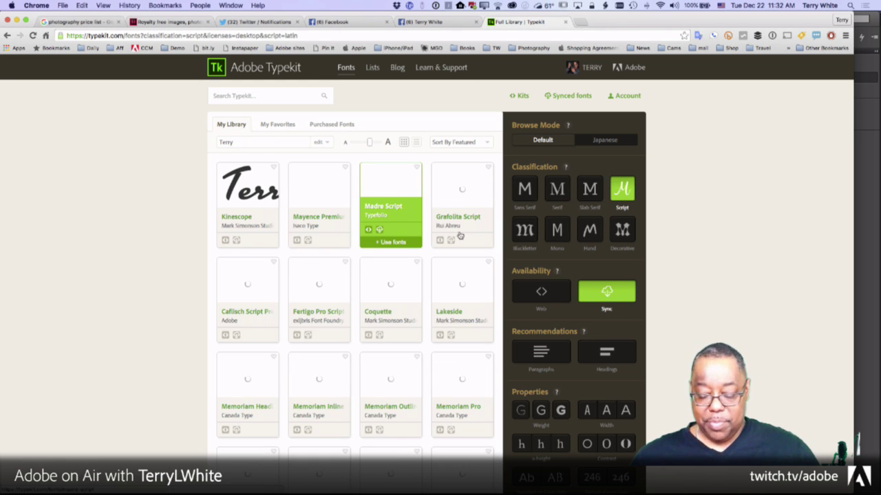
scroll(459, 236, down, 2)
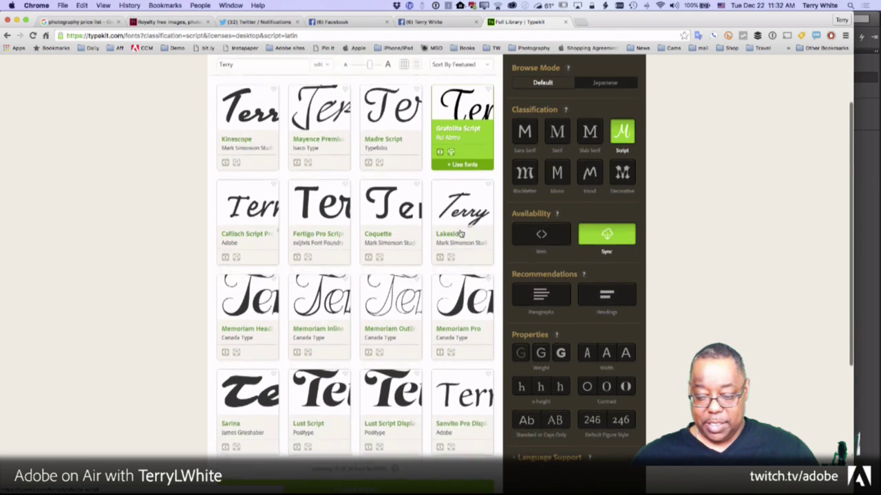
scroll(459, 234, down, 3)
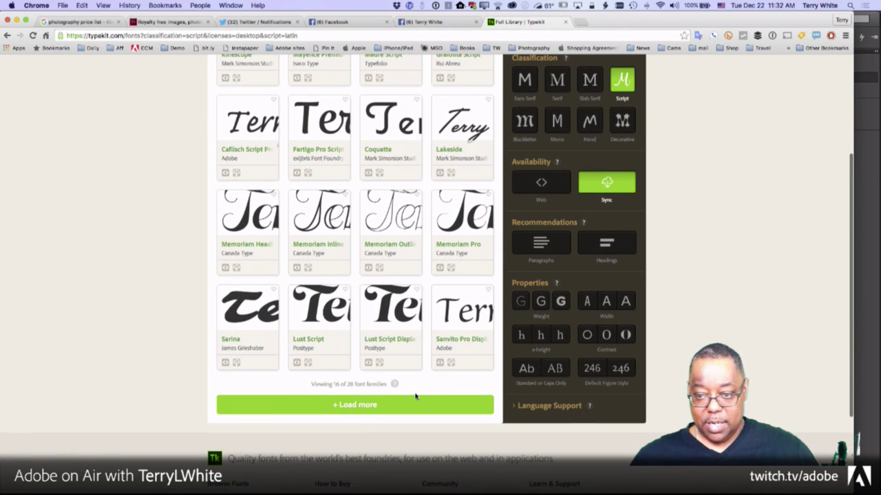
click(413, 405)
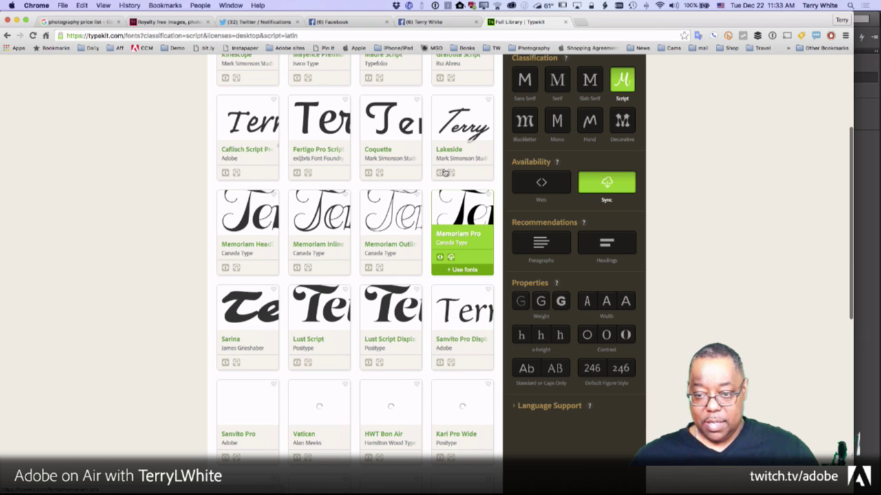
scroll(457, 185, down, 4)
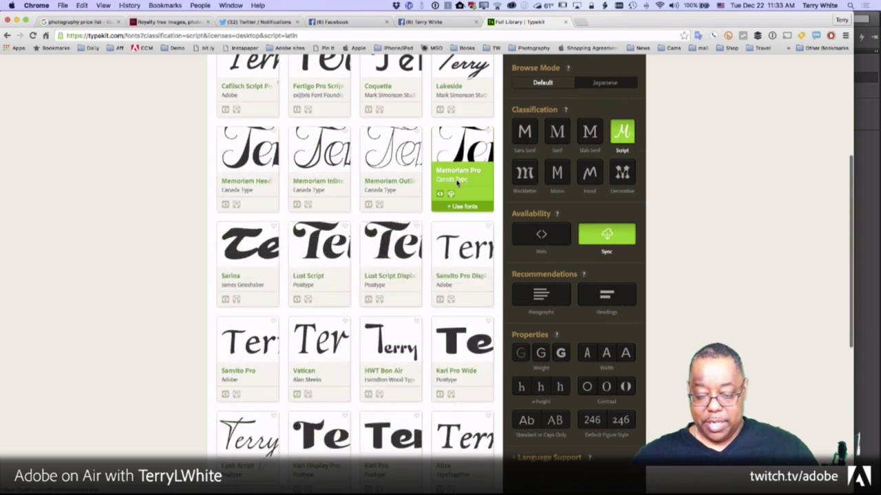
scroll(457, 185, down, 3)
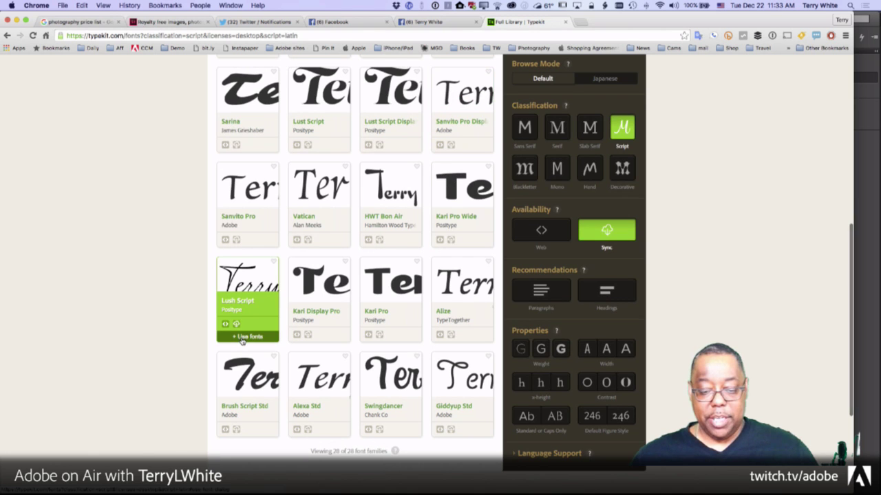
Step: Check the sync status of the Lush Script and Lakeside font families on Typekit
click(242, 338)
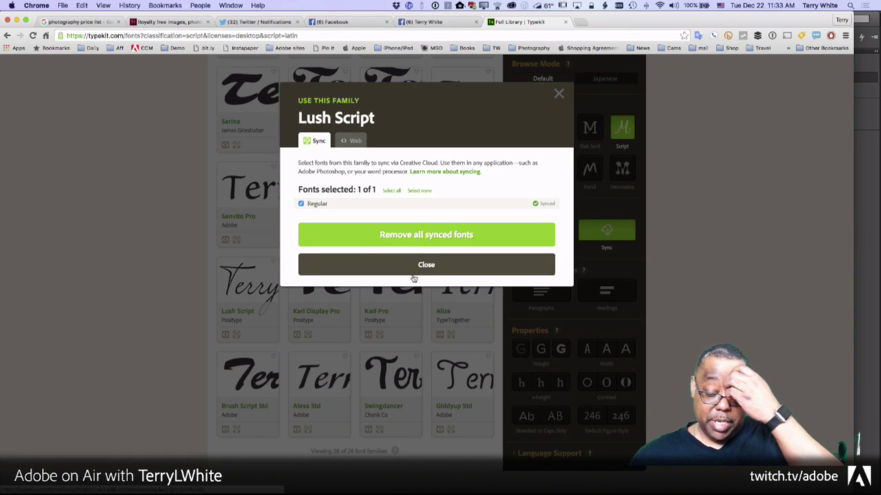
click(413, 274)
scroll(433, 200, up, 3)
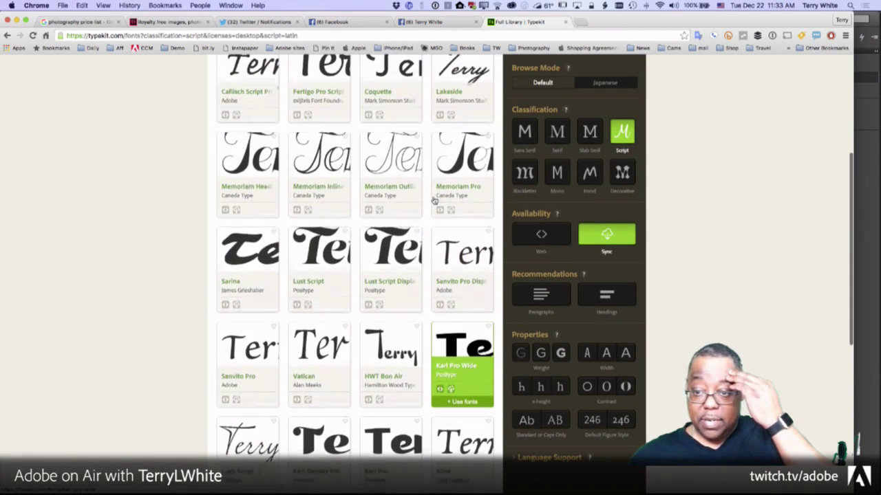
scroll(434, 200, up, 1)
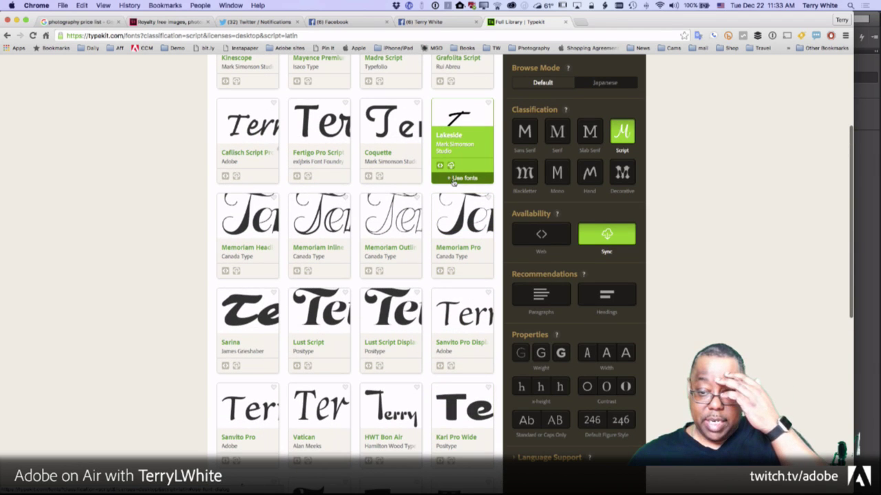
click(452, 178)
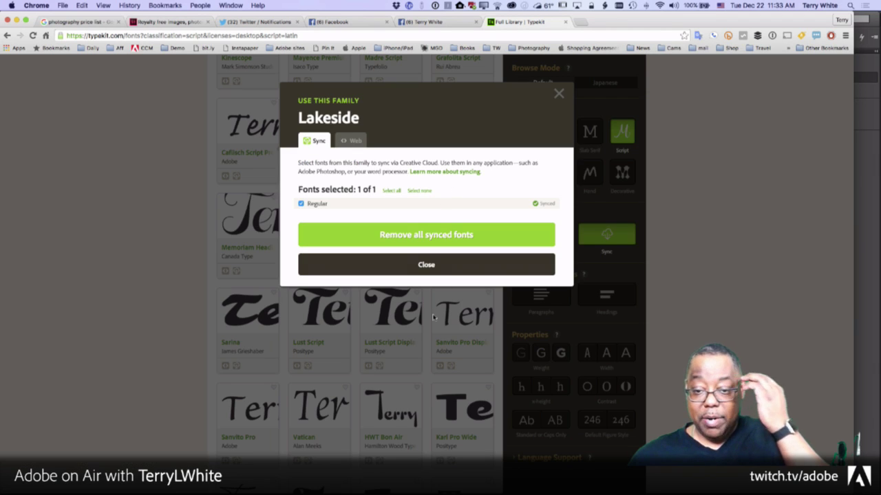
click(431, 273)
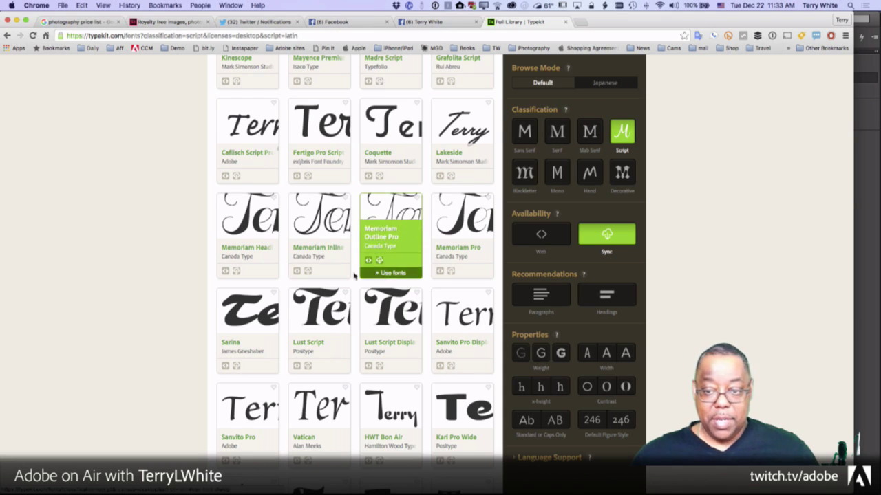
Step: Switch back to InDesign and set the selected word Photography in the Lush font
key(super+Tab)
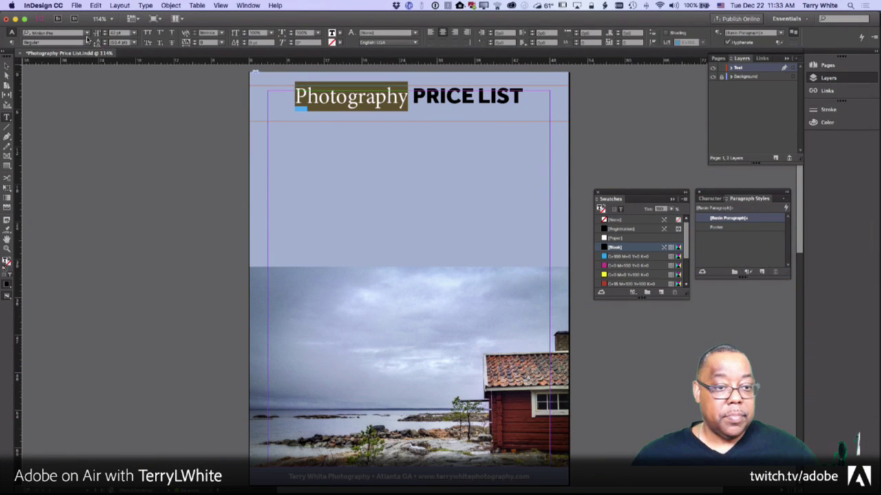
click(87, 33)
scroll(99, 179, down, 3)
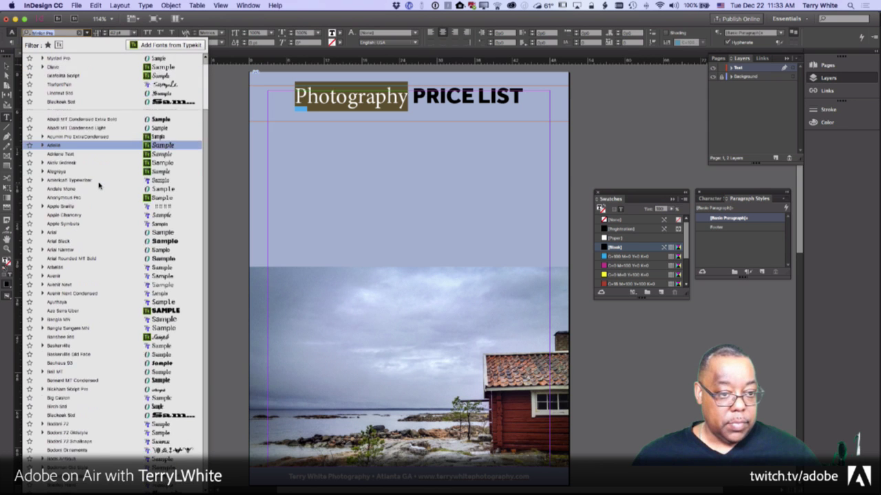
scroll(99, 185, down, 20)
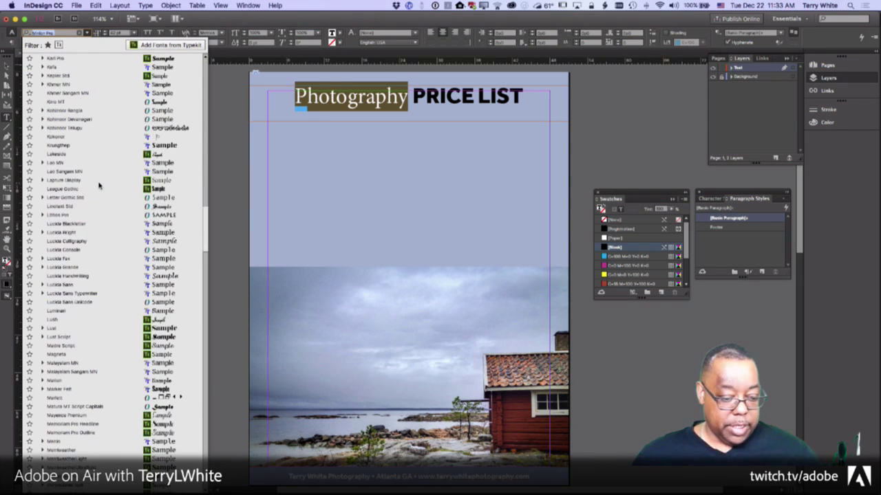
click(102, 321)
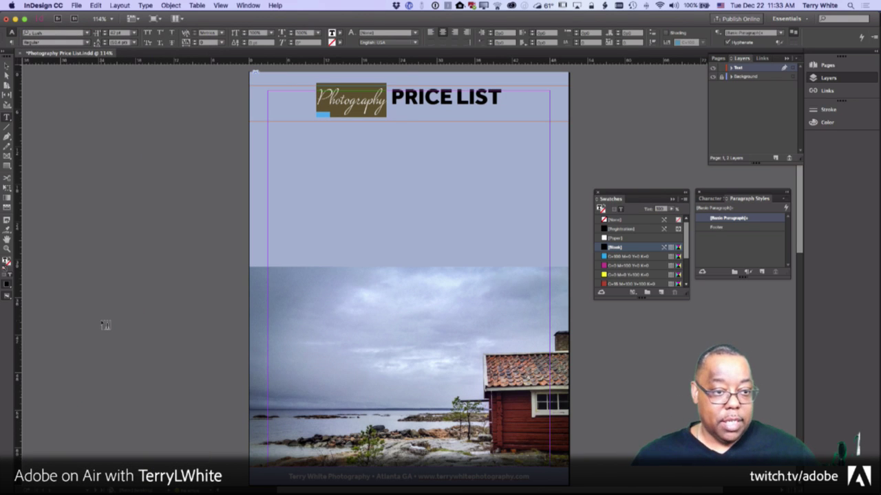
Step: Change the font of the word Photography to Lakeside
click(86, 33)
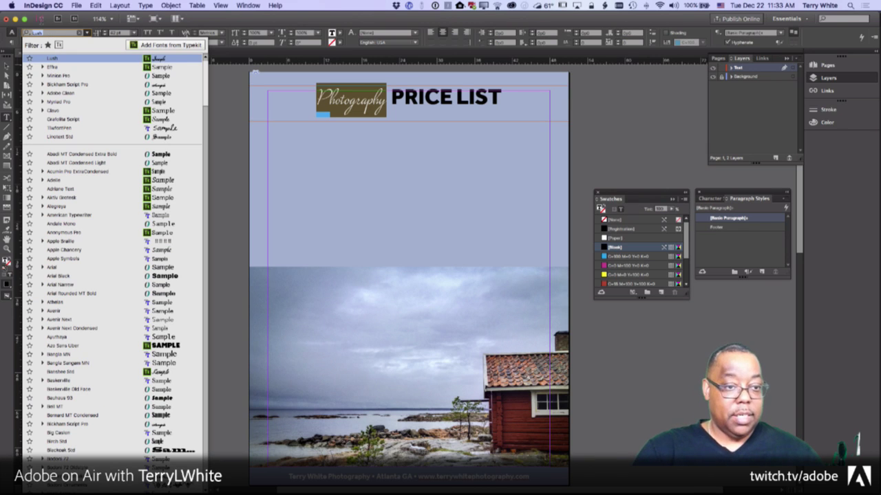
text(lake)
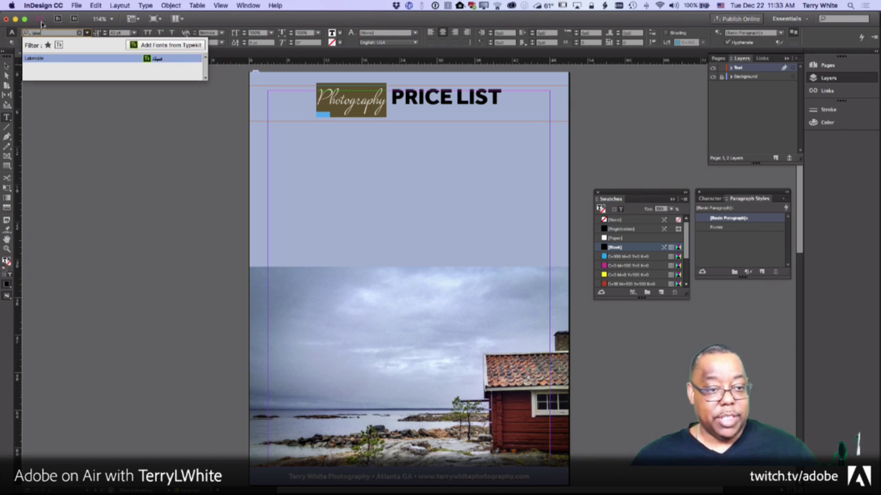
click(46, 59)
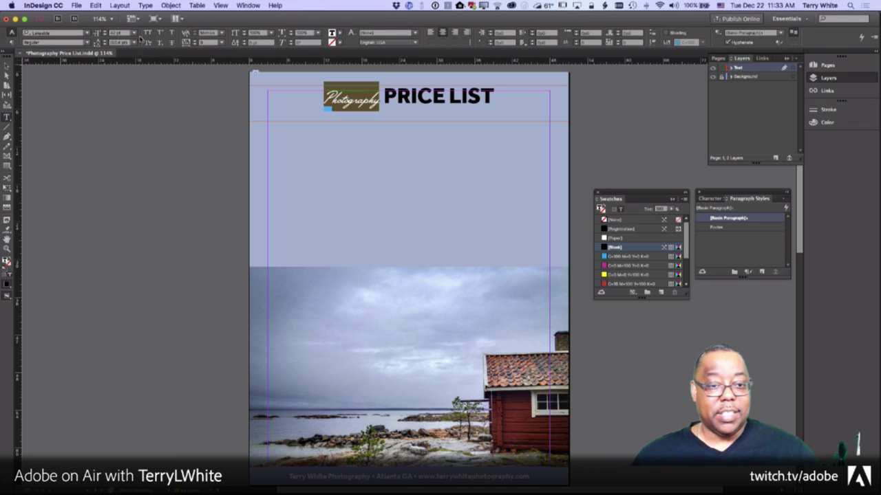
Step: Try the word Photography at 30 pt and settle on a font size of 60 pt
click(135, 33)
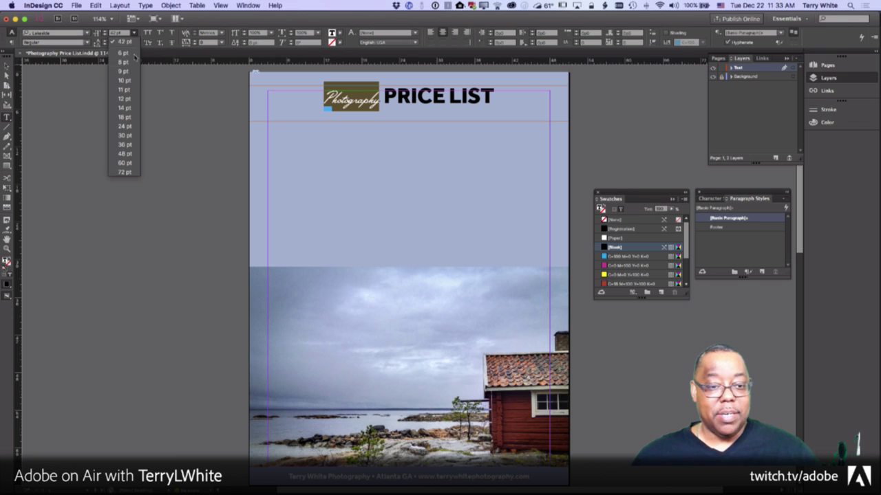
click(126, 137)
click(135, 33)
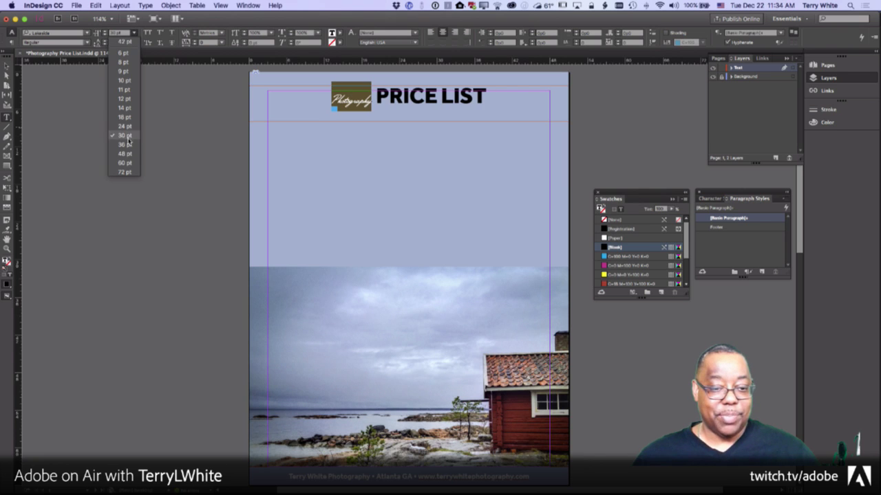
click(127, 163)
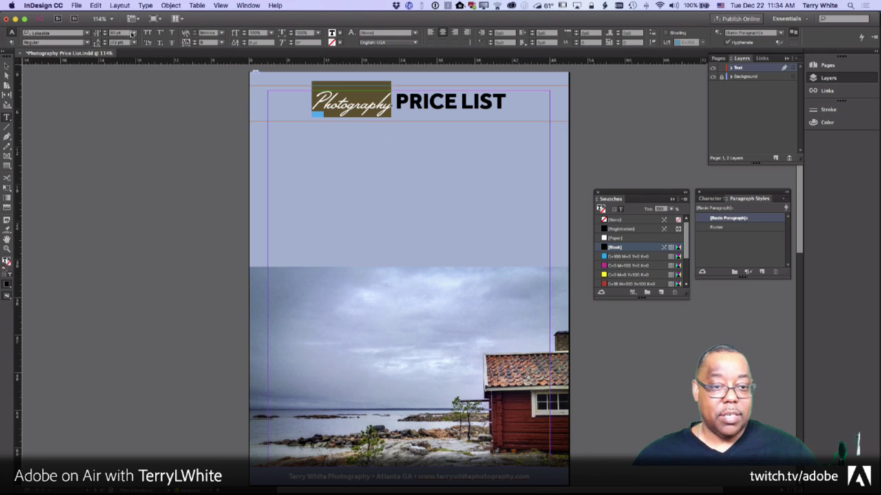
Step: Set the font size of the word Photography in the title to 72 pt
click(133, 33)
click(124, 172)
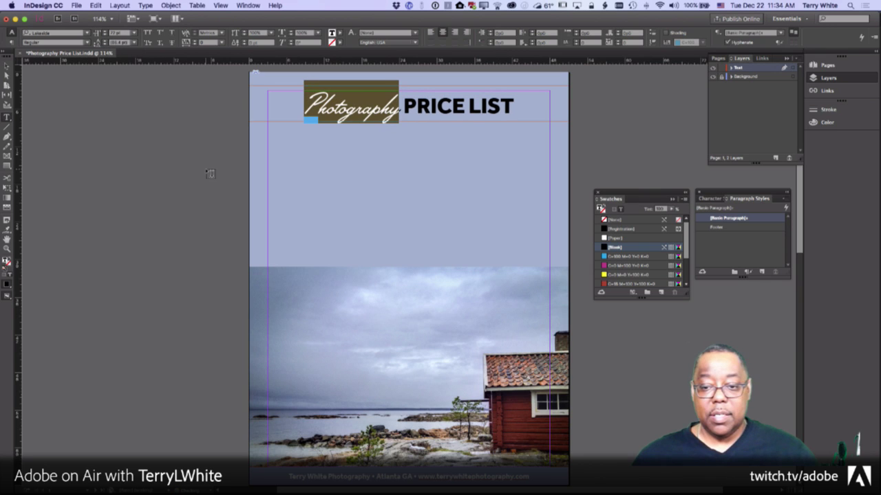
click(396, 97)
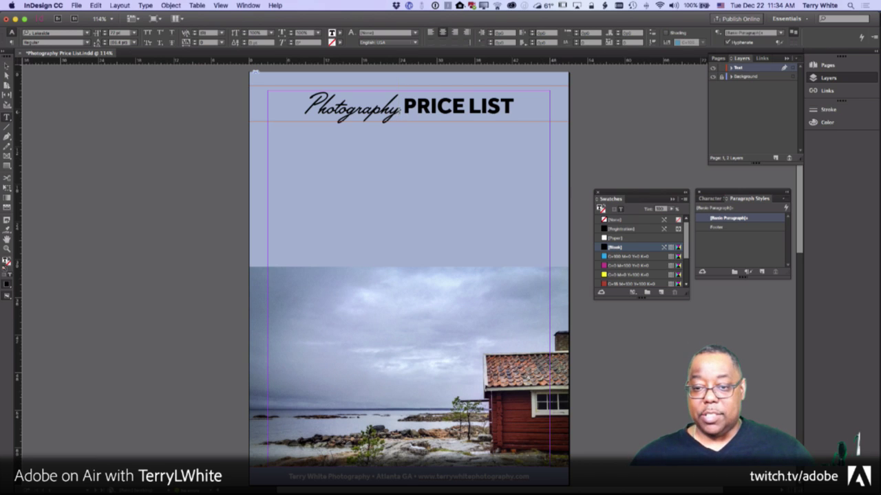
Step: Try the light blue swatch from the Colorful_Theme group on the word Photography
key(shift+Home)
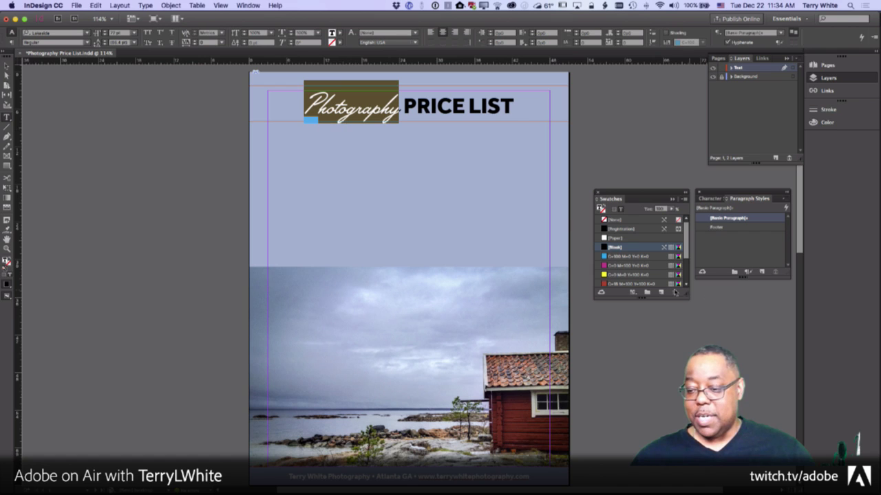
scroll(636, 267, down, 2)
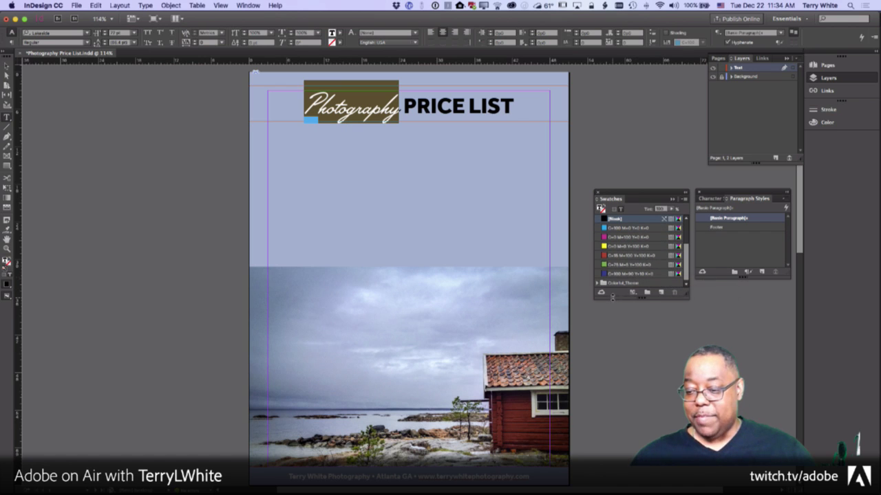
scroll(600, 288, up, 2)
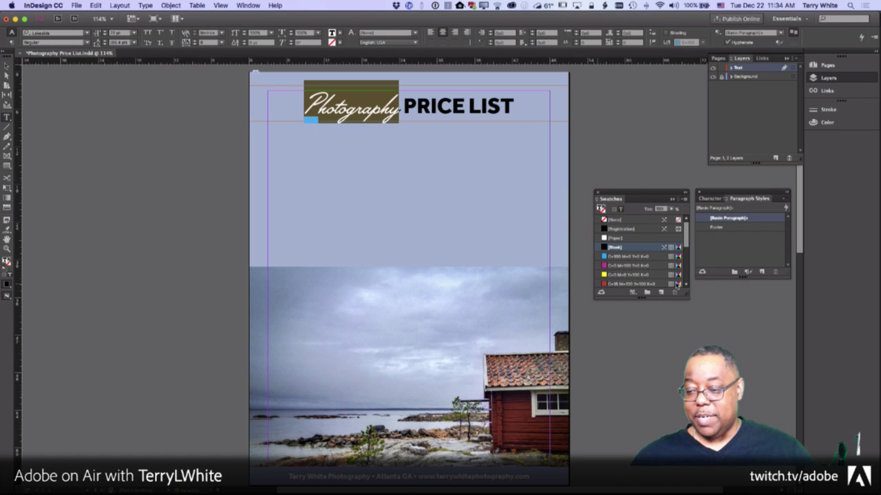
scroll(657, 275, down, 3)
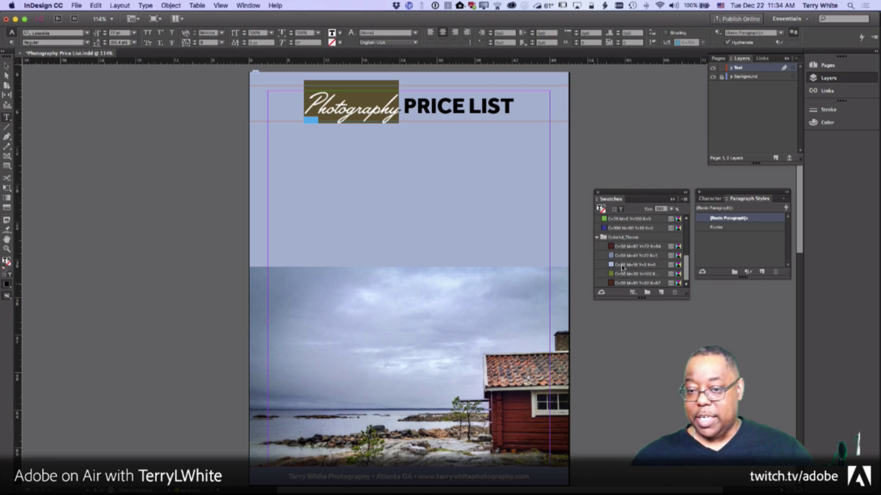
click(622, 264)
click(457, 113)
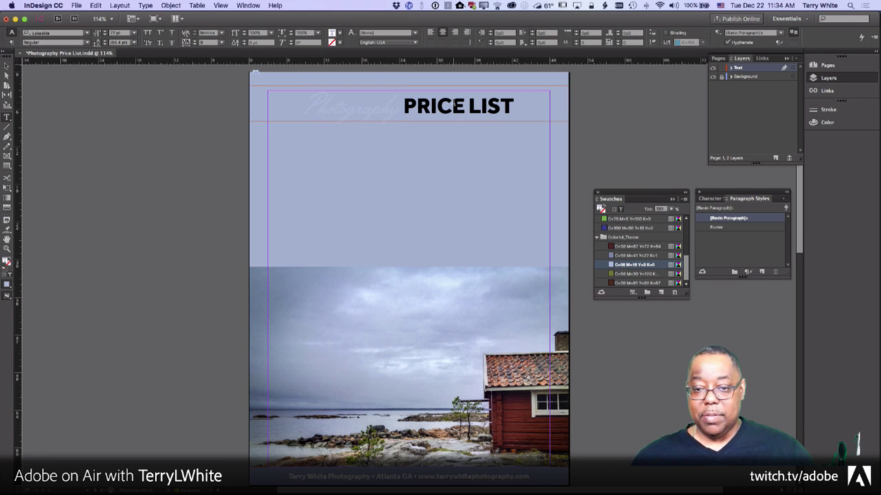
Step: Color the word Photography with the dark brown swatch at the end of the Colorful_Theme group
drag(396, 108, 304, 108)
scroll(637, 272, down, 1)
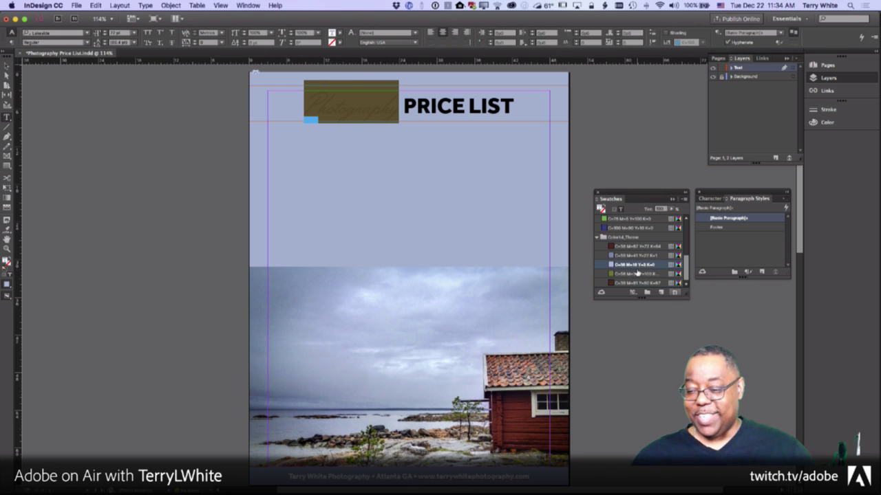
click(617, 283)
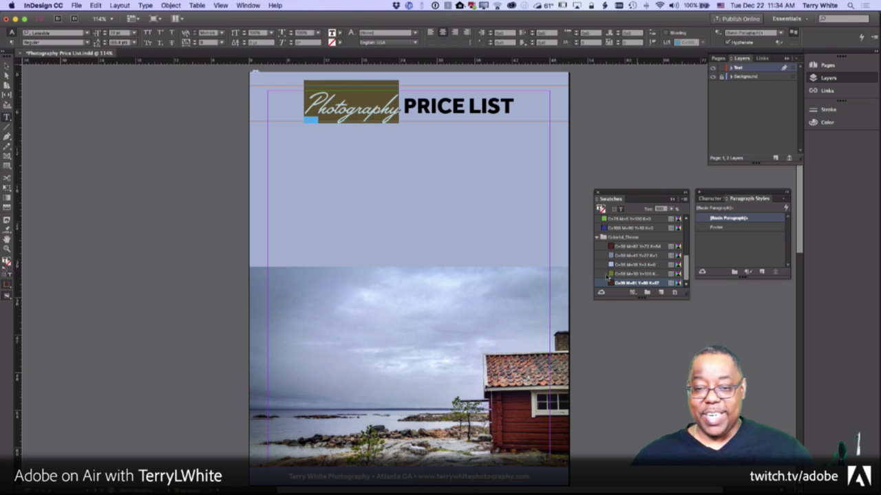
click(363, 102)
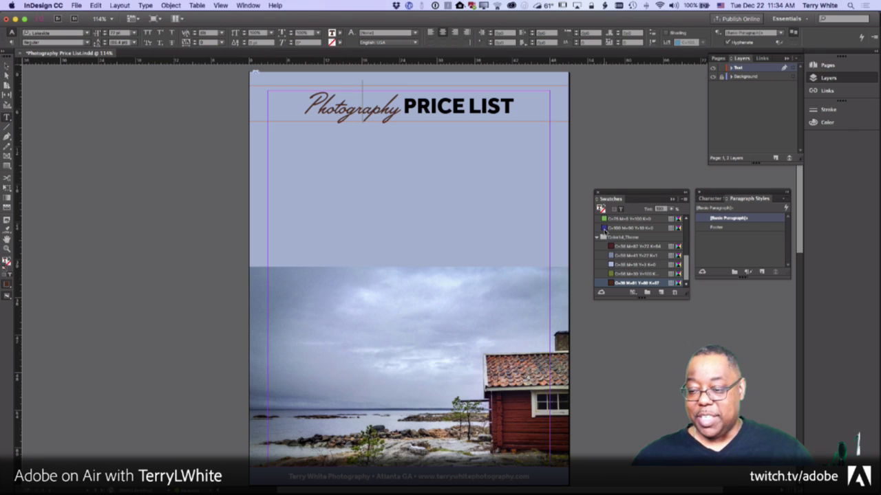
Step: Try the olive green Colorful_Theme swatch on the word Photography, and undo that color change
drag(396, 109, 291, 108)
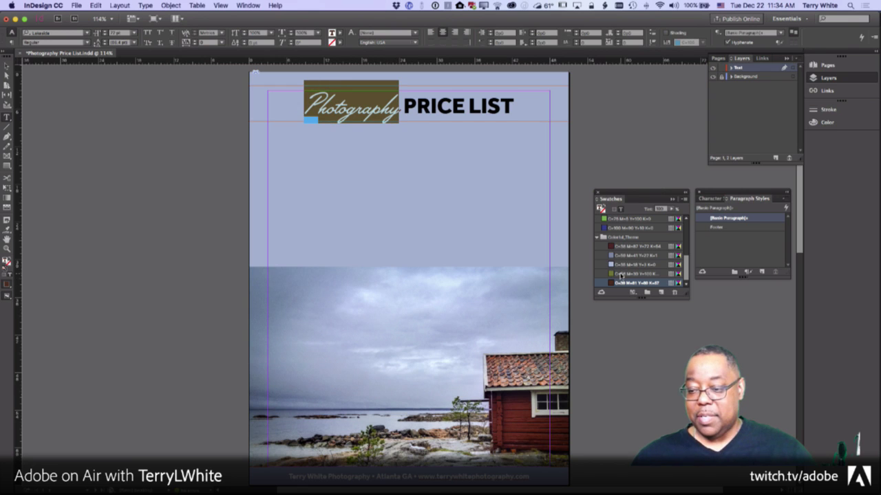
click(621, 274)
click(530, 129)
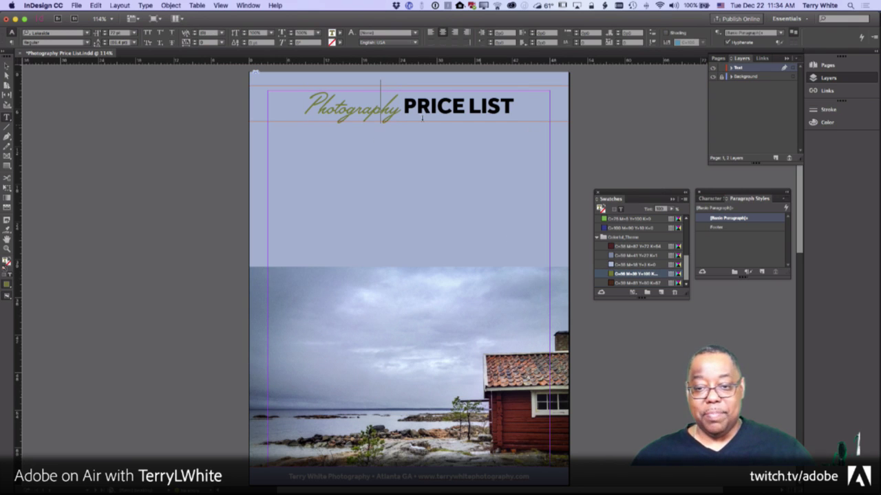
key(super+z)
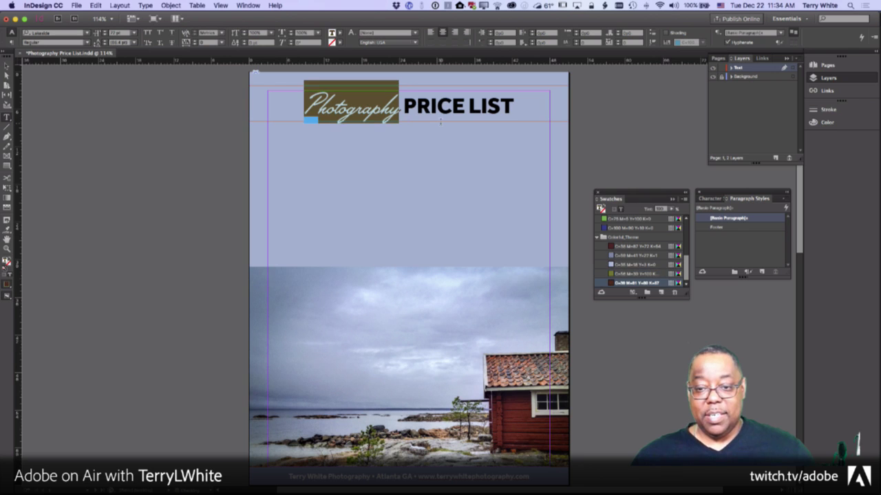
click(406, 110)
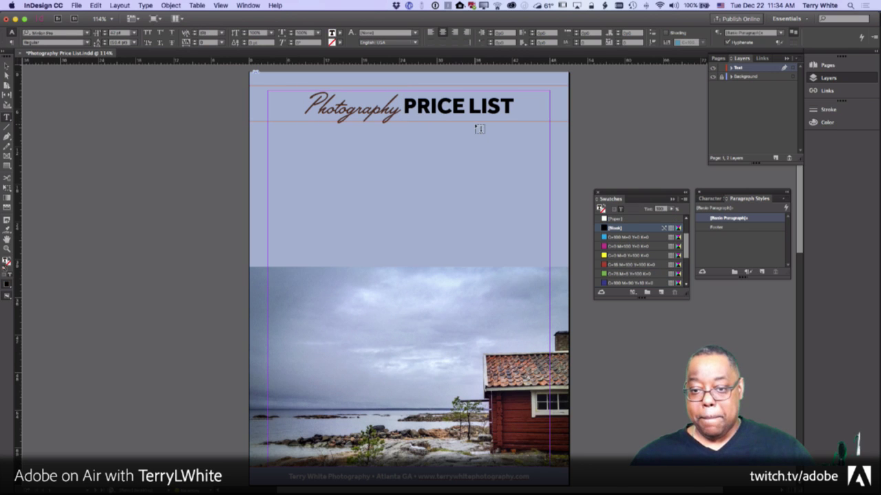
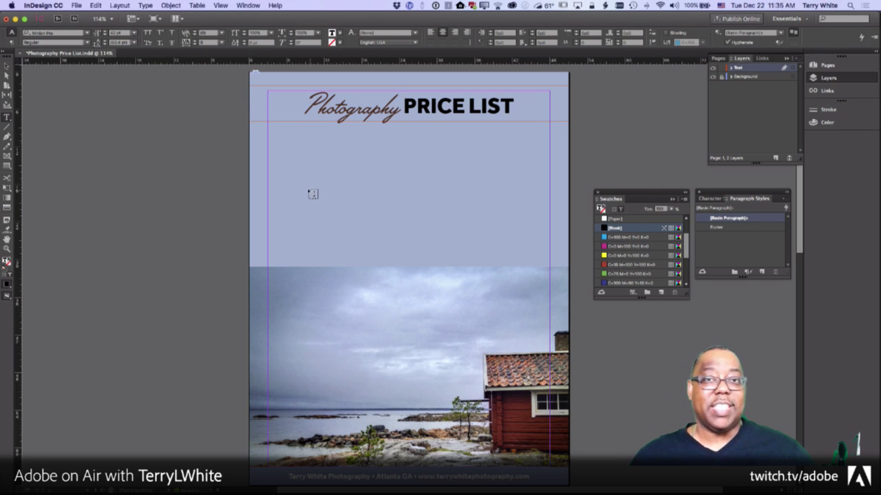
click(86, 33)
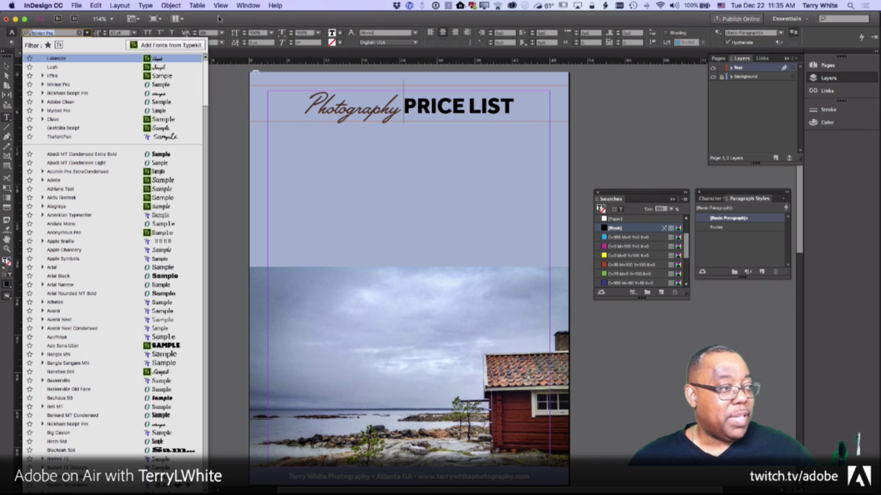
key(Escape)
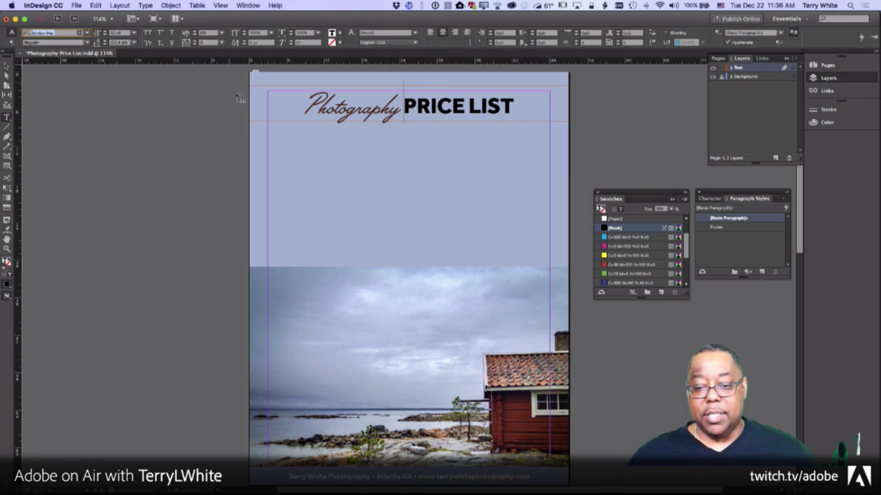
Step: Unlock the Background layer and select the full-page background photo frame
click(6, 65)
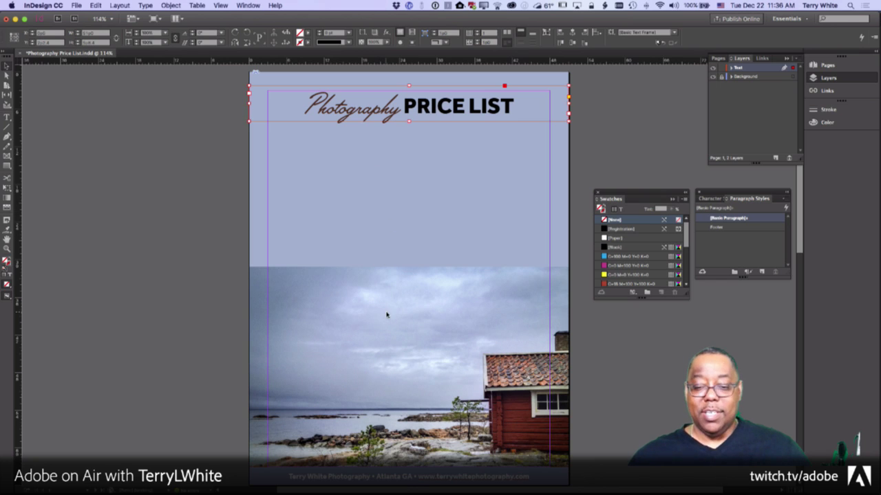
click(397, 309)
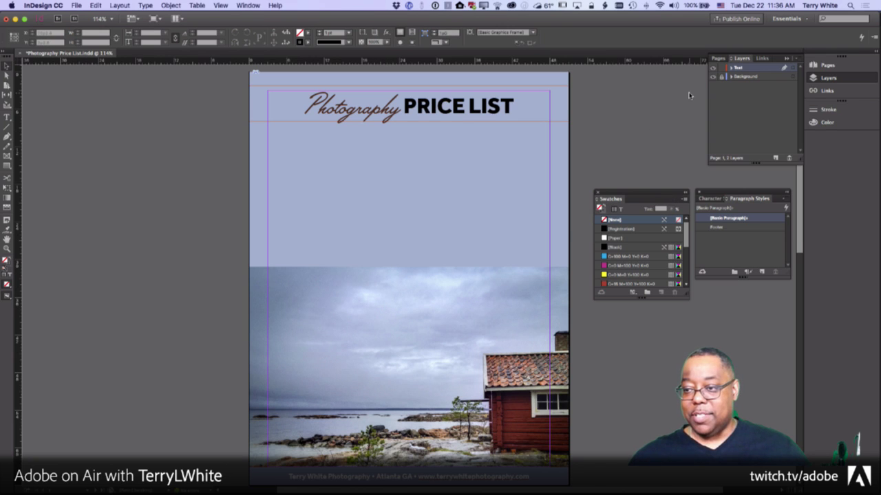
click(451, 288)
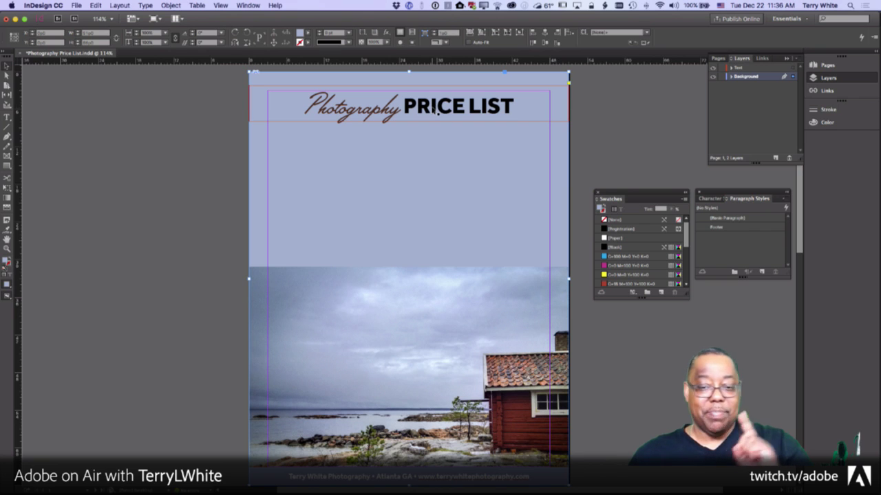
scroll(438, 113, up, 3)
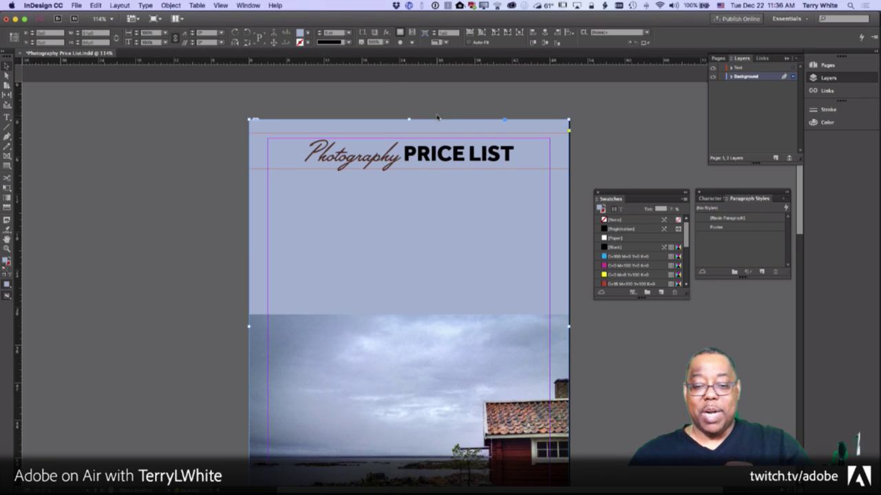
scroll(439, 117, down, 1)
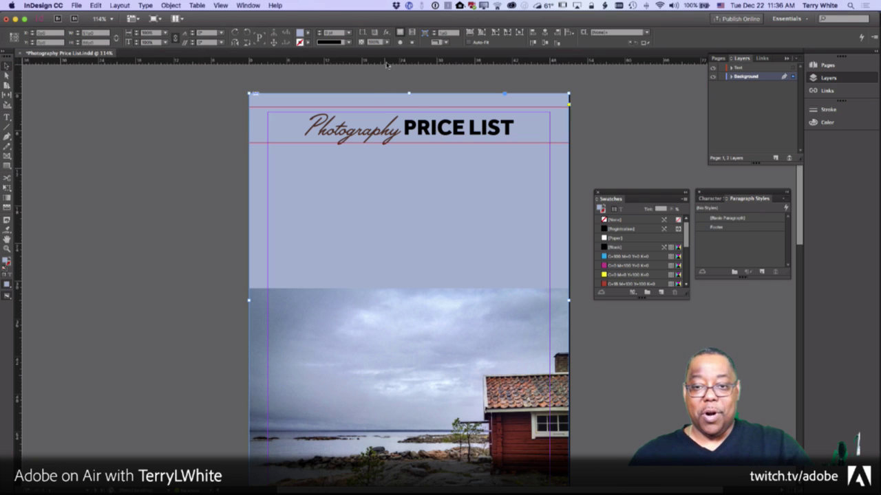
Step: Try a previewed drop shadow on the background frame with its light angle turned to -75°
click(387, 36)
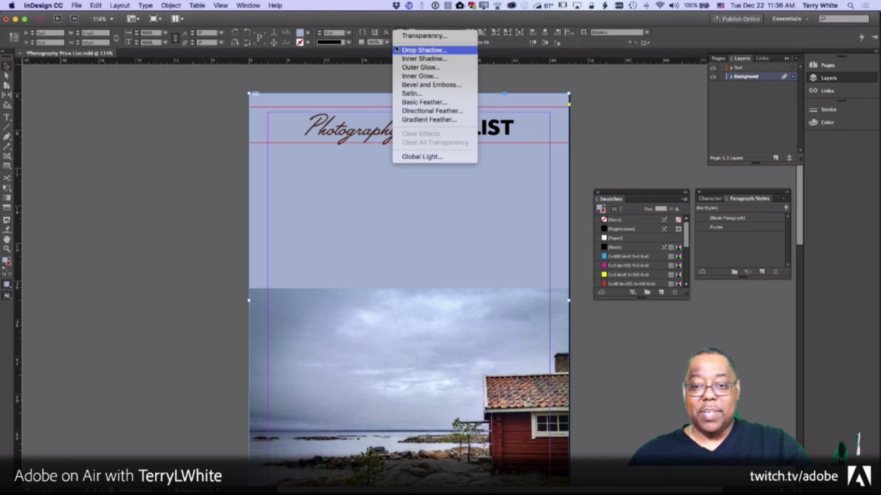
click(645, 186)
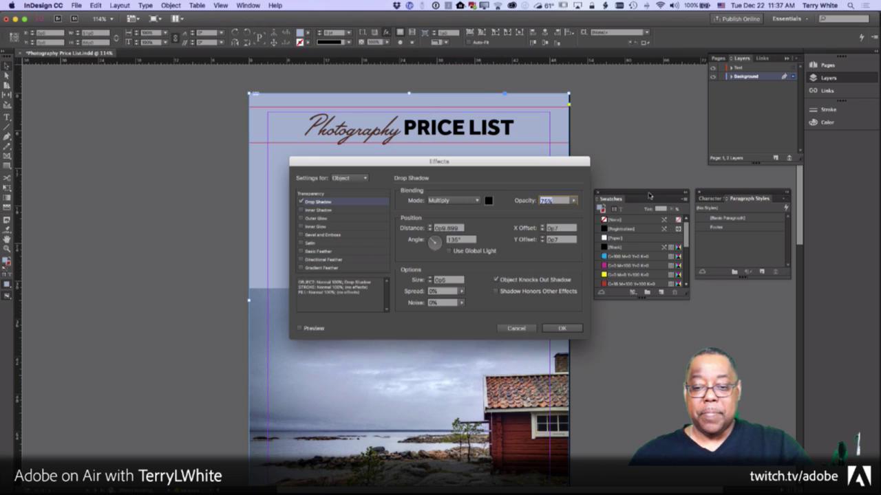
drag(440, 163, 739, 138)
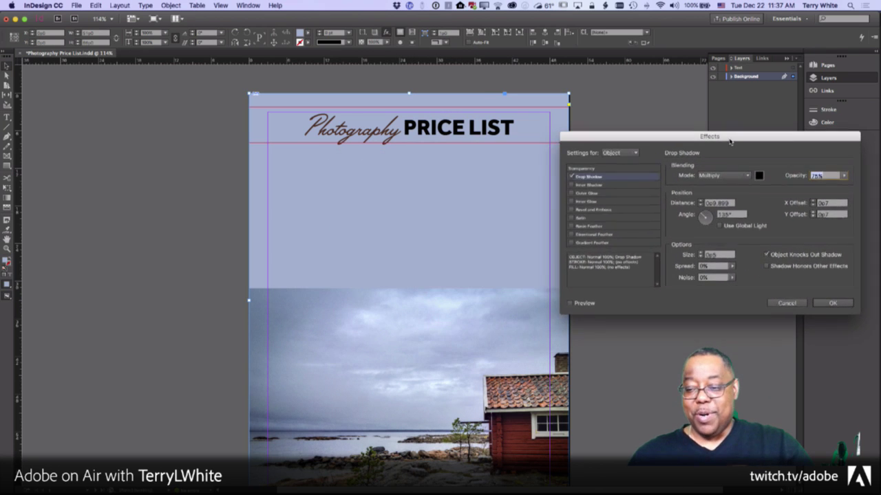
click(579, 305)
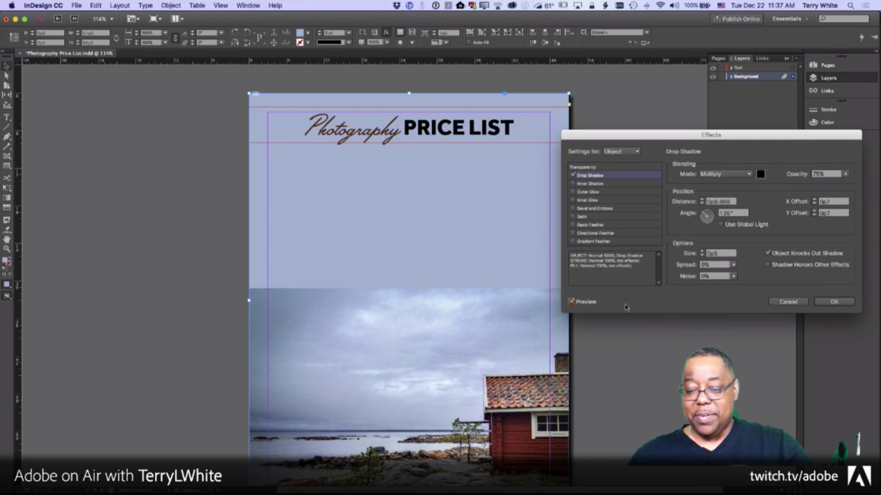
click(711, 215)
drag(713, 215, 715, 252)
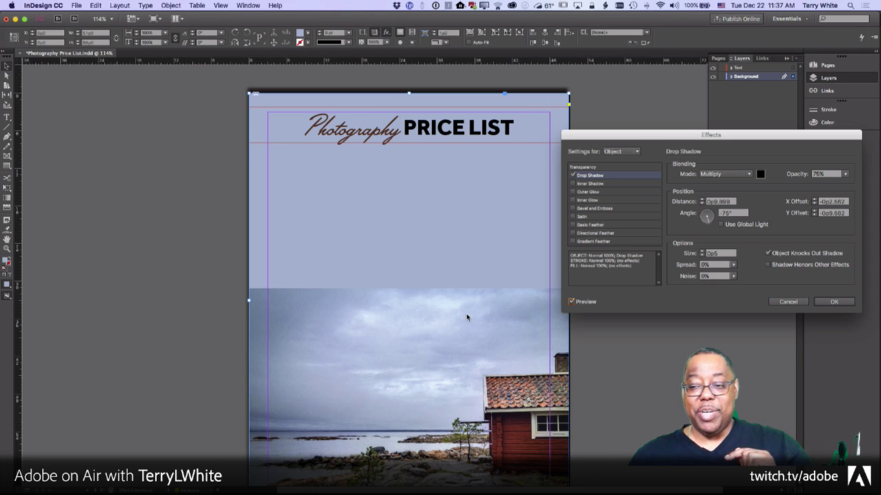
click(783, 302)
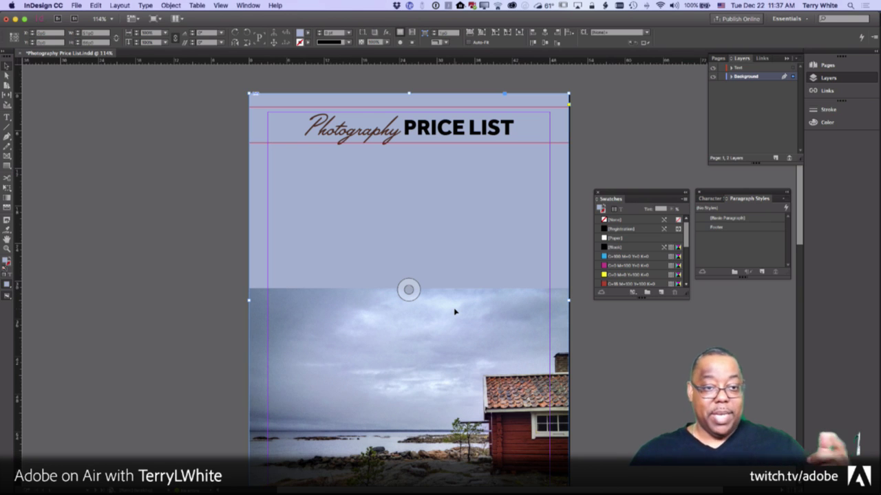
Step: Duplicate the background frame and crop the copy's blue area down to the top edge of its photo
click(95, 6)
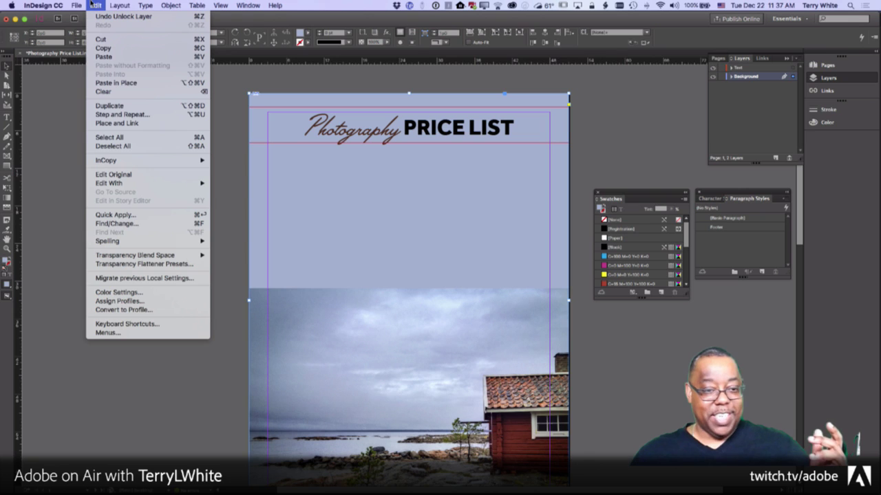
click(114, 105)
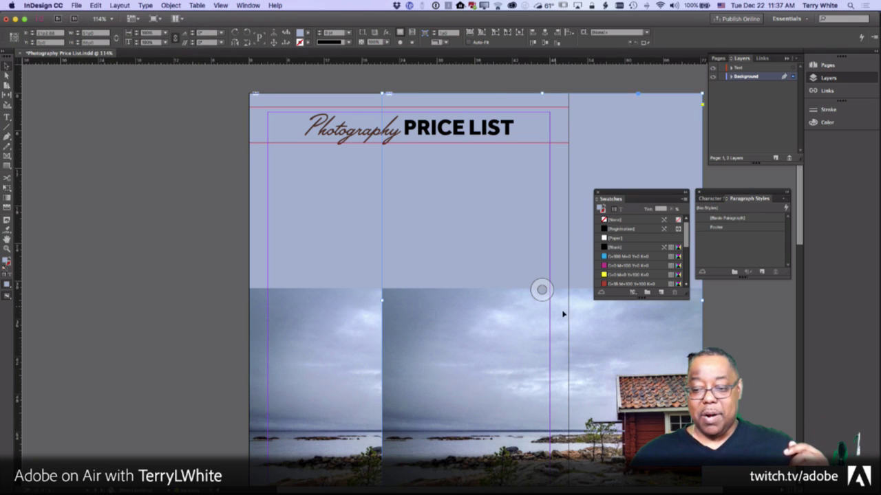
click(541, 132)
drag(543, 132, 545, 289)
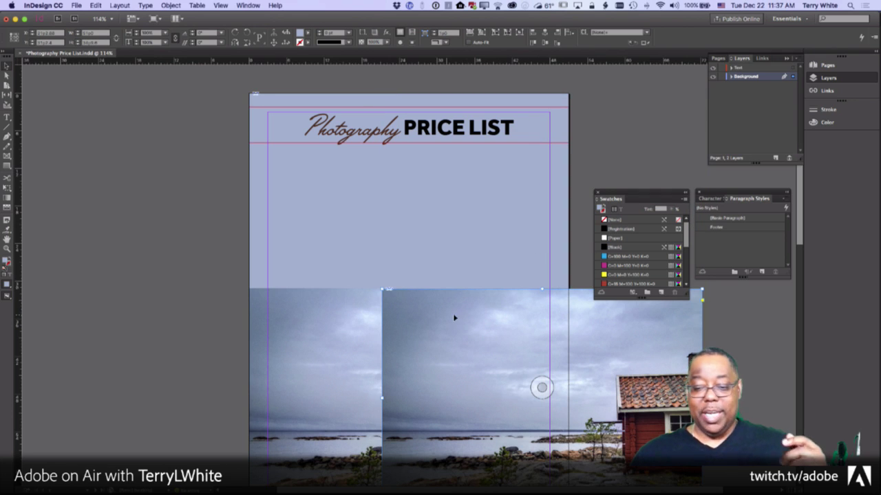
Step: Move the cropped copy aside over the page's left edge and delete the photo from inside the original background frame
drag(456, 318, 121, 214)
click(421, 347)
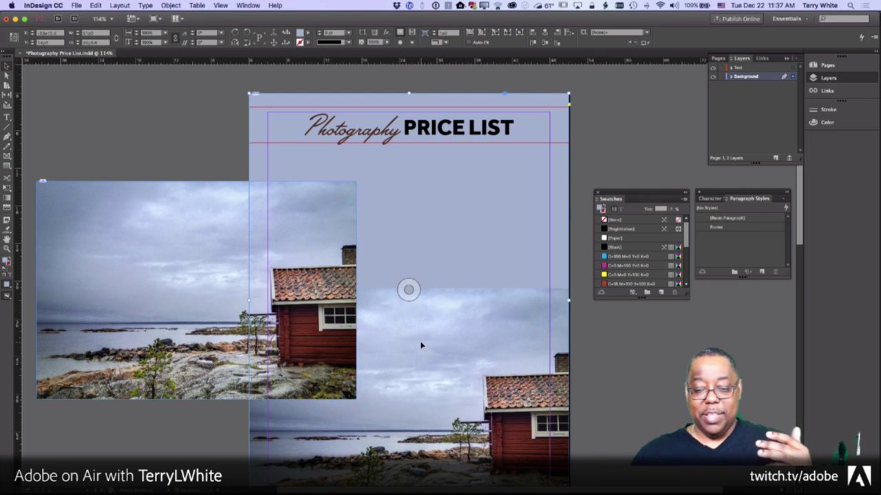
click(421, 344)
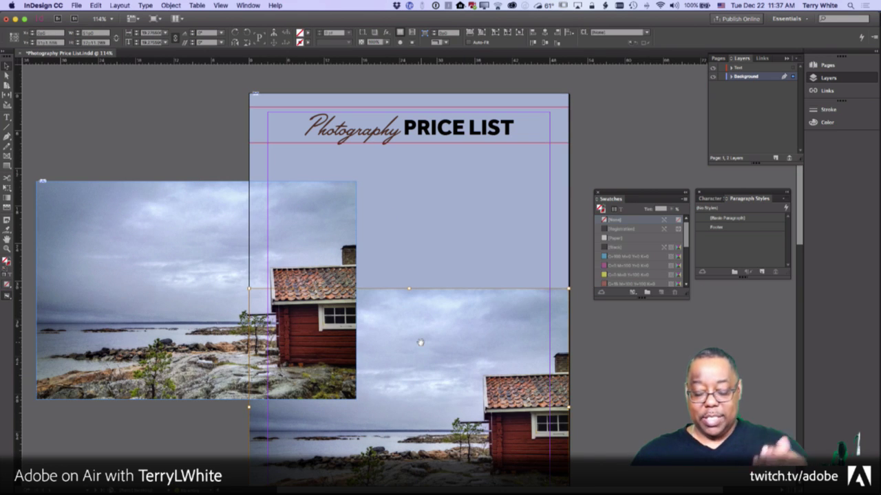
key(Delete)
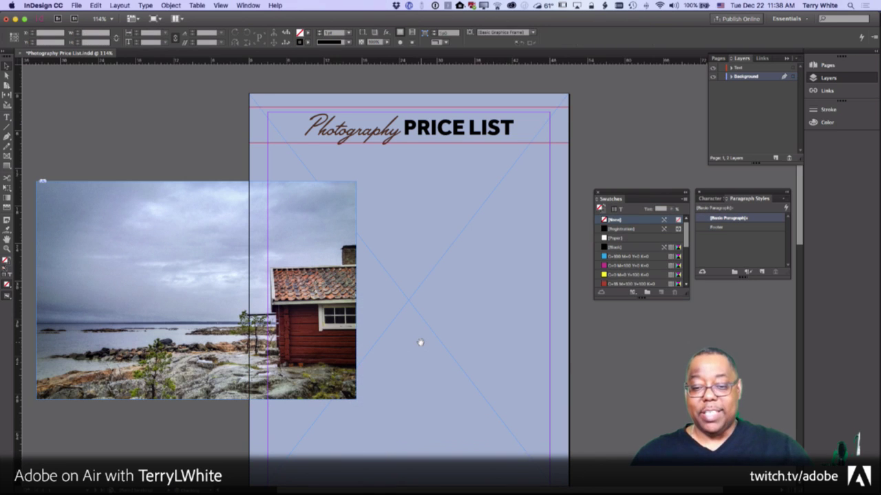
Step: Move the cropped photo copy to the bottom of the page, aligned with the page's side and bottom edges
click(157, 213)
drag(157, 214, 346, 292)
scroll(522, 316, down, 4)
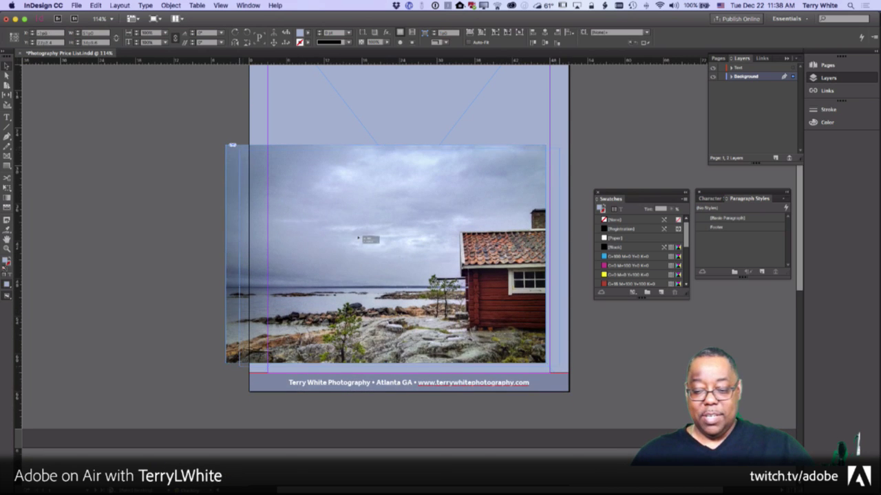
drag(363, 249, 365, 260)
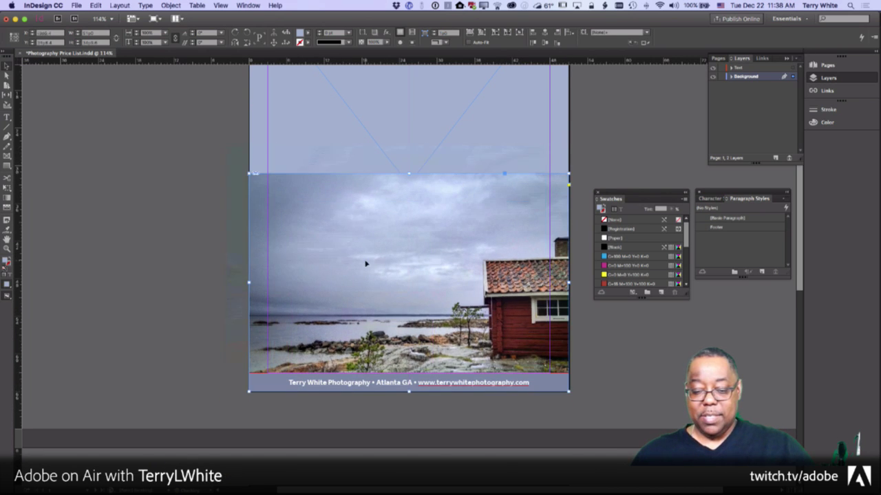
Step: Apply a previewed drop shadow to the photo with a light angle of -96° and 33% opacity, leaving it deselected
scroll(598, 174, up, 4)
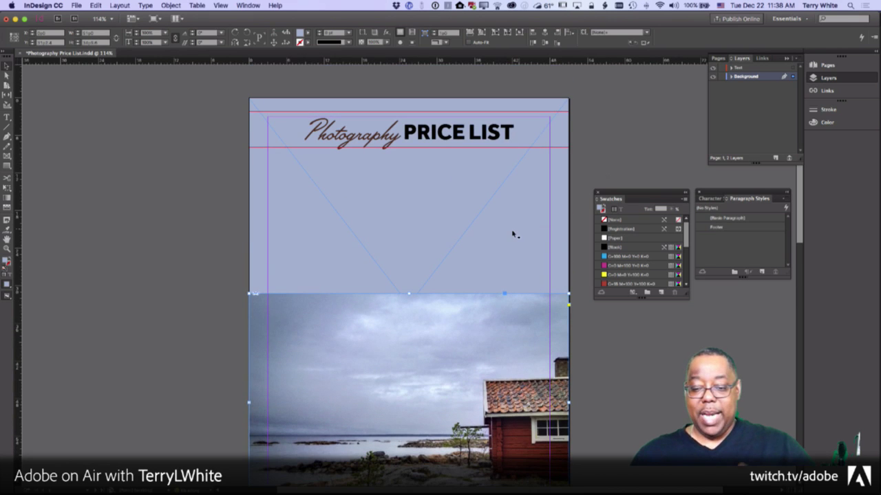
click(386, 33)
click(420, 51)
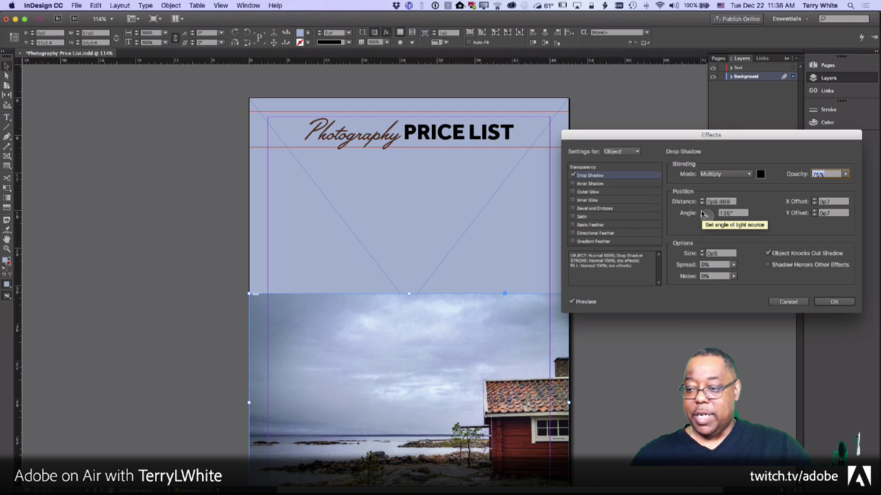
drag(702, 215, 704, 231)
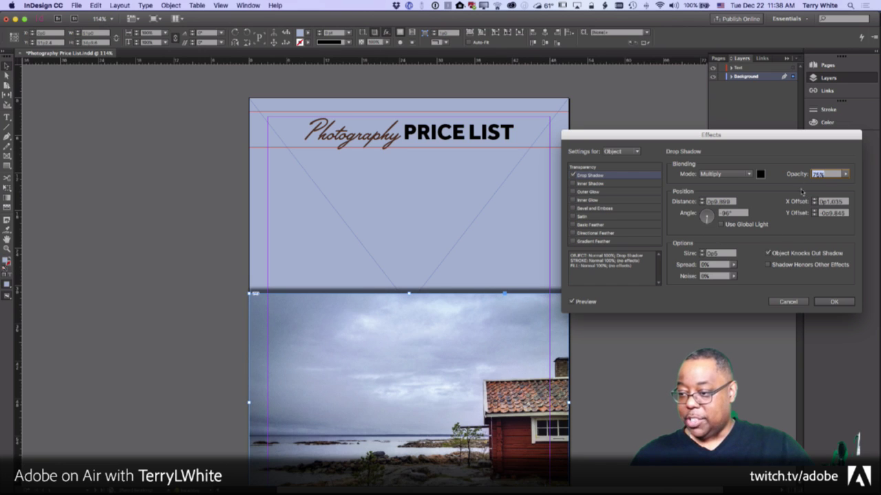
drag(846, 176, 817, 195)
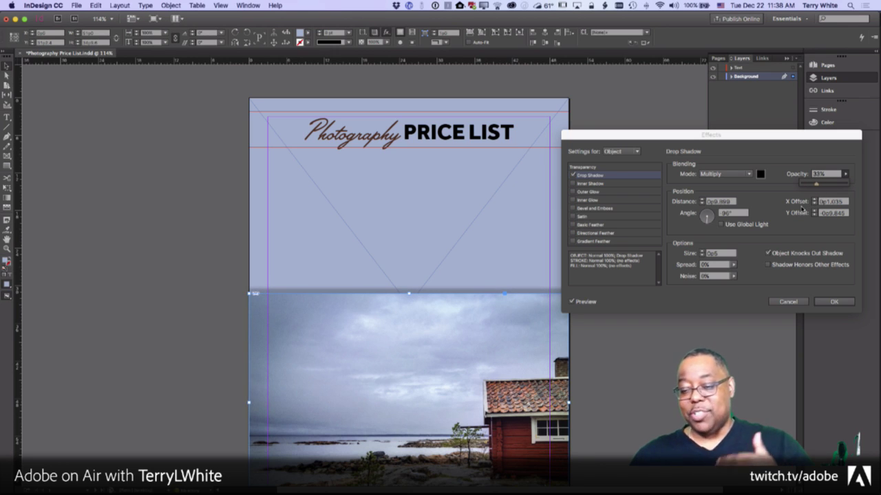
click(837, 302)
click(644, 347)
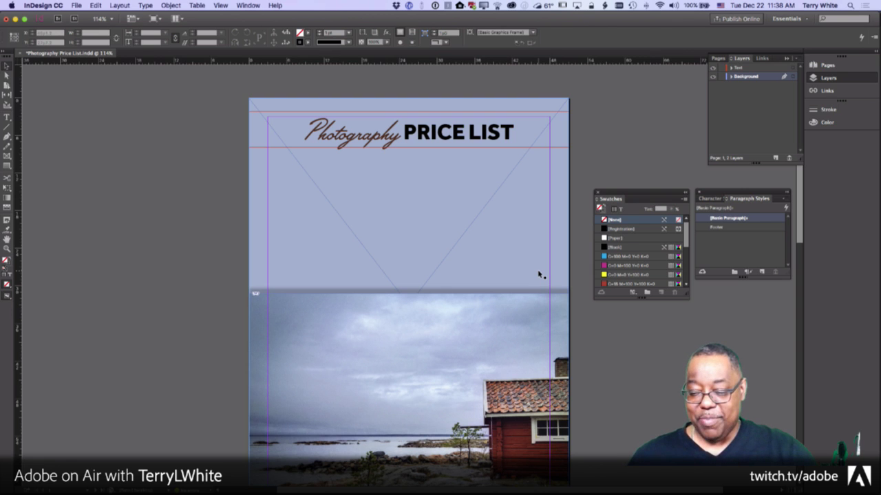
Step: Switch to Chrome to study the reference photography pricing list in the Google image results, and return to InDesign
scroll(605, 349, down, 3)
scroll(605, 350, up, 3)
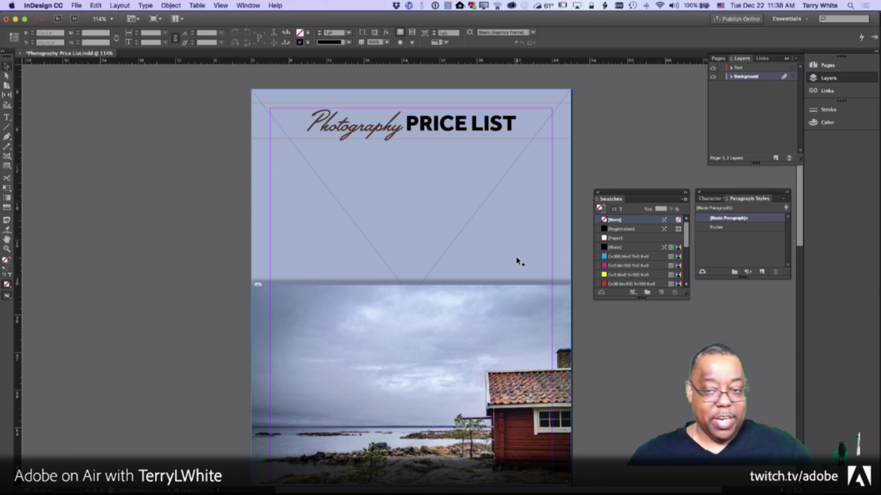
key(super+Tab)
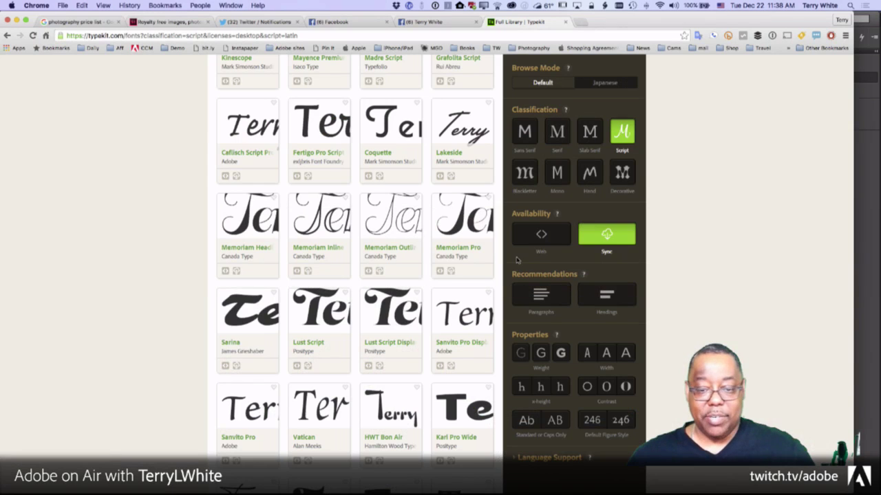
click(121, 22)
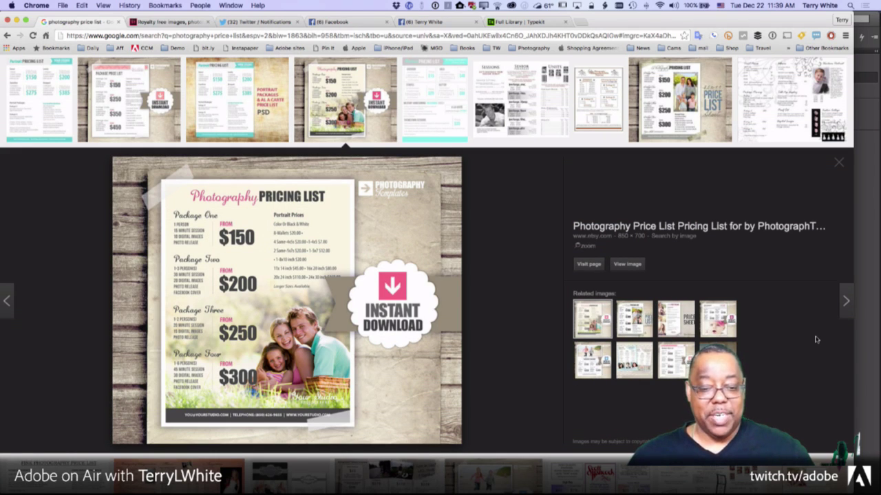
key(super+Tab)
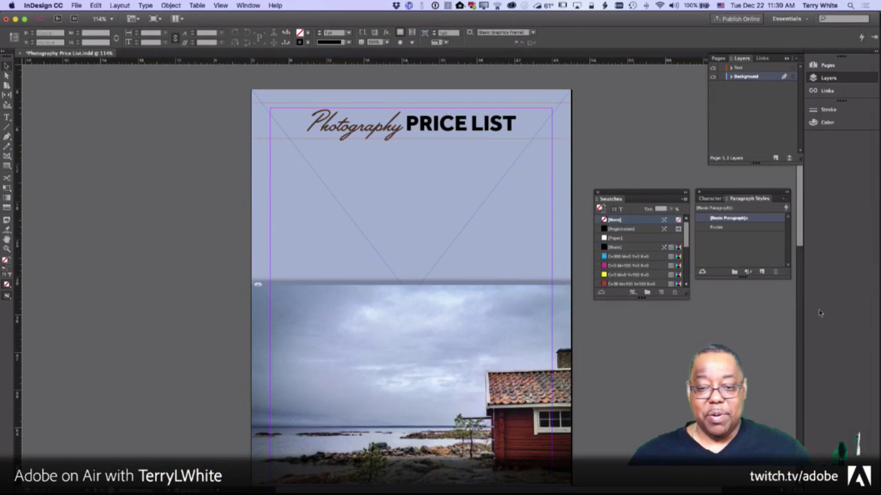
Step: Lock the Background layer and make the Text layer active
key(t)
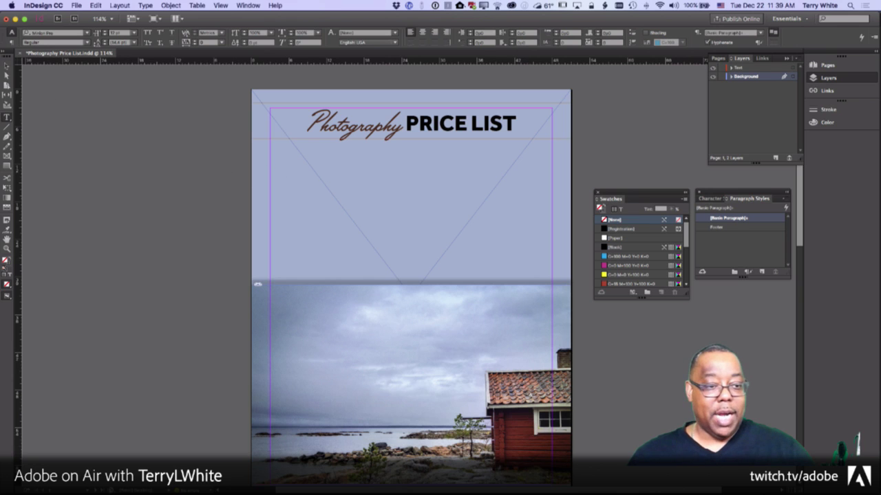
click(6, 66)
click(721, 77)
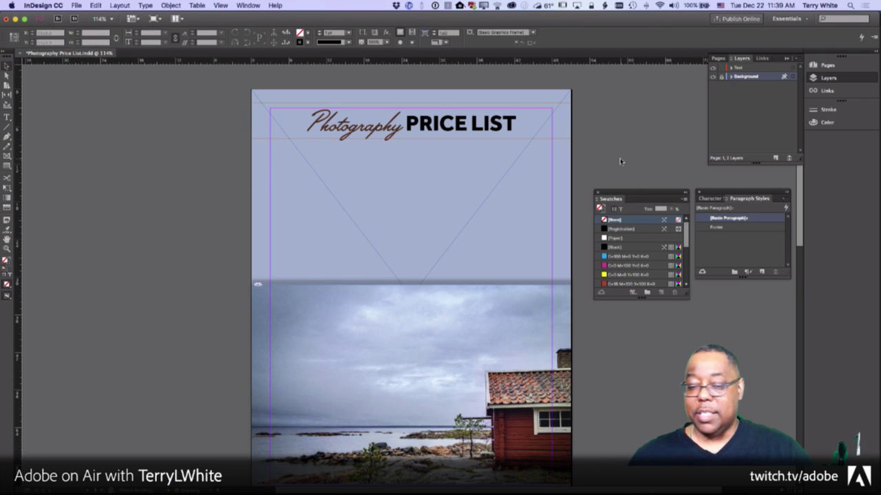
click(740, 68)
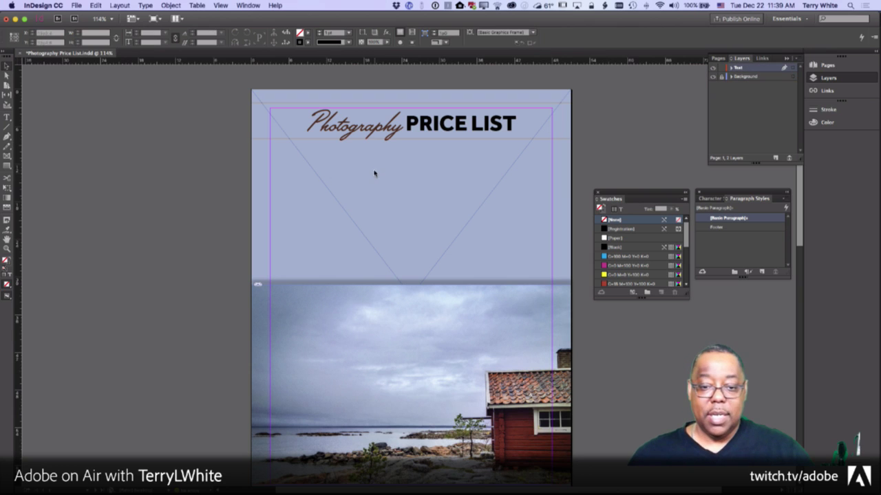
Step: Check the reference layout once more and create a text frame at the left margin below the title reading "Package One"
click(7, 118)
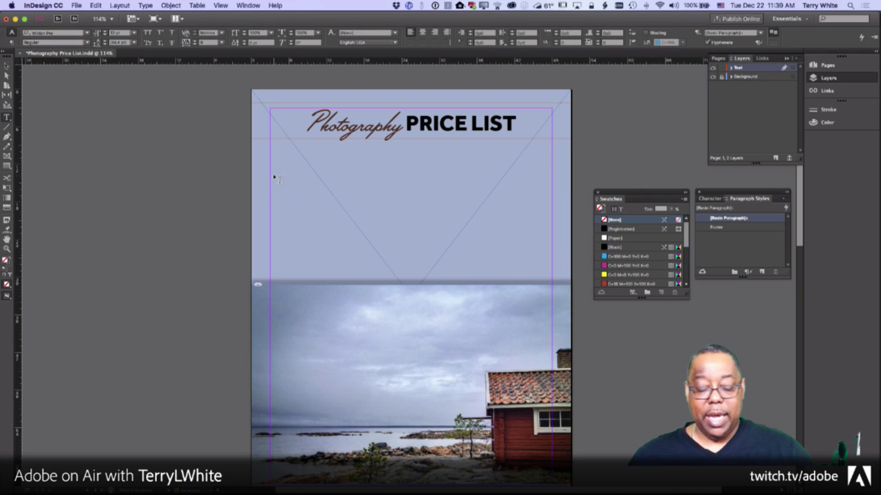
key(super+Tab)
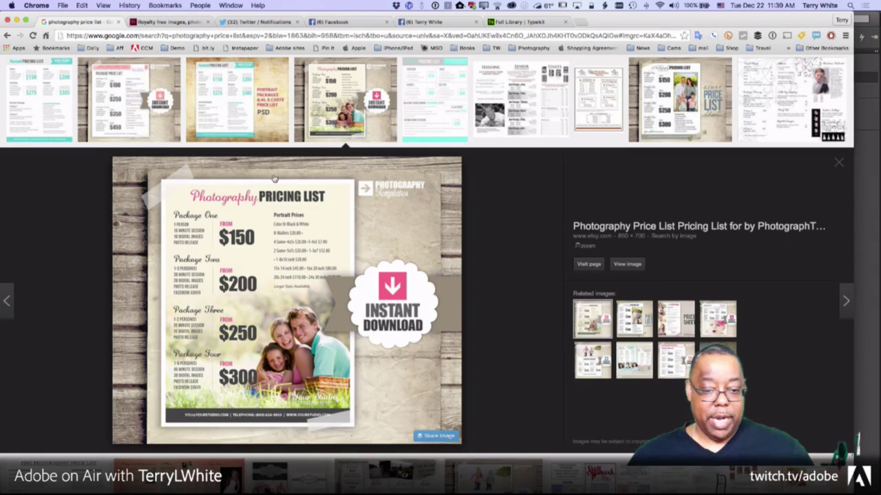
key(super+Tab)
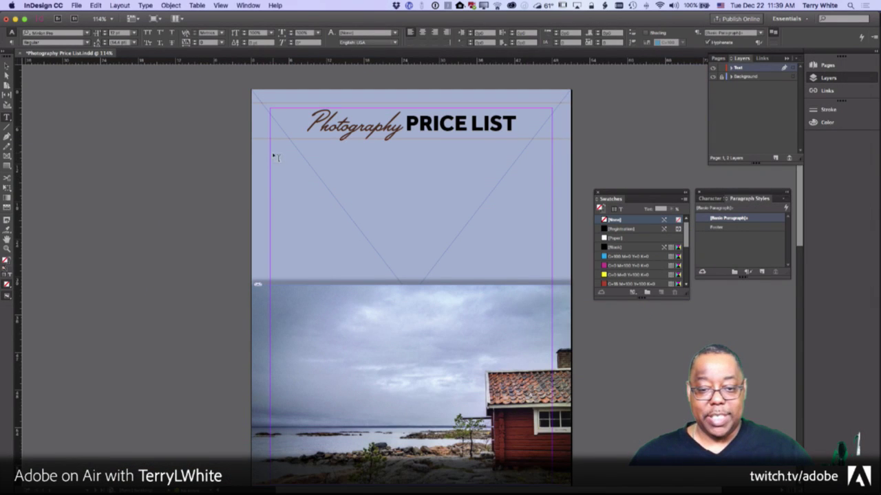
drag(271, 152, 366, 174)
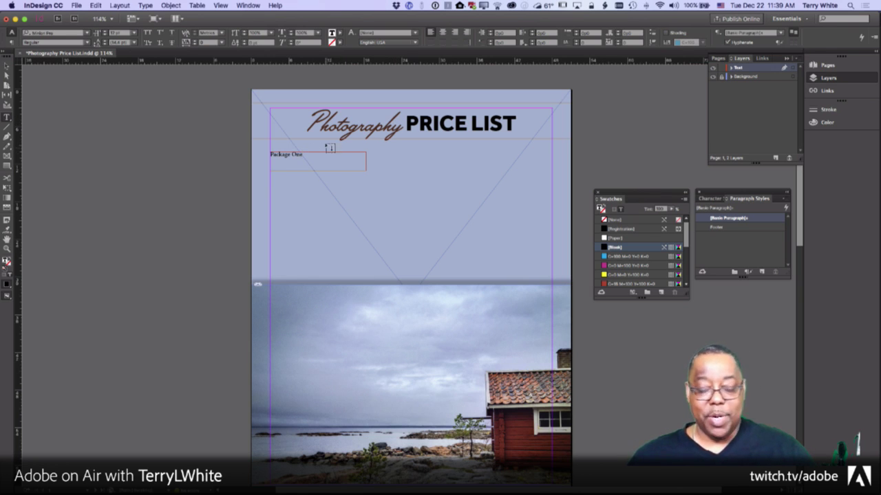
Step: Inspect the font and color swatch used by the script word "Photography" in the title
drag(337, 124, 349, 122)
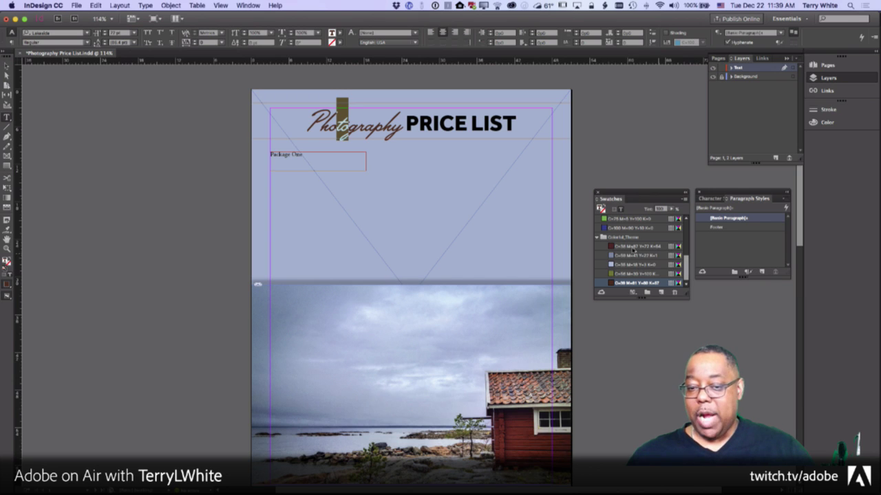
drag(304, 153, 233, 155)
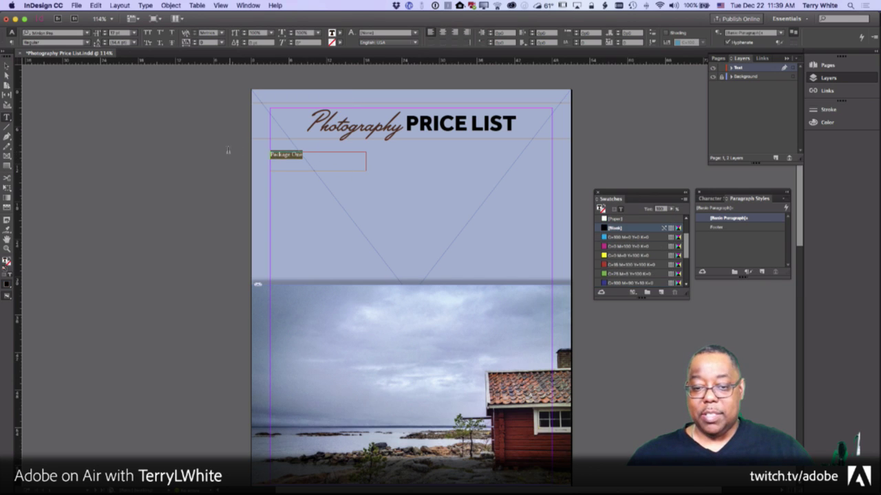
drag(339, 118, 358, 119)
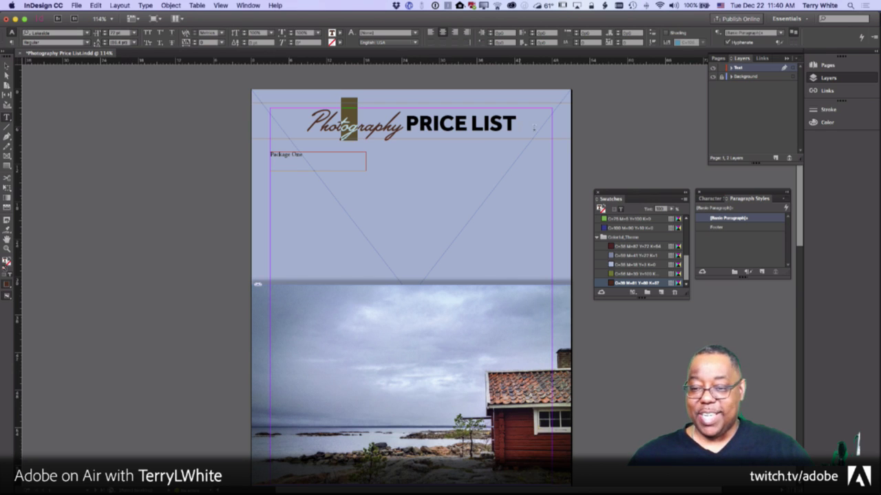
click(301, 155)
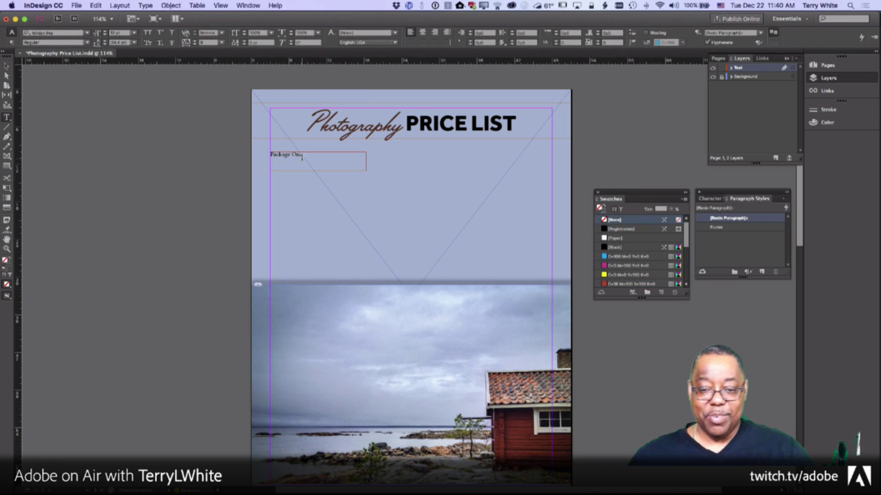
Step: Set the font of the "Package One" heading to Lakeside
drag(302, 155, 234, 147)
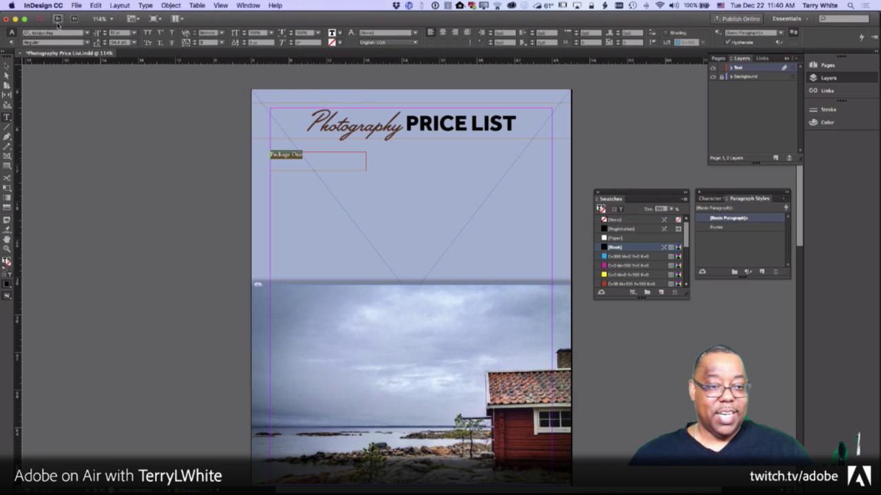
click(21, 32)
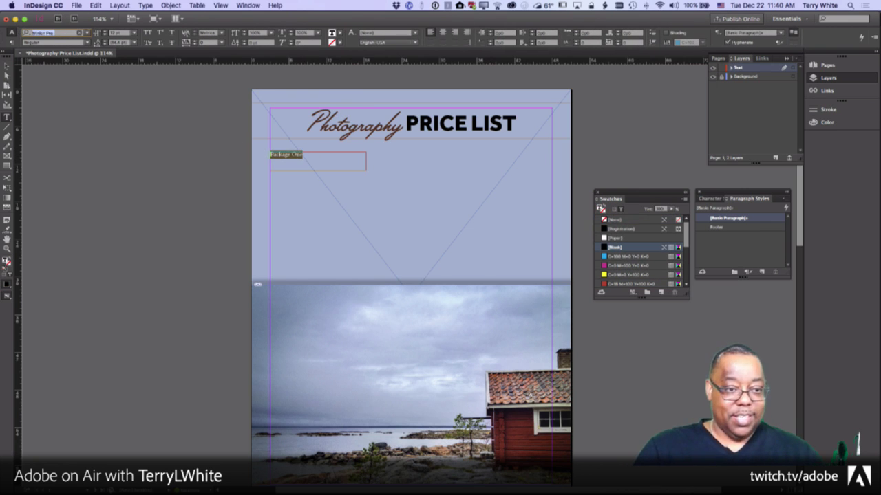
text(lake)
key(Return)
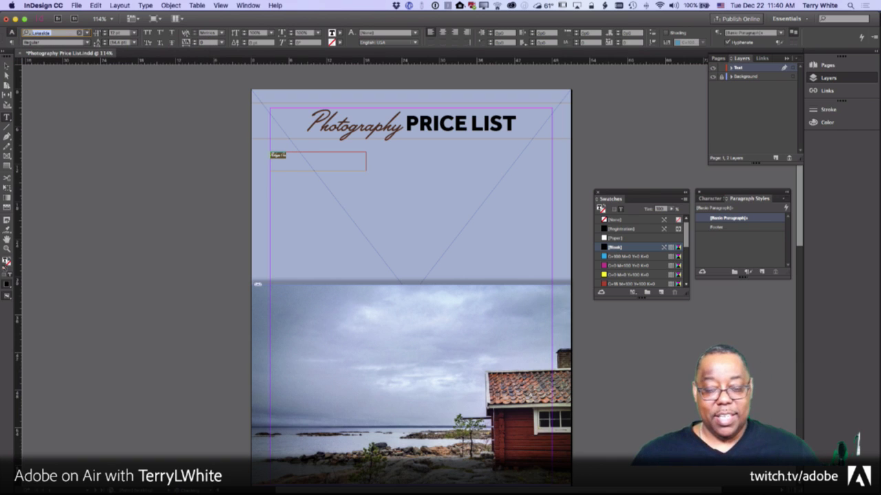
Step: Enlarge the "Package One" heading in steps to 46 pt
key(super+shift+period)
key(super+shift+period)
key(super+shift+period)
key(super+shift+period)
key(super+shift+period)
key(super+shift+period)
key(super+shift+period)
key(super+shift+period)
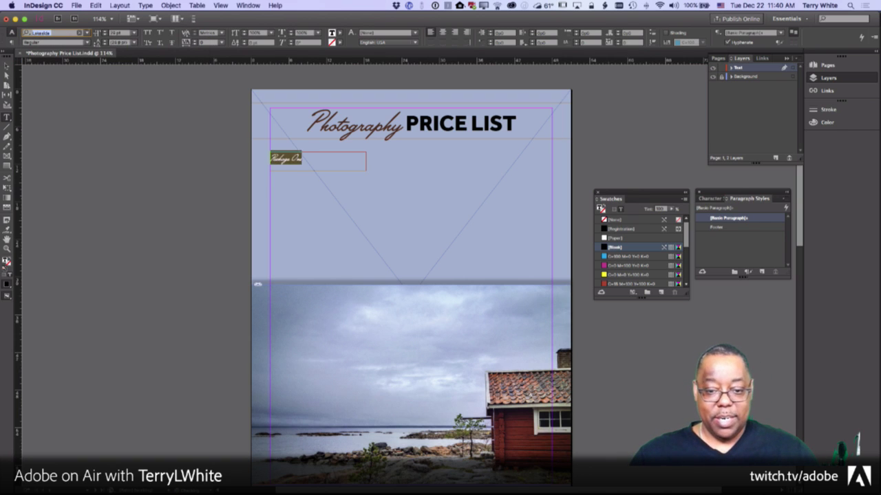
key(super+shift+period)
key(super+shift+period)
key(super+shift+period)
key(super+shift+period)
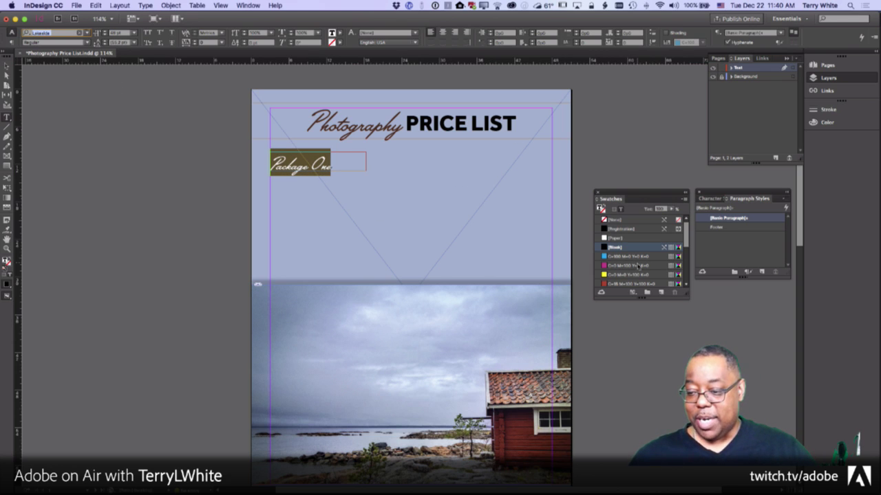
Step: Color the "Package One" heading with the dark red first swatch of the Colorful_Theme group
scroll(639, 274, down, 5)
scroll(639, 273, down, 1)
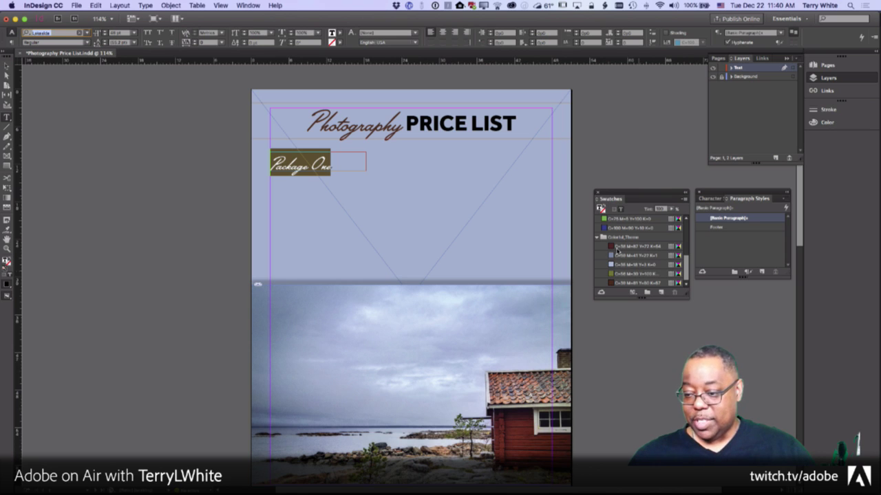
click(618, 246)
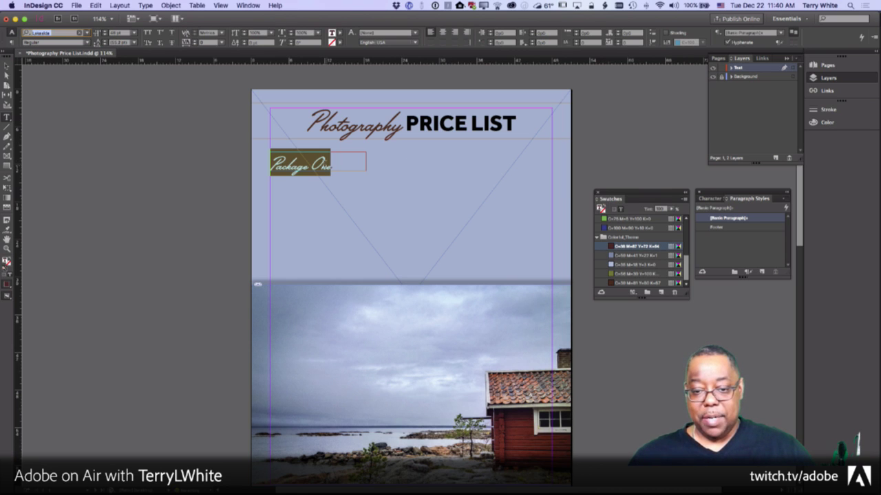
click(332, 161)
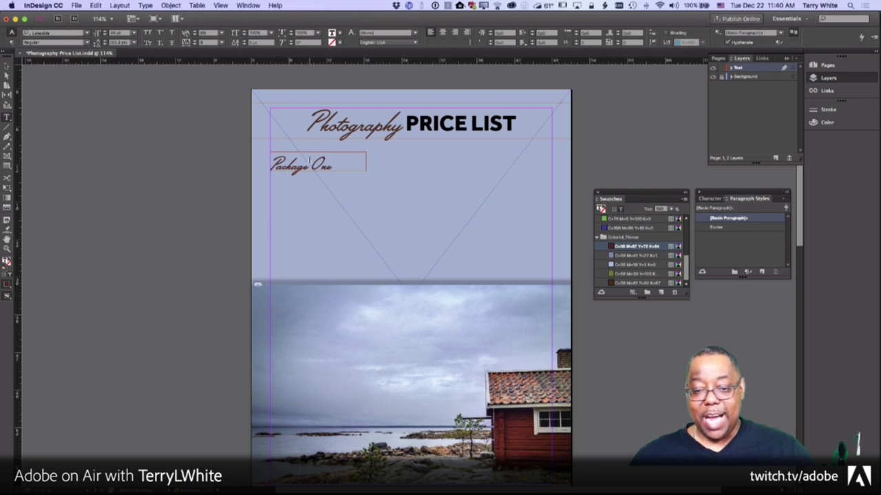
Step: Reduce the "Package One" text after its initial capital to 40 pt
drag(333, 165, 273, 166)
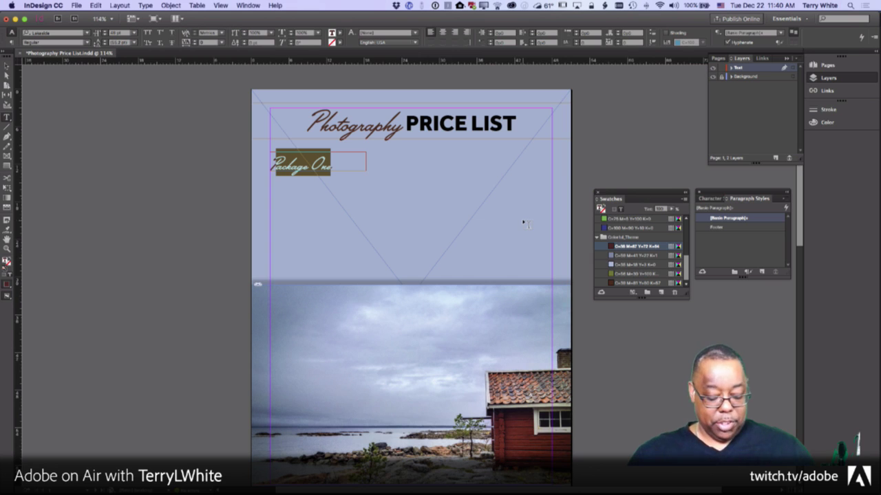
key(alt+Left)
key(alt+Left)
key(alt+Left)
key(alt+Left)
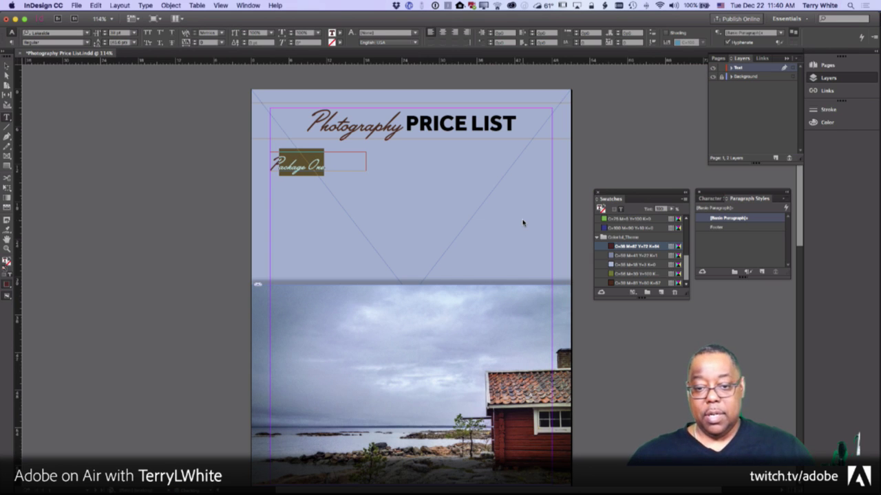
key(alt+Right)
key(alt+Right)
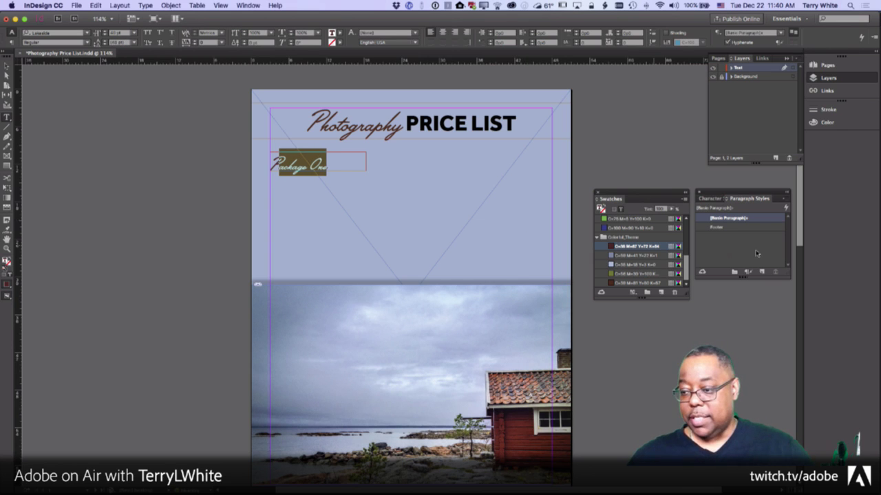
Step: Create a paragraph style named "Package Heading" from the selected "Package One" heading text
click(761, 273)
double_click(729, 228)
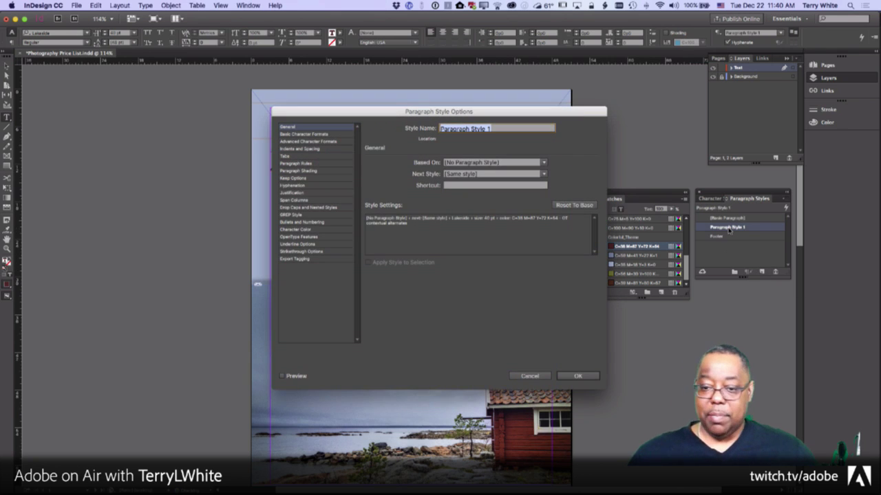
text(P)
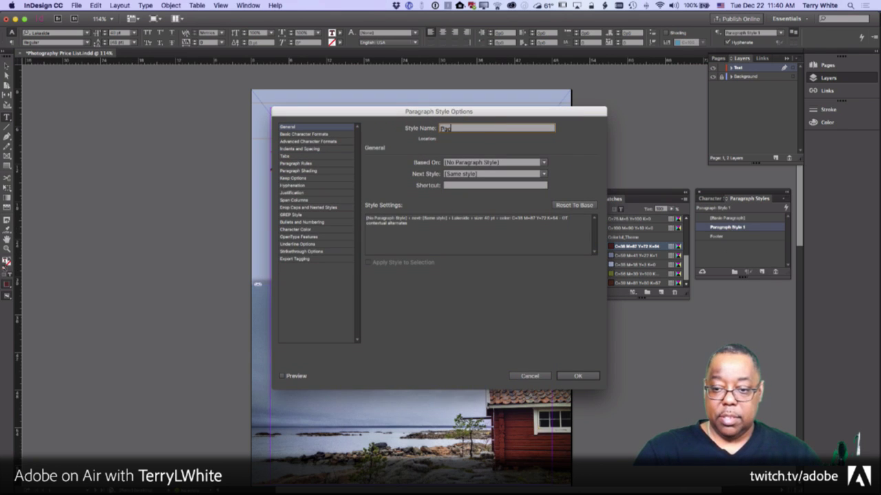
text(ackage Heading)
key(Return)
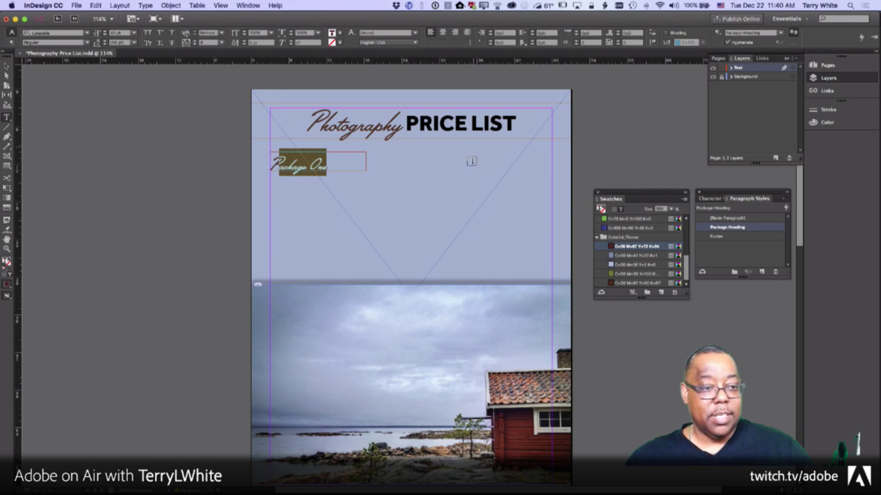
Step: Narrow the "Package One" text frame so it fits closely around the heading
click(6, 66)
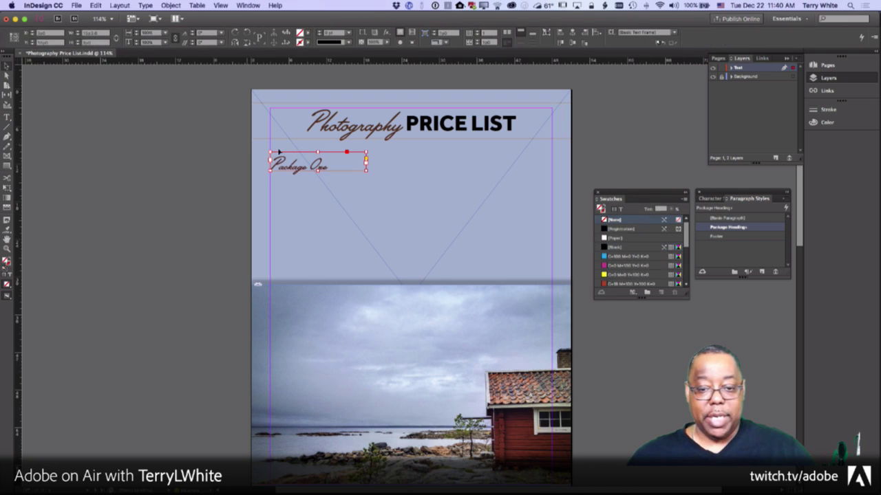
drag(365, 163, 333, 163)
click(199, 183)
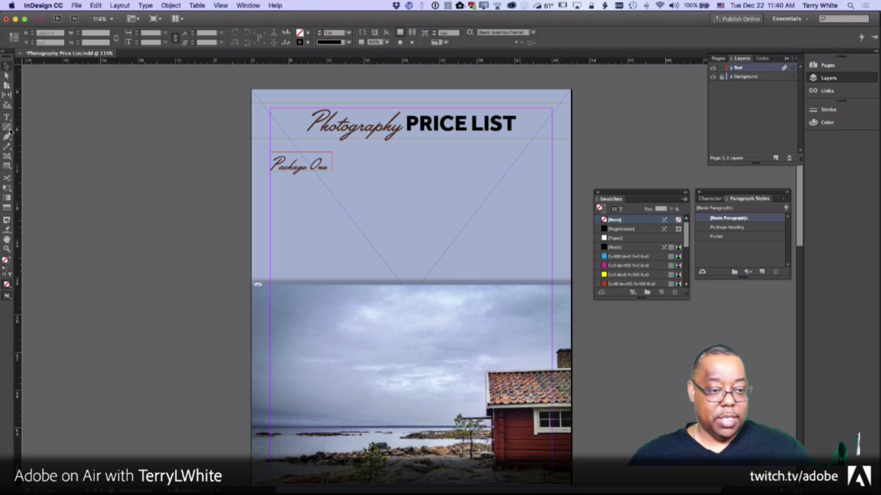
Step: Following the reference price list, add a small text frame just below and right of the "Package One" heading containing the word "From"
key(Caps_Lock)
key(Caps_Lock)
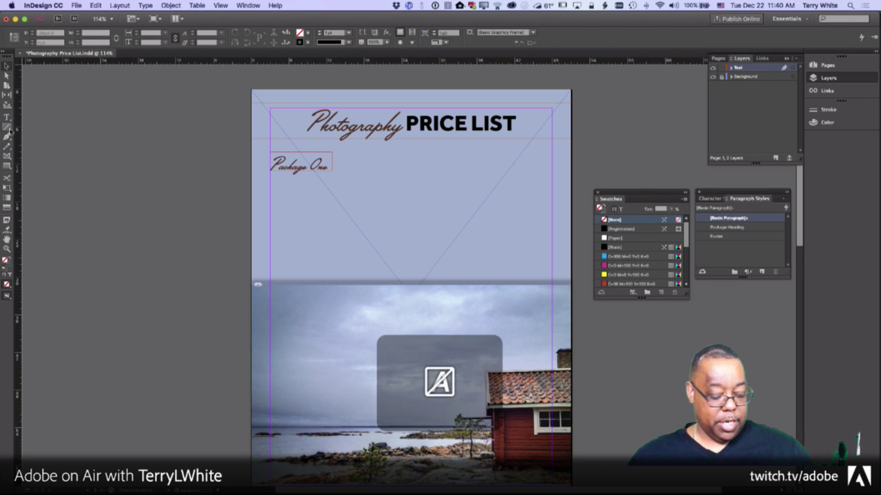
key(super+Tab)
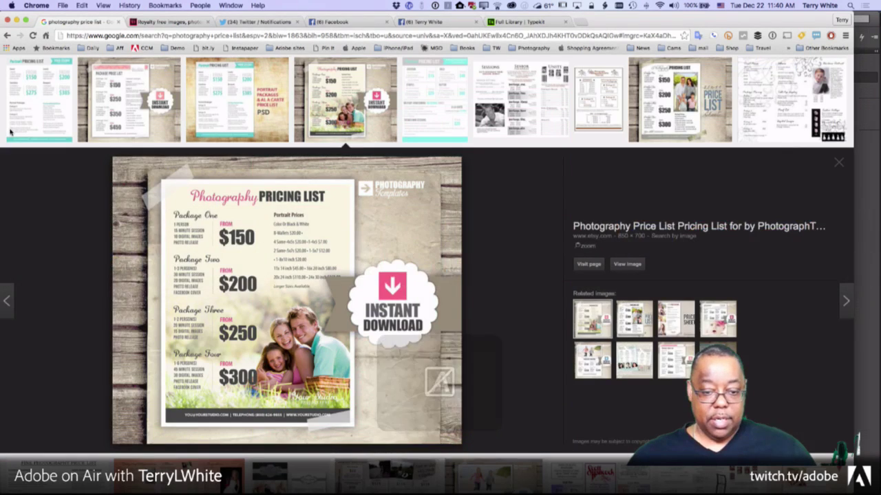
key(super+Tab)
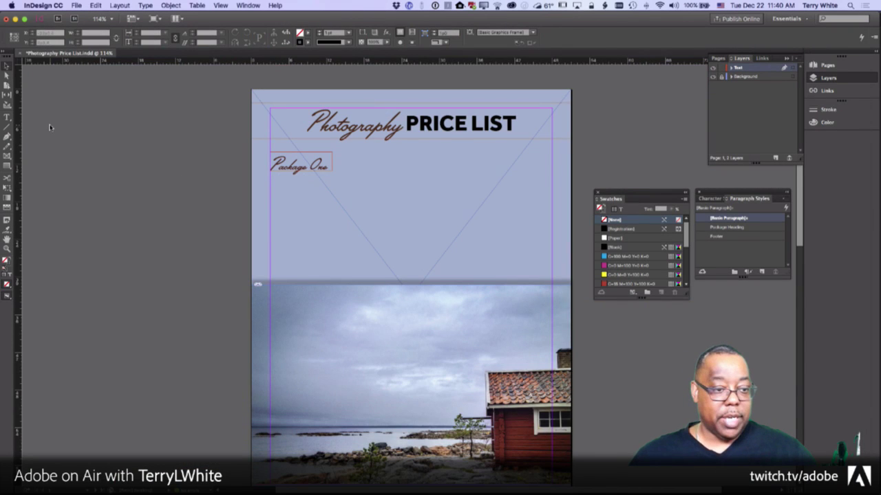
click(6, 117)
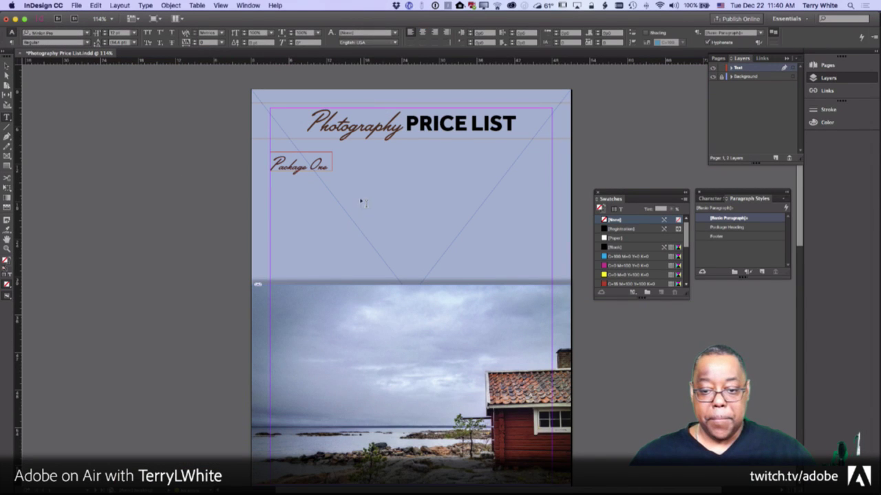
drag(373, 187, 332, 174)
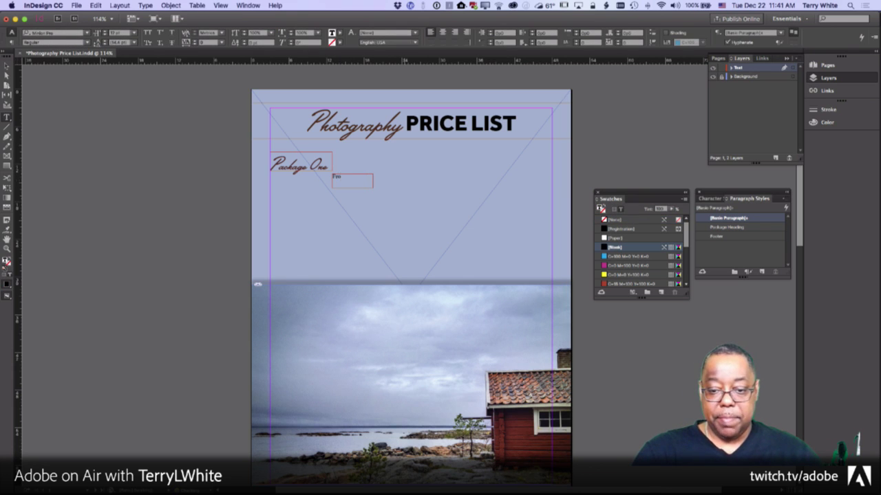
key(super+Tab)
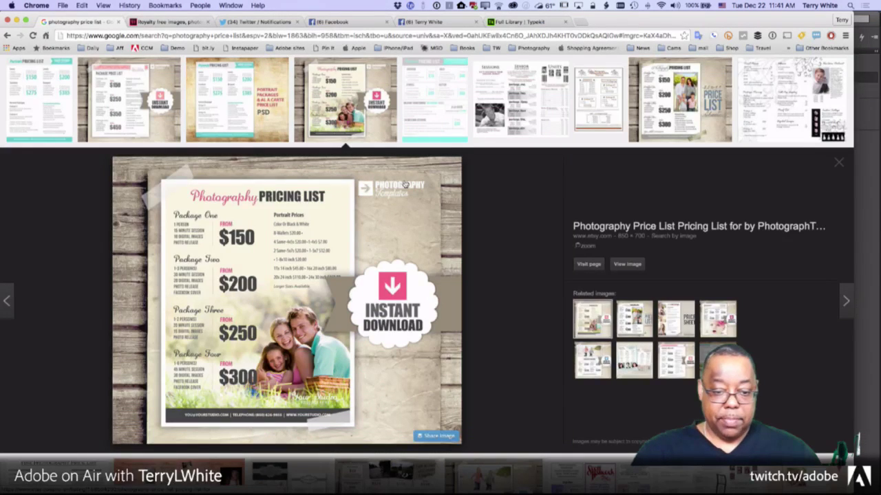
key(super+Tab)
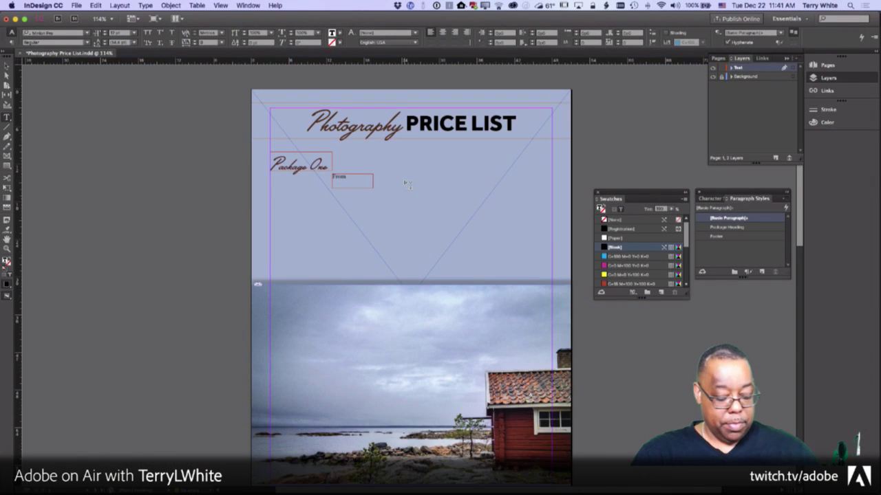
Step: Set the word "From" in all caps and in Effra Medium to match the PRICE LIST title's font family
key(super+a)
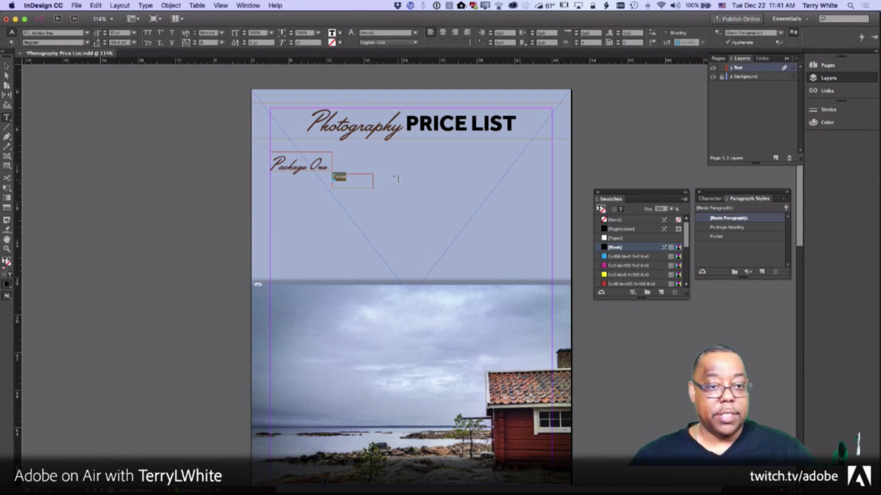
key(super+shift+k)
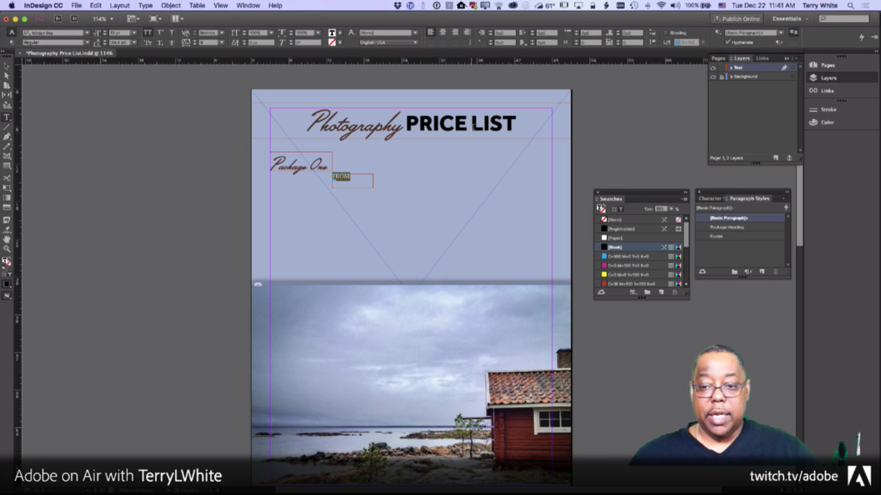
click(452, 121)
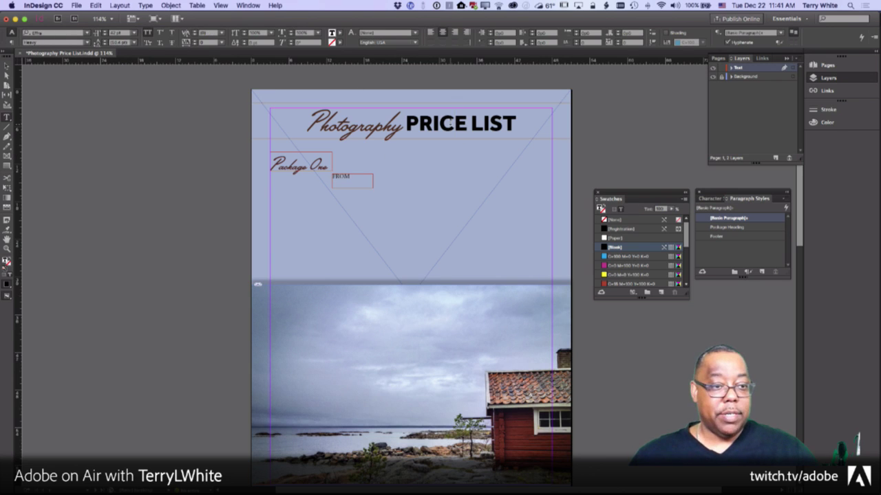
double_click(344, 176)
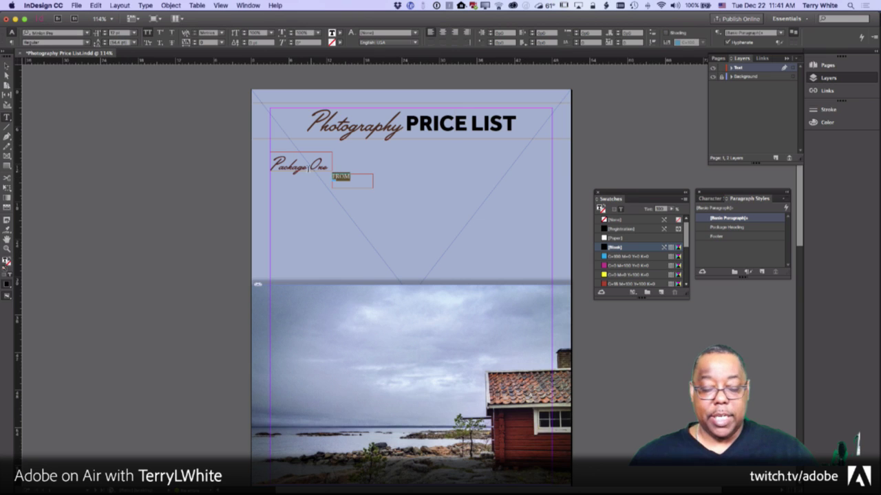
click(65, 32)
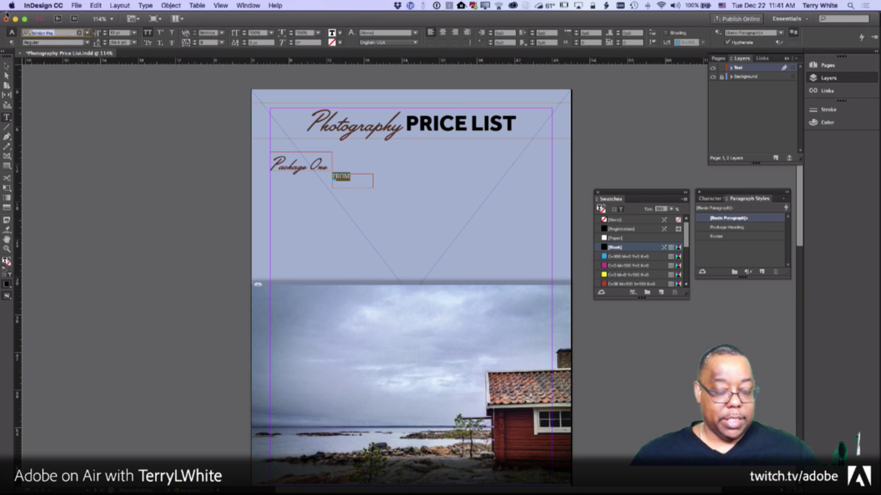
text(ef)
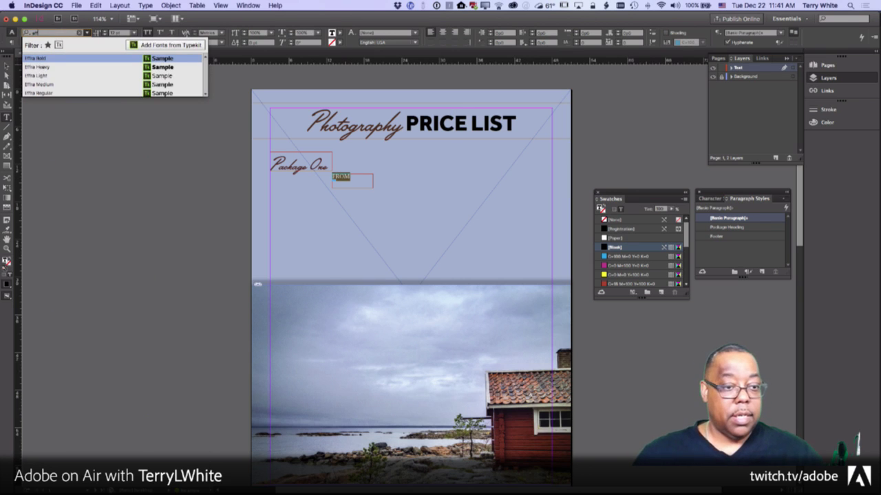
click(52, 84)
Step: Adjust the size of the "FROM" text in steps to 16 pt
key(super+shift+period)
key(super+shift+period)
key(super+shift+period)
key(super+shift+period)
key(super+shift+period)
key(super+shift+period)
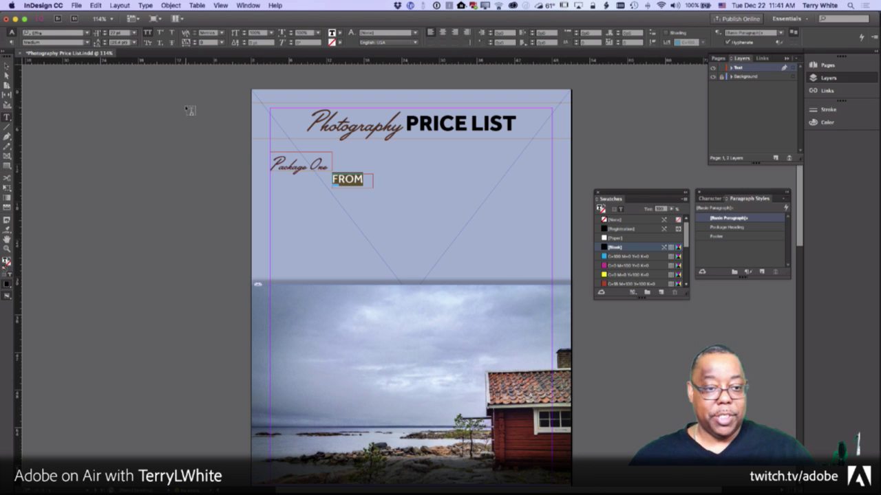
key(super+shift+comma)
key(super+shift+comma)
key(super+shift+comma)
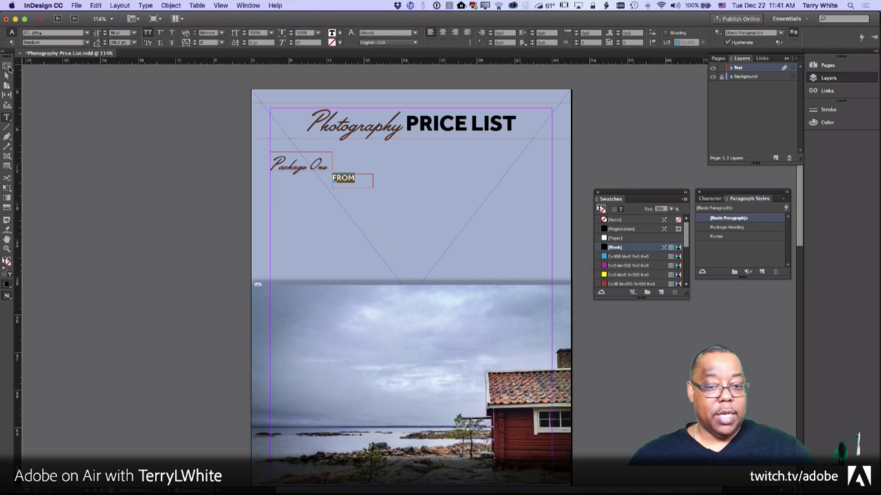
Step: Enlarge the "FROM" text frame down and to the right, and add a second line reading "$100"
click(8, 67)
drag(374, 188, 422, 246)
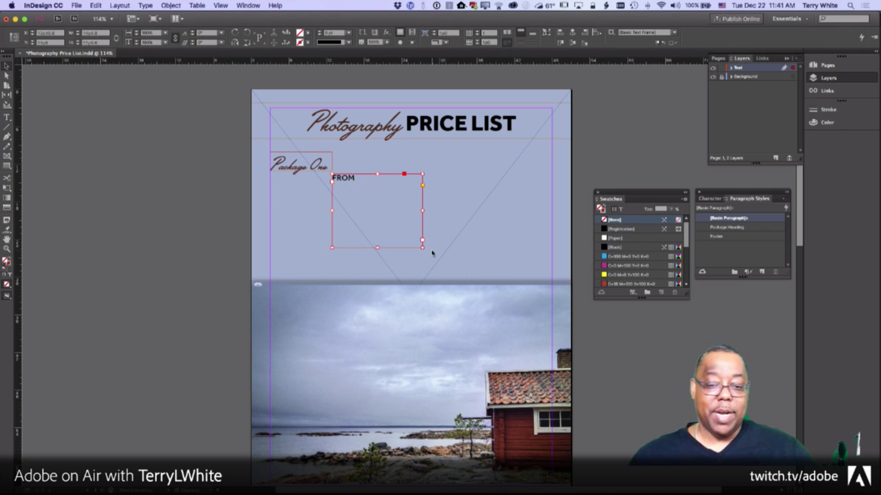
double_click(355, 181)
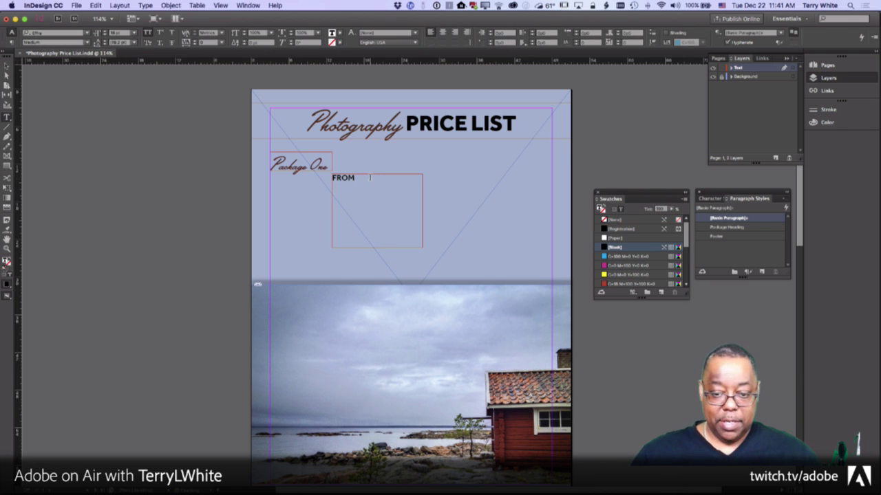
key(super+Tab)
key(super+Tab)
key(Return)
text($100)
Step: Set the "$100" price to 72 pt and its font style to Bold
key(super+a)
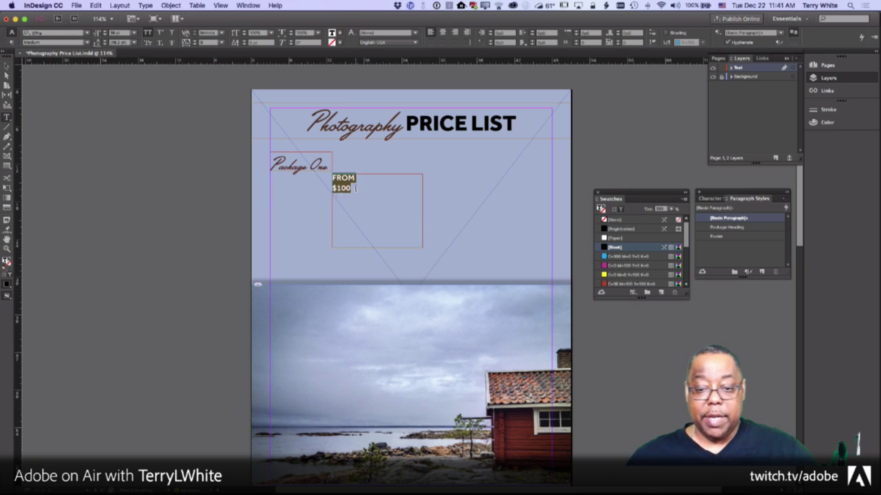
drag(351, 187, 318, 190)
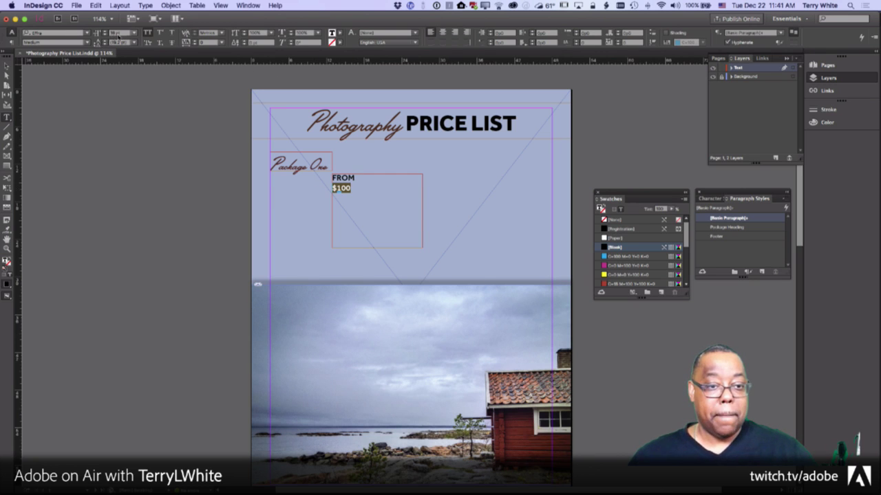
click(133, 33)
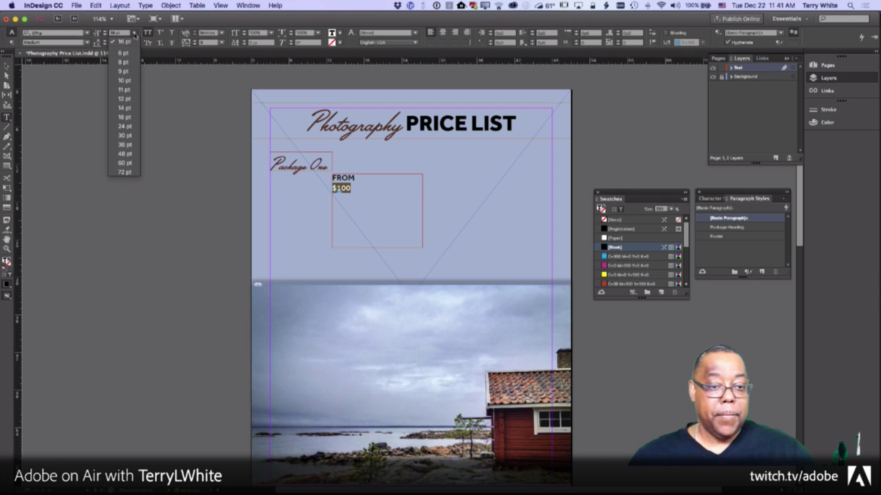
click(128, 174)
click(375, 208)
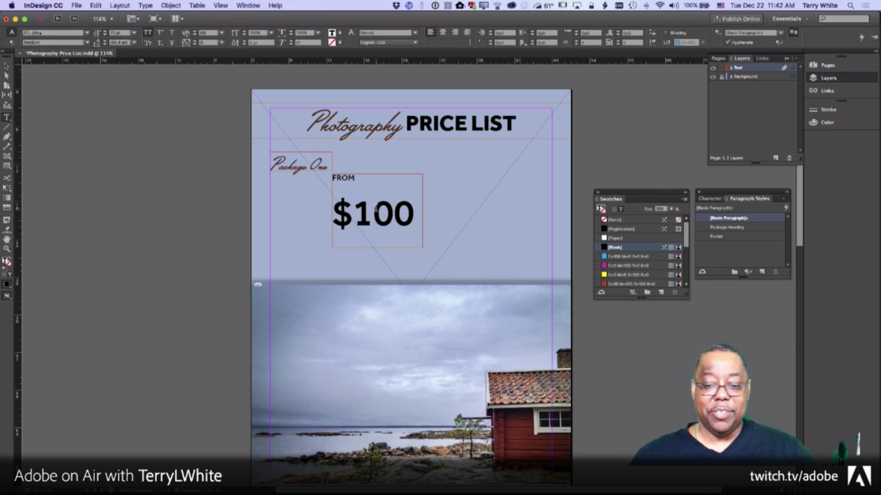
drag(414, 220, 328, 220)
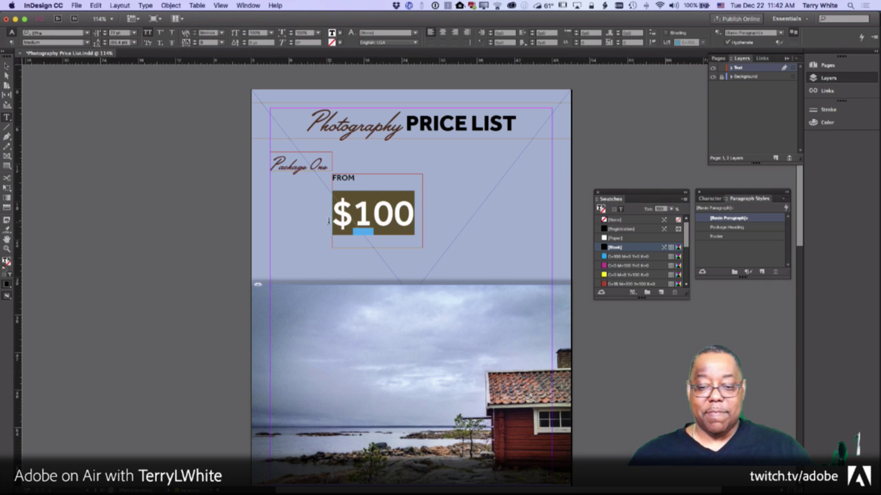
click(87, 42)
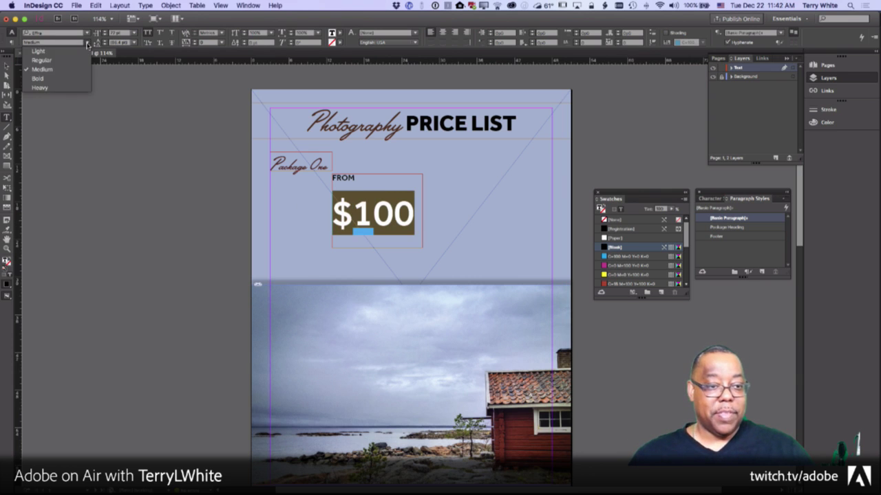
click(52, 80)
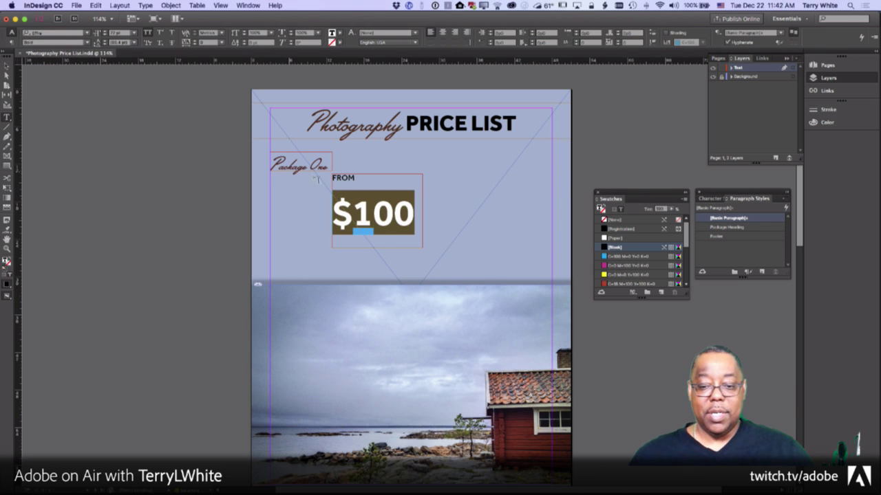
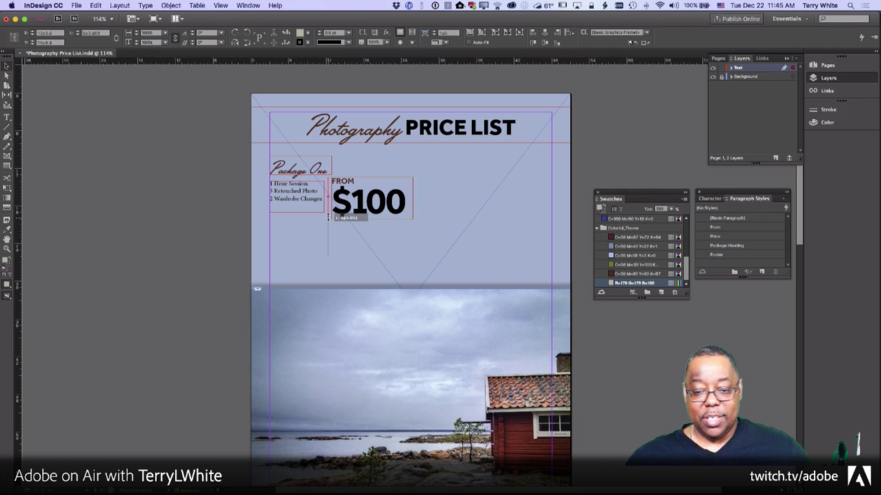
Step: Duplicate the "Package One" block with its heading, session details and price to the right of the original, at the same height
click(296, 172)
shift+click(298, 192)
shift+click(339, 213)
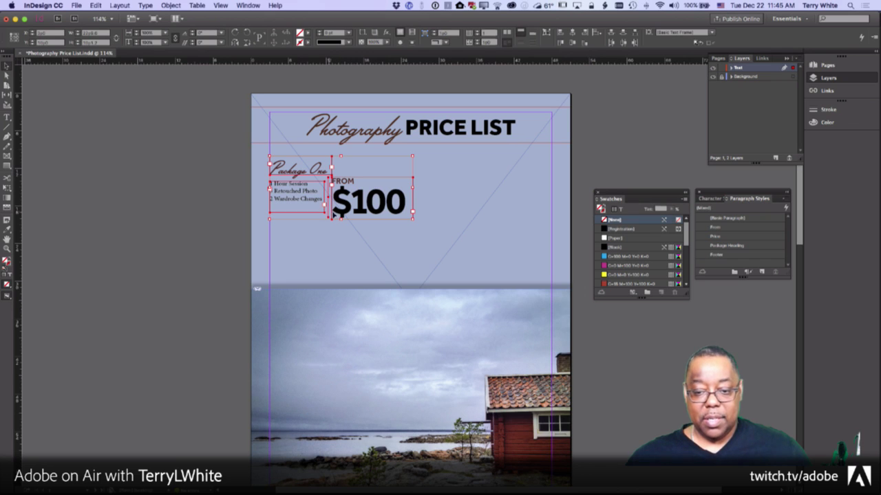
drag(361, 208, 508, 207)
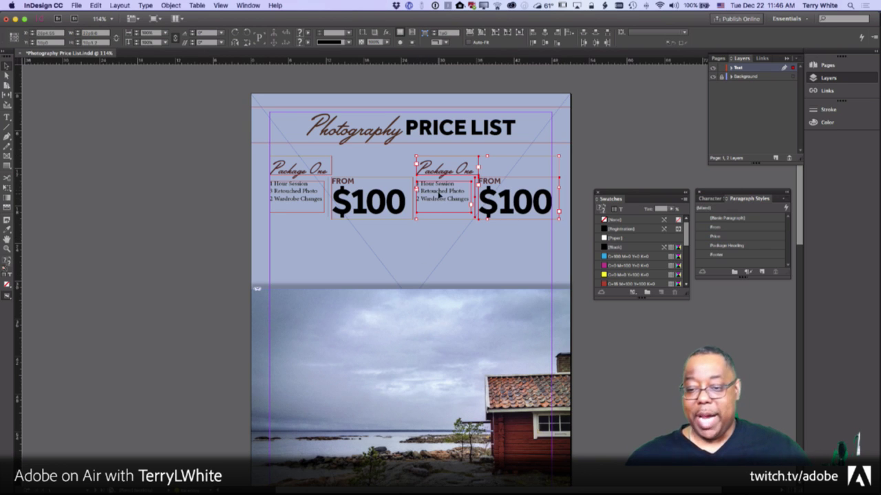
Step: Change the heading of the duplicated block to "Package Two"
double_click(457, 170)
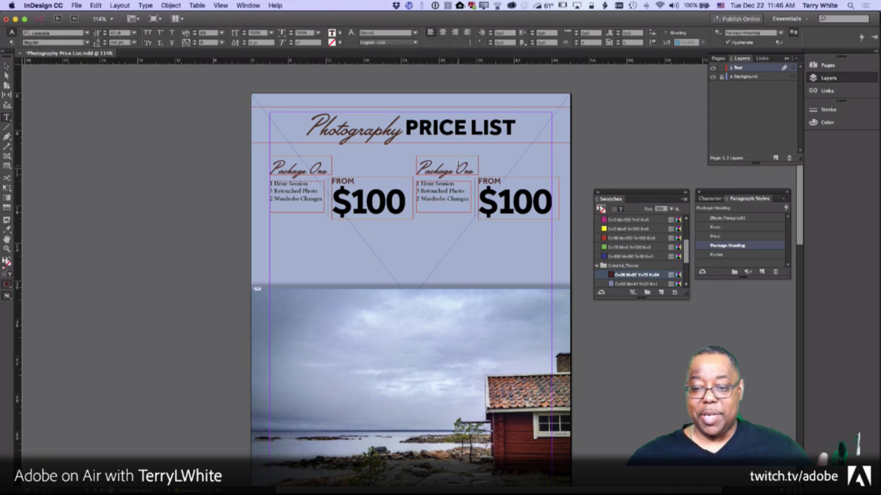
double_click(456, 168)
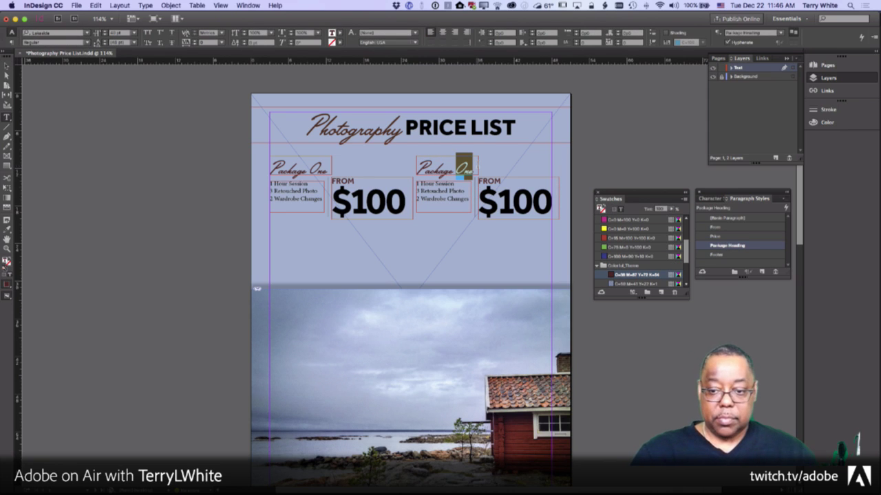
text(Two)
key(BackSpace)
text(wo)
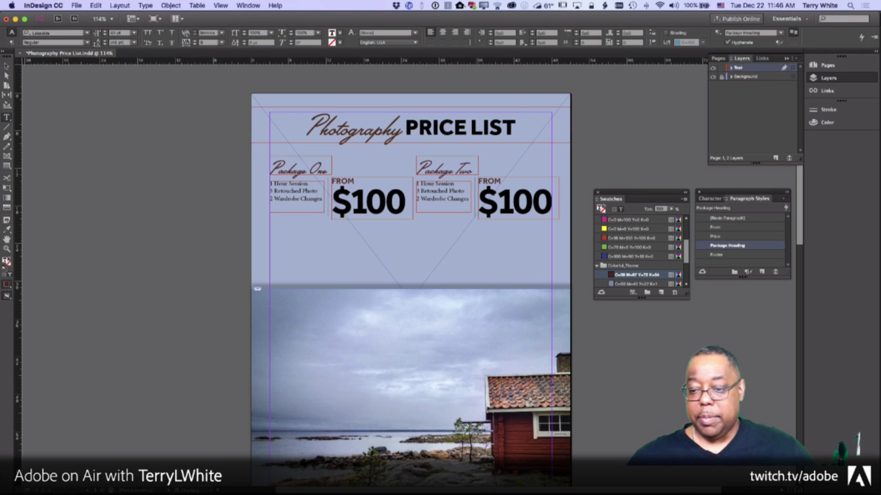
Step: Change the price in the "Package Two" block to "$200"
click(516, 202)
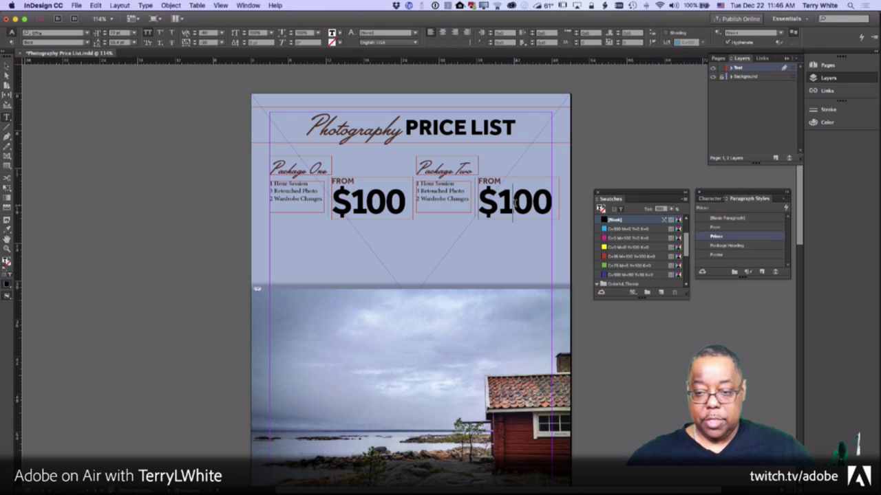
key(BackSpace)
text(2)
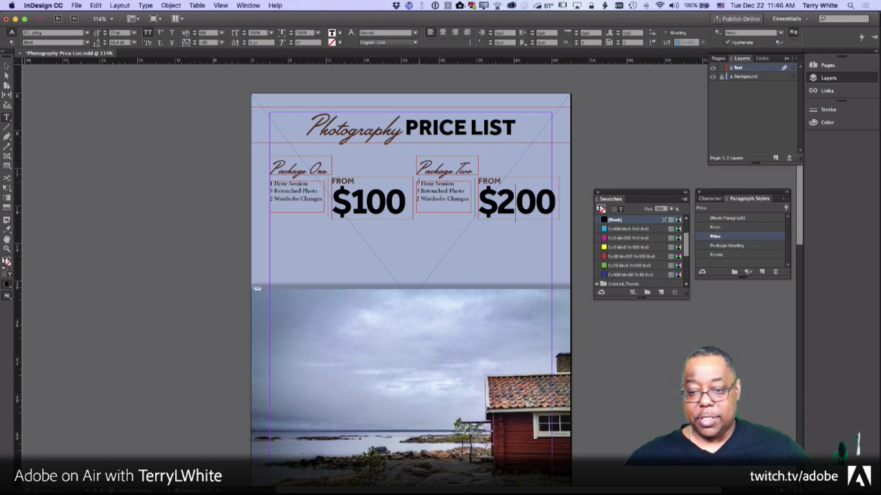
Step: Change the "Package Two" session details to 2 Hour Session, 4 Retouched Photo and 3 Wardrobe Changes
click(446, 177)
key(BackSpace)
text(2)
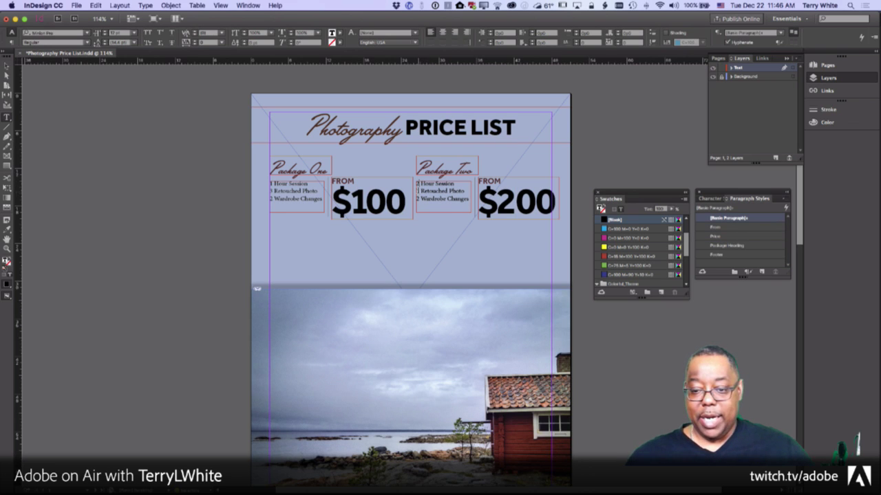
key(BackSpace)
text(4)
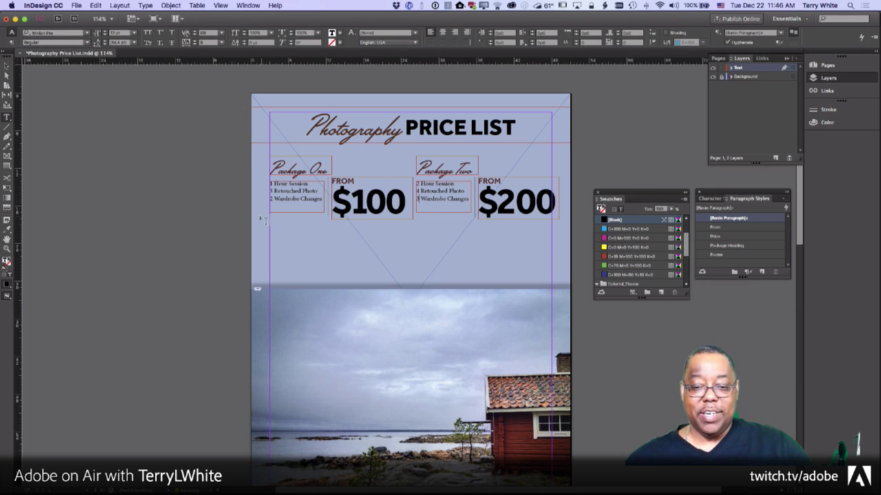
click(7, 67)
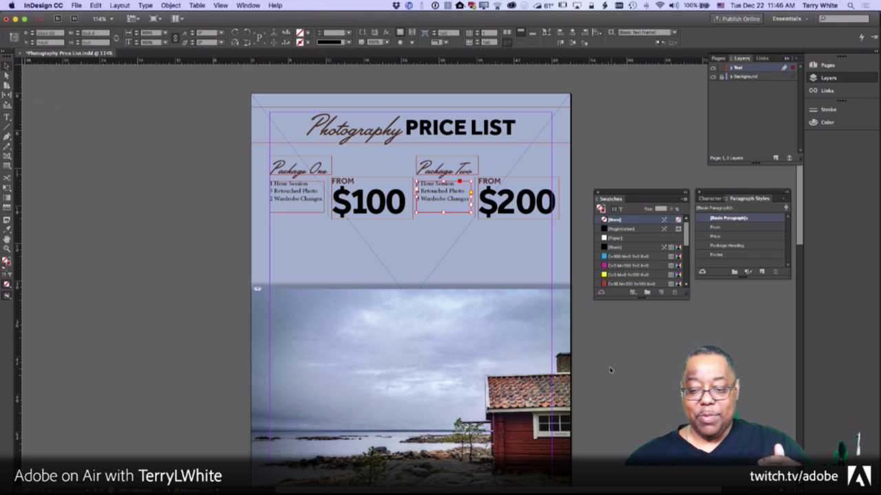
Step: Show the CC Libraries panel and dock it with the collapsed panels below Color, leaving it expanded
scroll(613, 372, down, 5)
scroll(611, 372, up, 2)
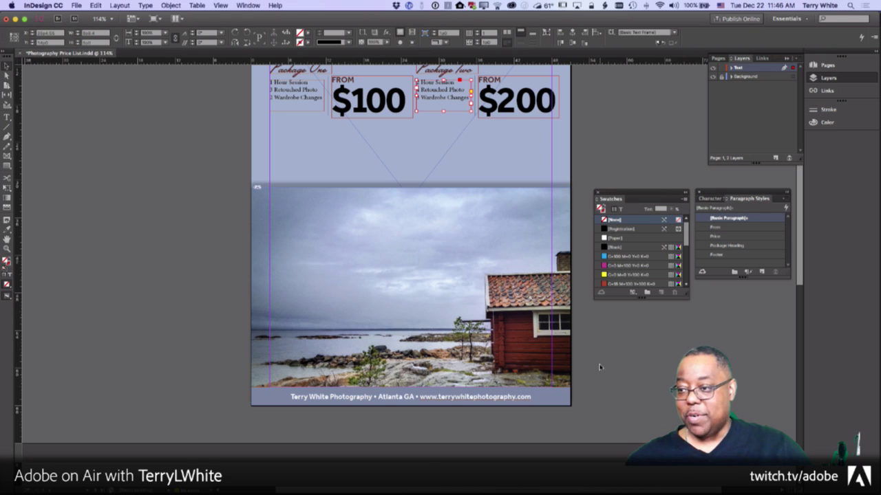
scroll(599, 367, up, 1)
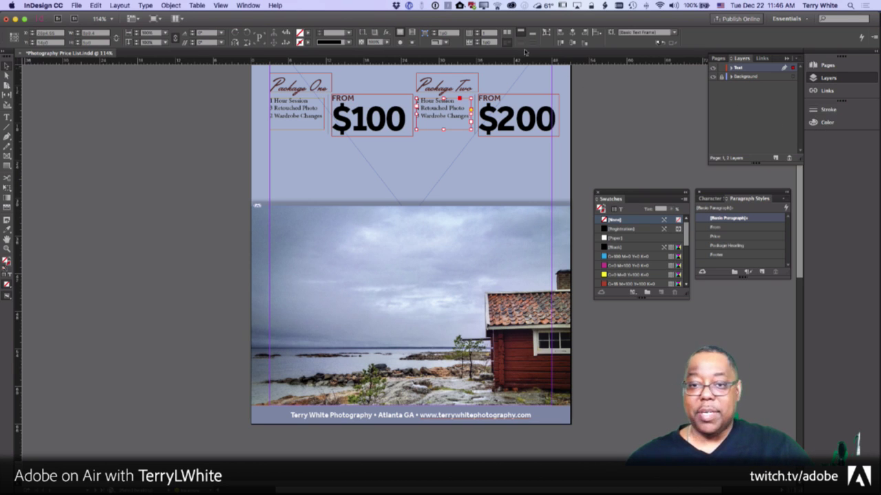
click(248, 4)
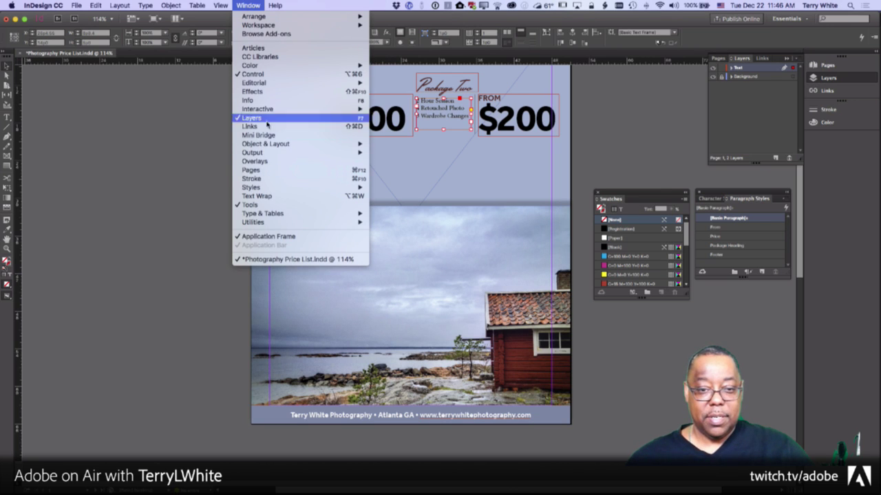
click(261, 57)
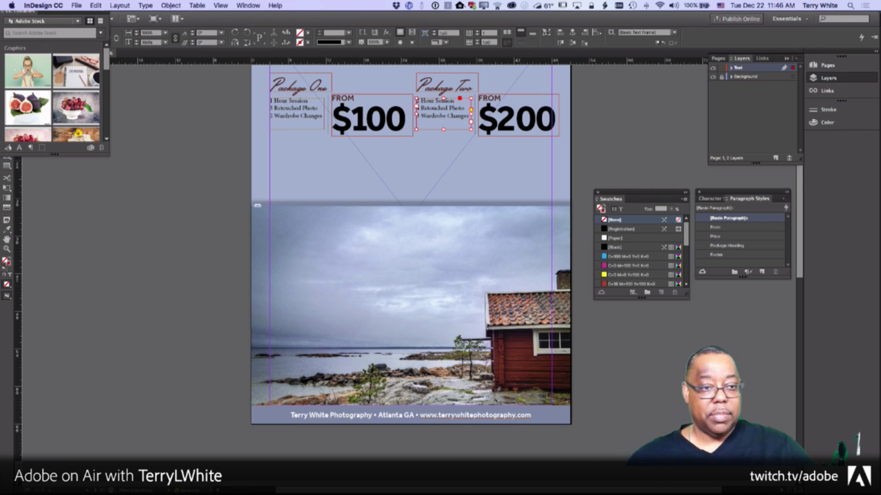
drag(97, 13, 853, 143)
click(855, 142)
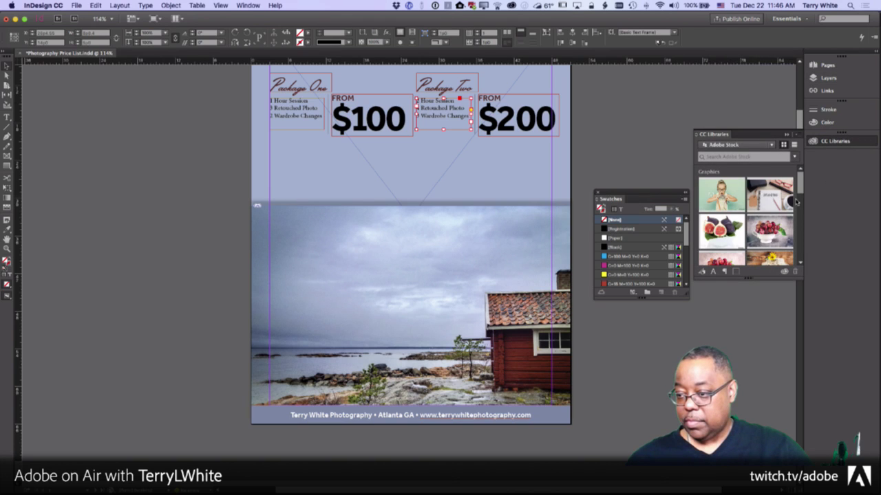
Step: Switch CC Libraries from Adobe Stock to the personal library and locate the TW Logo graphic in it
click(740, 145)
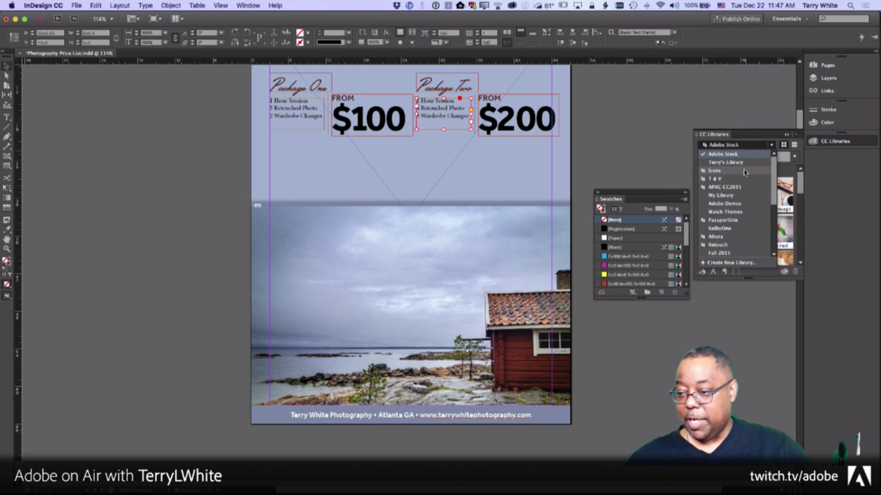
click(790, 165)
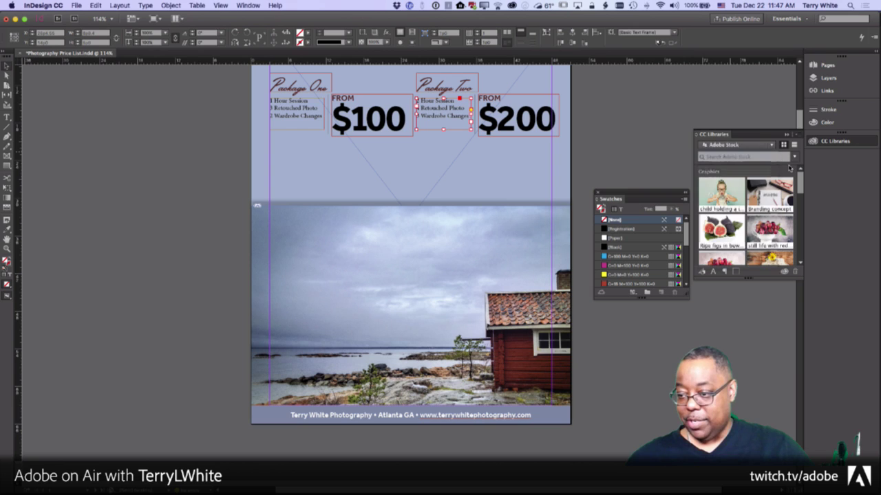
click(739, 146)
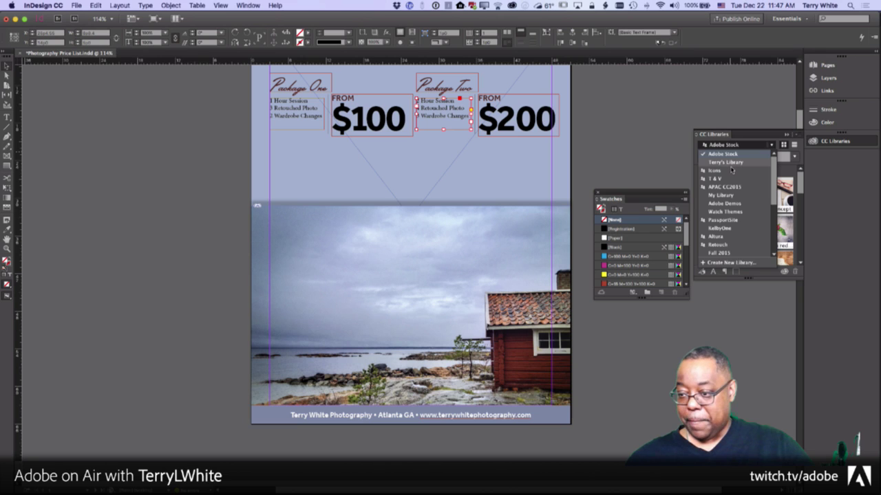
click(729, 163)
scroll(735, 218, down, 5)
scroll(734, 218, down, 15)
click(734, 221)
scroll(739, 200, down, 3)
scroll(739, 195, down, 3)
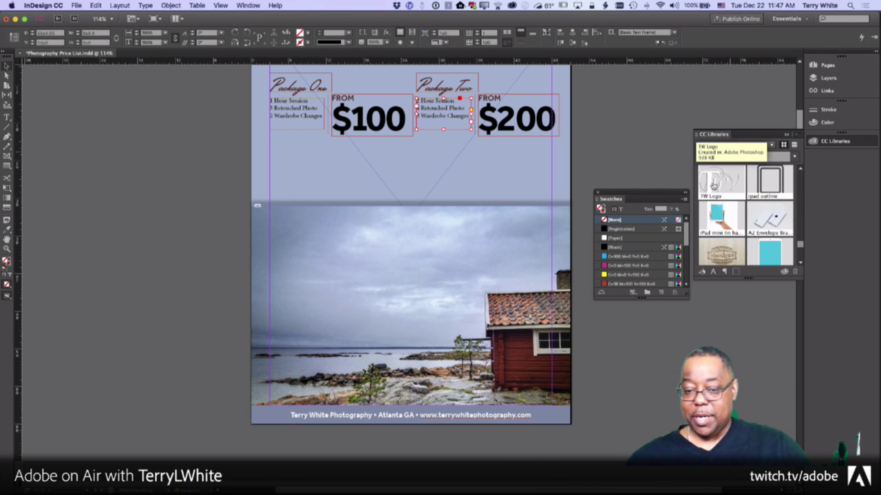
Step: Place the TW Logo at a small size in the photo's lower-left corner, just above the footer, and deselect it
drag(712, 186, 270, 392)
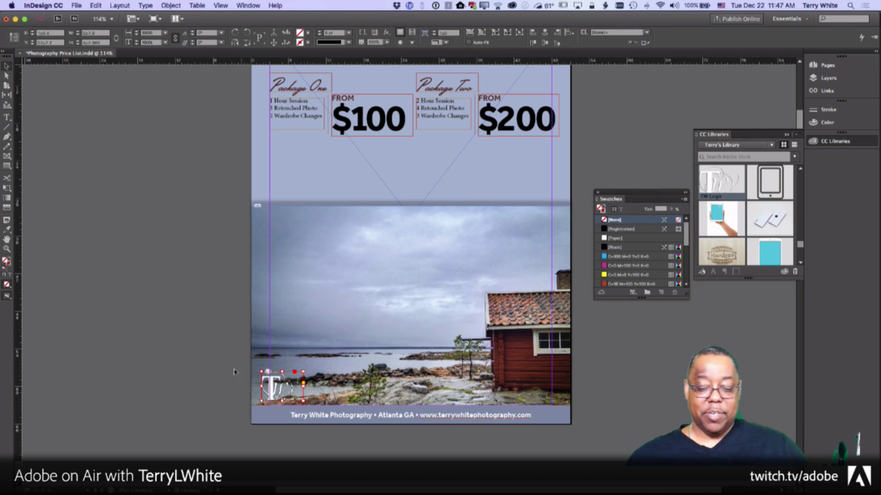
click(226, 366)
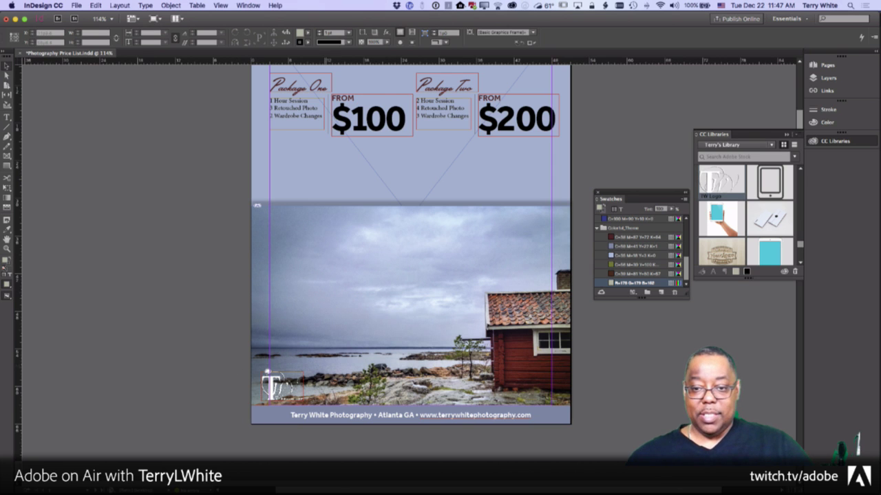
scroll(444, 295, down, 2)
scroll(443, 296, up, 4)
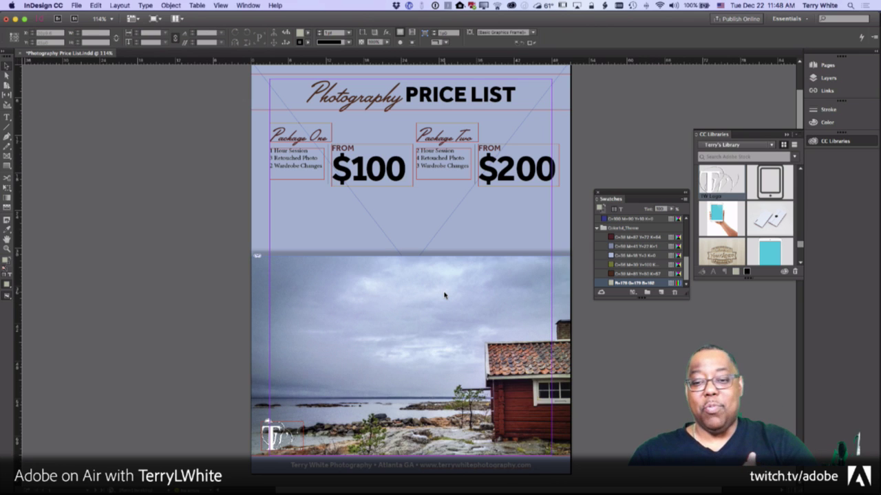
Step: Switch to Chrome and bring up the Adobe Stock site, ready for an image search
key(super+Tab)
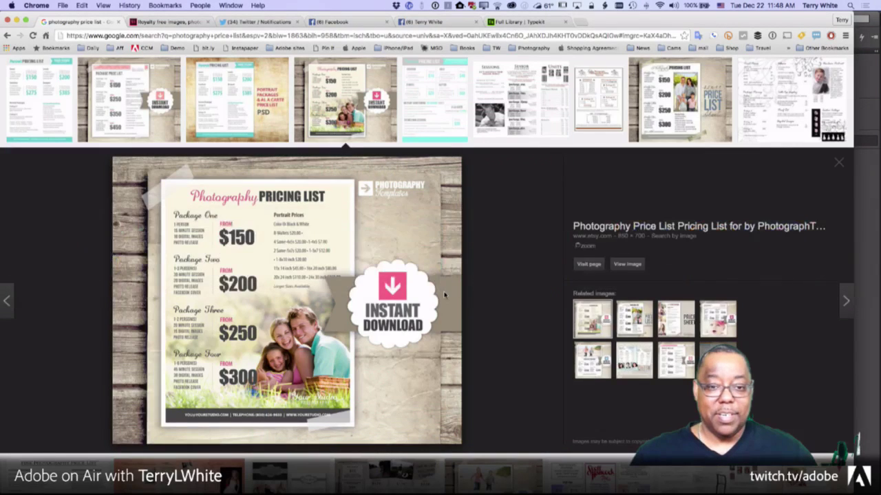
click(151, 23)
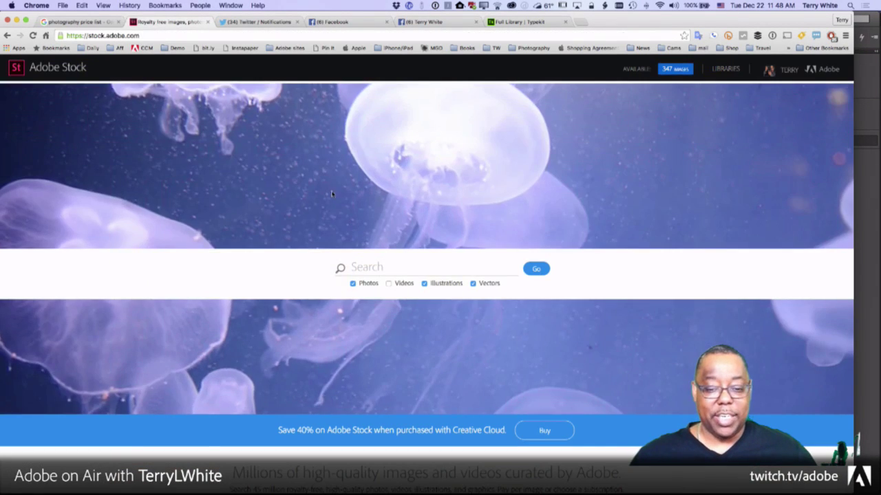
click(378, 271)
text(ph)
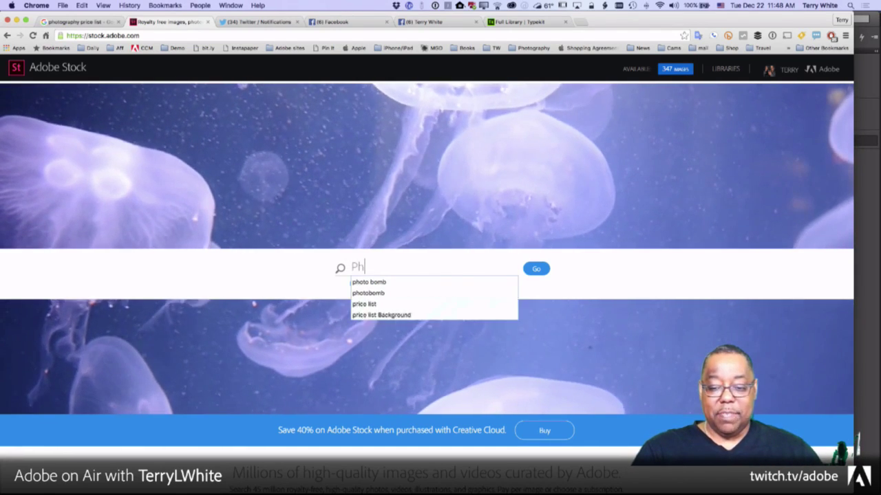
text(photograp)
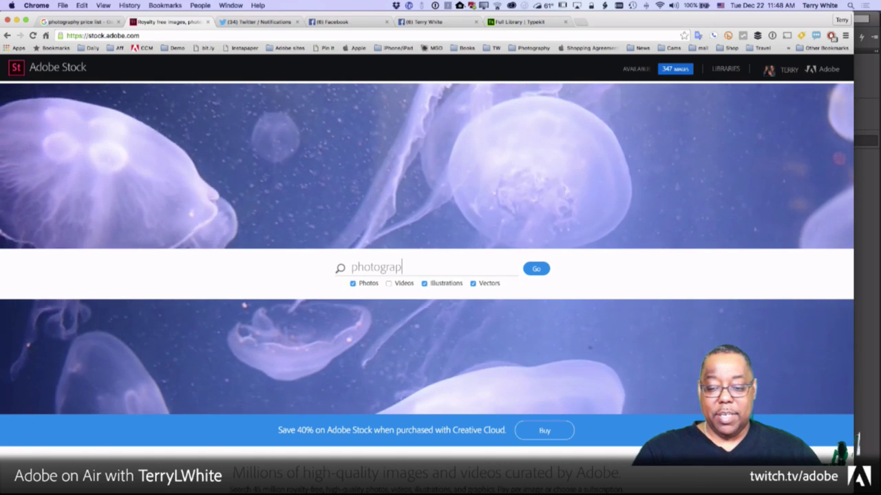
key(BackSpace)
key(BackSpace)
key(BackSpace)
key(BackSpace)
key(BackSpace)
key(BackSpace)
key(BackSpace)
key(BackSpace)
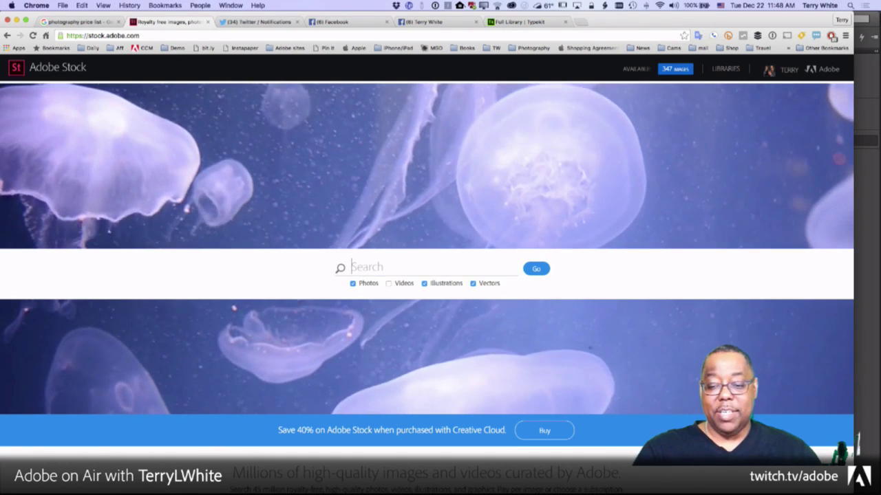
Step: Search Adobe Stock for "price list"
text(price list)
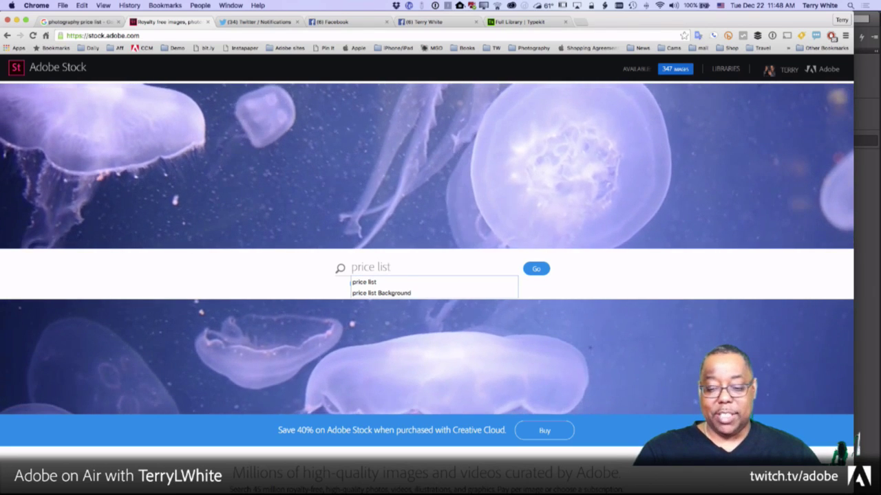
text( backg)
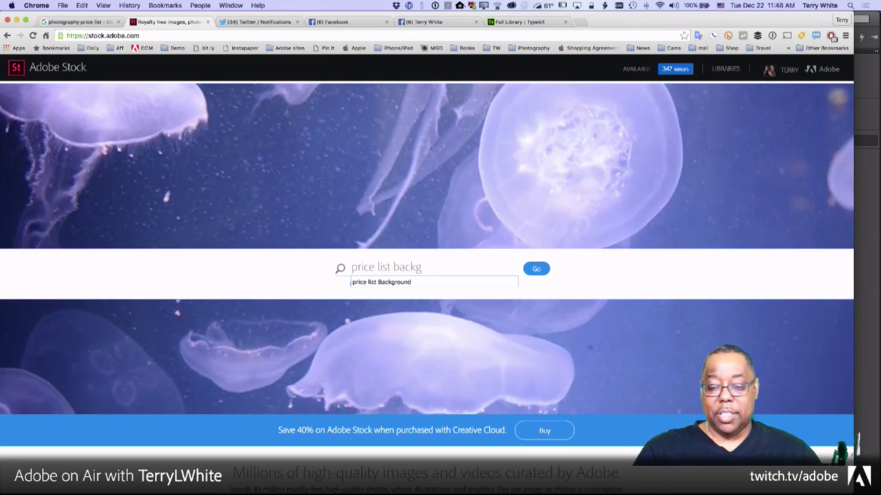
key(BackSpace)
key(BackSpace)
key(BackSpace)
key(BackSpace)
key(BackSpace)
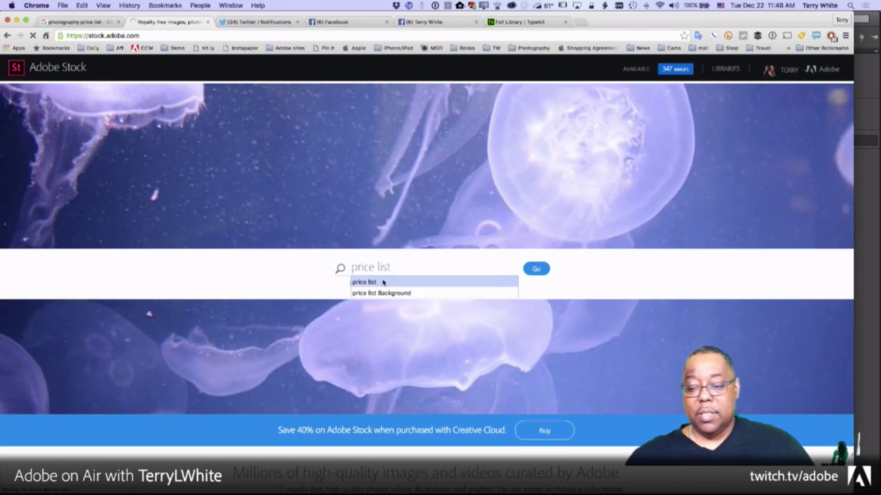
key(Return)
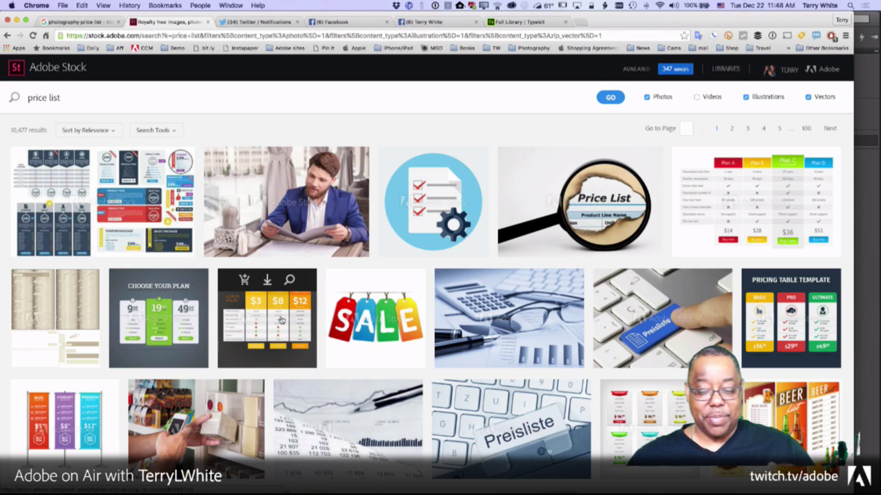
Step: Preview the "Choose your plan" pricing vector and the beige menu or price list template in the search results
scroll(279, 313, down, 1)
click(162, 289)
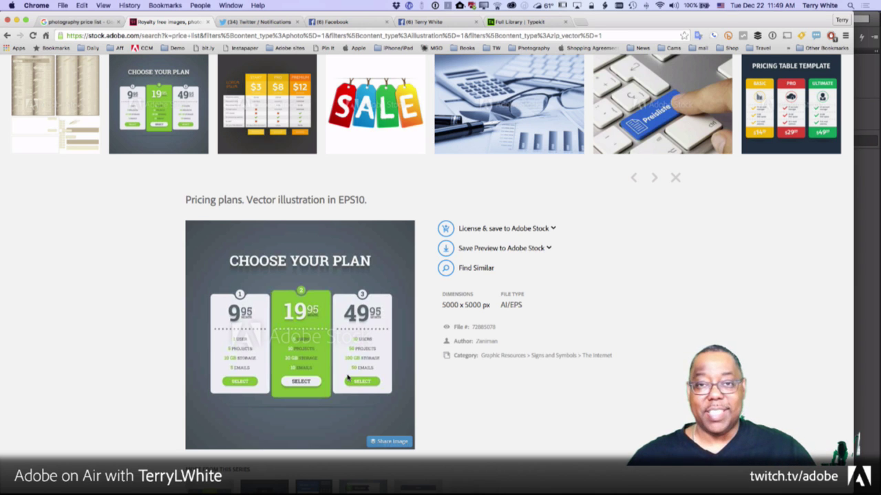
mouse_move(74, 69)
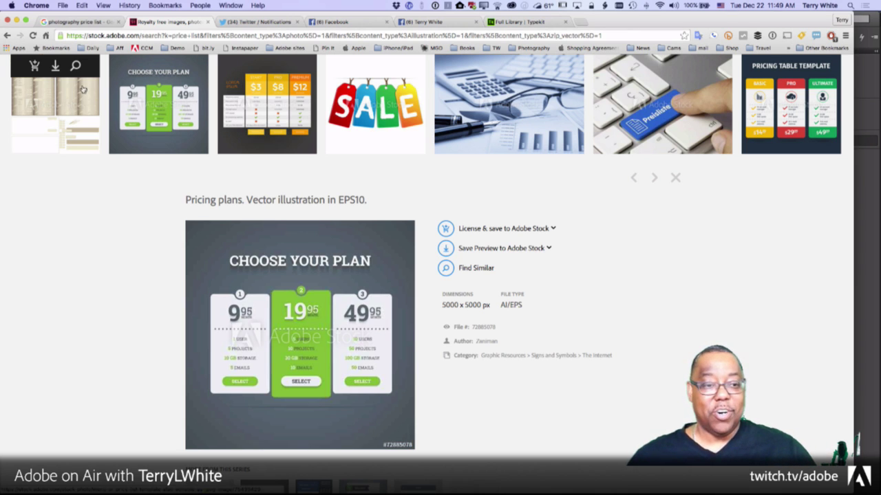
click(72, 113)
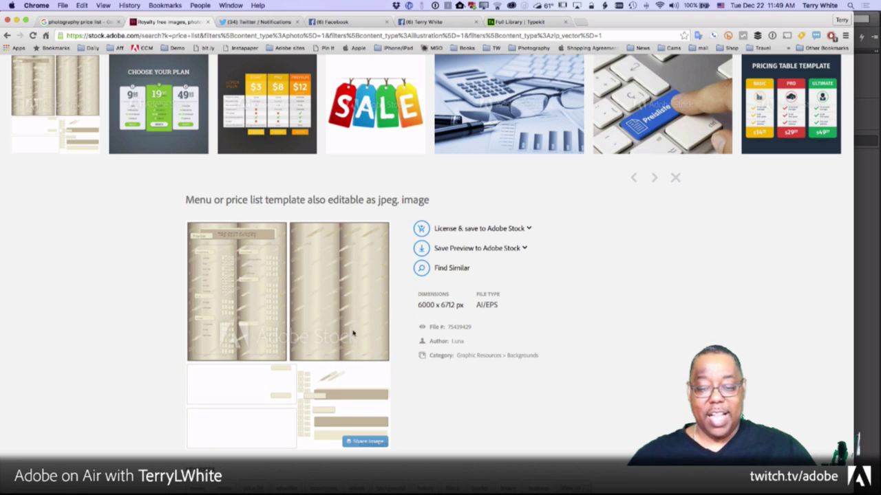
Step: Examine images similar to the blue three-plan pricing table and further price list results, and return to InDesign
scroll(205, 132, down, 10)
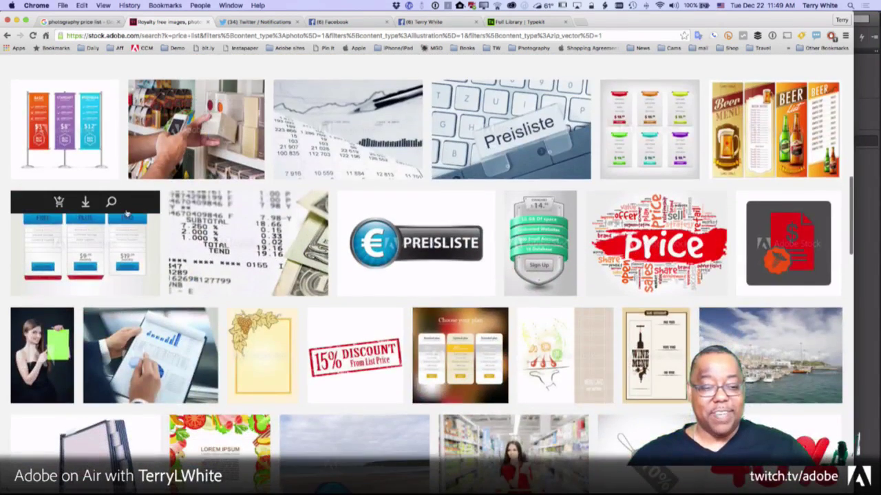
click(111, 202)
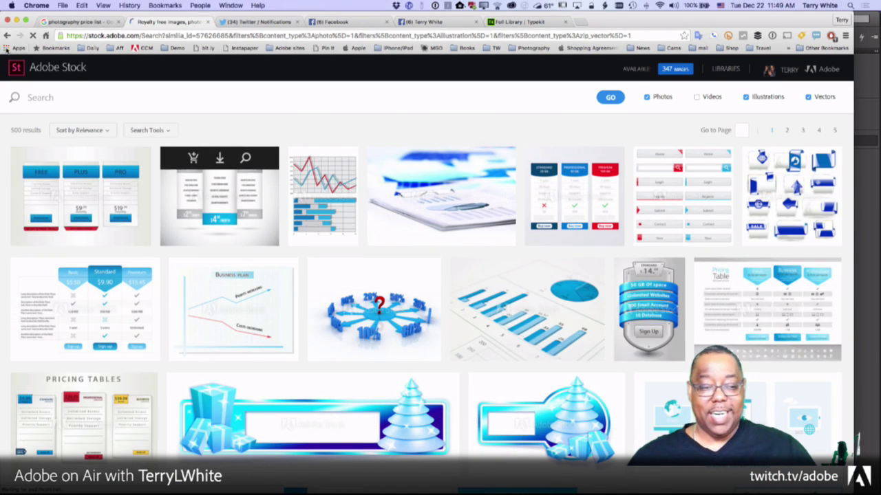
click(6, 36)
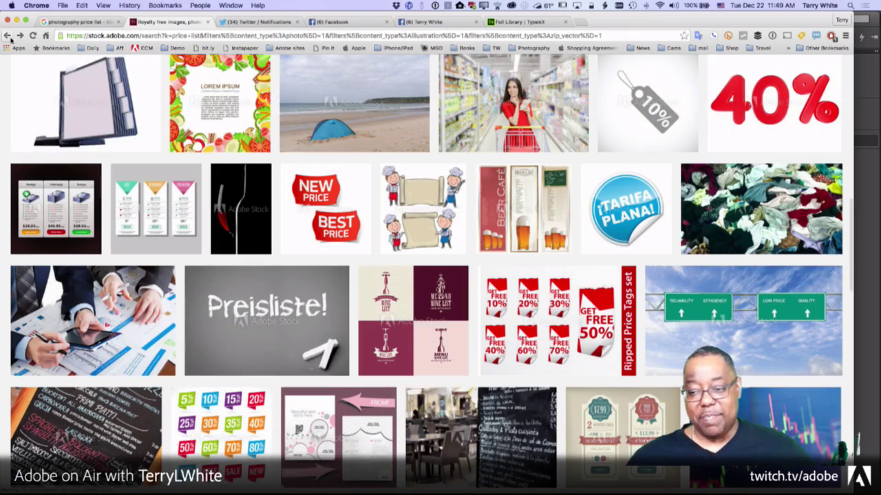
scroll(222, 184, down, 5)
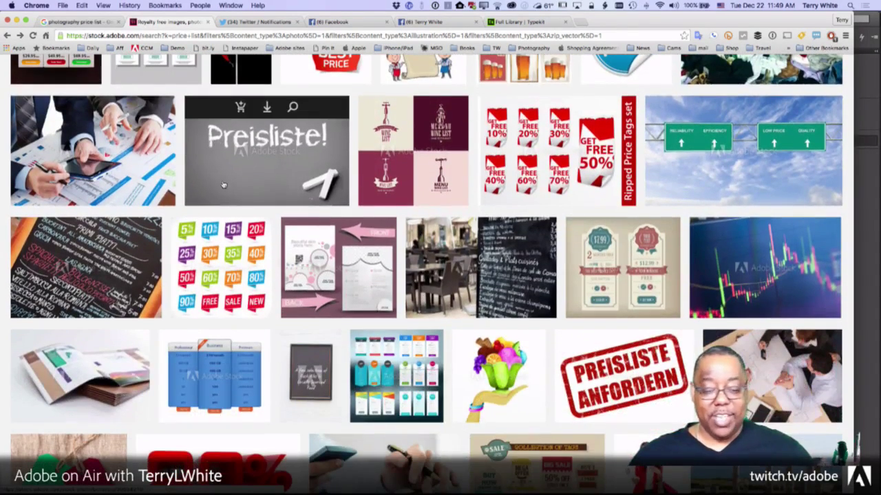
scroll(222, 184, down, 1)
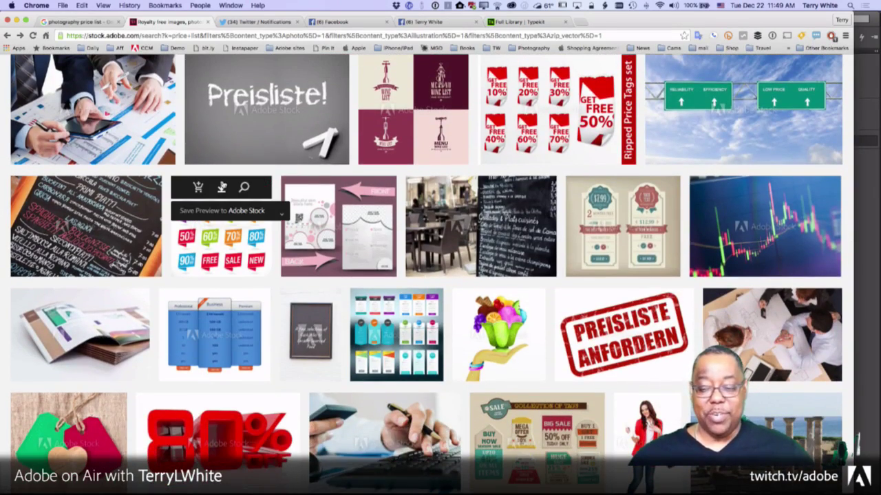
scroll(223, 184, down, 1)
key(super+Tab)
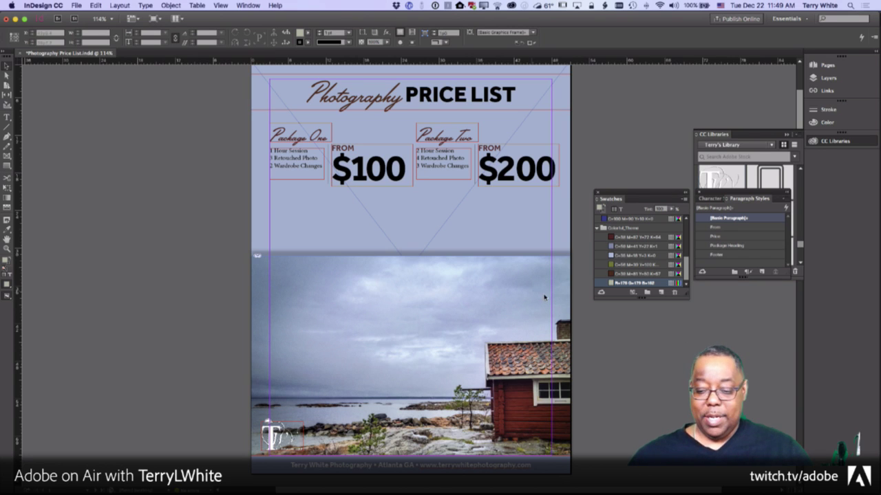
Step: Delete the blank second page from the document
scroll(547, 298, down, 10)
scroll(429, 279, up, 4)
scroll(430, 279, up, 1)
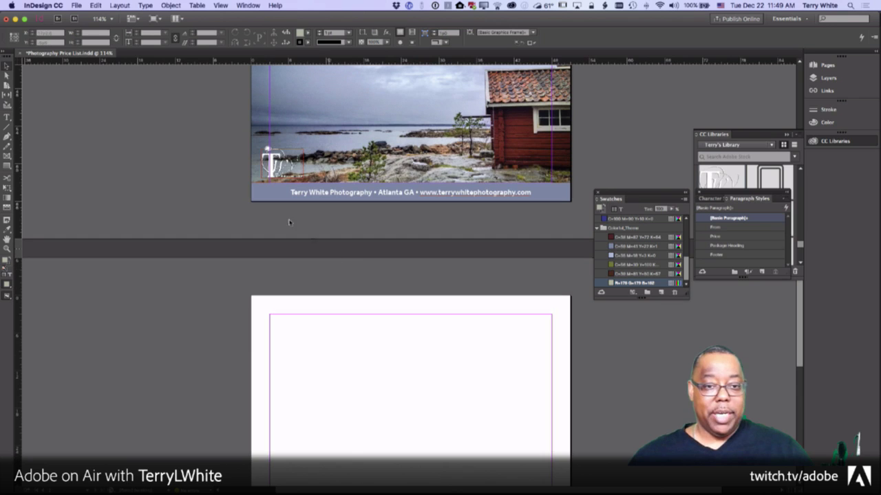
click(825, 65)
click(722, 134)
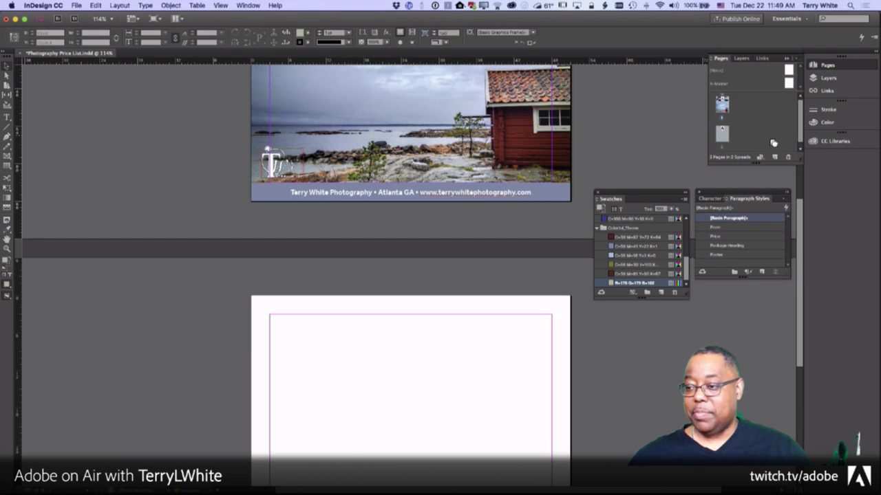
click(788, 156)
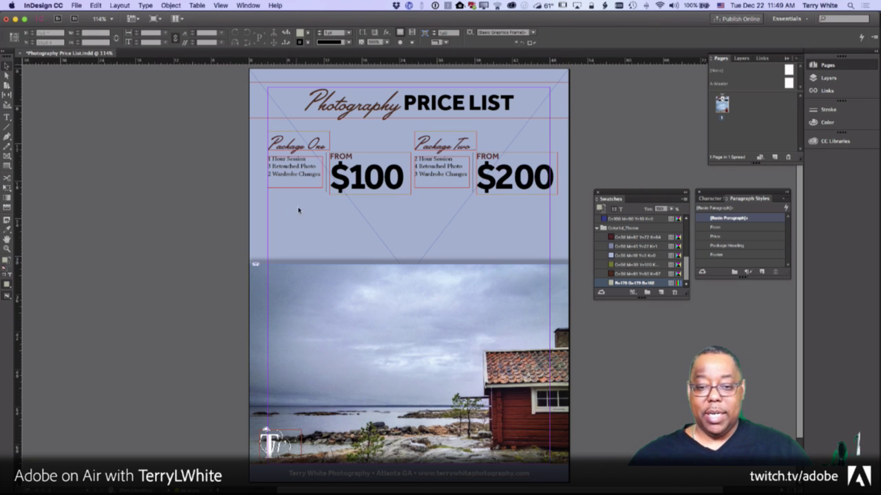
Step: Duplicate both package blocks lower onto the photo and change the copies' prices to $300 and $400
drag(254, 127, 447, 320)
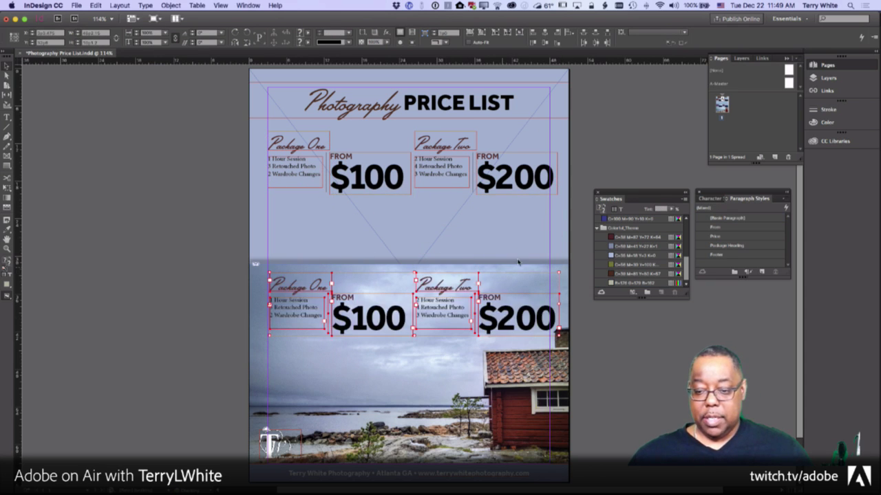
click(536, 222)
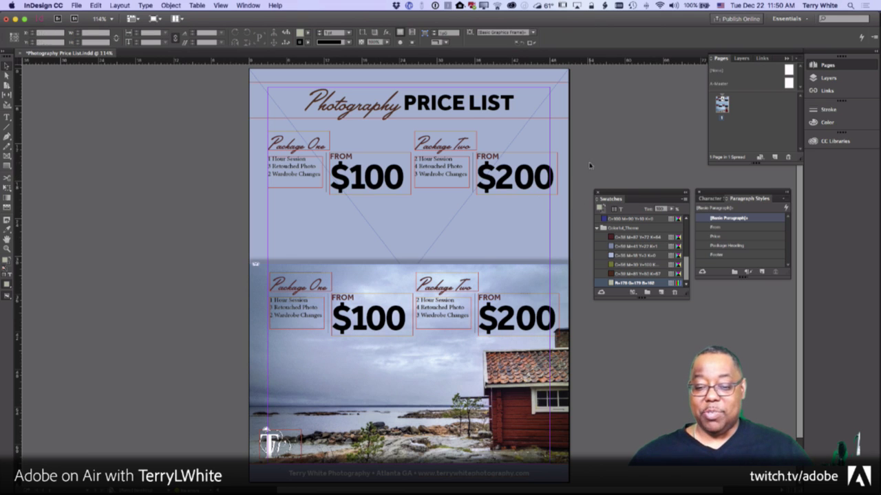
double_click(368, 319)
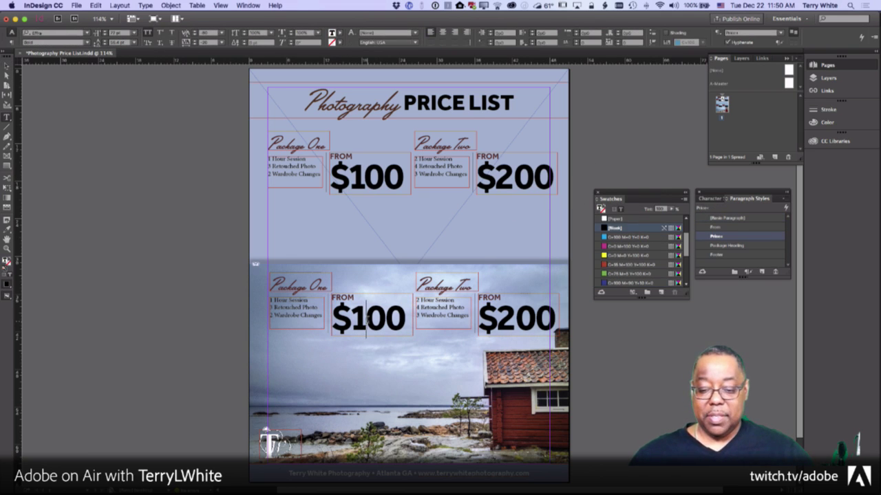
key(BackSpace)
text(3)
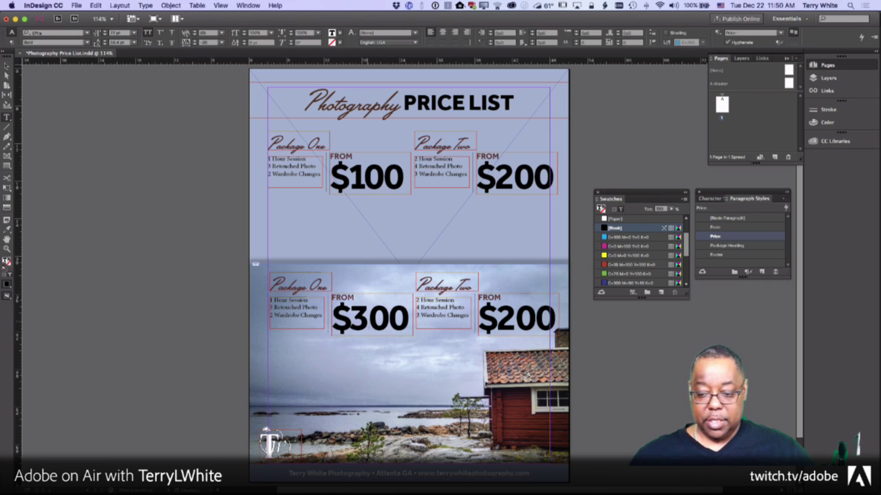
click(512, 313)
key(BackSpace)
text(4)
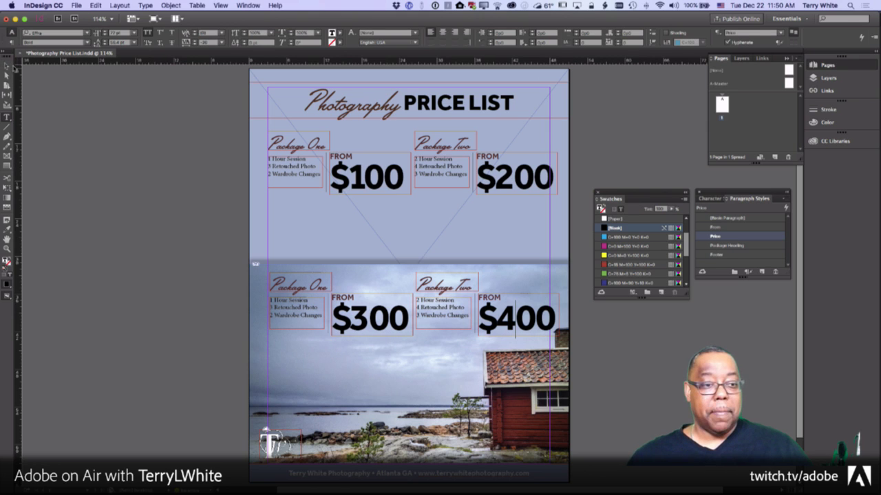
click(7, 66)
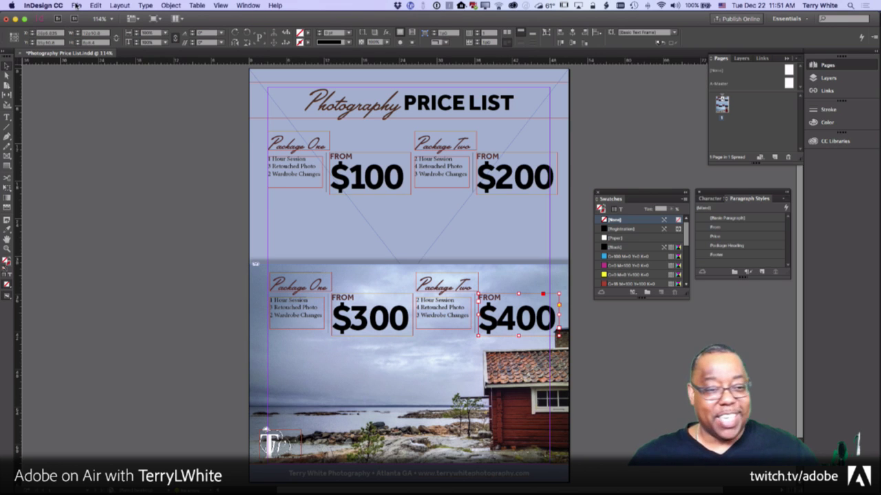
click(76, 6)
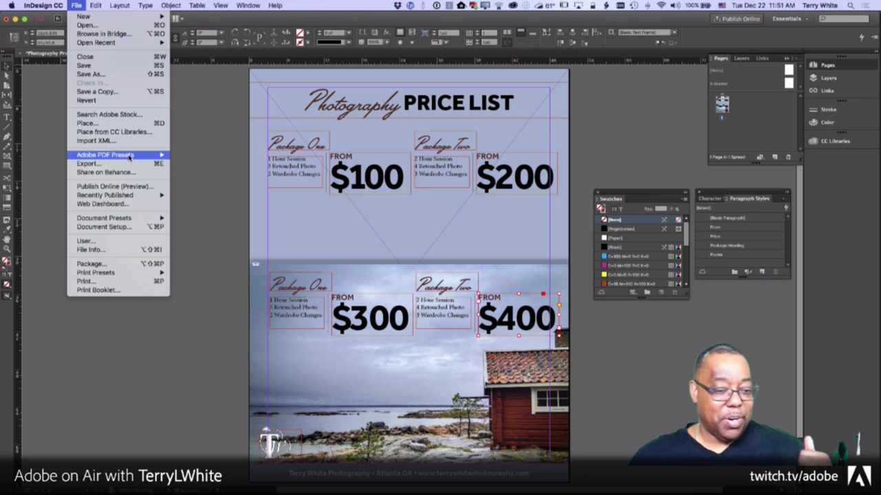
mouse_move(131, 155)
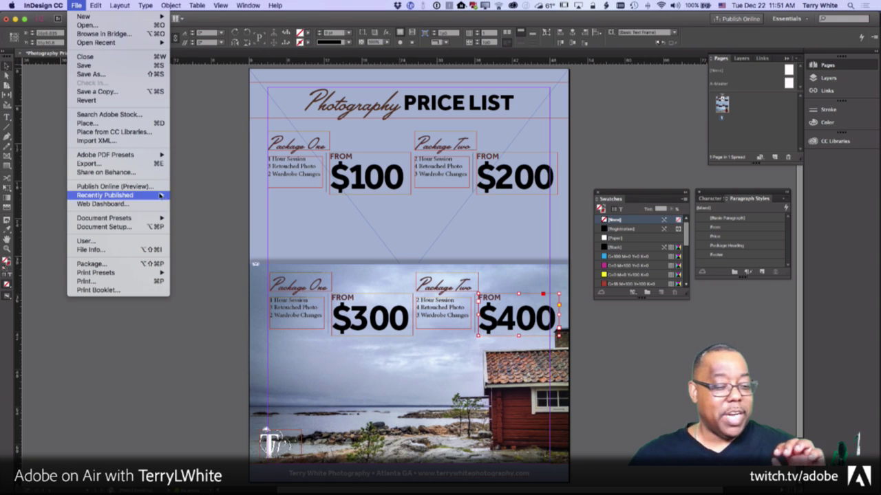
mouse_move(161, 218)
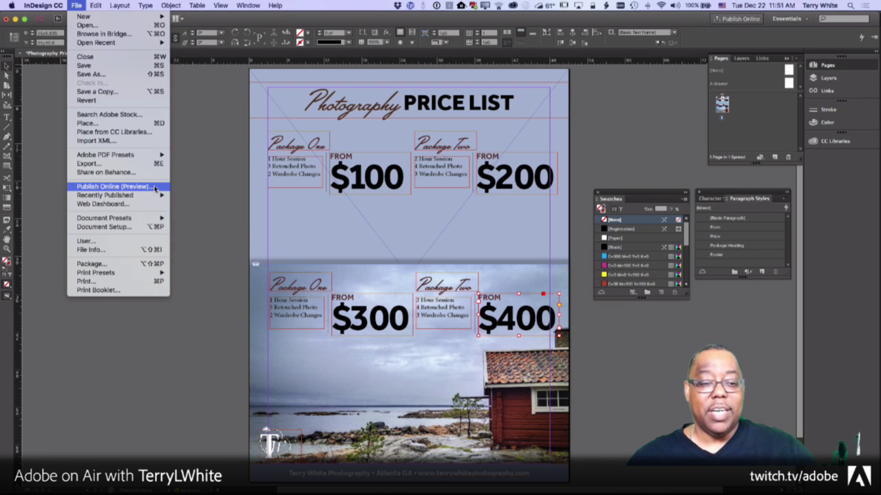
click(186, 194)
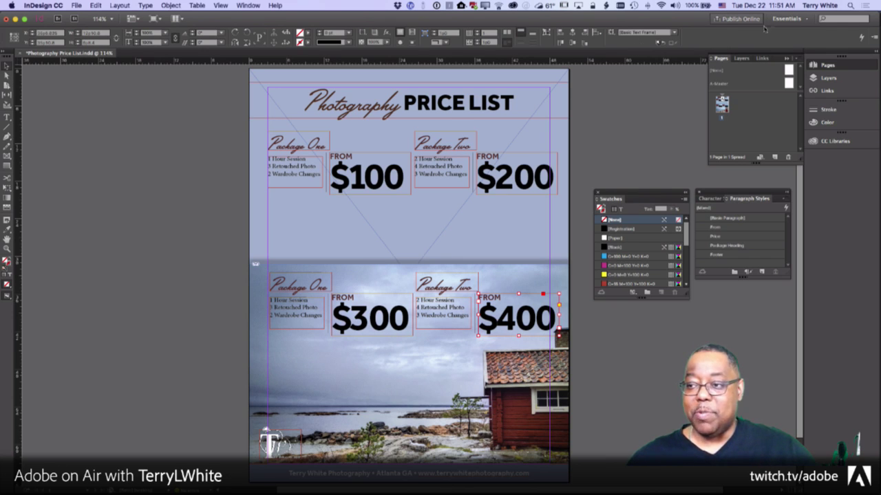
Step: Switch to the Digital Publishing workspace and close the floating Index panel
click(805, 20)
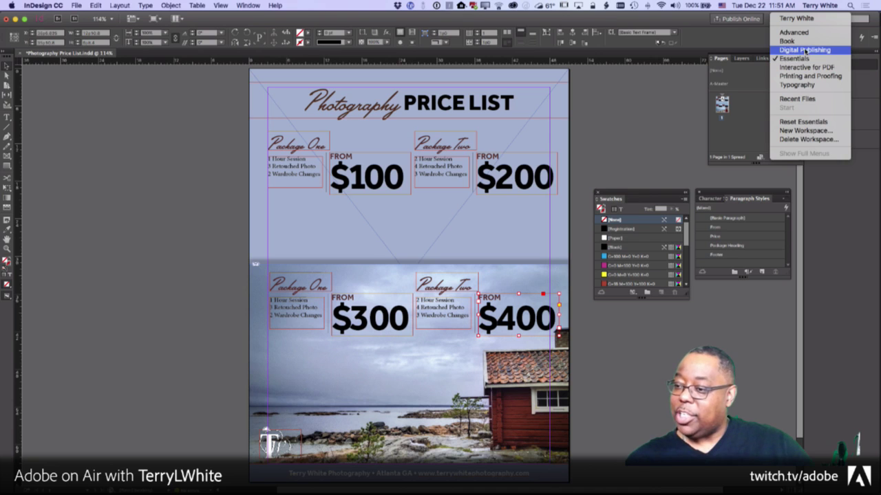
click(805, 49)
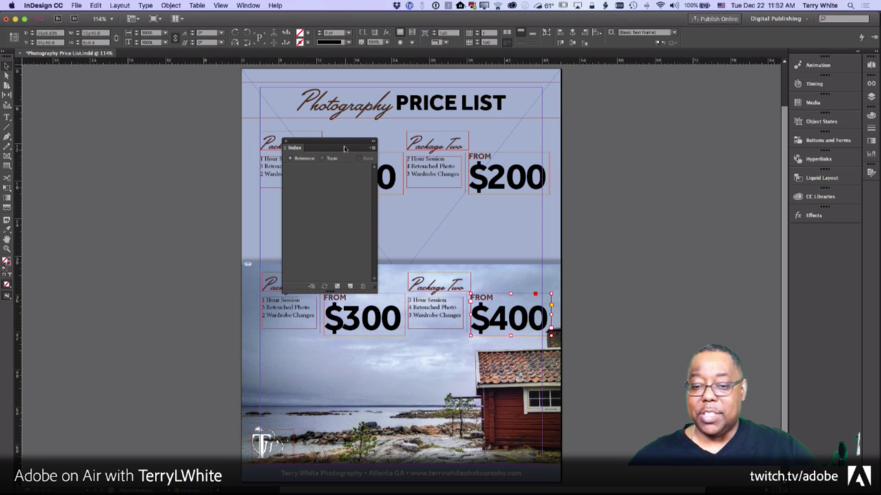
drag(344, 149, 712, 194)
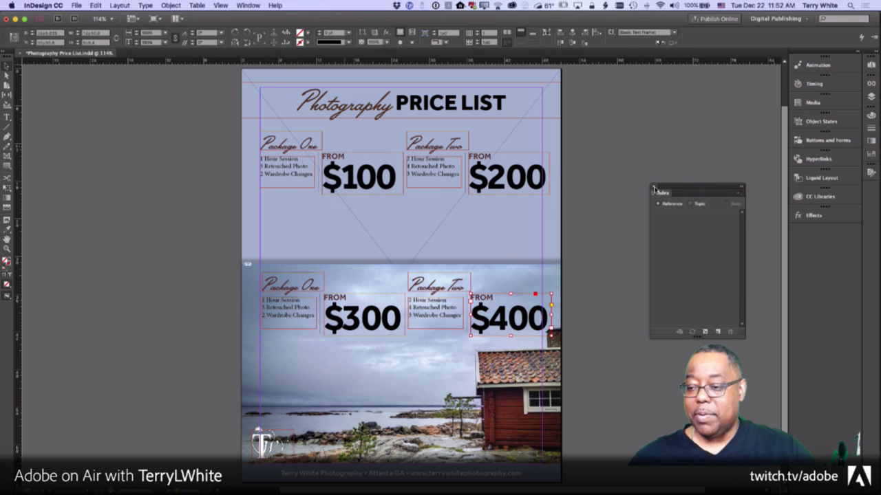
click(654, 188)
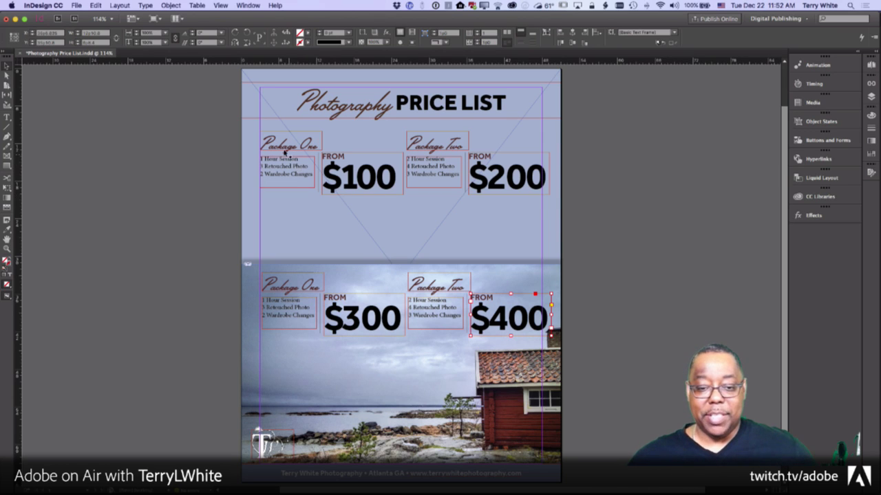
Step: Group the heading, details and price frames of each of the four package blocks into separate groups
drag(249, 128, 397, 214)
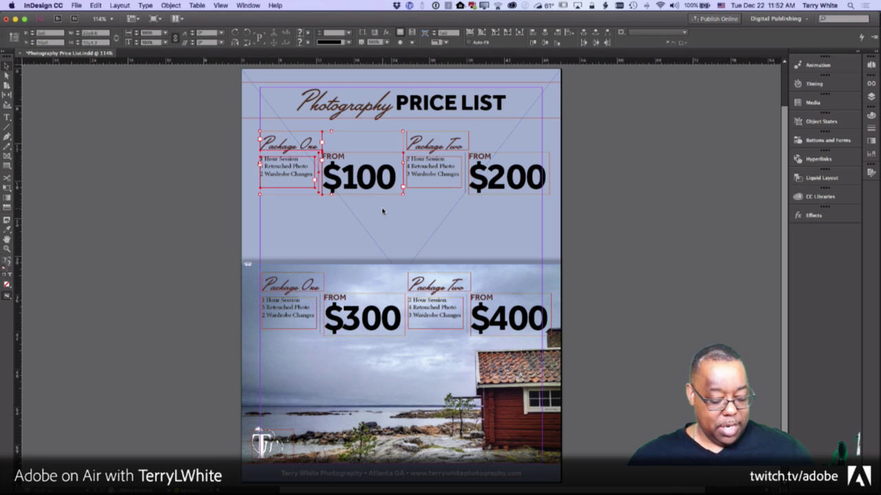
key(super+g)
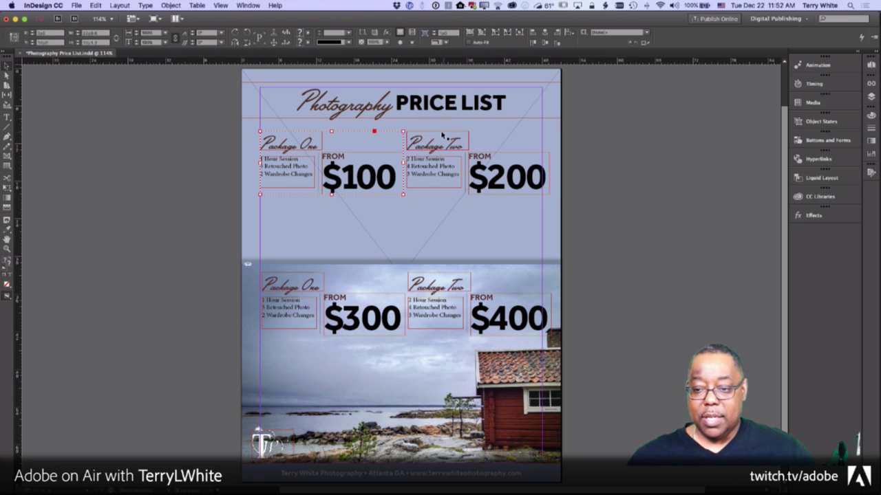
drag(552, 131, 434, 201)
key(super+g)
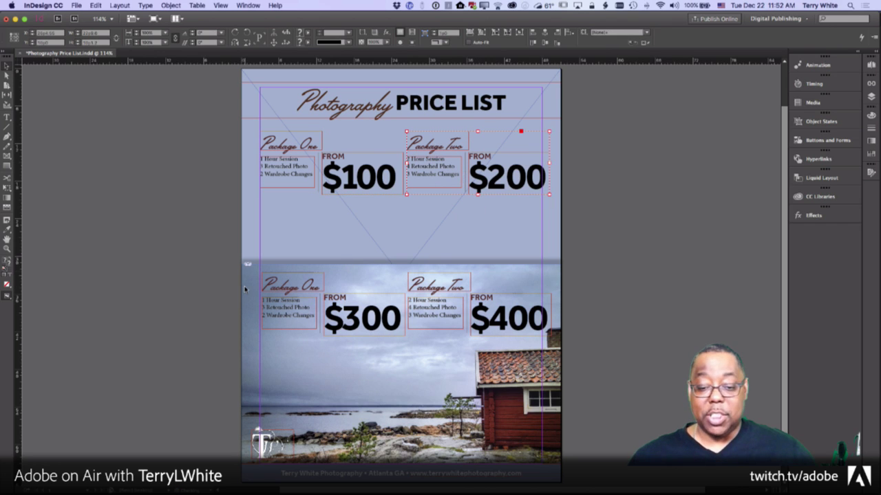
drag(229, 276, 385, 344)
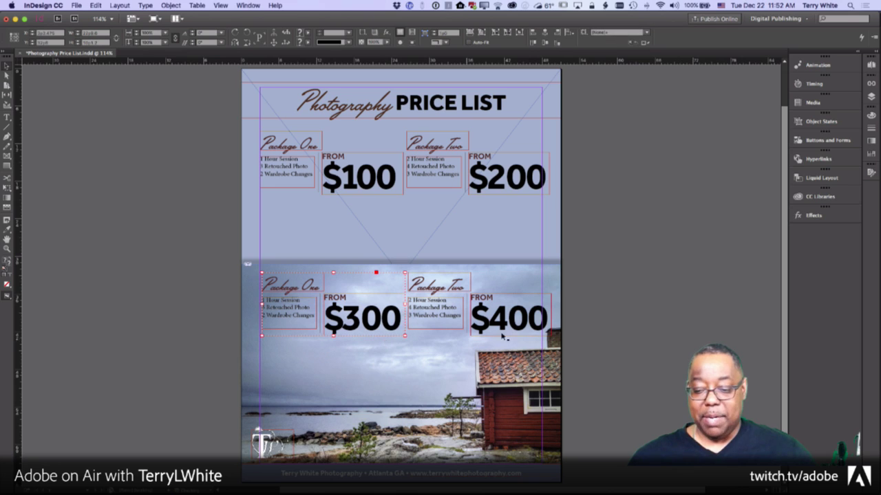
drag(566, 278, 442, 338)
click(581, 258)
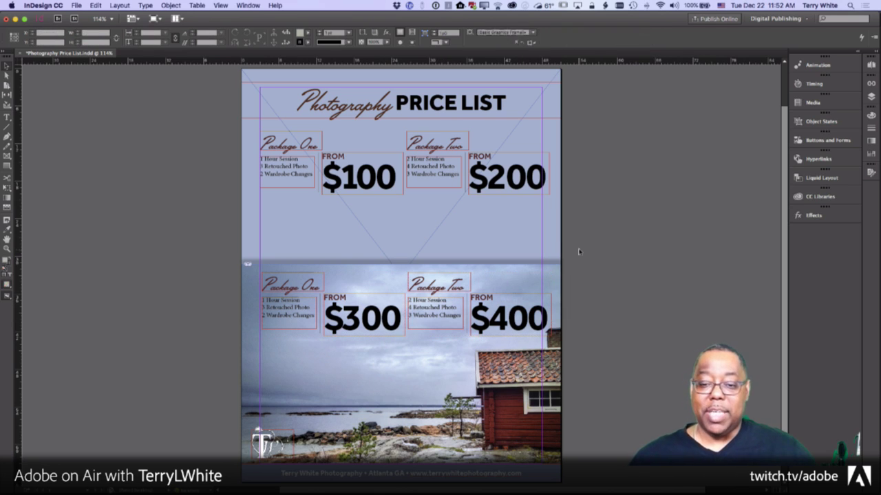
click(422, 114)
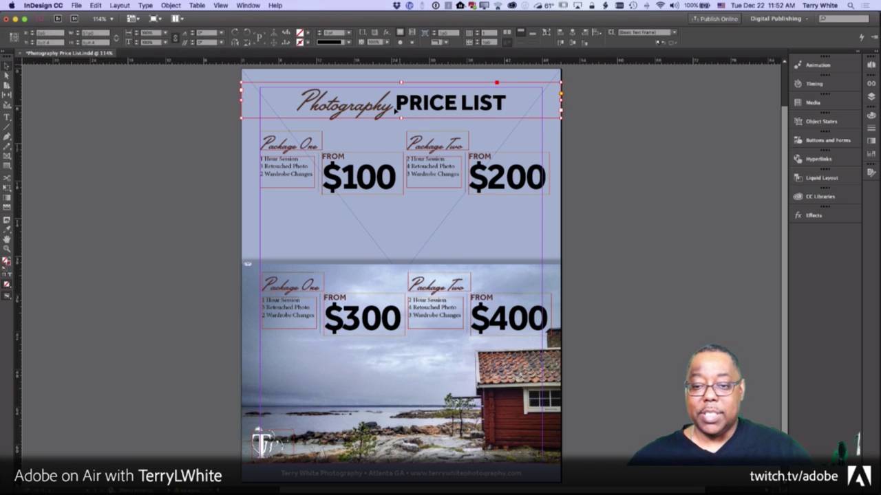
click(323, 157)
click(354, 295)
click(473, 322)
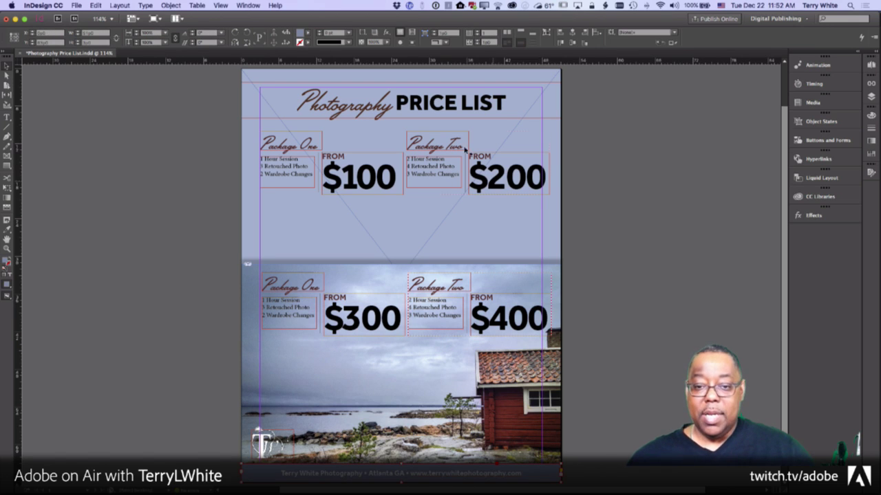
Step: Apply the Fly in from Top animation preset to the "Photography PRICE LIST" title frame
click(412, 105)
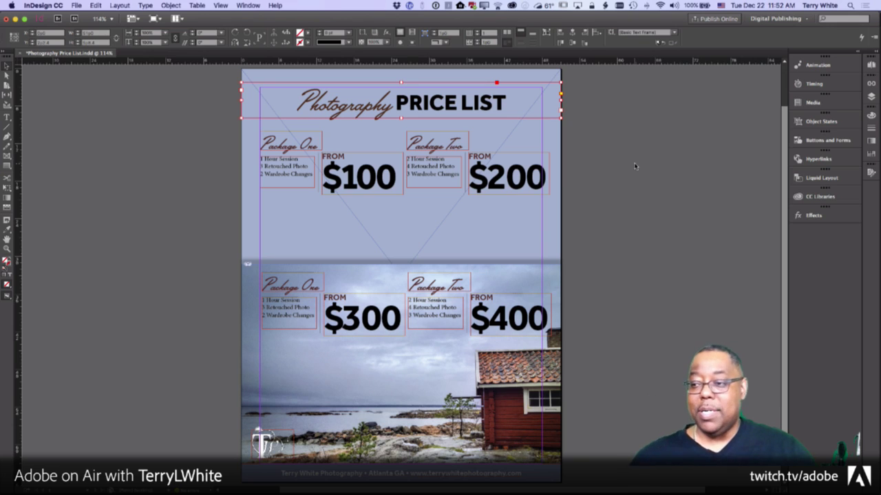
click(809, 66)
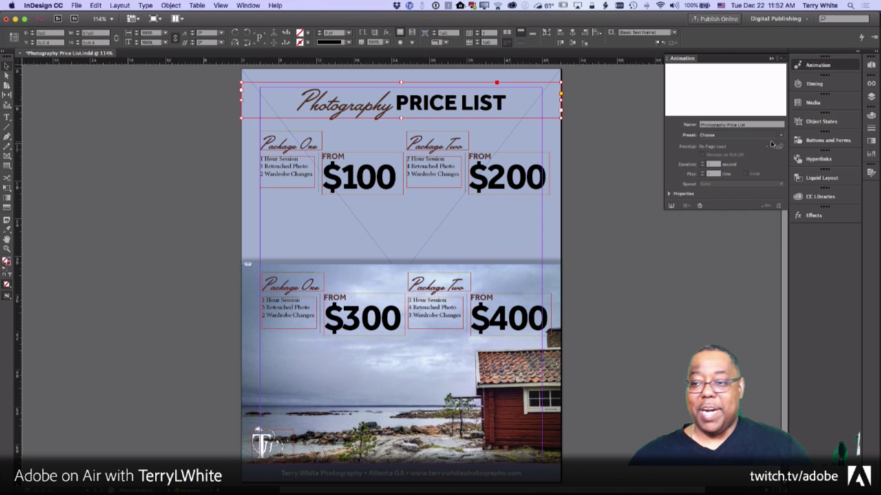
click(779, 138)
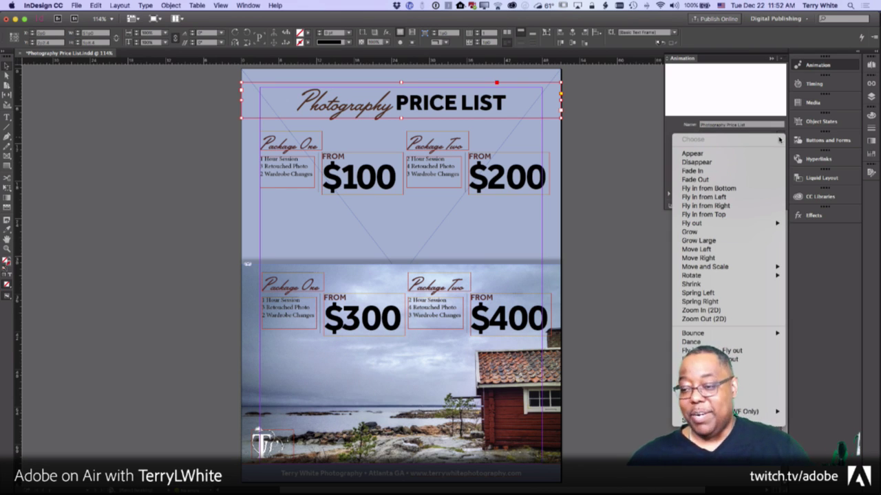
click(701, 214)
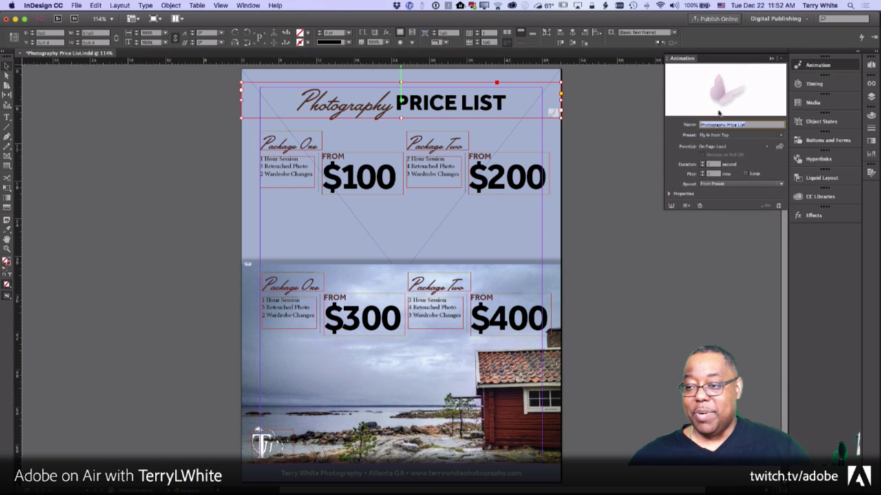
Step: Apply the Fade In animation preset to the $100 and $200 package groups below the title
click(465, 164)
click(338, 176)
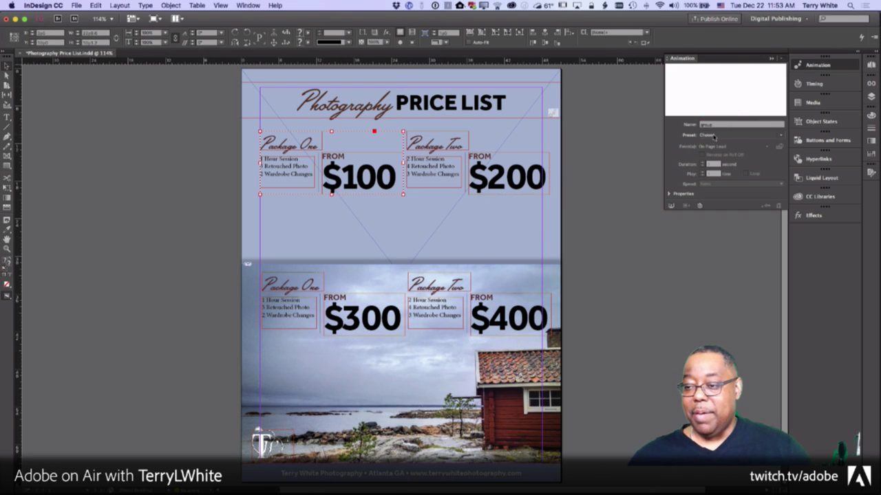
click(714, 136)
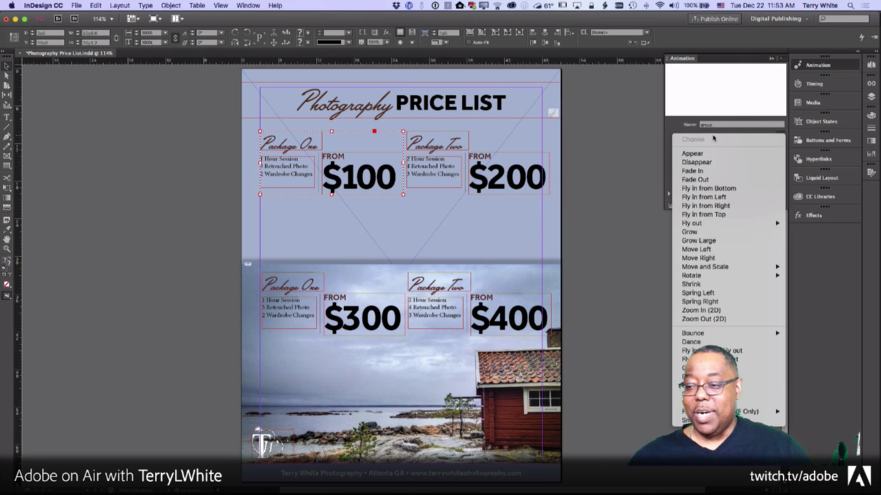
click(707, 171)
click(513, 181)
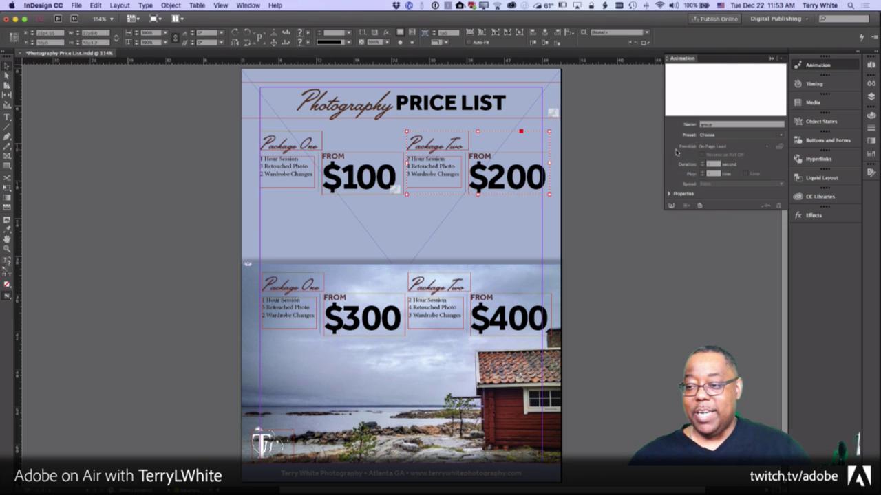
click(712, 137)
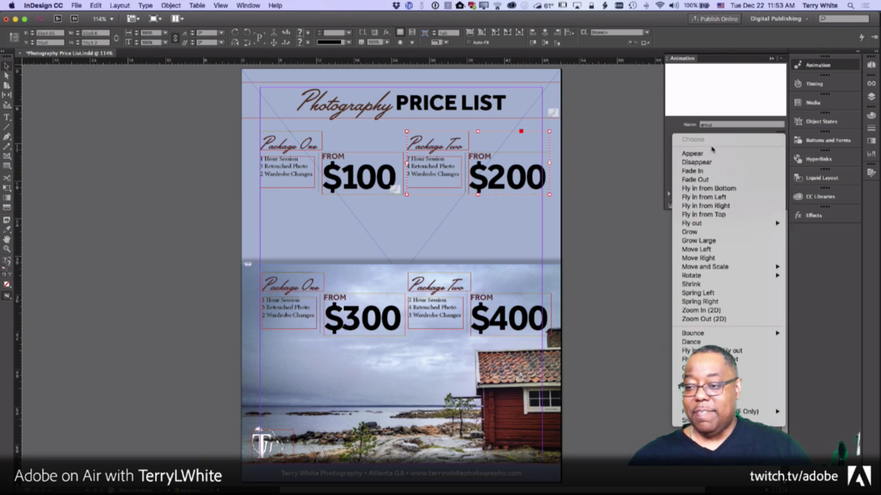
click(707, 171)
Step: Apply the Fade In animation preset to the $300 and $400 package groups
click(361, 320)
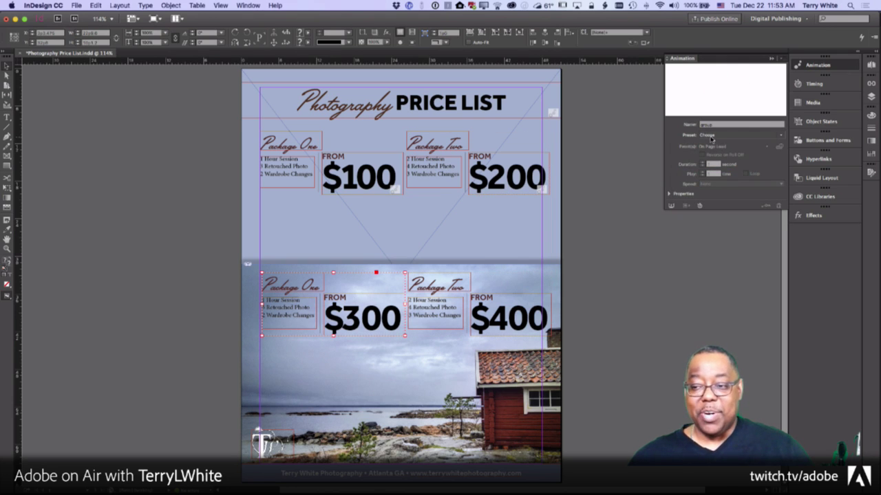
click(710, 137)
click(704, 176)
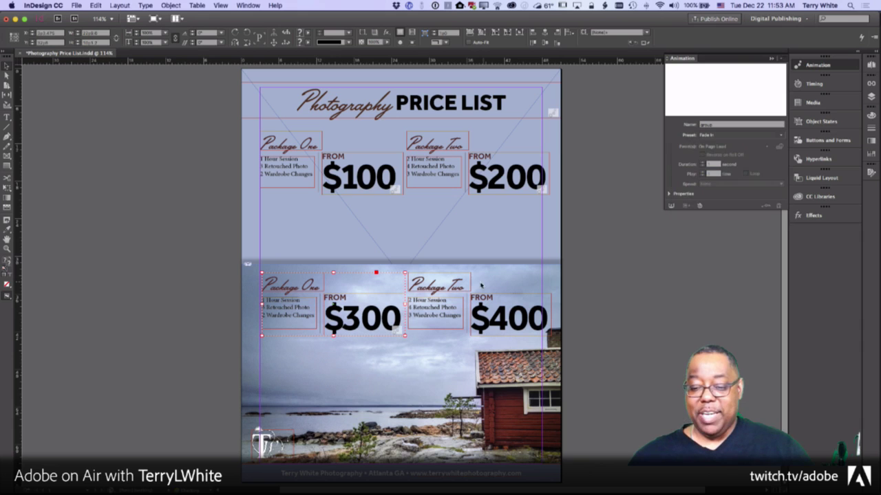
click(448, 312)
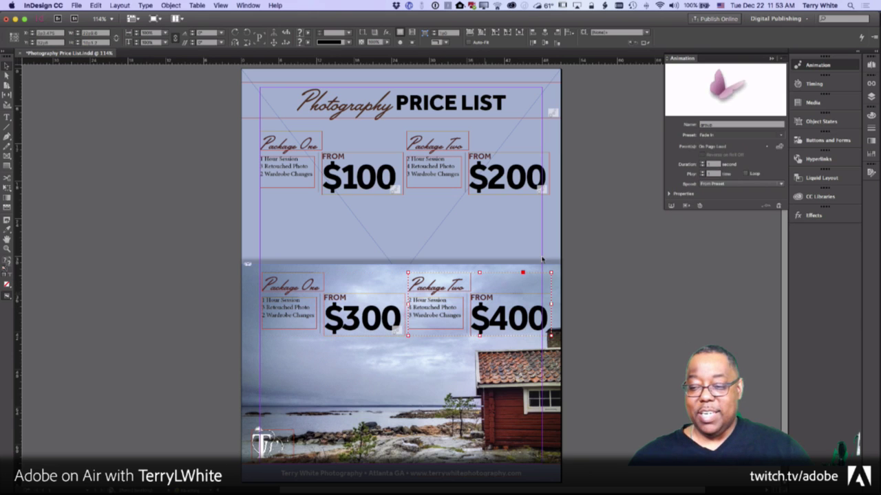
click(708, 139)
click(701, 171)
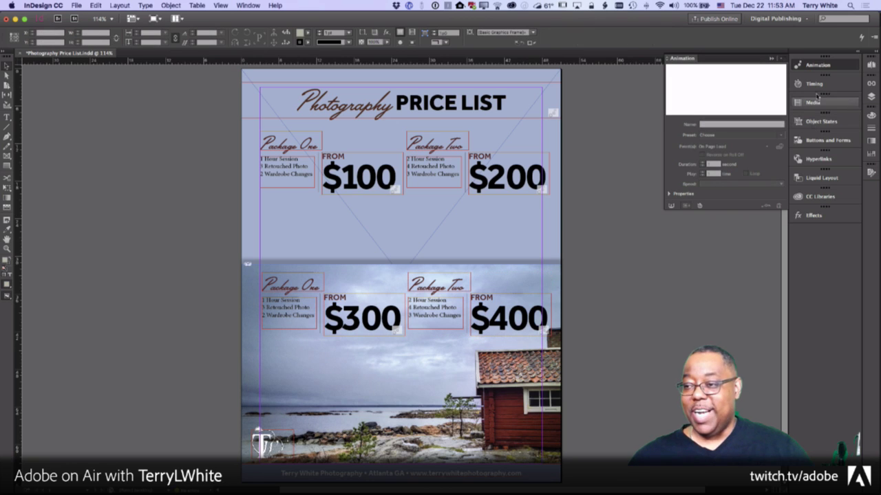
Step: Add a new layer above the Text layer and name it Video
click(871, 96)
click(832, 174)
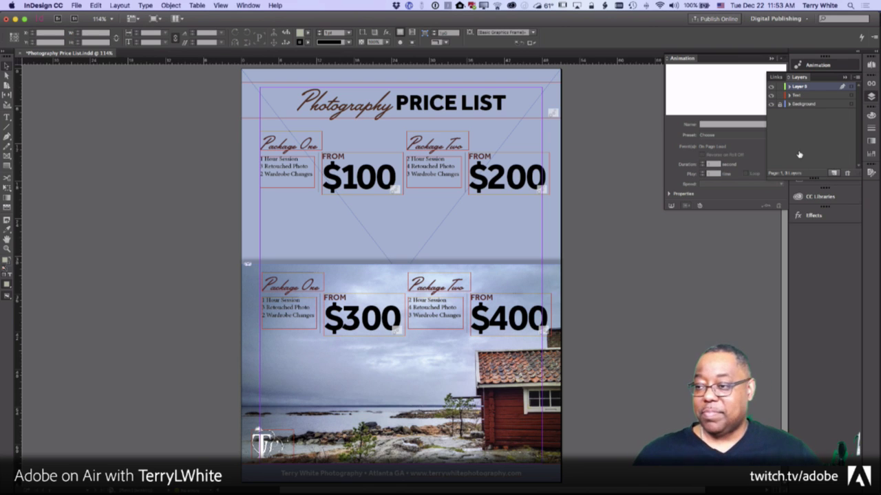
double_click(797, 89)
text(Video)
key(Return)
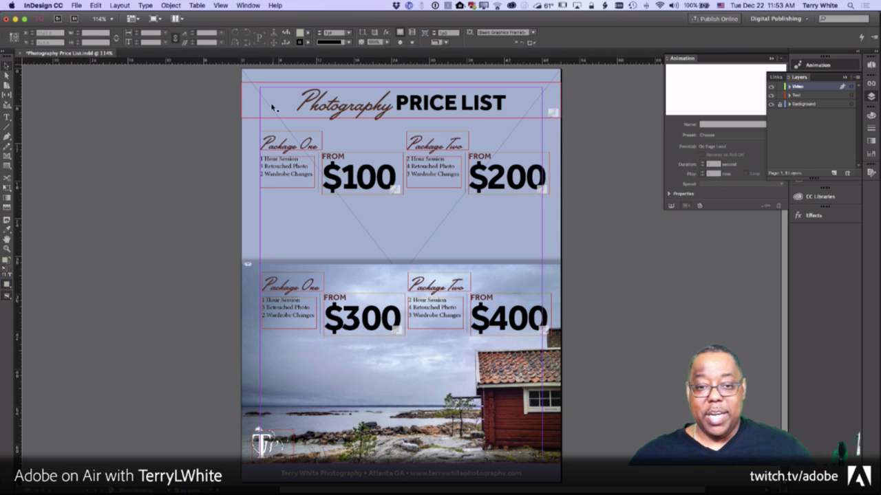
Step: Place Bridezilla.mp4 from the Premiere Pro folder and position the video frame below the $300 package block
click(77, 5)
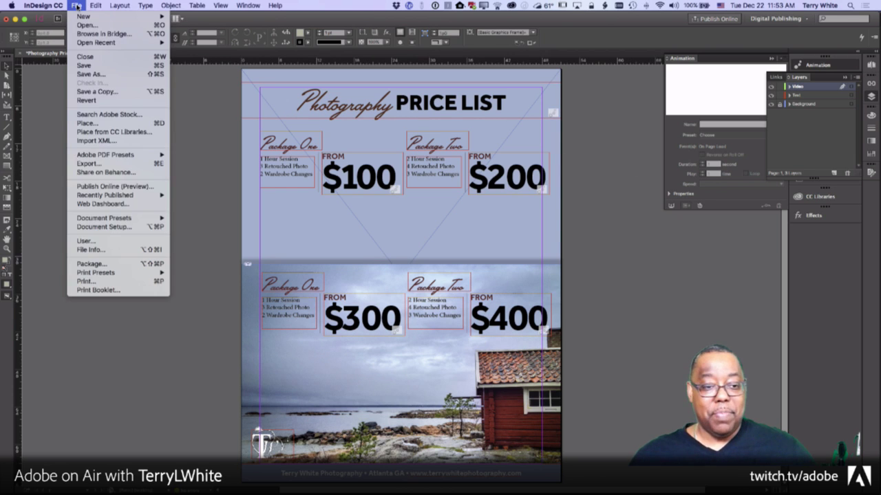
click(94, 124)
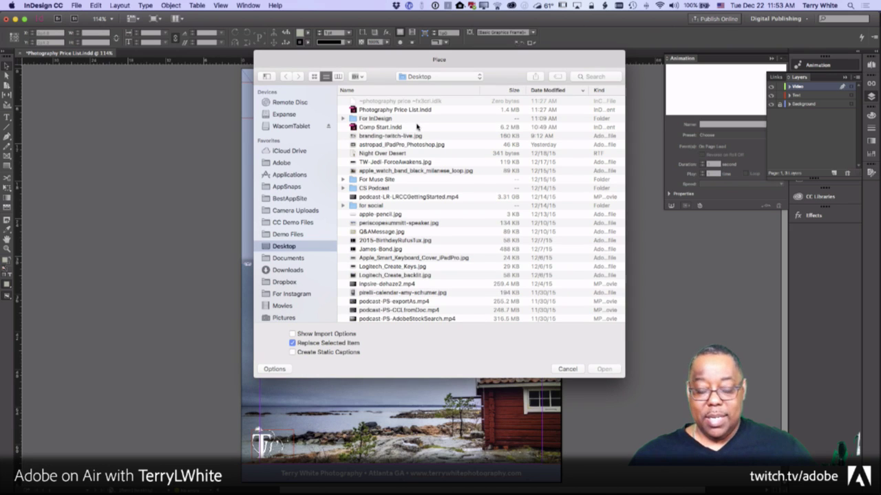
key(super+Tab)
key(super+Tab)
drag(560, 98, 428, 159)
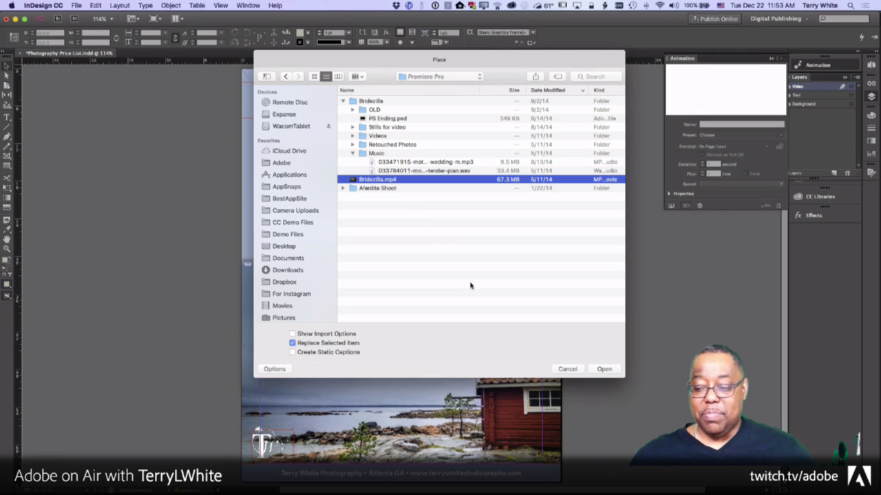
click(609, 371)
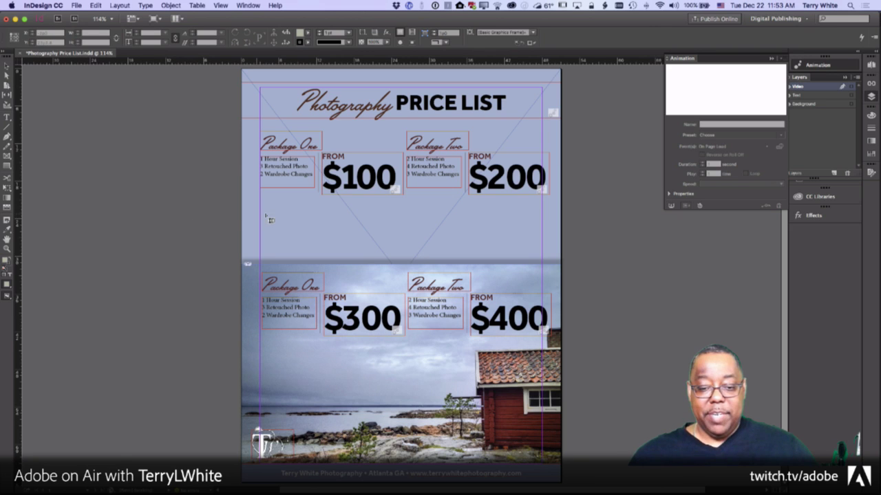
drag(146, 214, 298, 298)
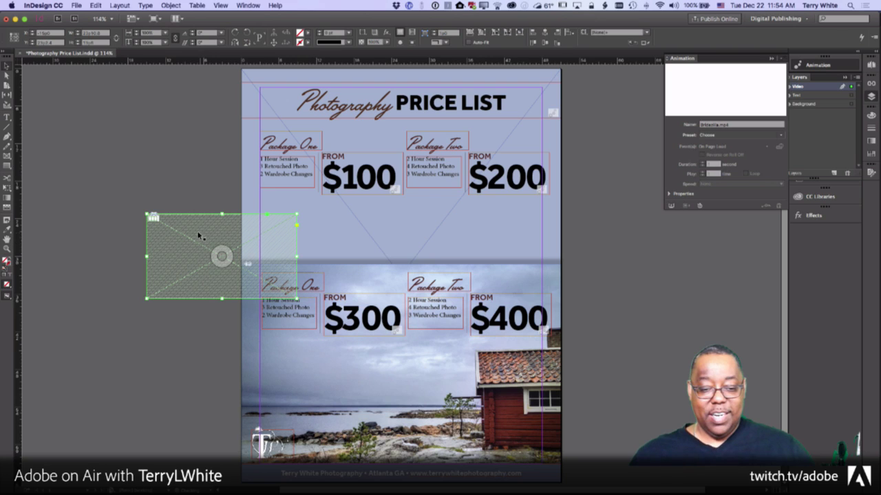
drag(278, 351, 323, 361)
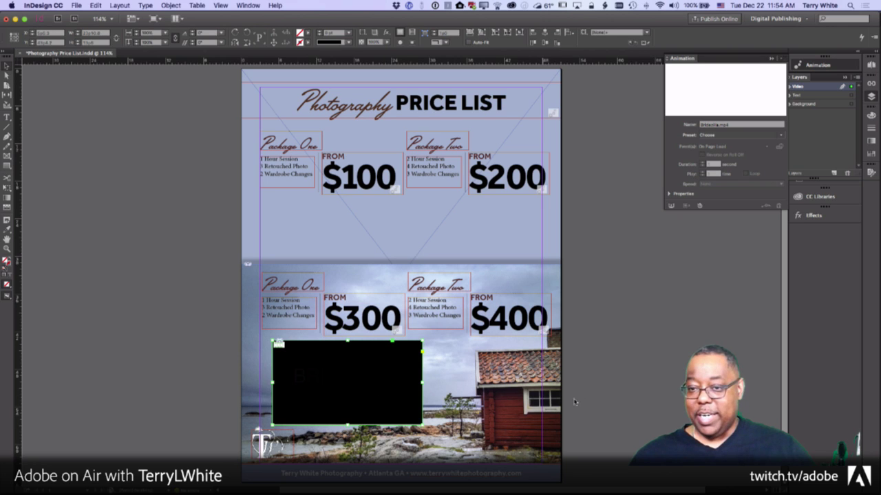
Step: Fit the video content proportionally to its frame
click(199, 5)
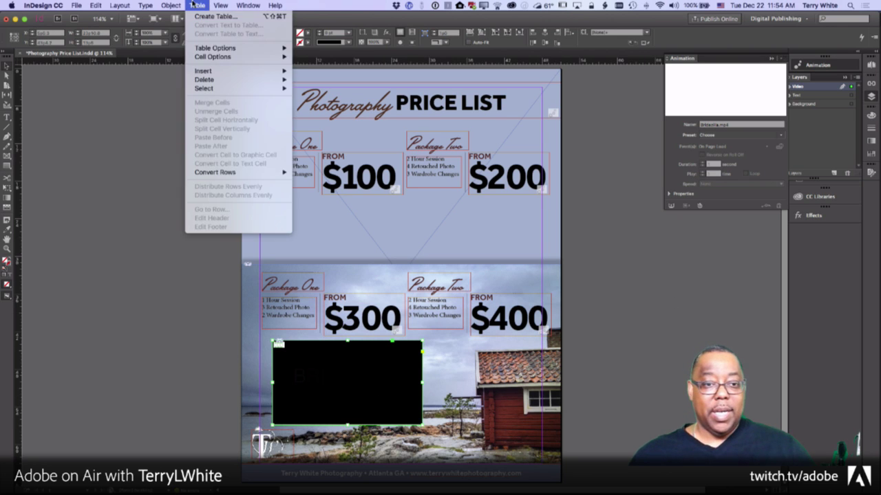
click(149, 5)
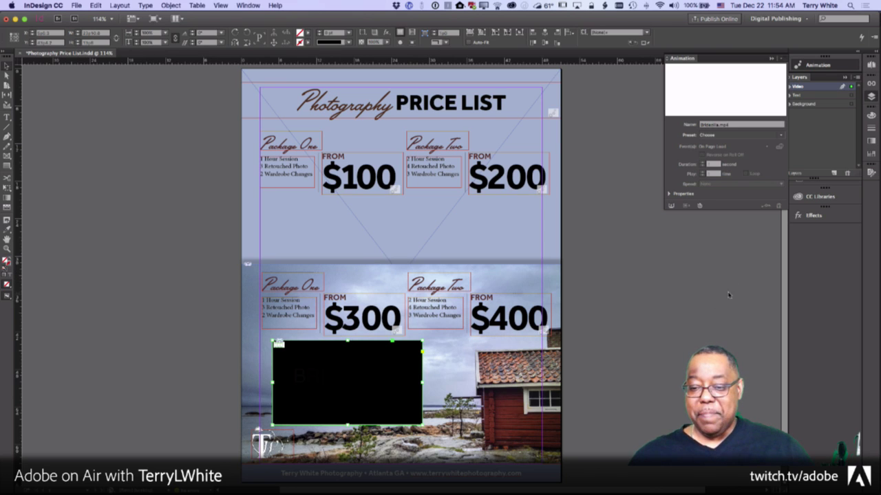
click(171, 5)
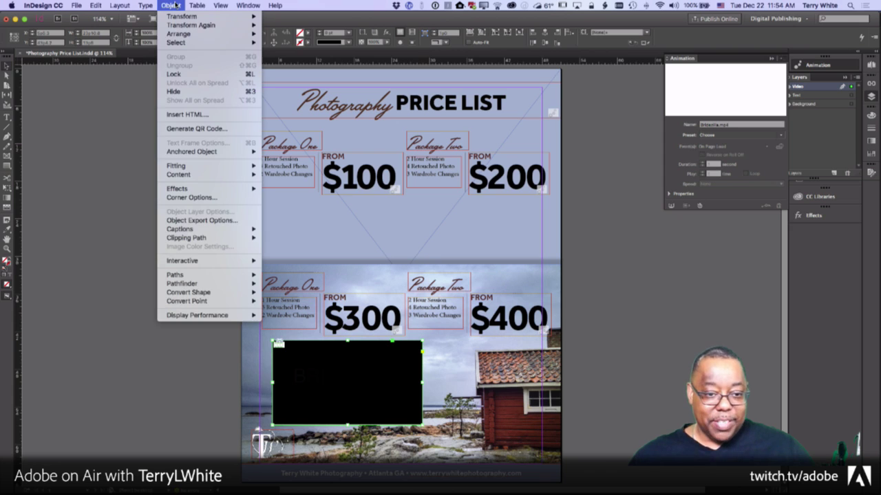
mouse_move(196, 172)
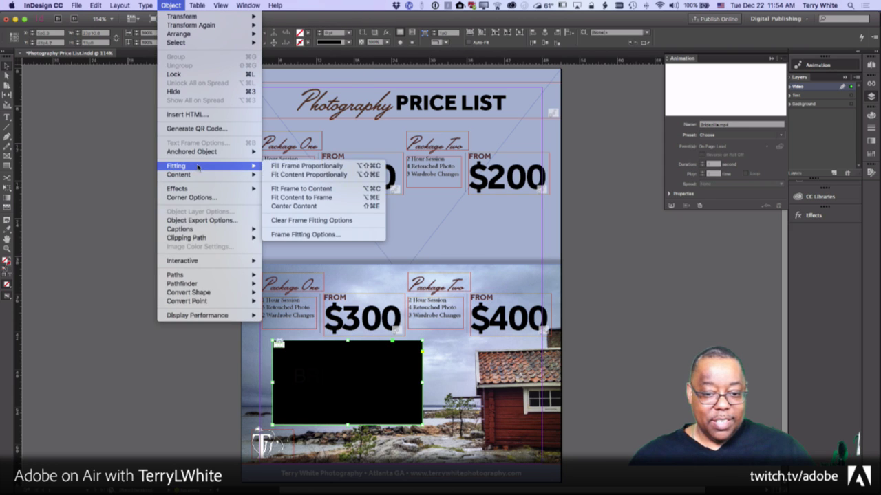
click(293, 176)
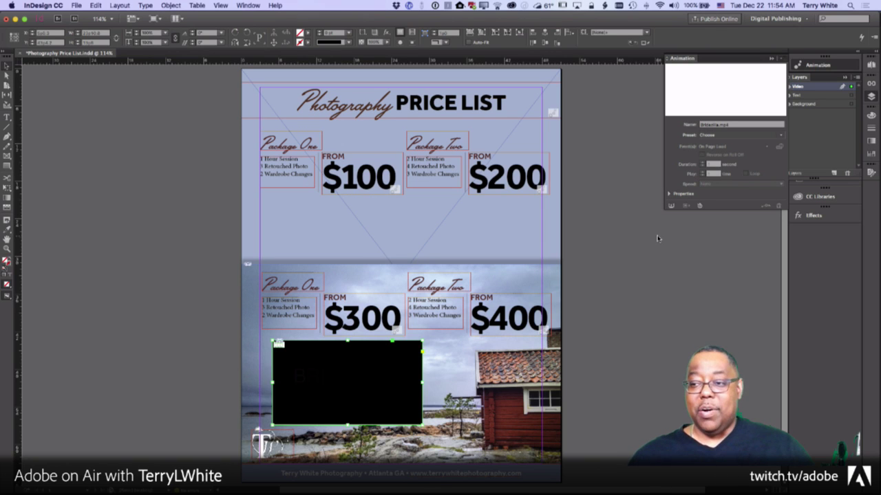
Step: Hide the Video layer and show it again
click(818, 128)
click(771, 87)
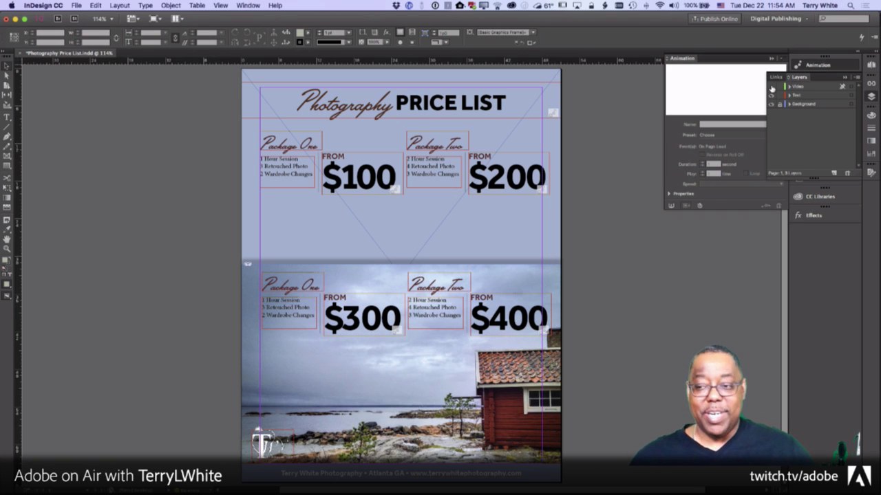
click(771, 88)
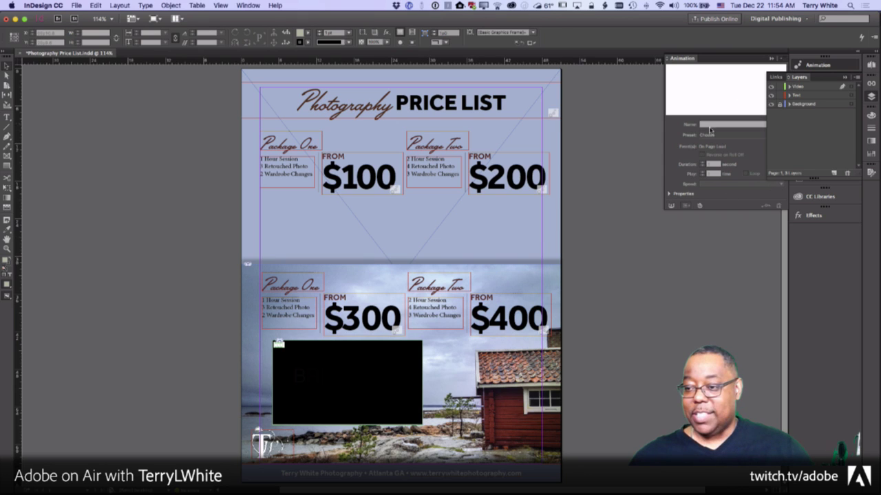
click(672, 143)
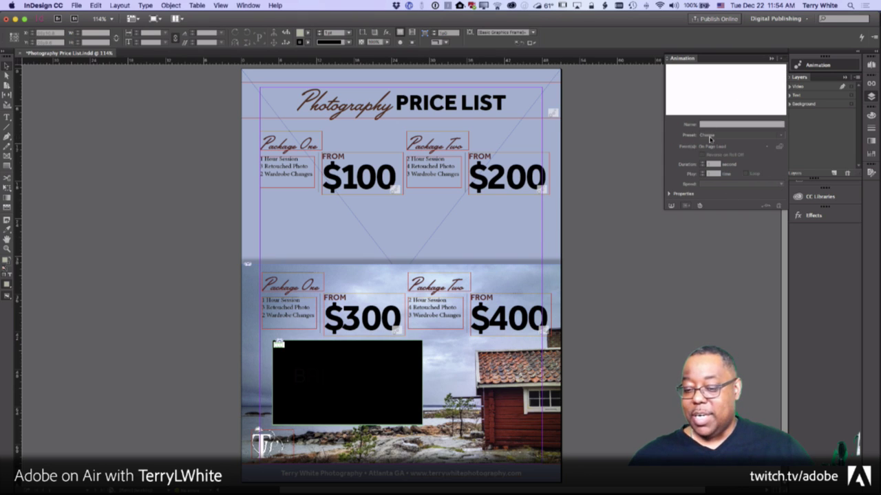
Step: Apply the Fade In animation preset to the Bridezilla.mp4 video frame
click(344, 379)
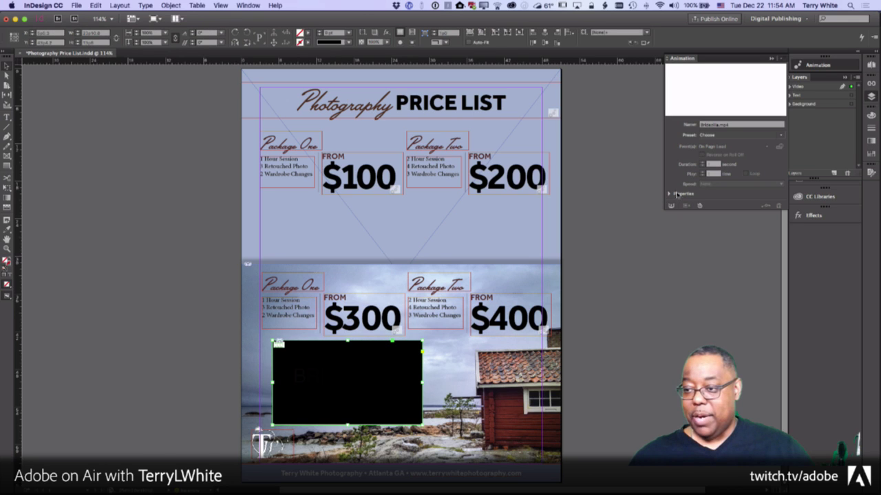
click(781, 138)
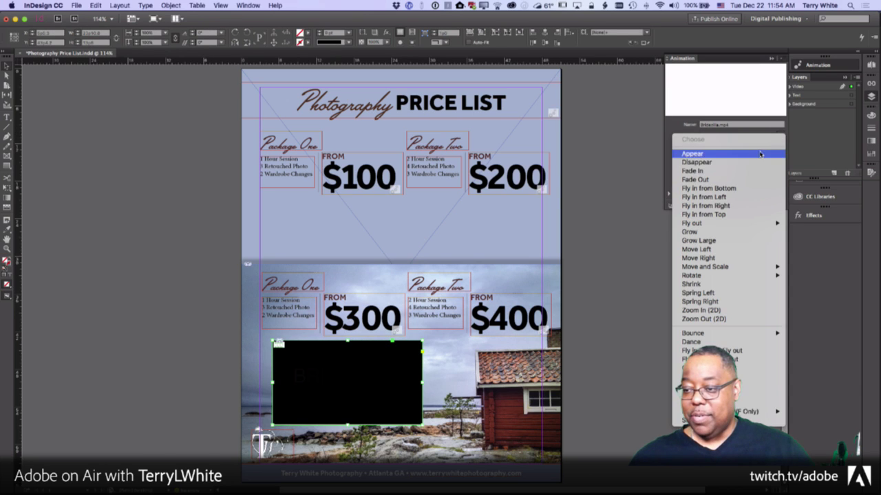
click(702, 171)
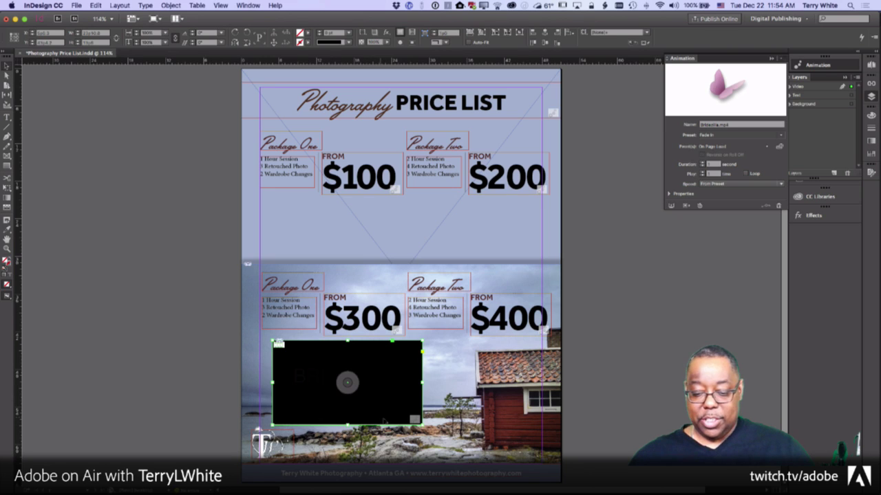
right_click(388, 414)
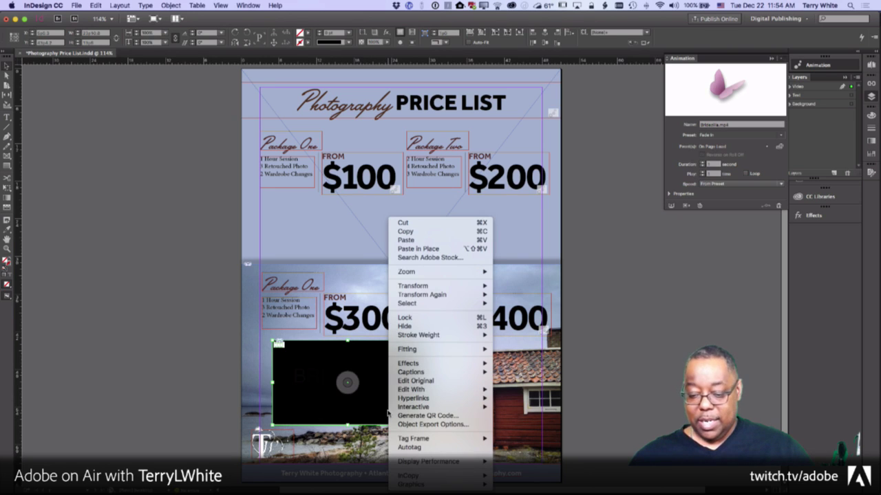
click(632, 388)
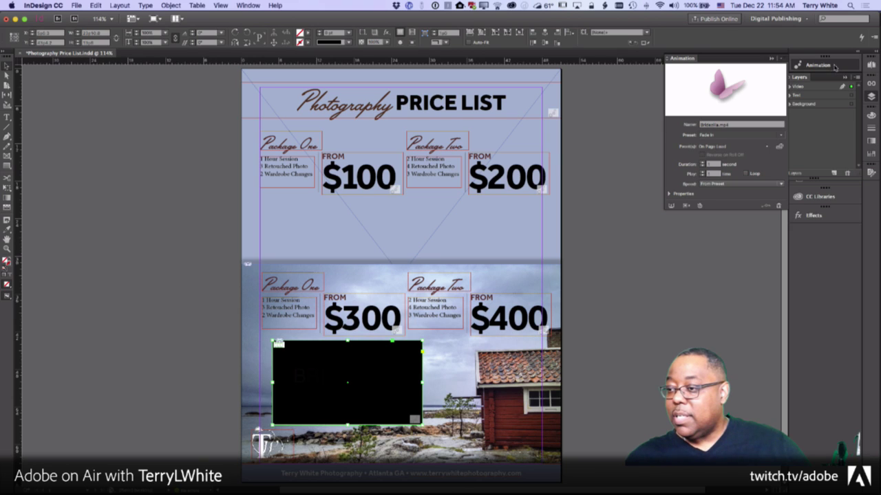
Step: Float the Layers panel out of the dock and set the video's poster from the current frame about 39 seconds in
click(771, 58)
drag(814, 78, 656, 158)
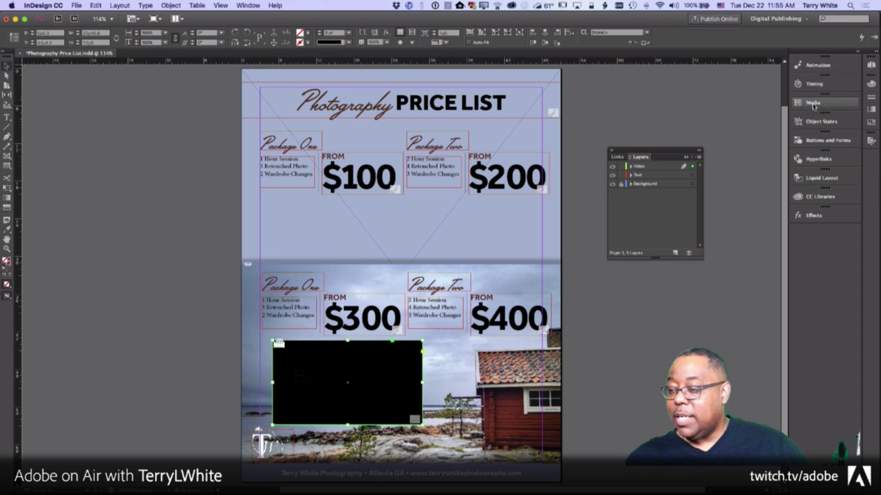
click(813, 103)
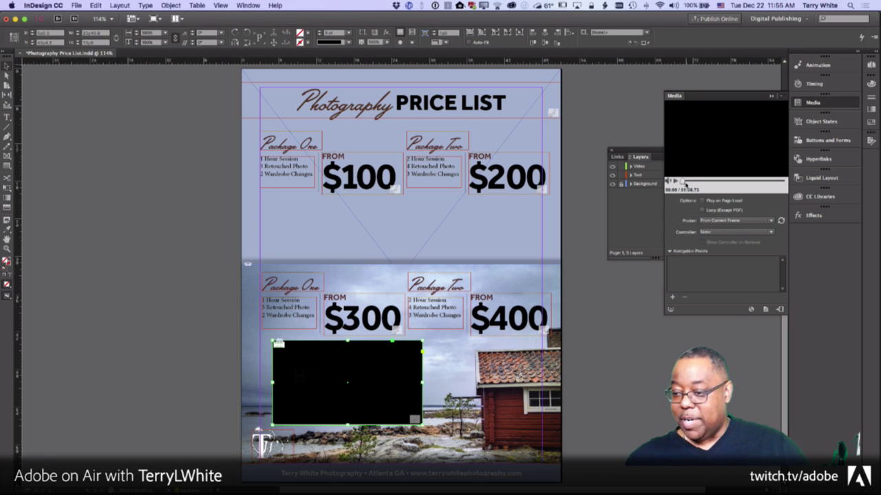
drag(684, 181, 742, 183)
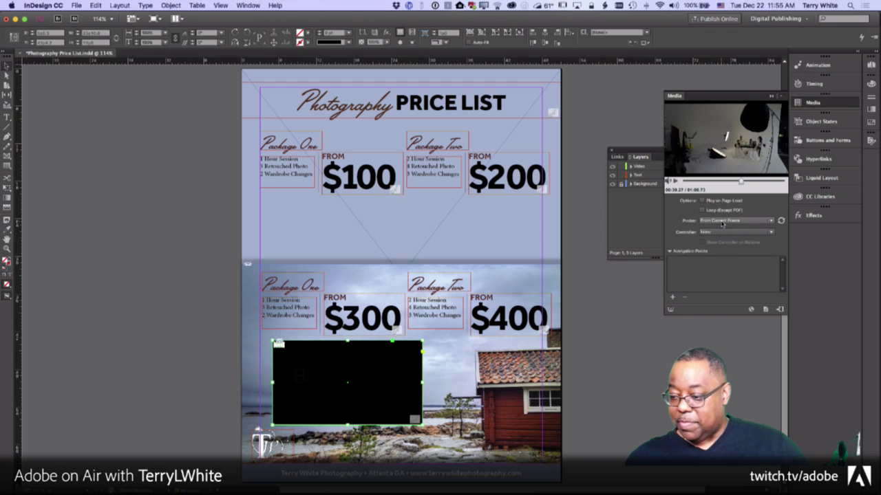
click(722, 220)
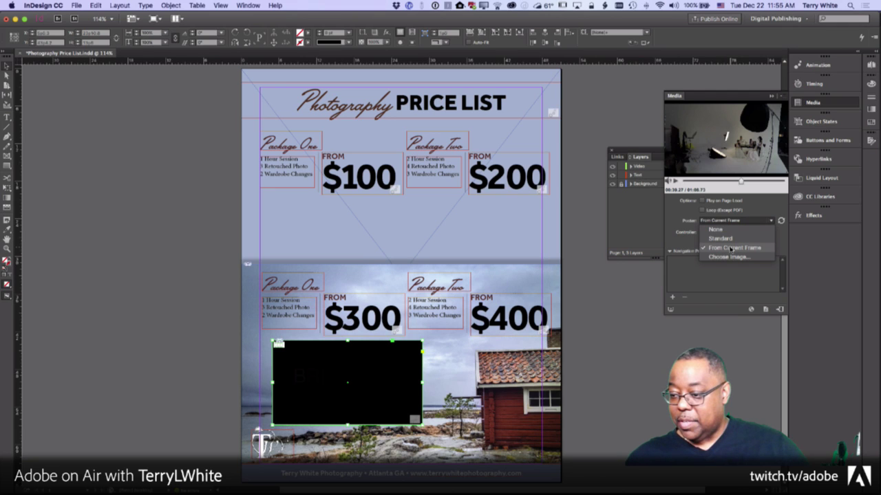
click(728, 247)
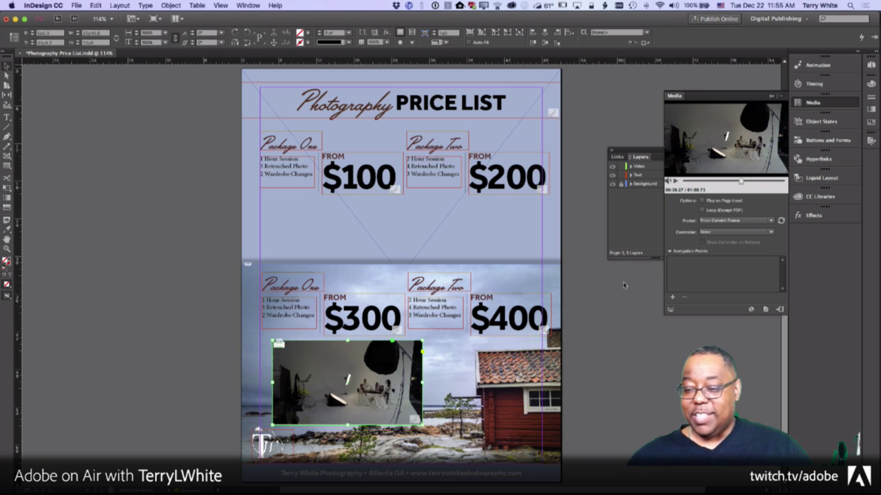
click(572, 297)
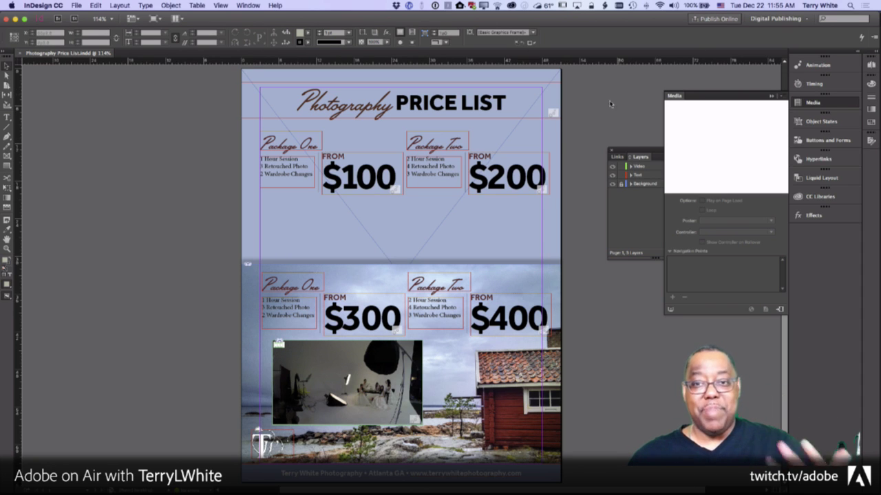
Step: Create a URL hyperlink from the website address in the flyer's footer text, with a shared hyperlink destination
scroll(572, 160, down, 3)
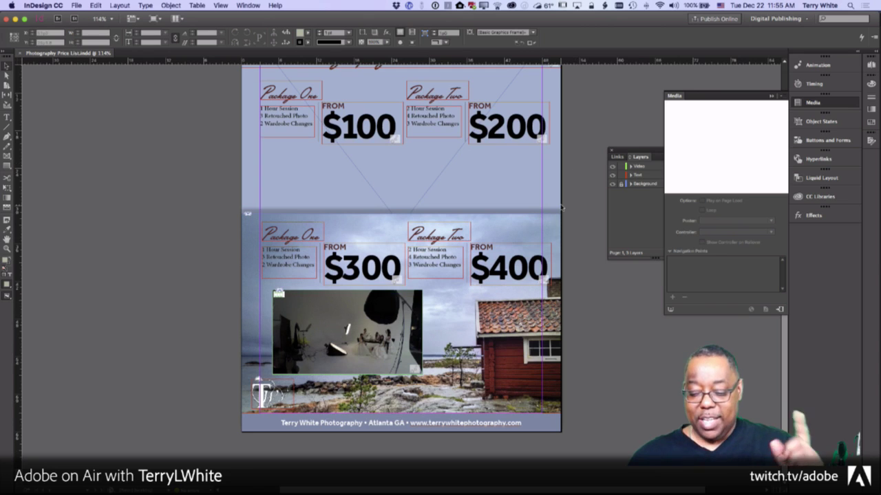
click(414, 423)
double_click(414, 422)
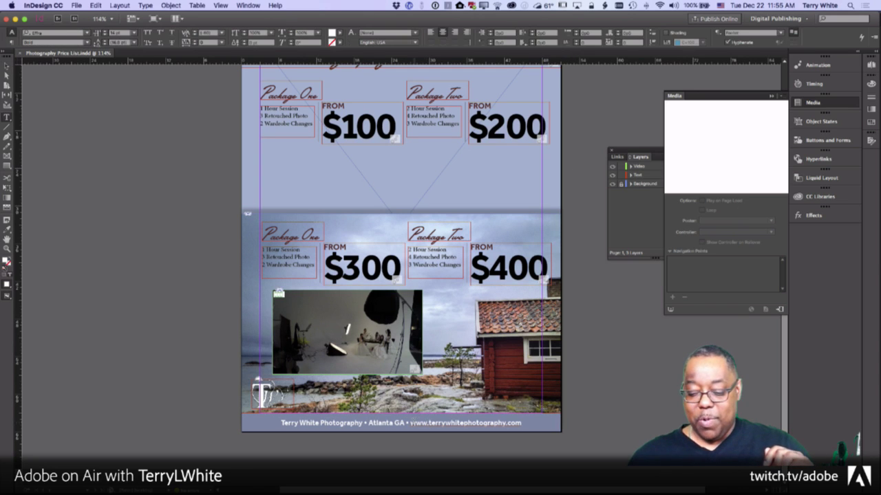
drag(411, 423, 524, 423)
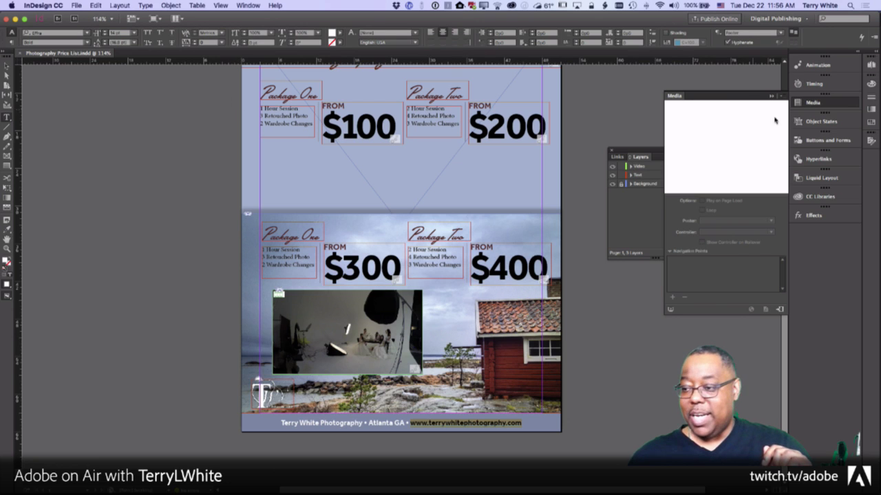
click(818, 159)
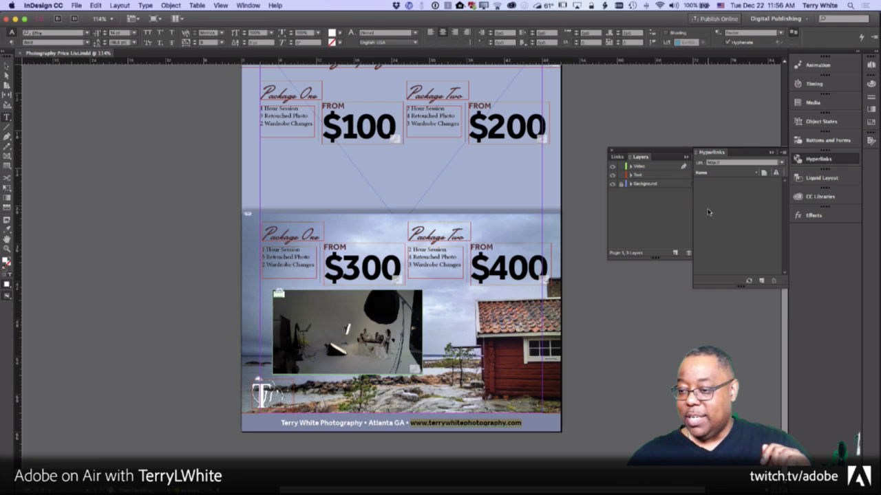
click(760, 282)
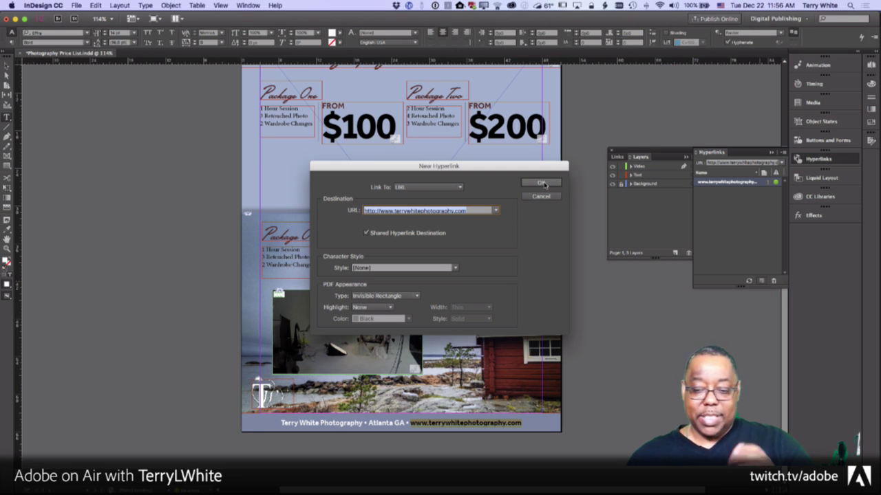
click(542, 183)
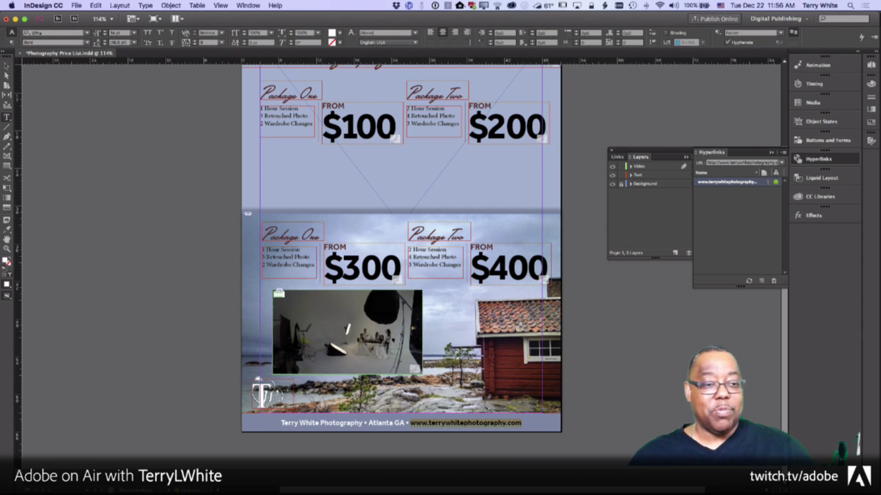
Step: Publish the flyer online as a new document titled Photography Price List, allowing viewers to download it as a print PDF
click(7, 66)
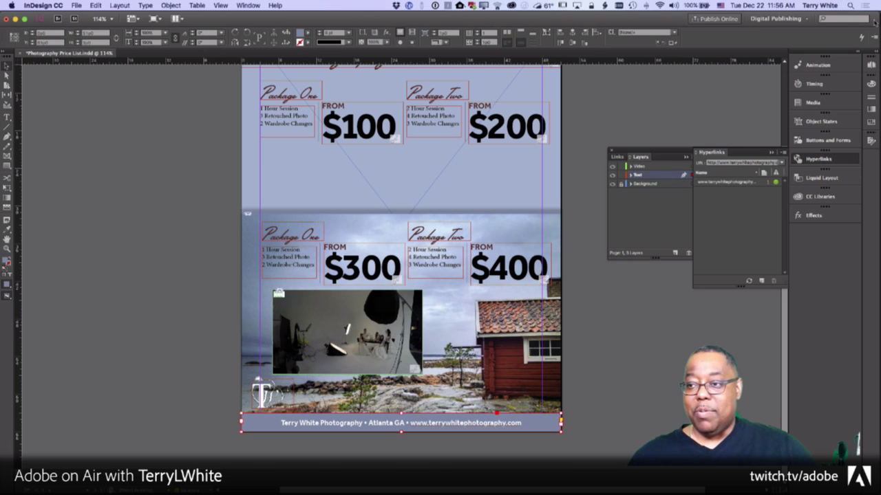
click(755, 20)
click(715, 19)
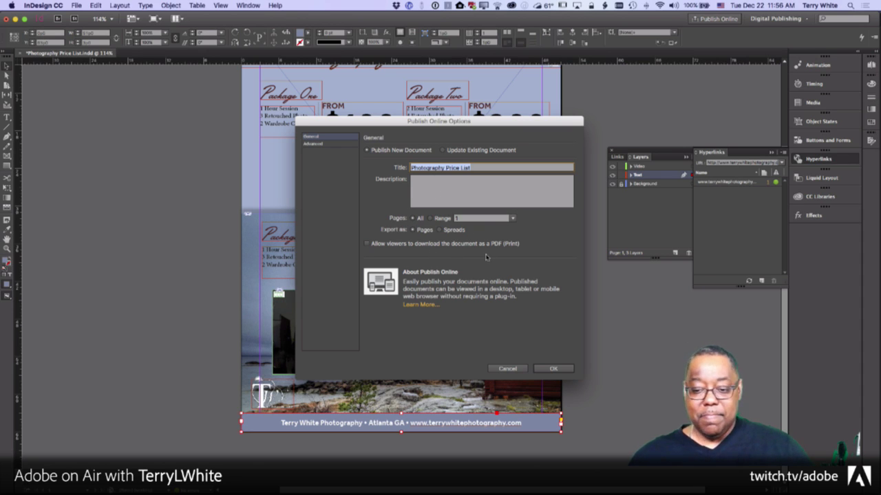
click(412, 245)
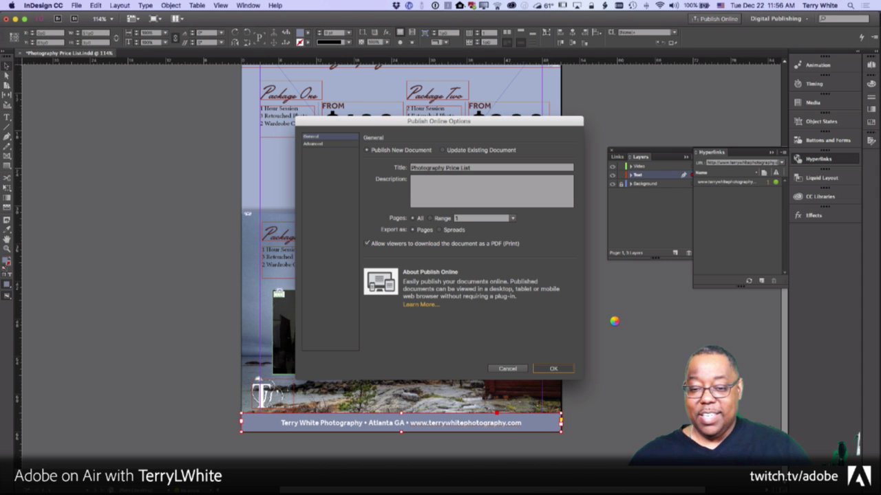
key(Return)
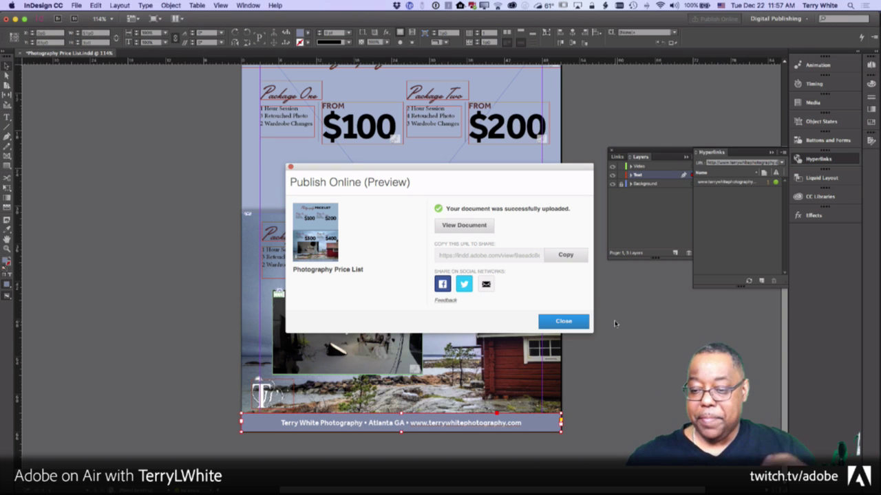
Step: Copy the publication's share URL and open the published document in Chrome
click(565, 254)
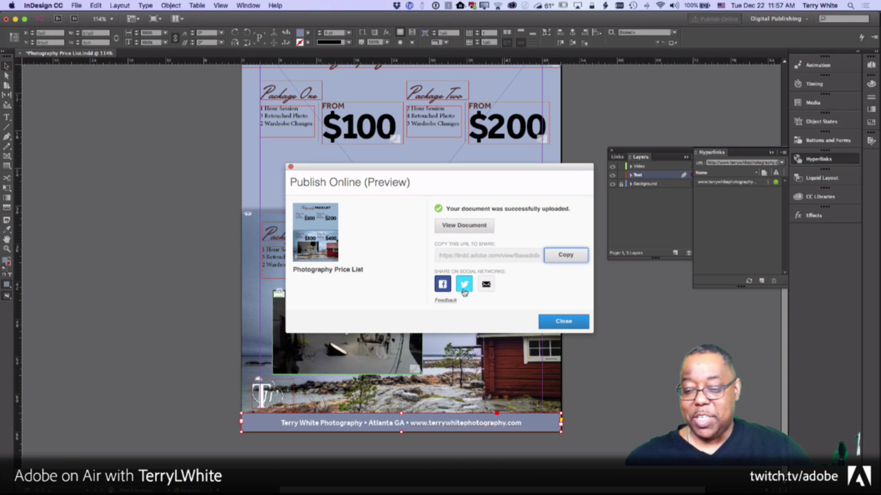
click(465, 226)
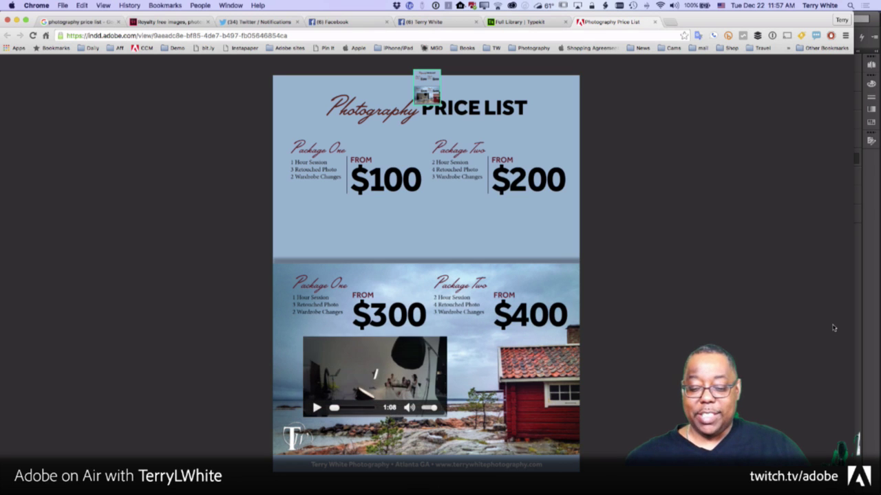
Step: Play the embedded video in the published flyer and pause it at about 0:07
click(317, 408)
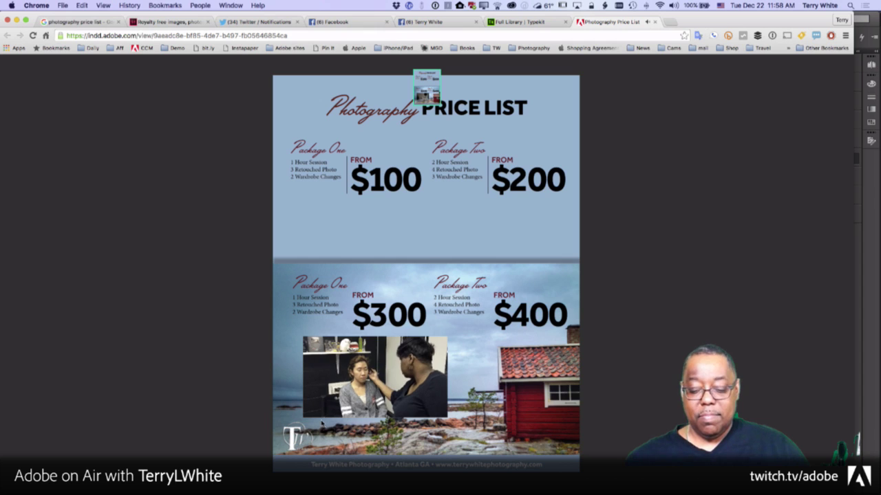
mouse_move(316, 408)
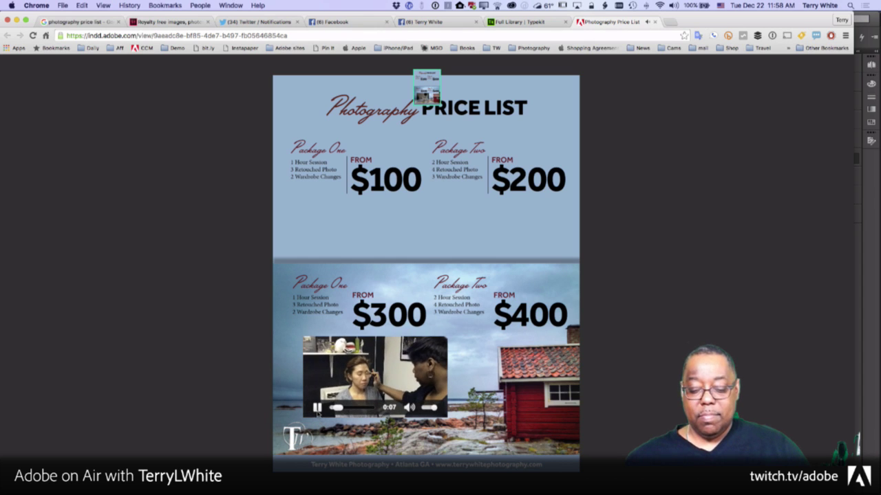
click(317, 408)
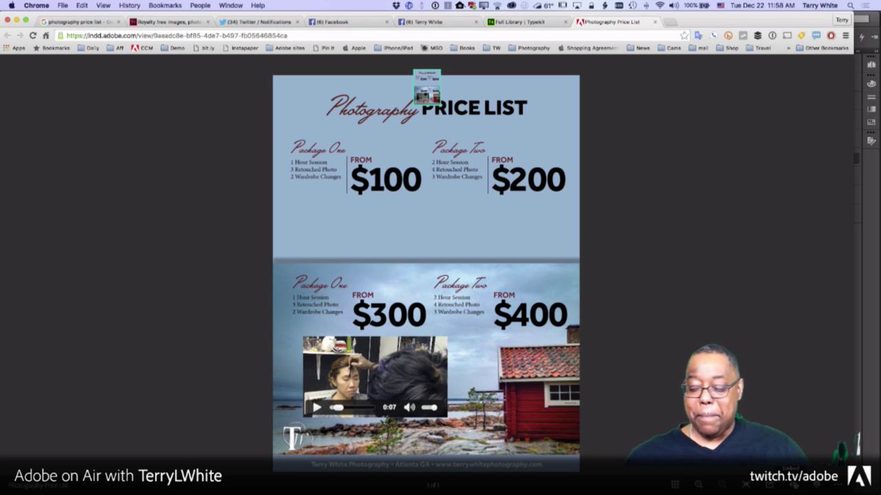
Step: View the published document's website embed options and code, and close them without changes
click(816, 485)
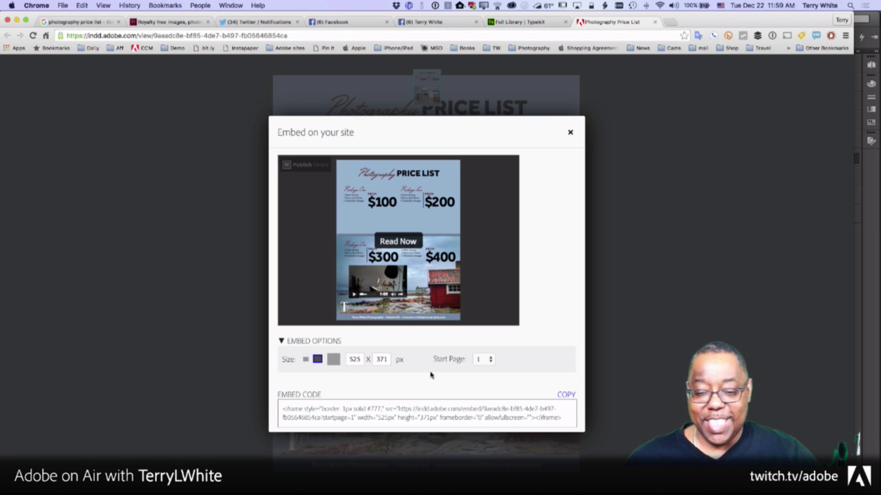
click(569, 134)
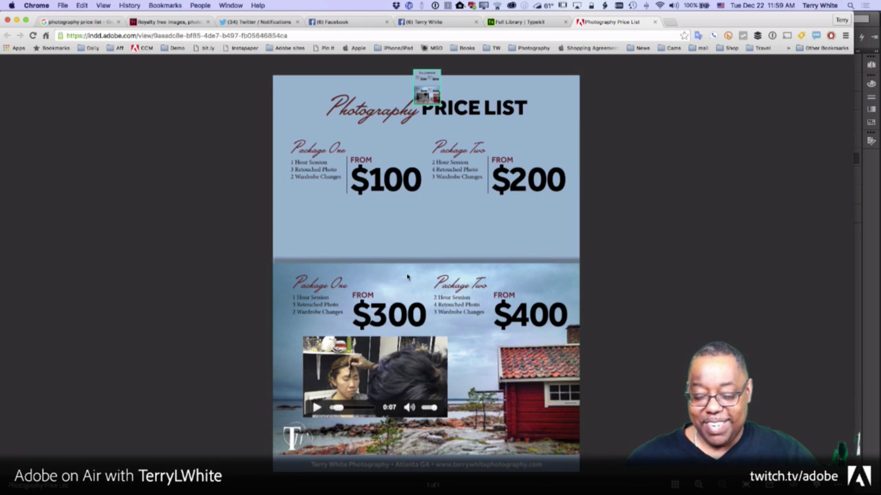
Step: Skip the embedded video ahead to about 0:24 and play it at reduced volume until about 0:37
drag(336, 408, 347, 409)
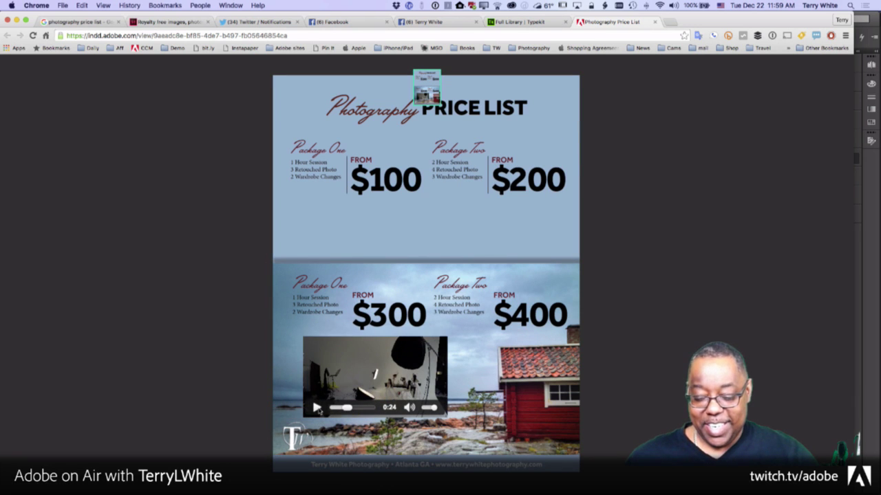
mouse_move(442, 408)
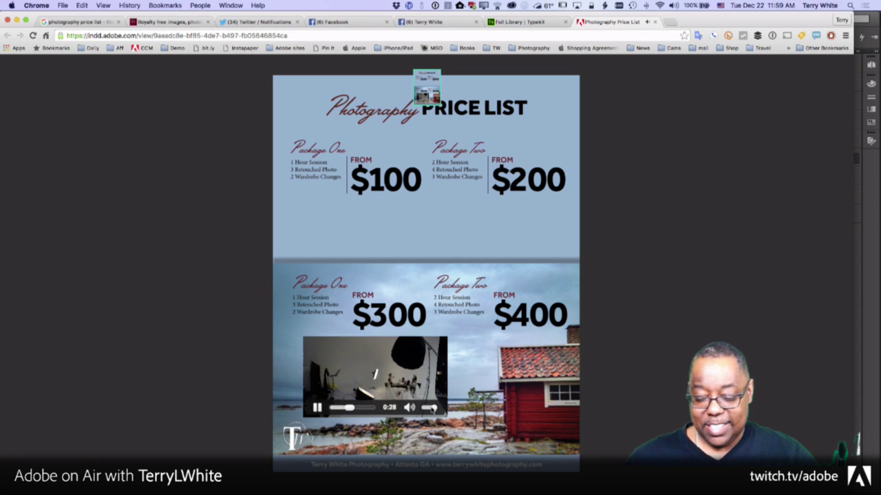
drag(434, 408, 427, 408)
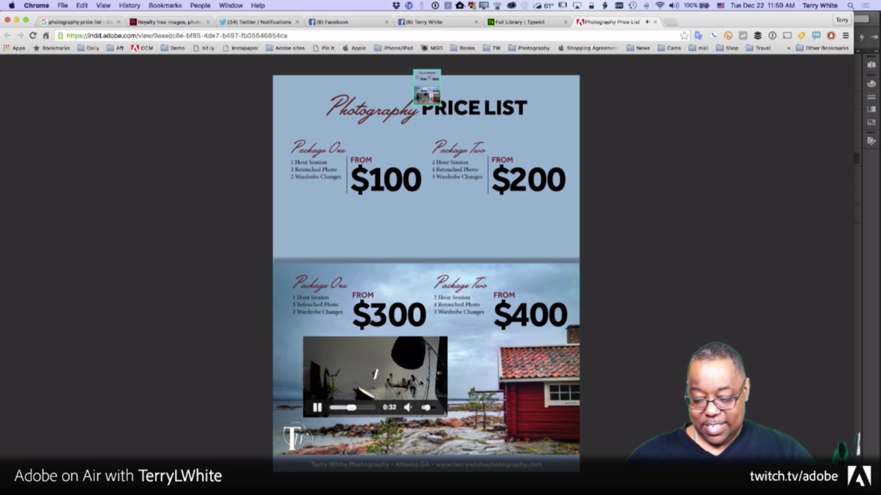
click(317, 408)
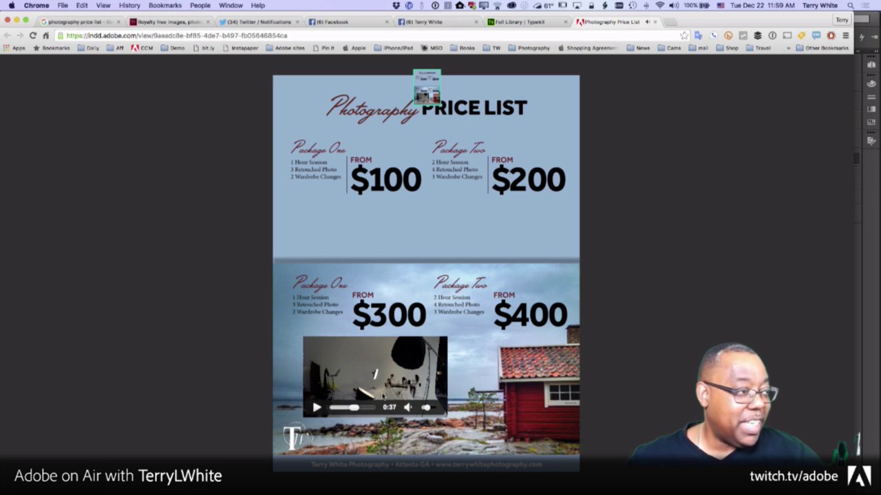